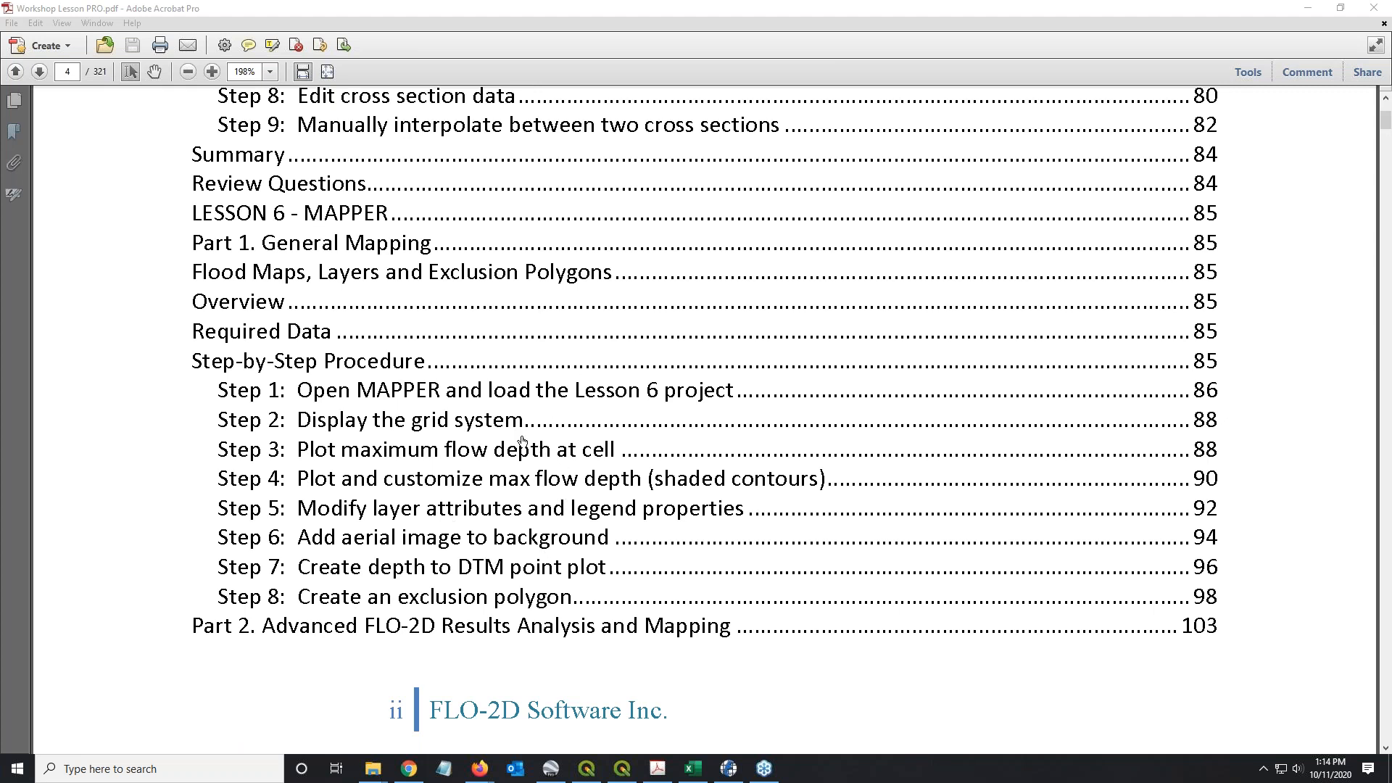
# Step: Clear away the lesson PDF and project folder windows, and launch Mapper PRO from the FLO-2D Grid Developer System
pyautogui.click(1309, 10)
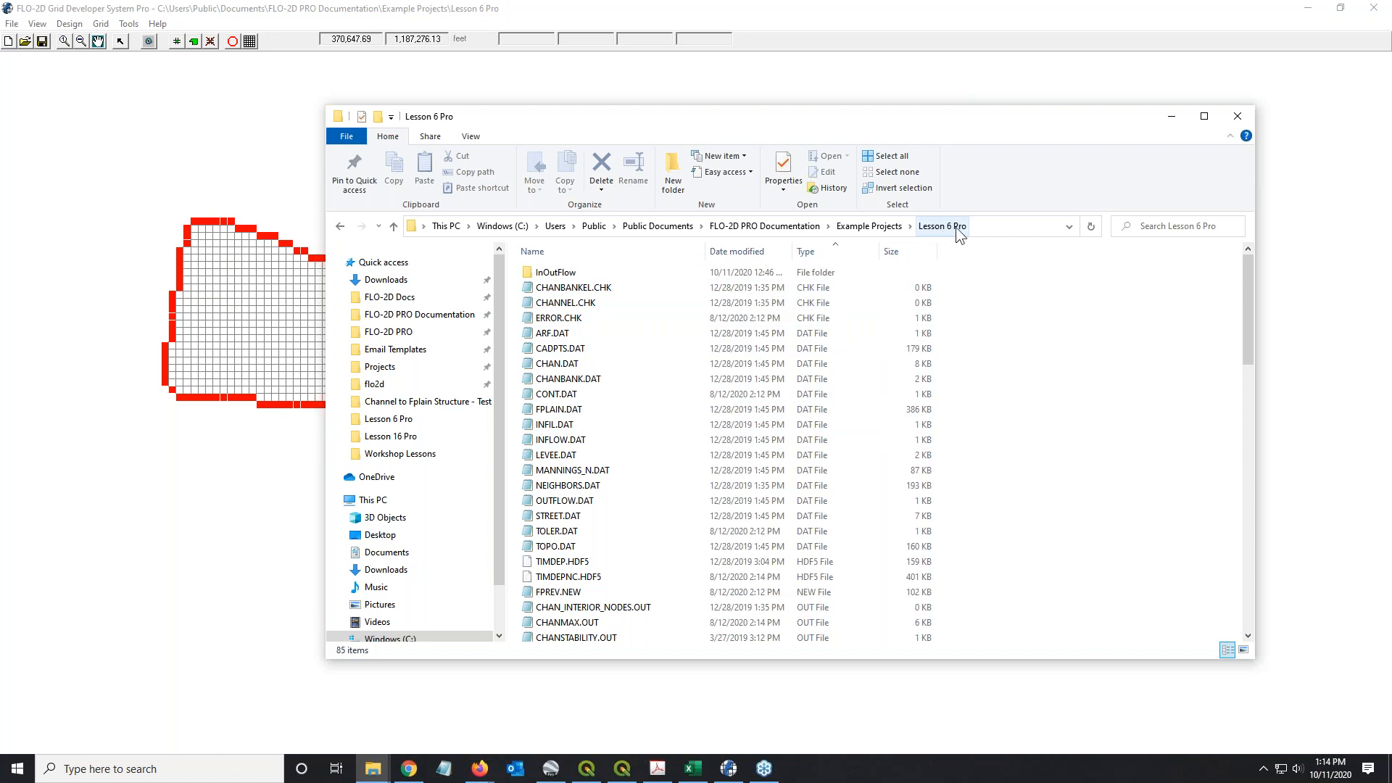
pyautogui.click(1172, 116)
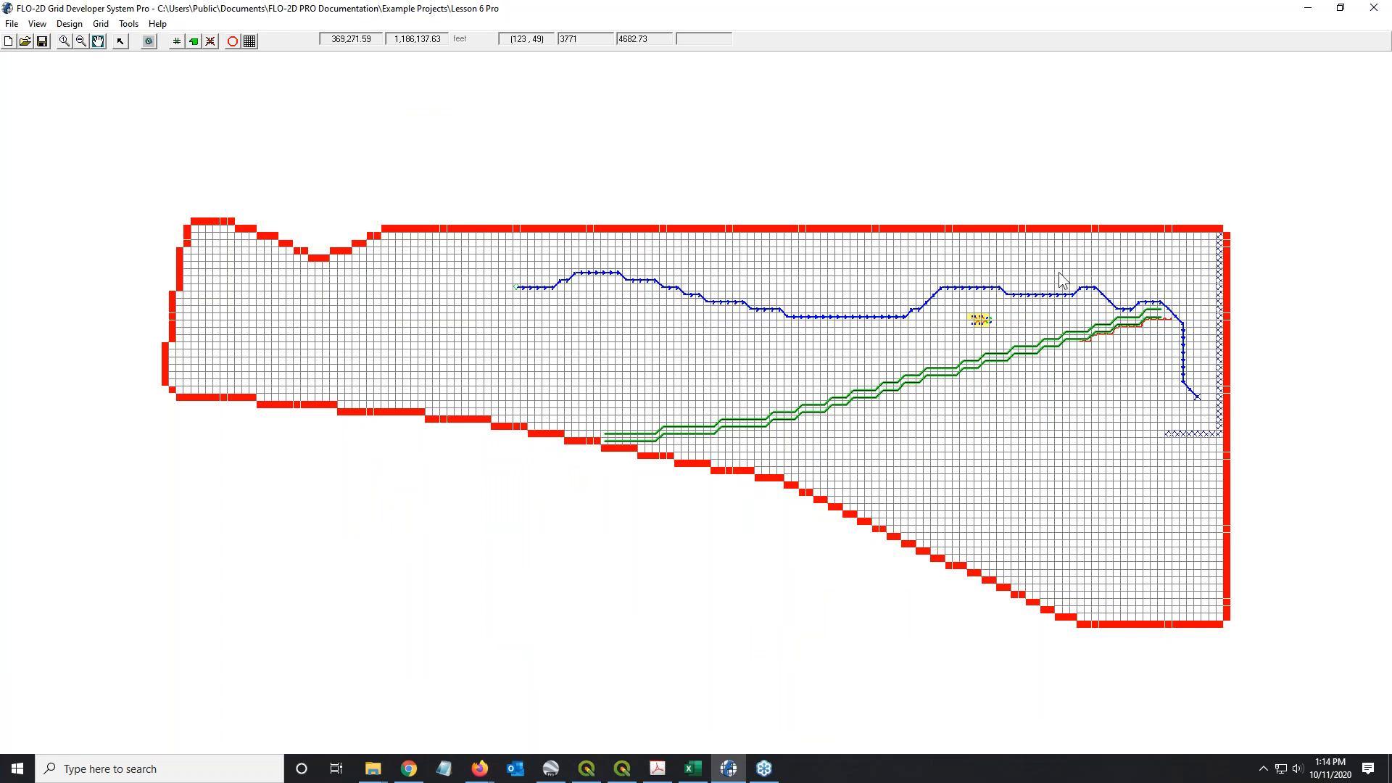
pyautogui.click(11, 24)
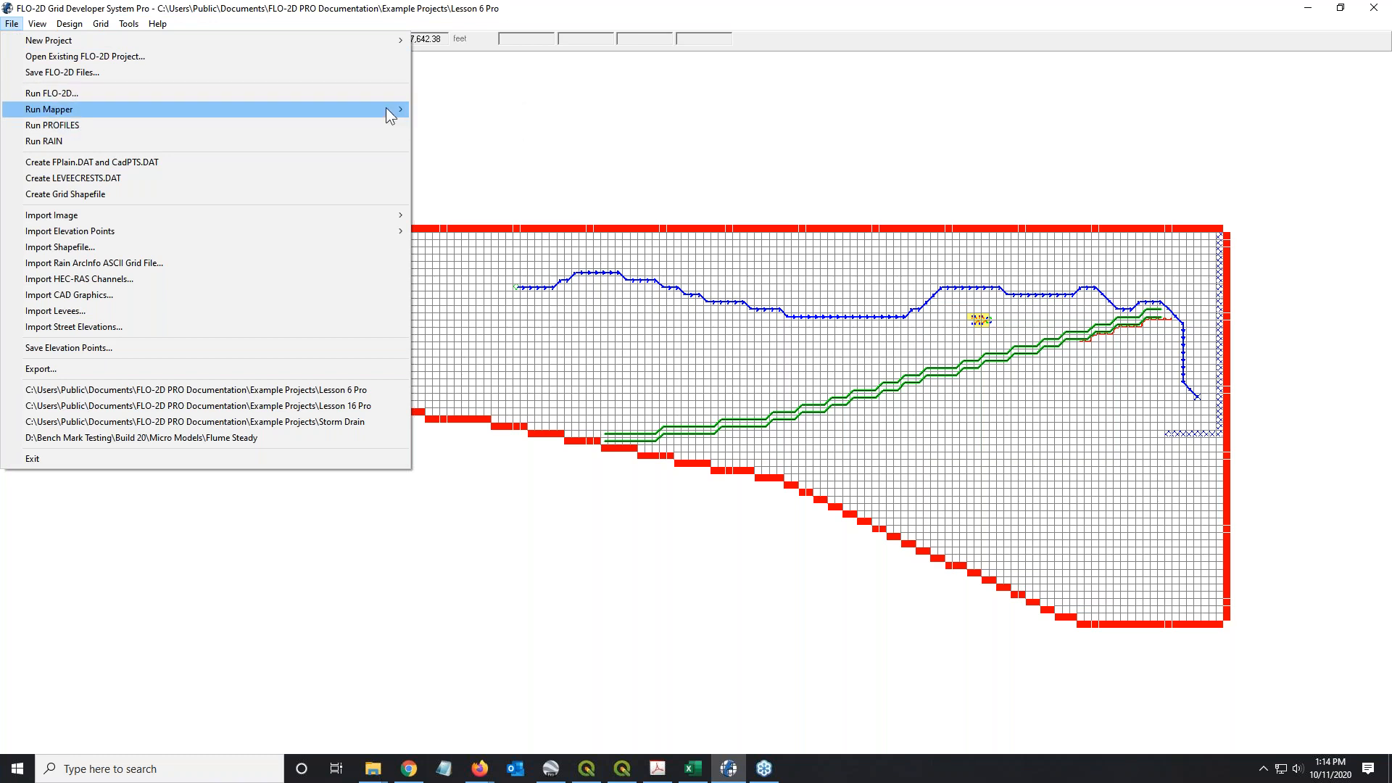
pyautogui.moveTo(398, 109)
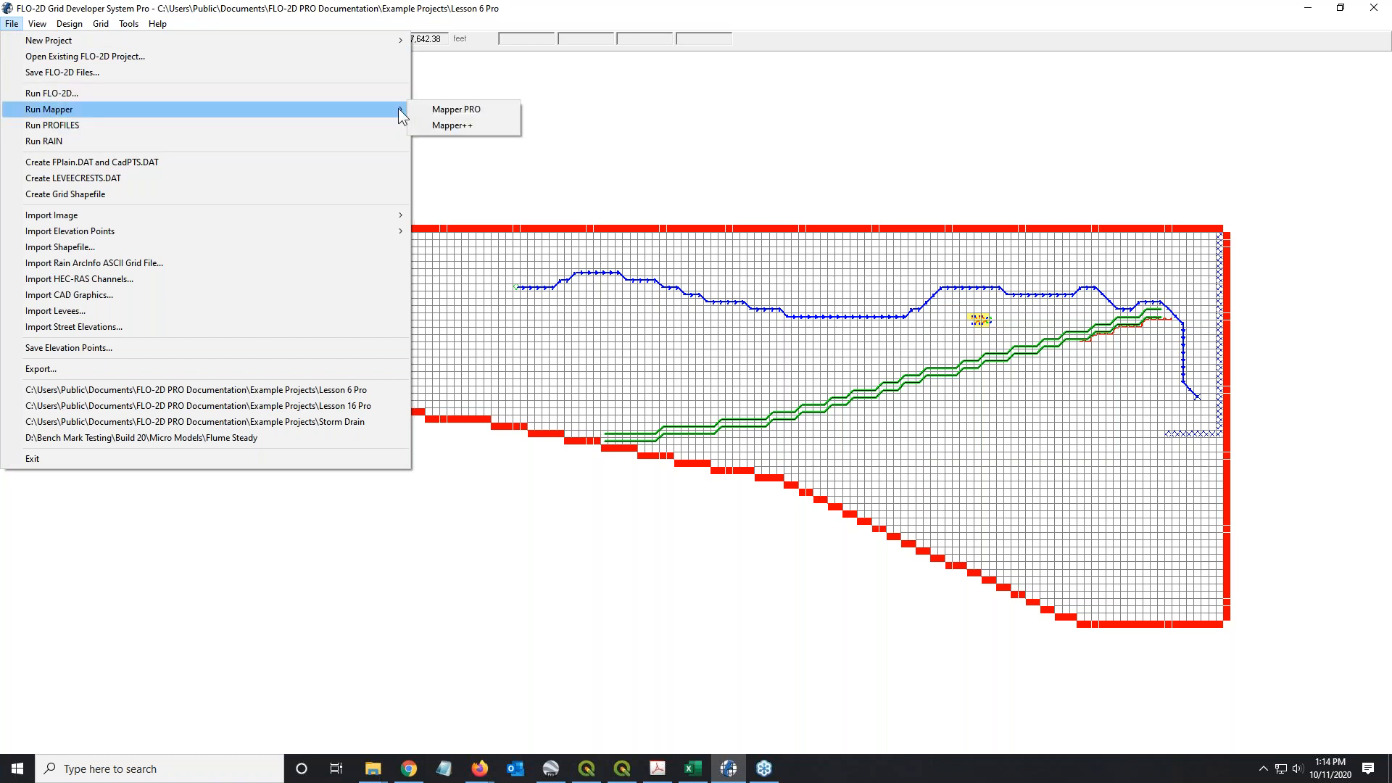
pyautogui.click(454, 108)
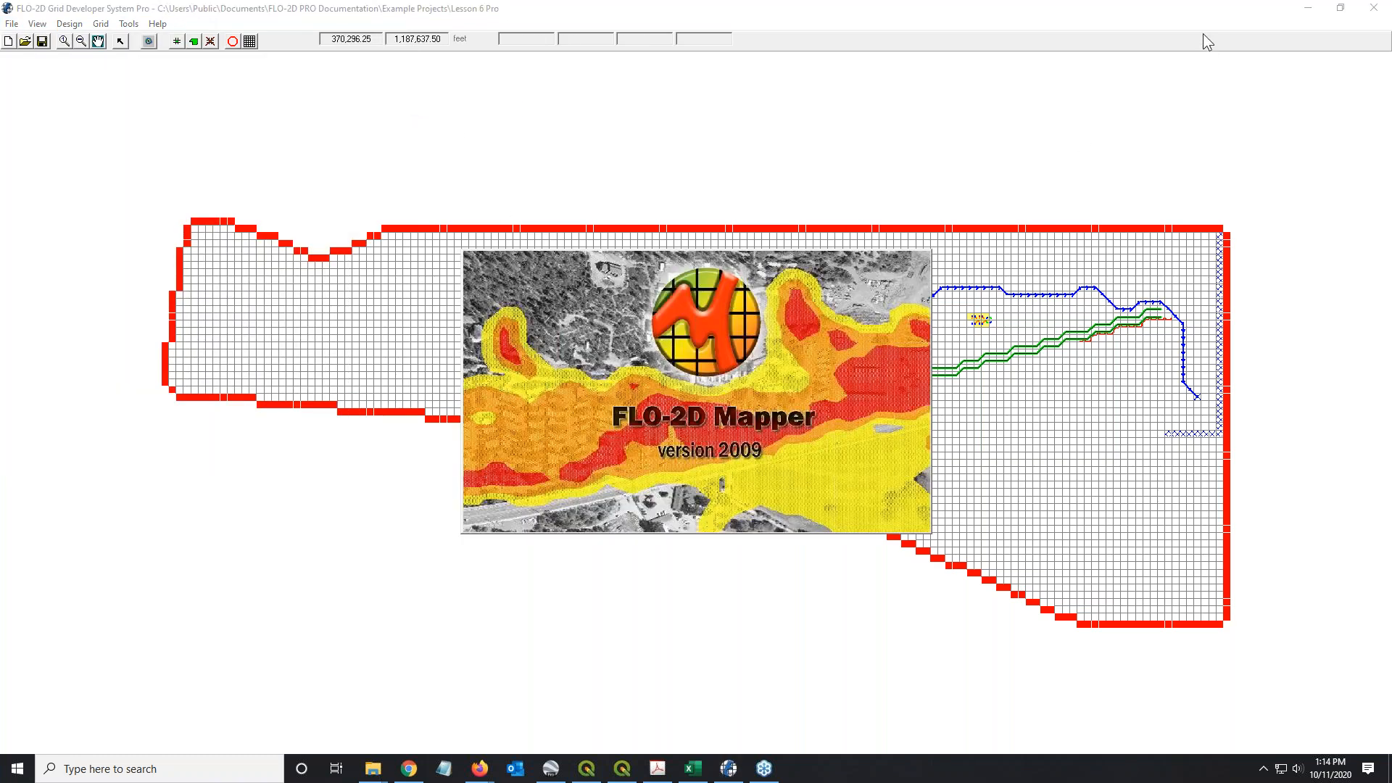
pyautogui.click(1311, 10)
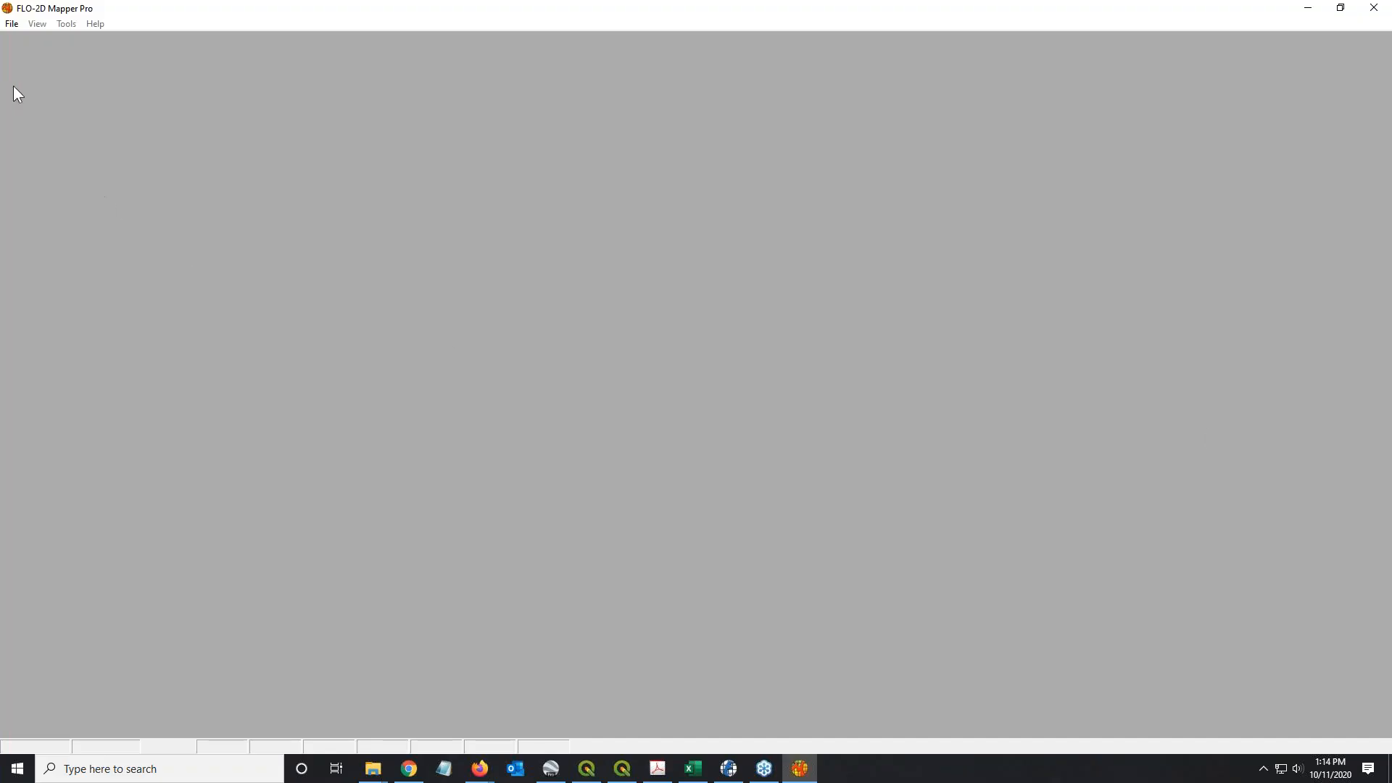
# Step: Read the FLO-2D results of the Lesson 6 Pro project
pyautogui.click(11, 24)
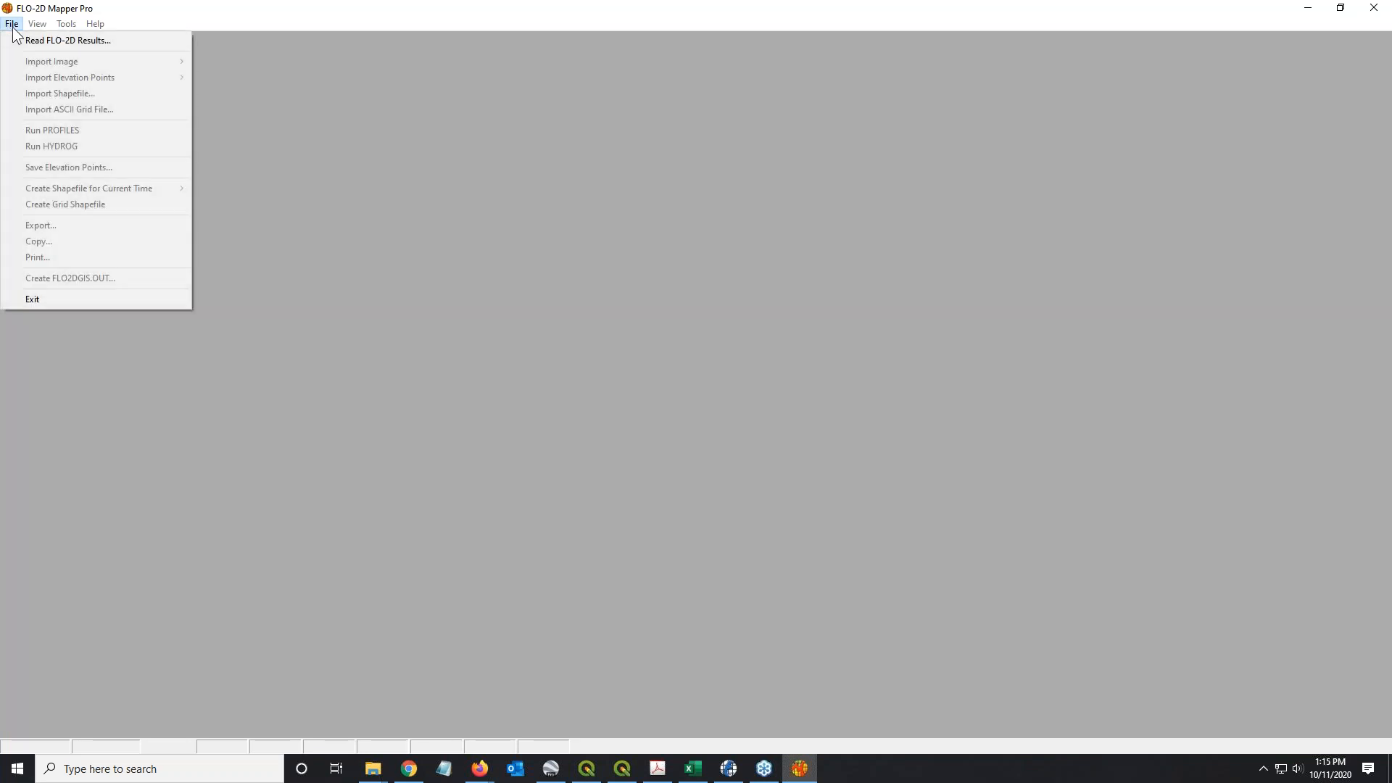
pyautogui.click(23, 41)
pyautogui.click(786, 299)
pyautogui.click(1103, 546)
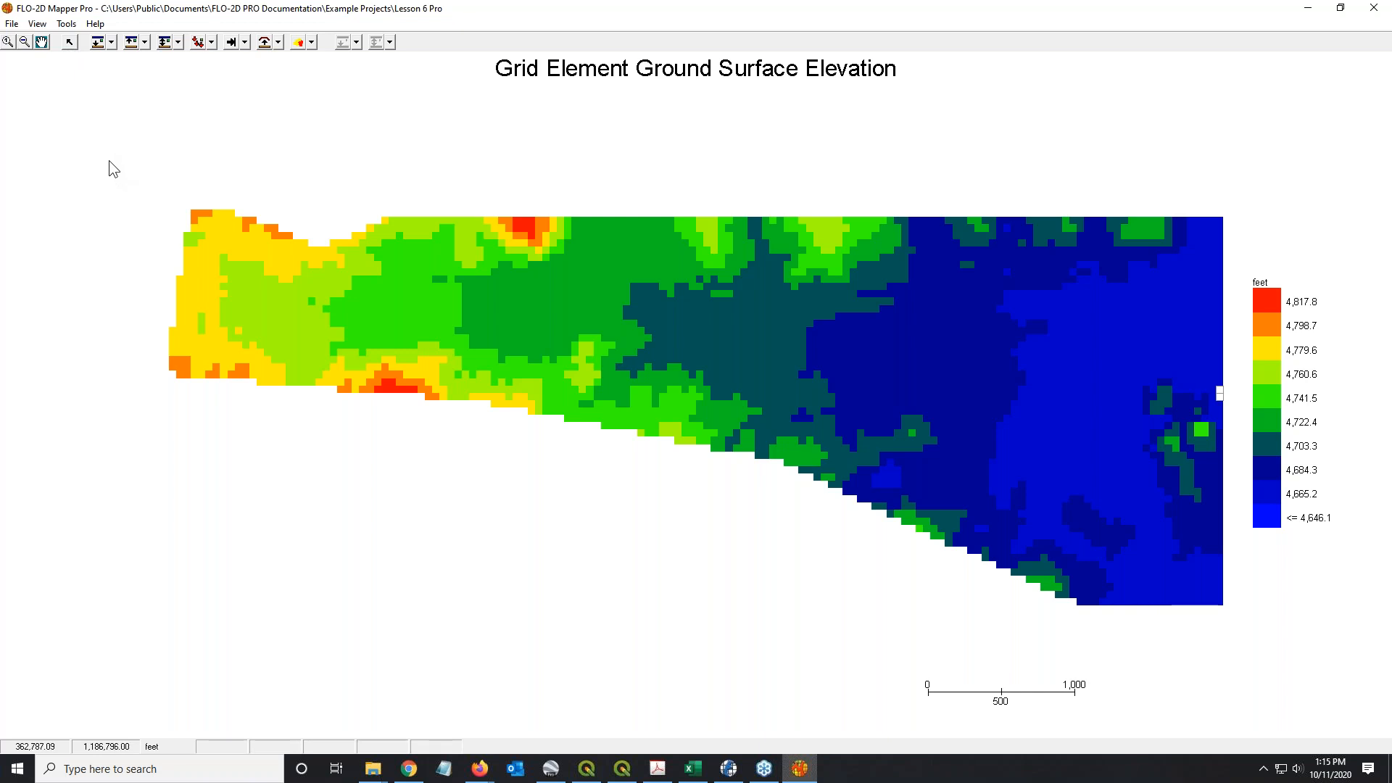
# Step: Examine the western and eastern parts of the ground surface elevation map up close and return to the full extent
pyautogui.moveTo(110, 162); pyautogui.dragTo(590, 395)
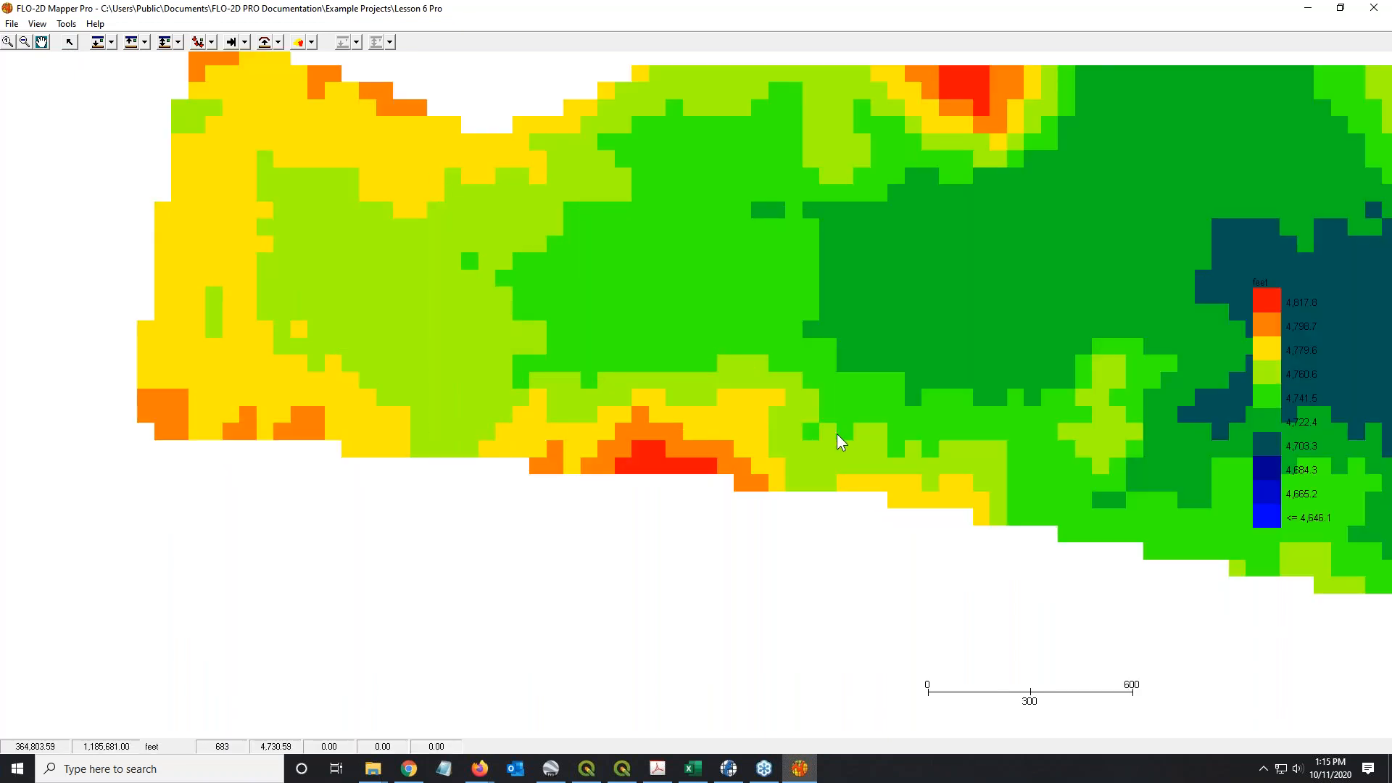
pyautogui.moveTo(433, 174); pyautogui.dragTo(837, 434)
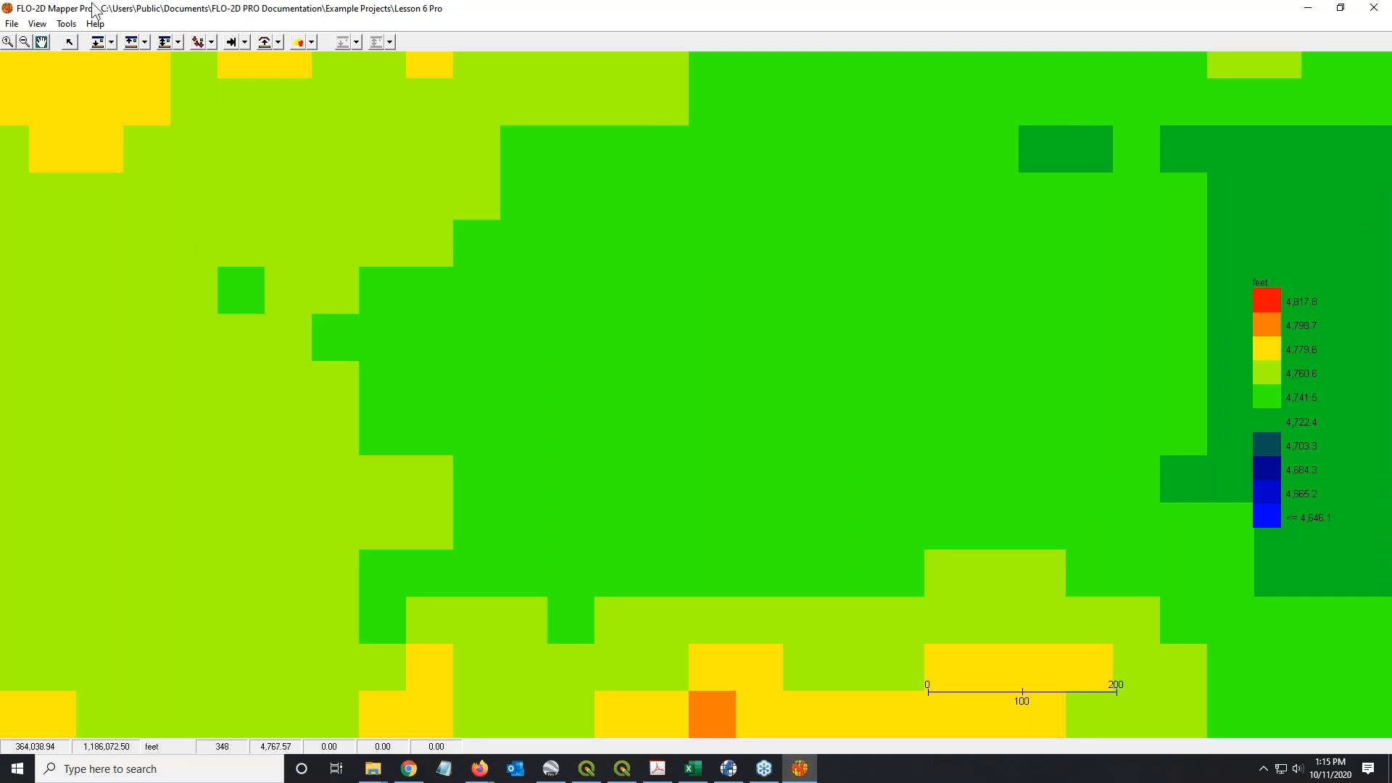
pyautogui.click(24, 41)
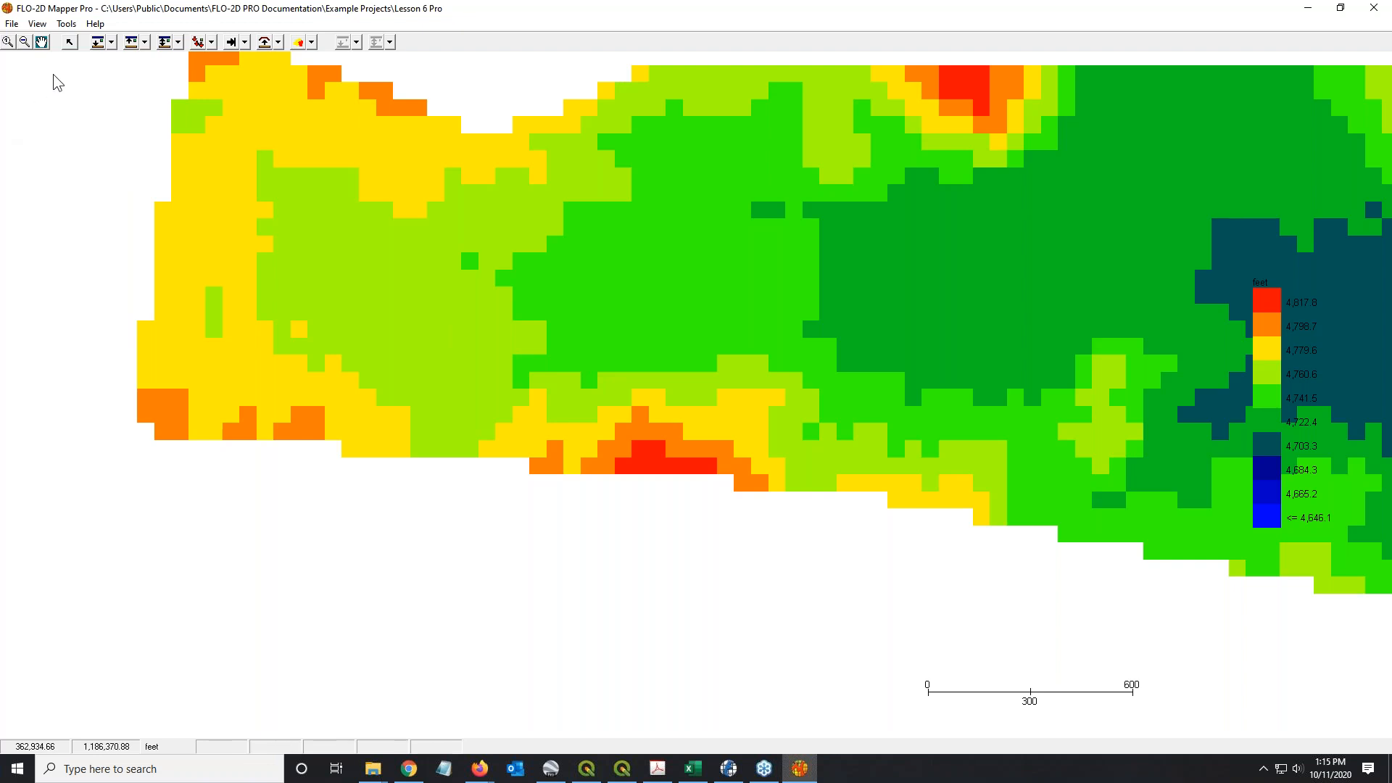
pyautogui.click(7, 42)
pyautogui.click(7, 42)
pyautogui.click(7, 42)
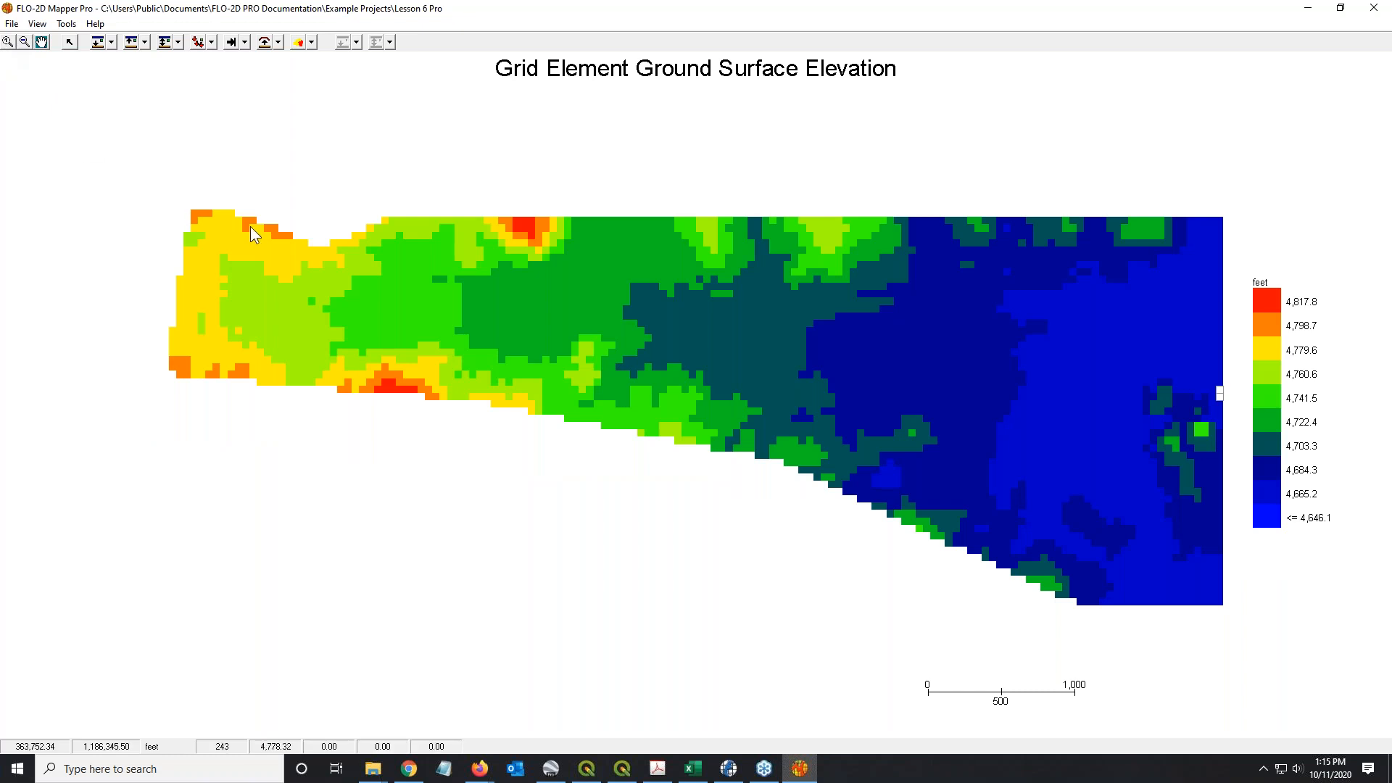
pyautogui.moveTo(133, 155); pyautogui.dragTo(568, 474)
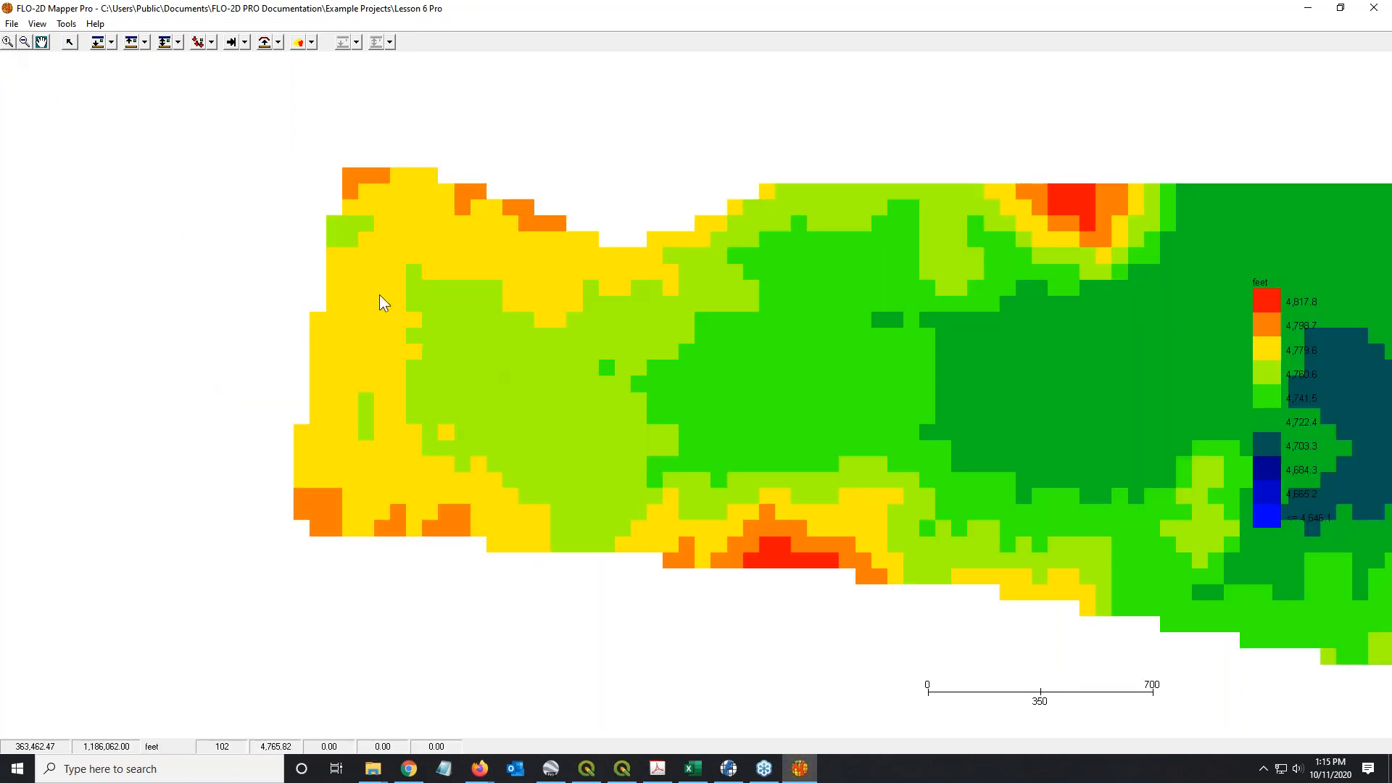
pyautogui.click(43, 49)
pyautogui.moveTo(1028, 309); pyautogui.dragTo(560, 311)
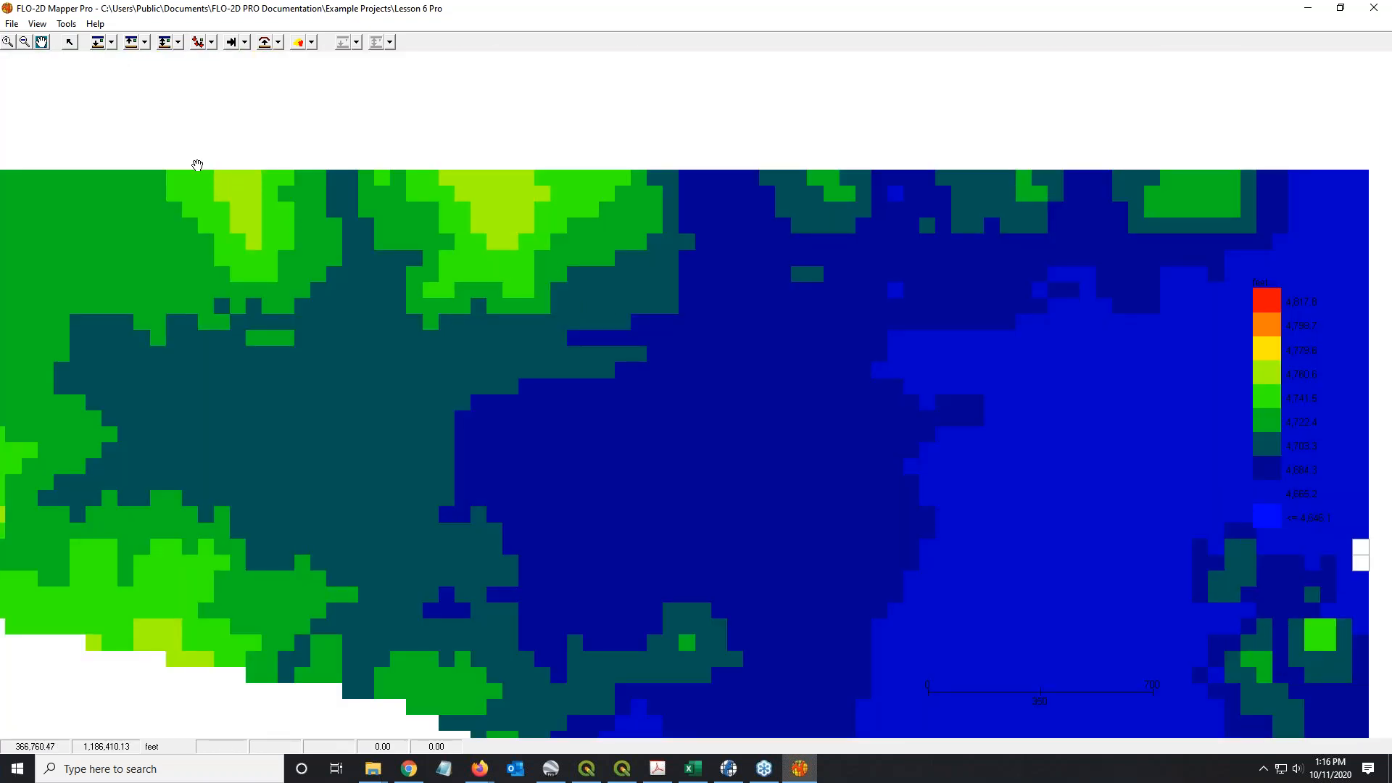
pyautogui.click(70, 45)
pyautogui.click(6, 43)
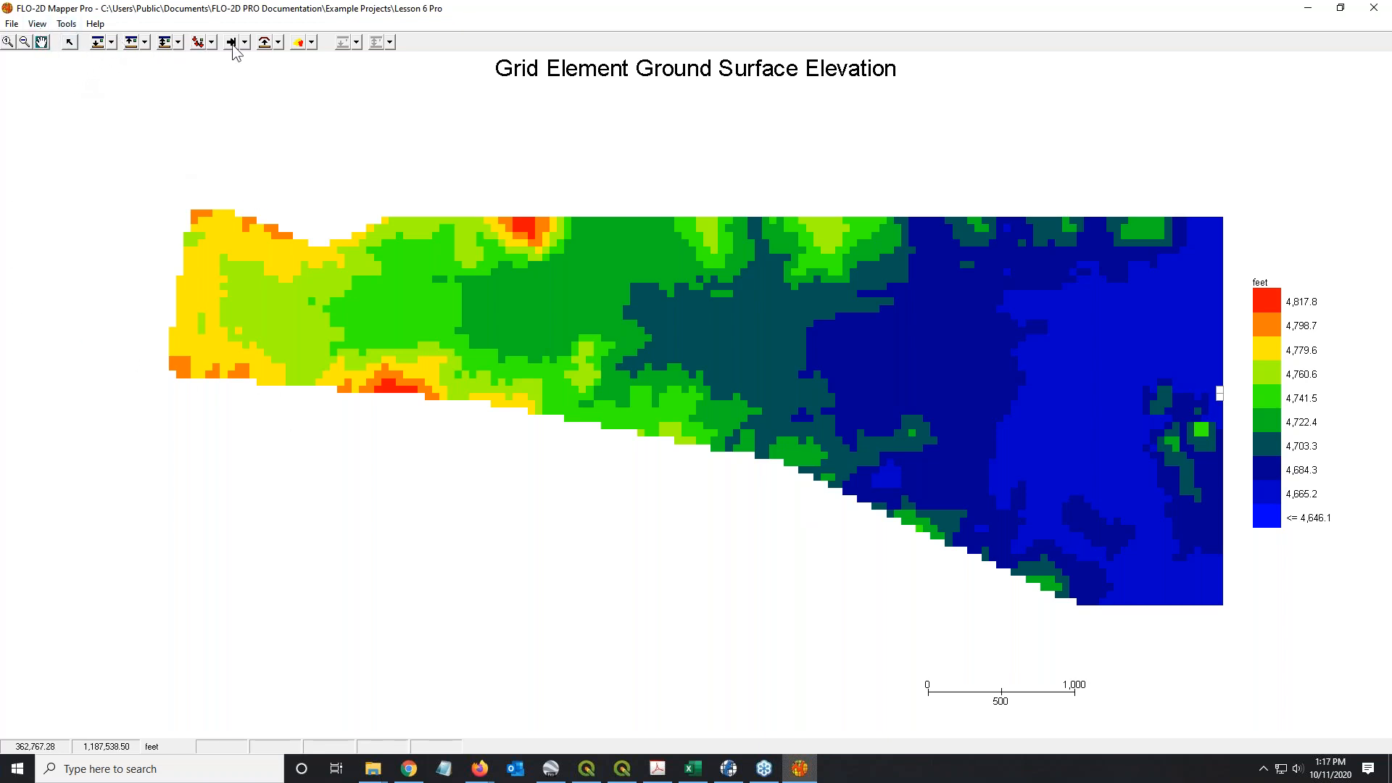
# Step: Plot the ground surface elevation and the max water surface elevation as grid element maps
pyautogui.click(113, 43)
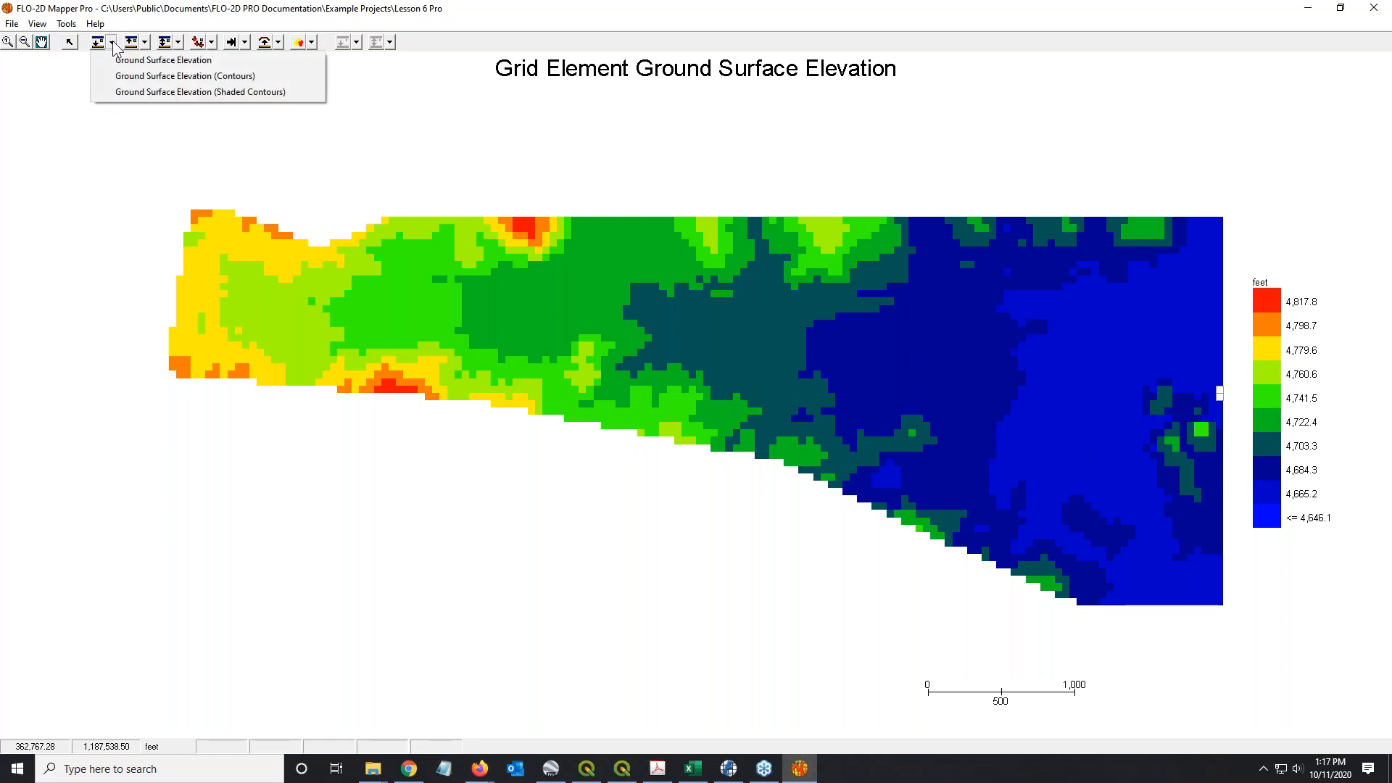
pyautogui.click(120, 64)
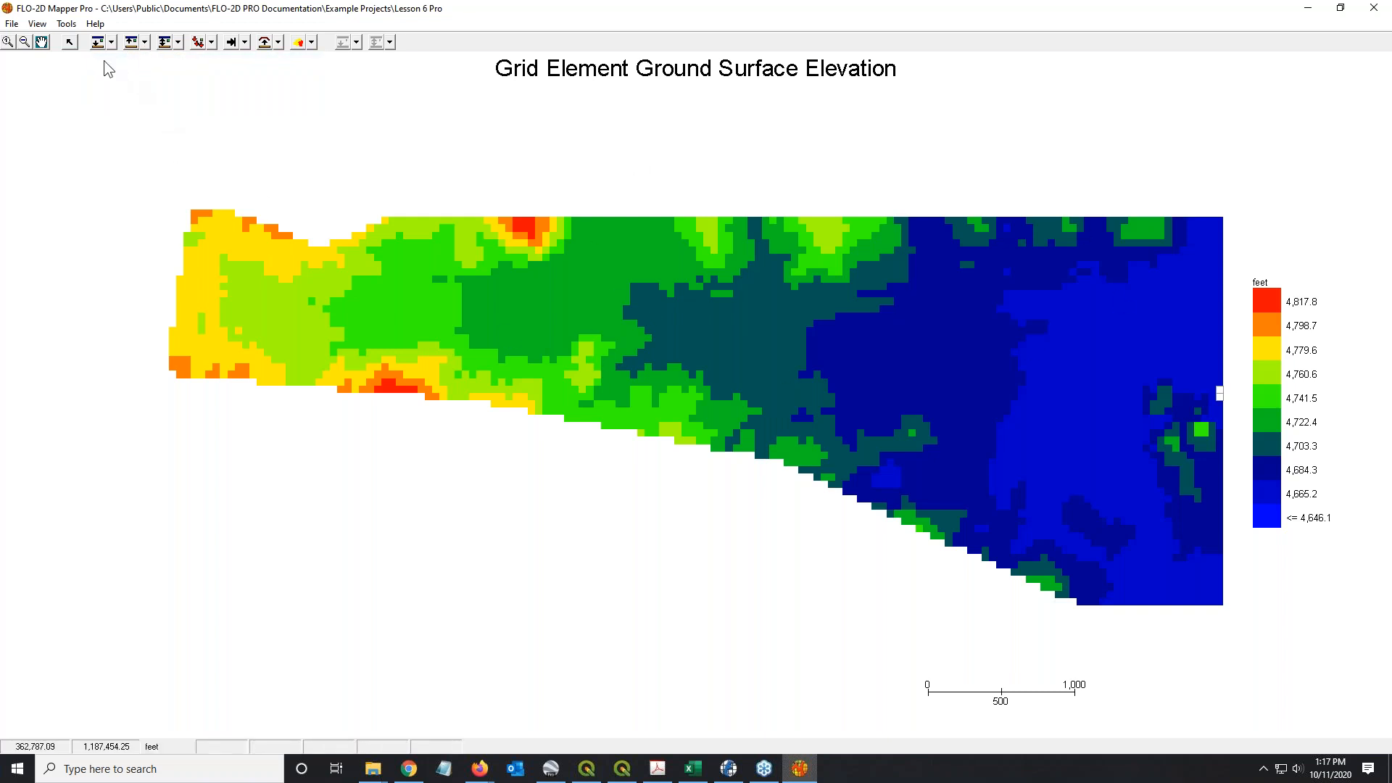
pyautogui.click(145, 44)
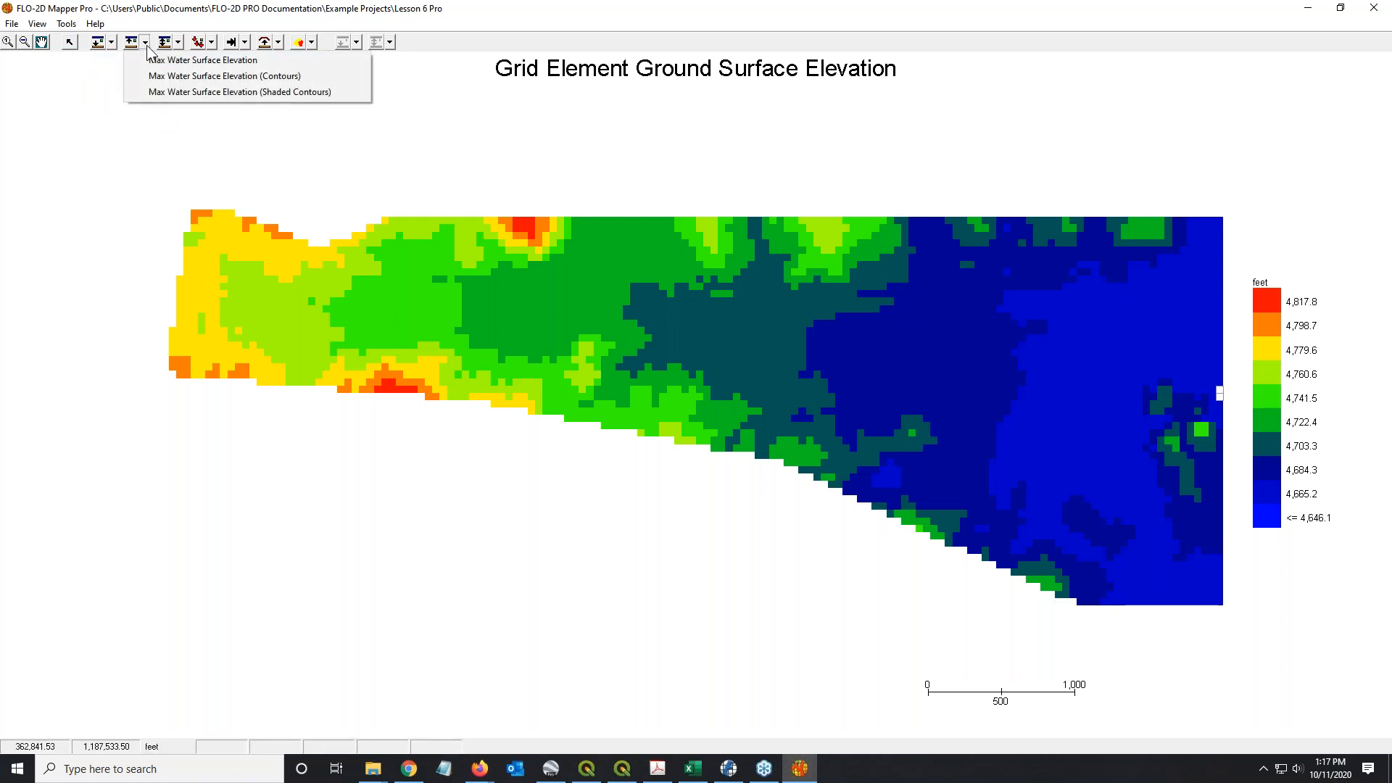
pyautogui.click(151, 60)
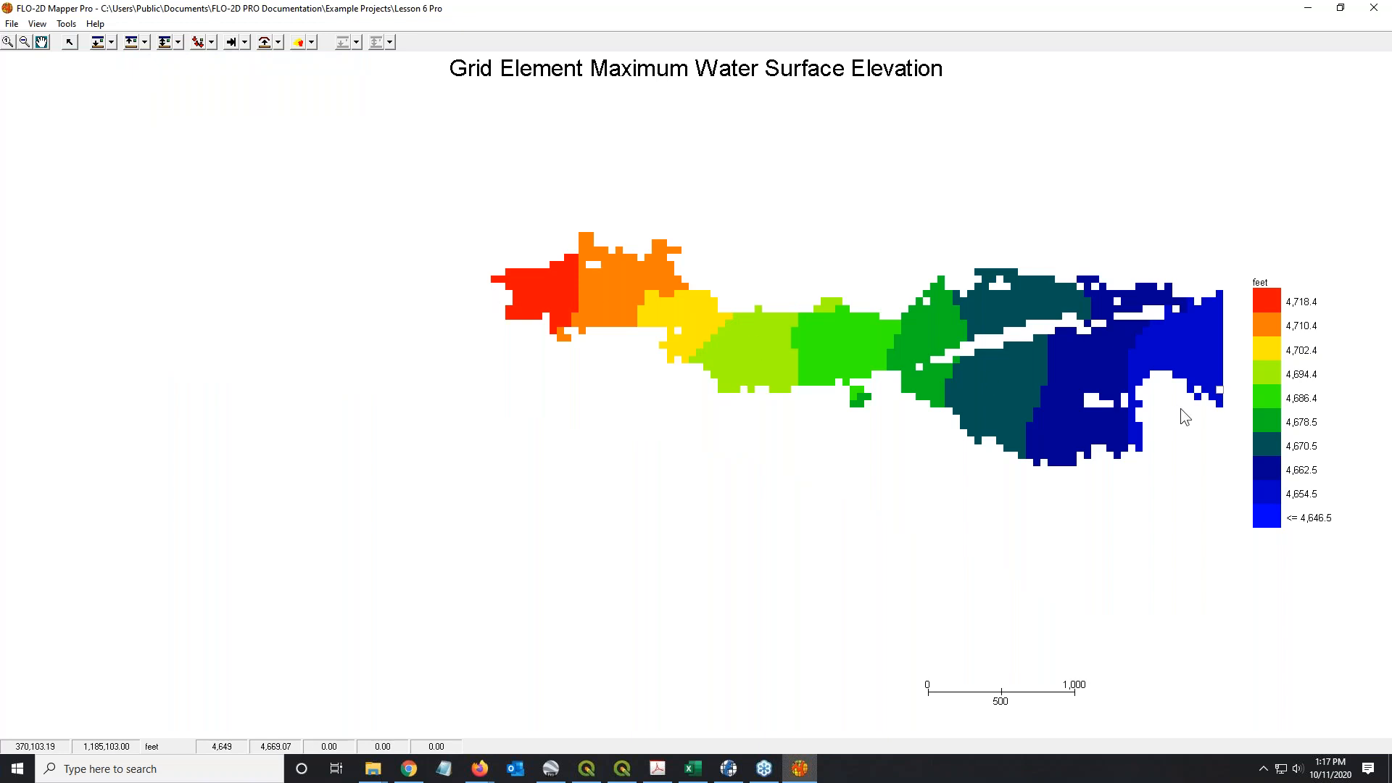
# Step: Plot the max flow depth and the final floodplain flow depths as grid element maps
pyautogui.click(178, 43)
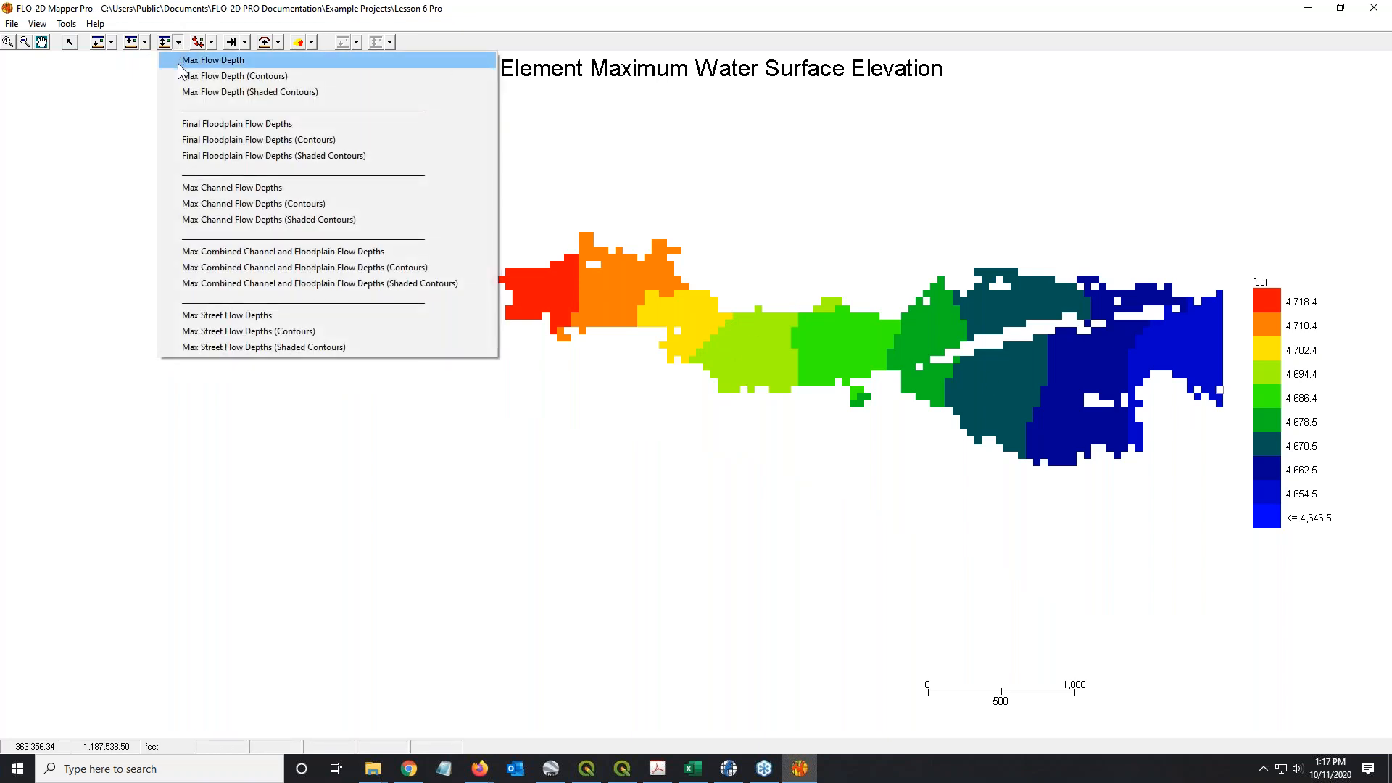
pyautogui.click(190, 60)
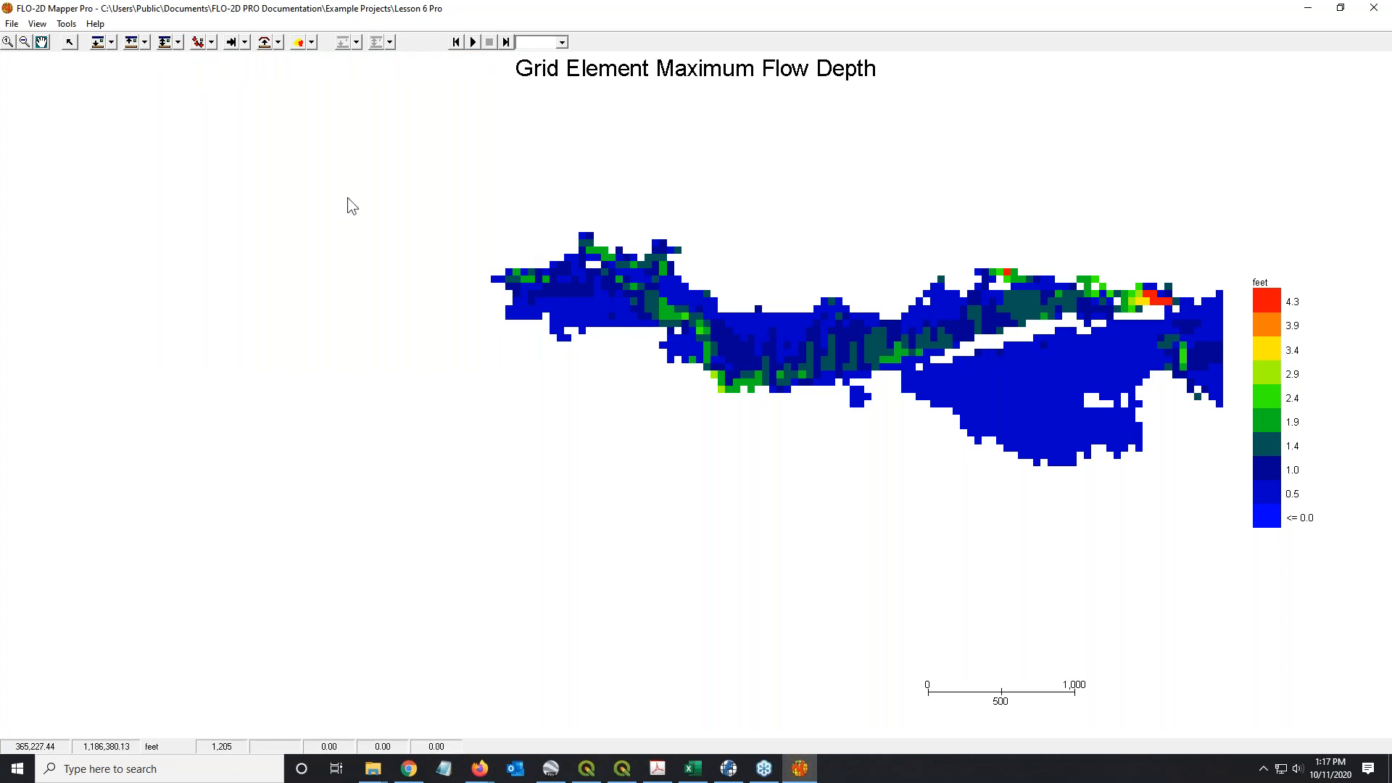
pyautogui.click(179, 43)
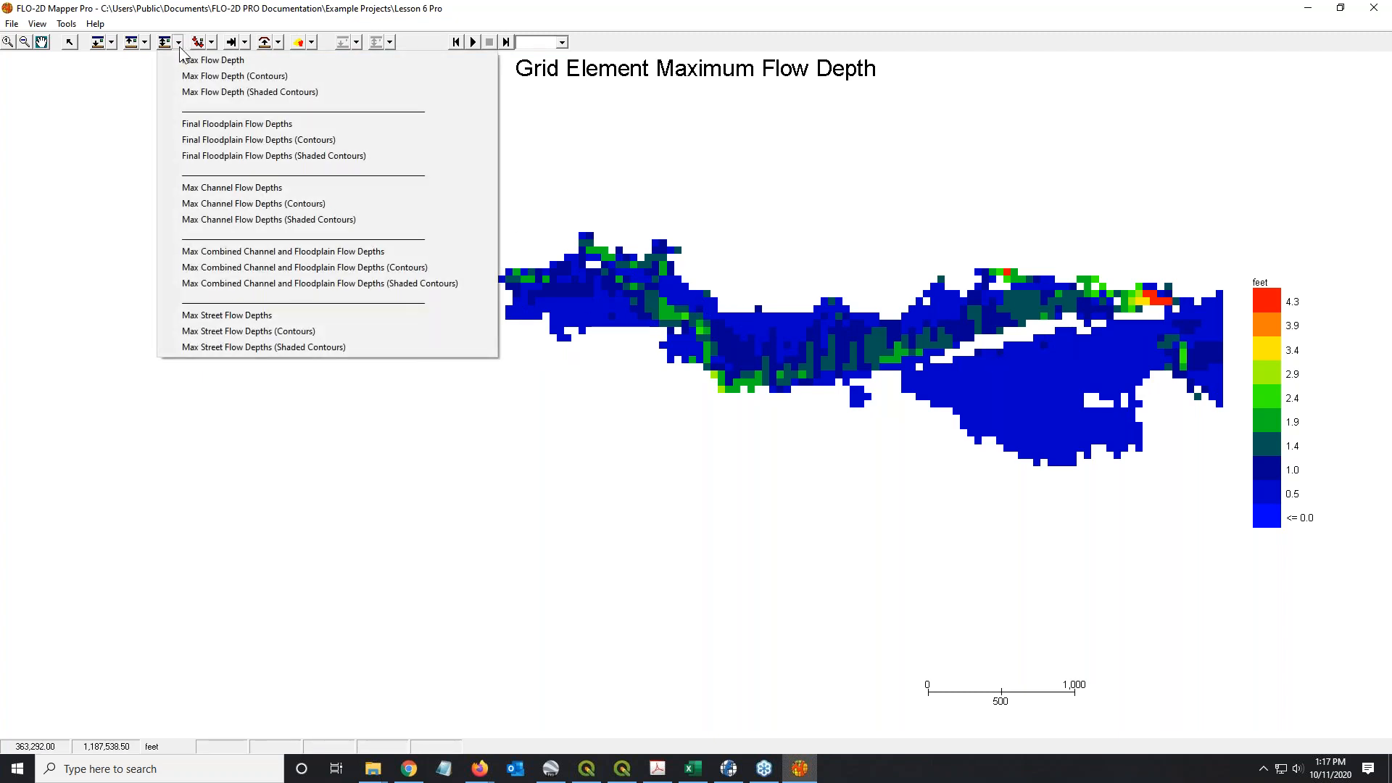
pyautogui.click(232, 124)
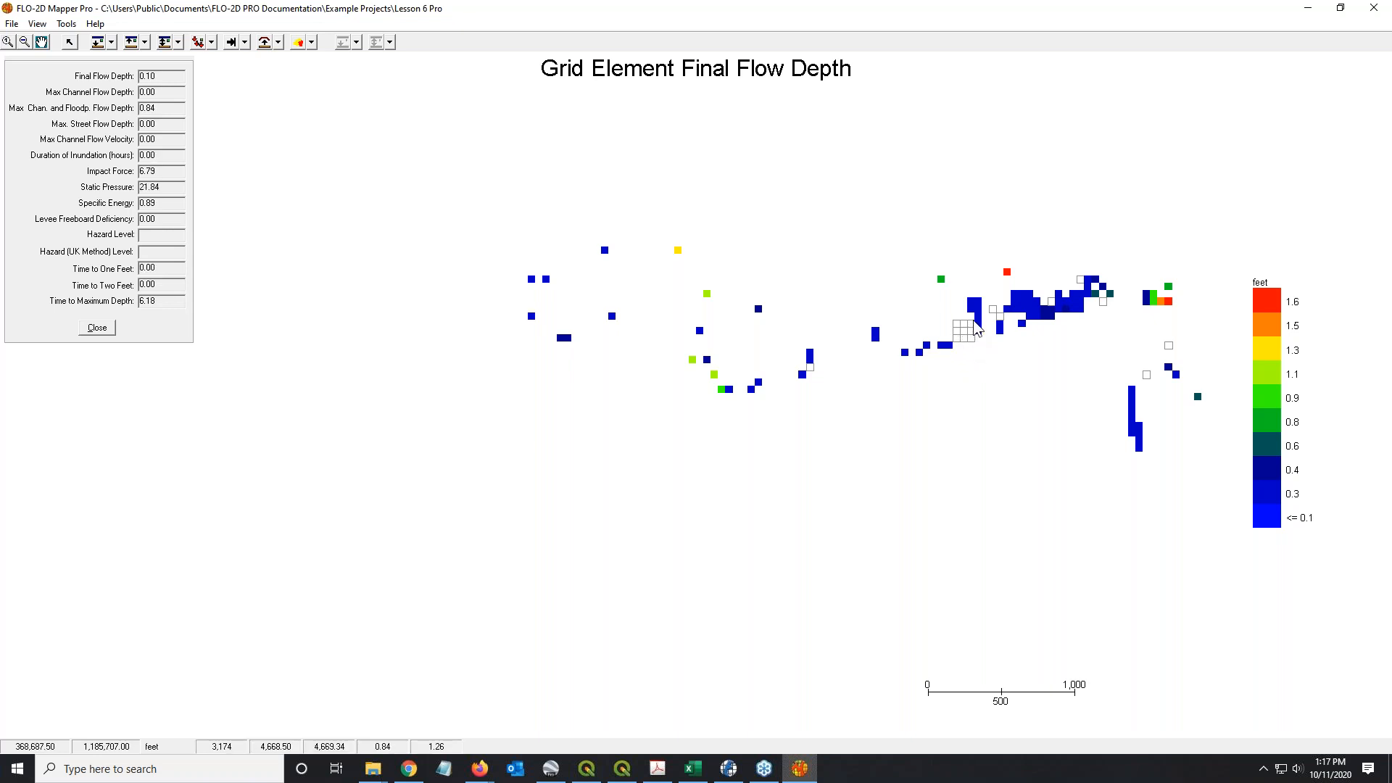
# Step: Plot the max channel flow depths and compare them with the channel alignment in the Grid Developer System
pyautogui.click(178, 43)
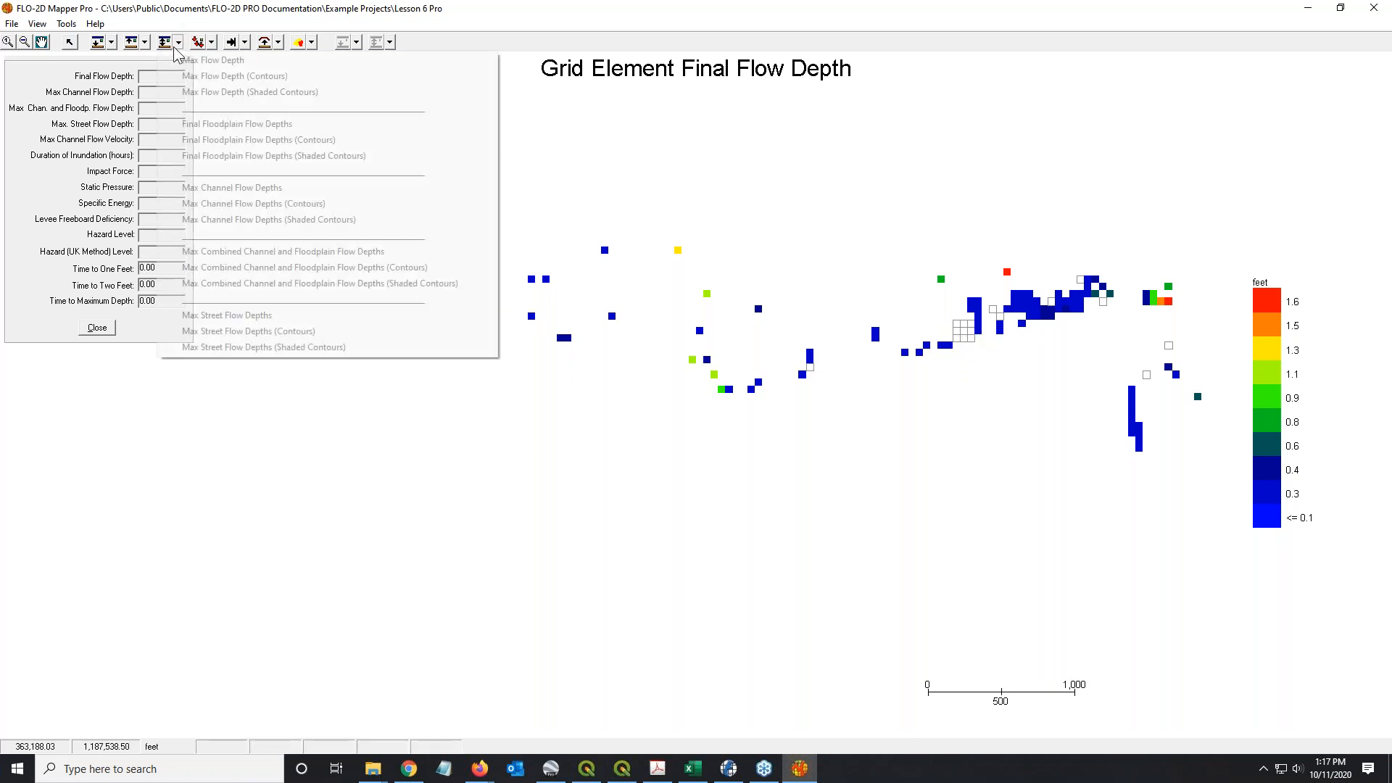
pyautogui.click(192, 190)
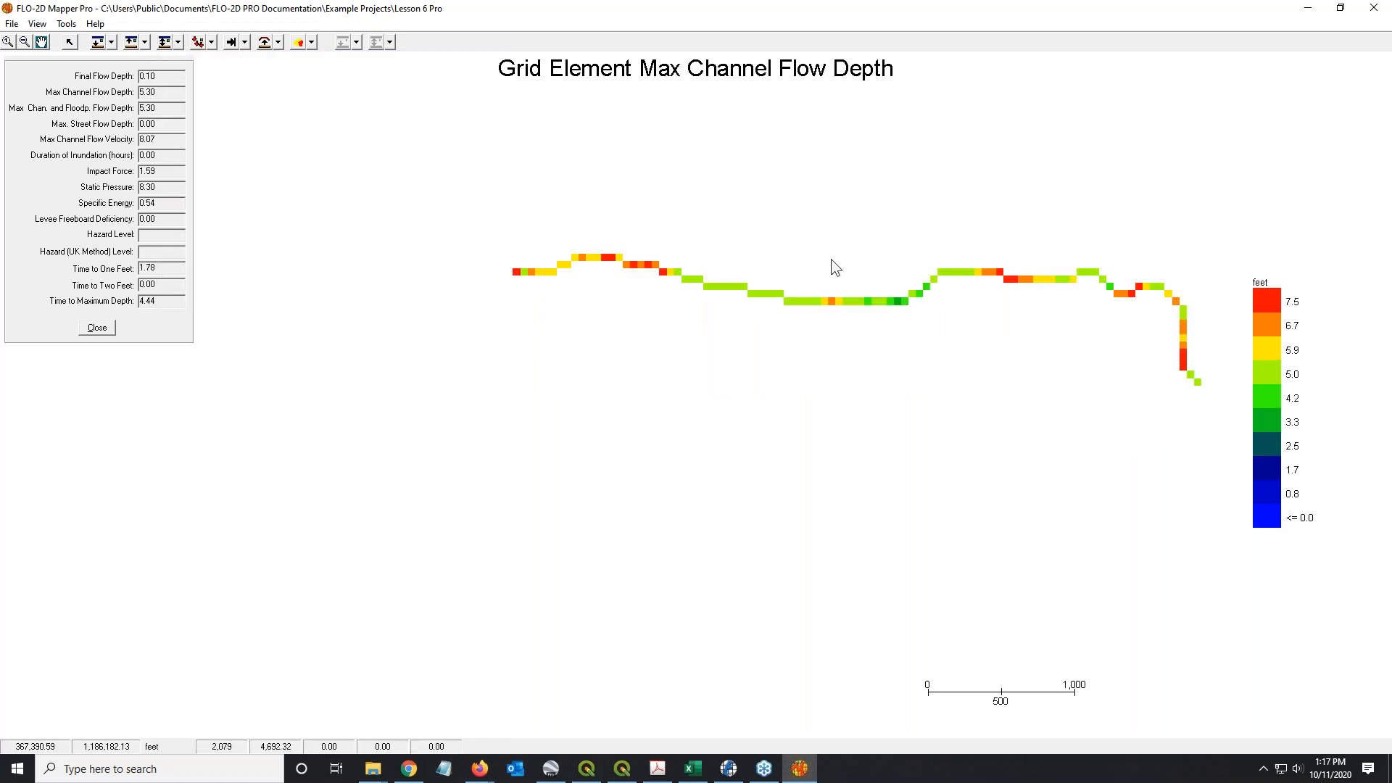
pyautogui.click(729, 770)
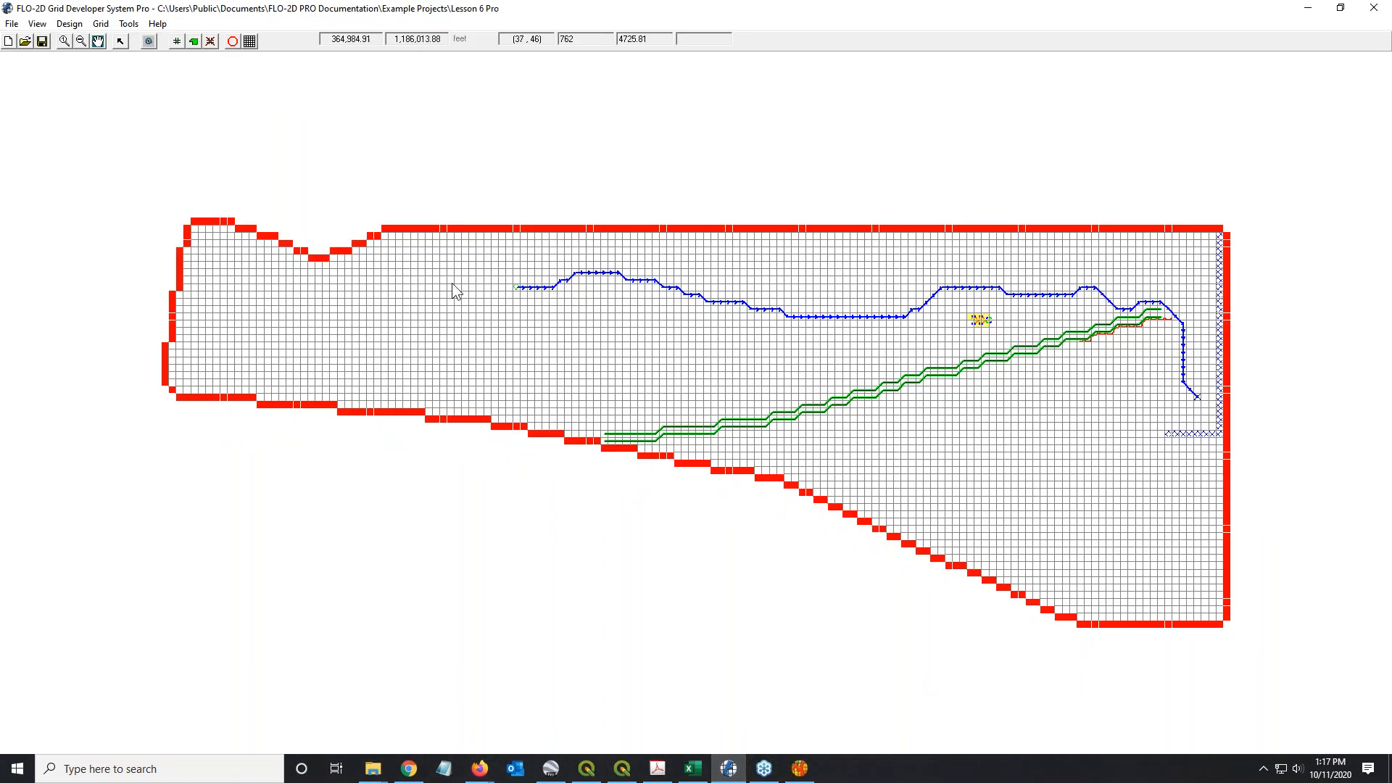
pyautogui.click(1309, 8)
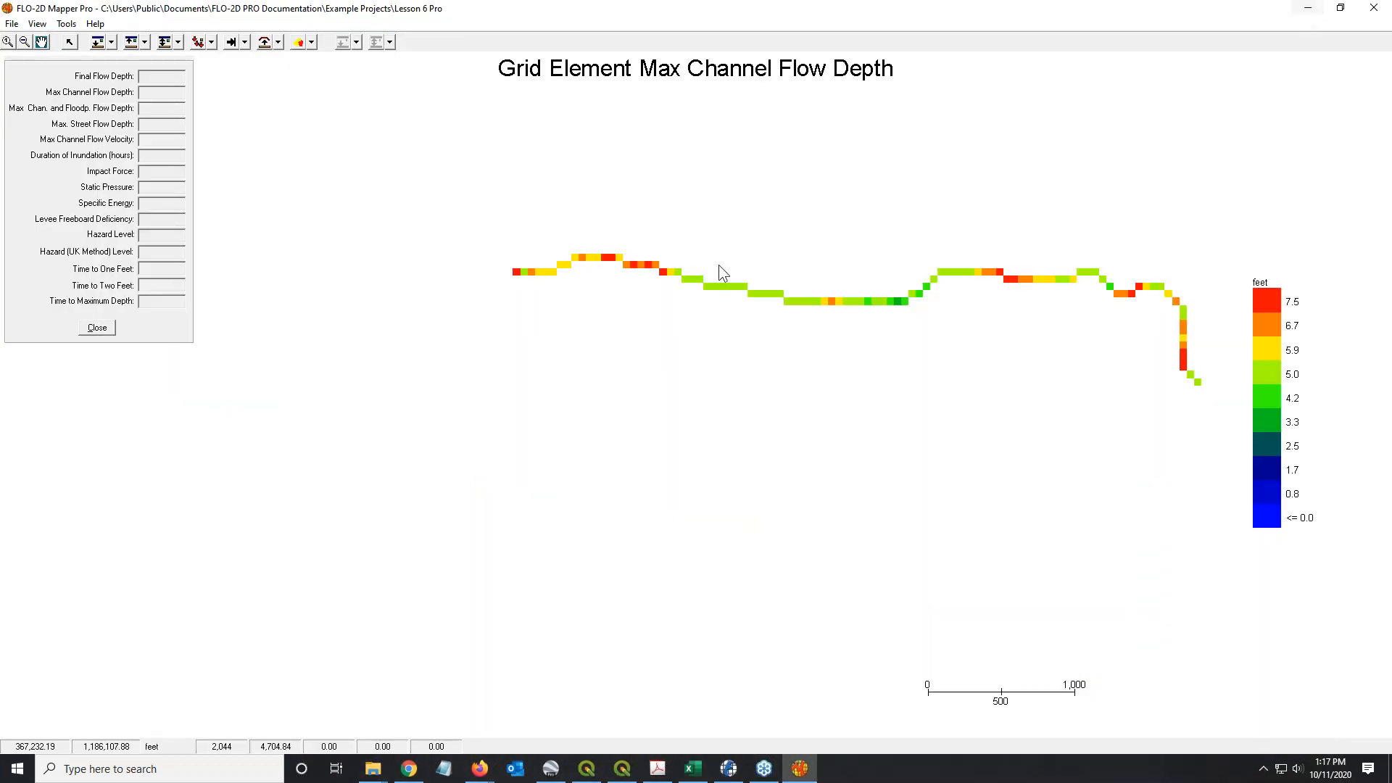
# Step: Plot the max street flow depths and compare them with the street layout in the Grid Developer System
pyautogui.click(211, 43)
pyautogui.click(178, 43)
pyautogui.click(179, 44)
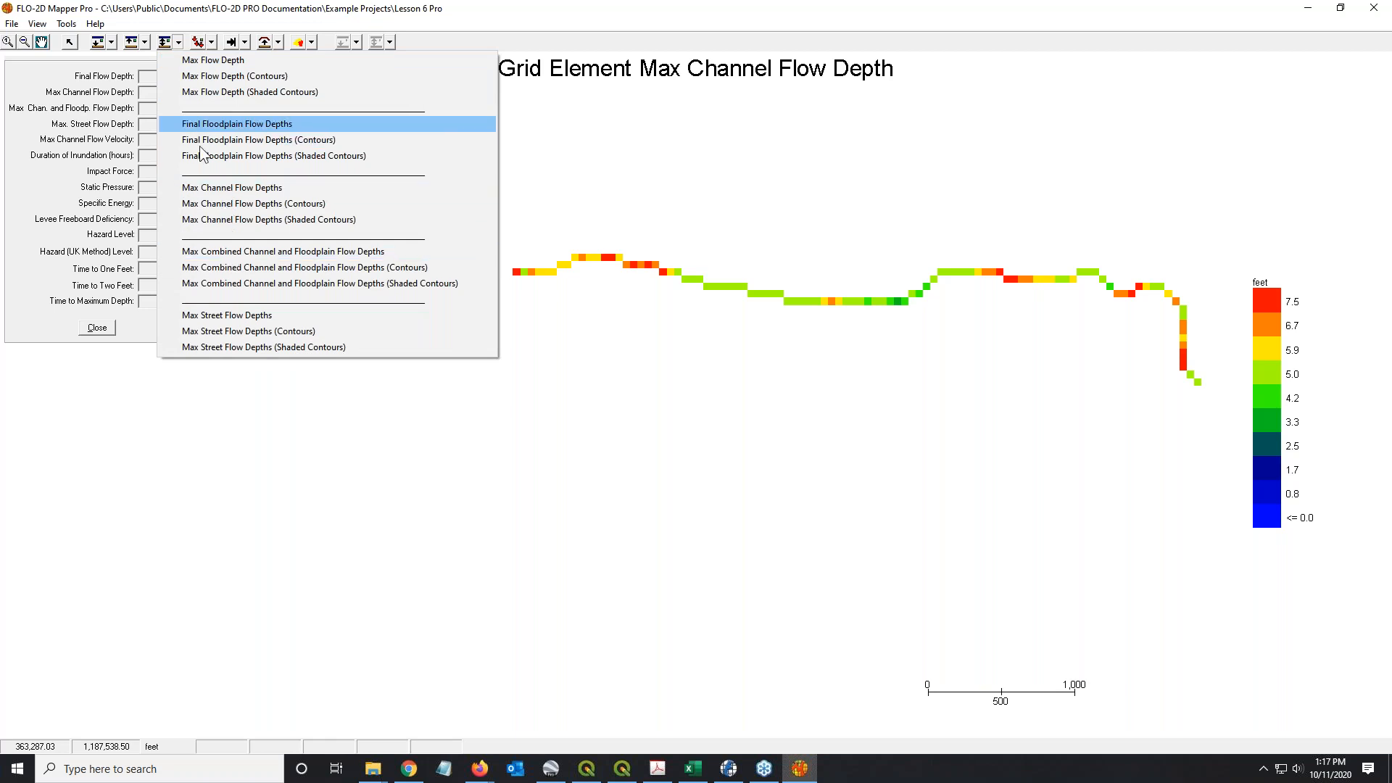
pyautogui.click(218, 315)
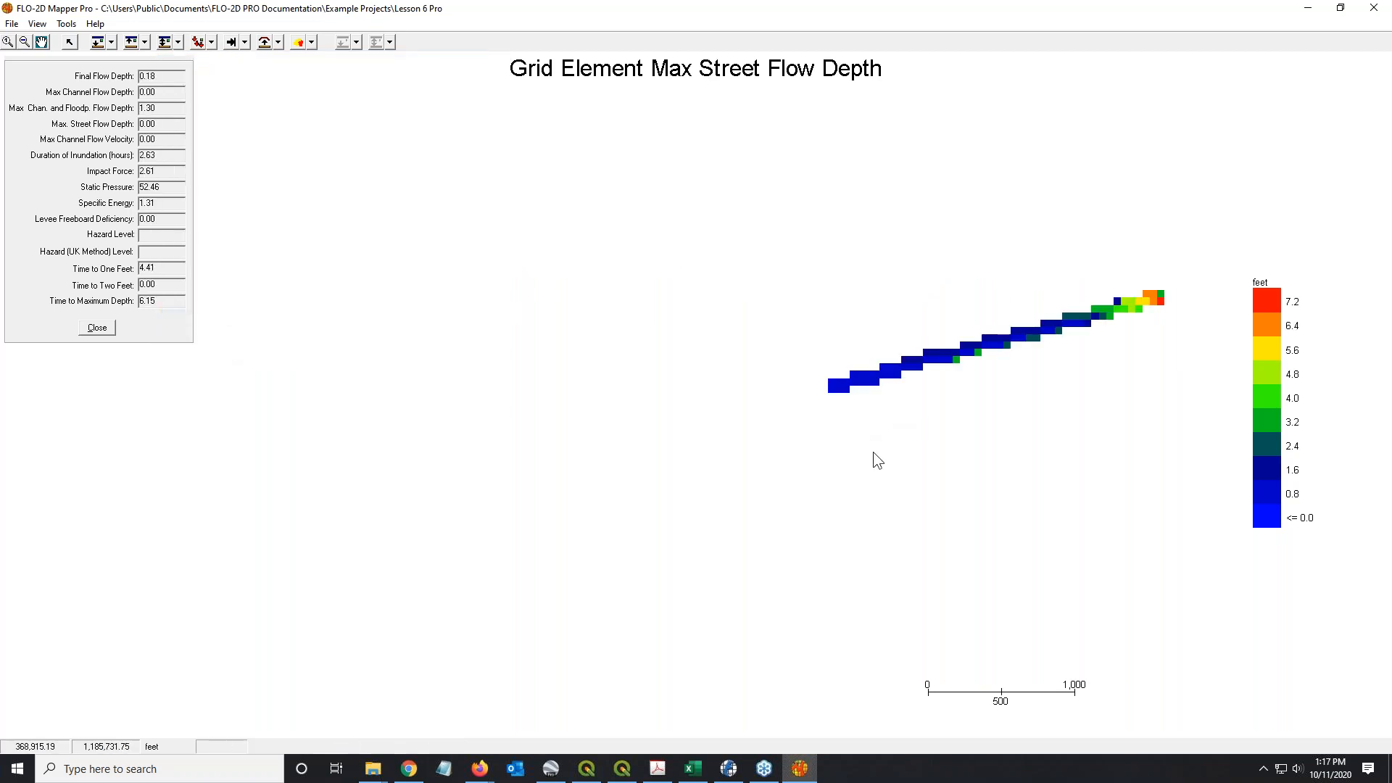
pyautogui.click(730, 774)
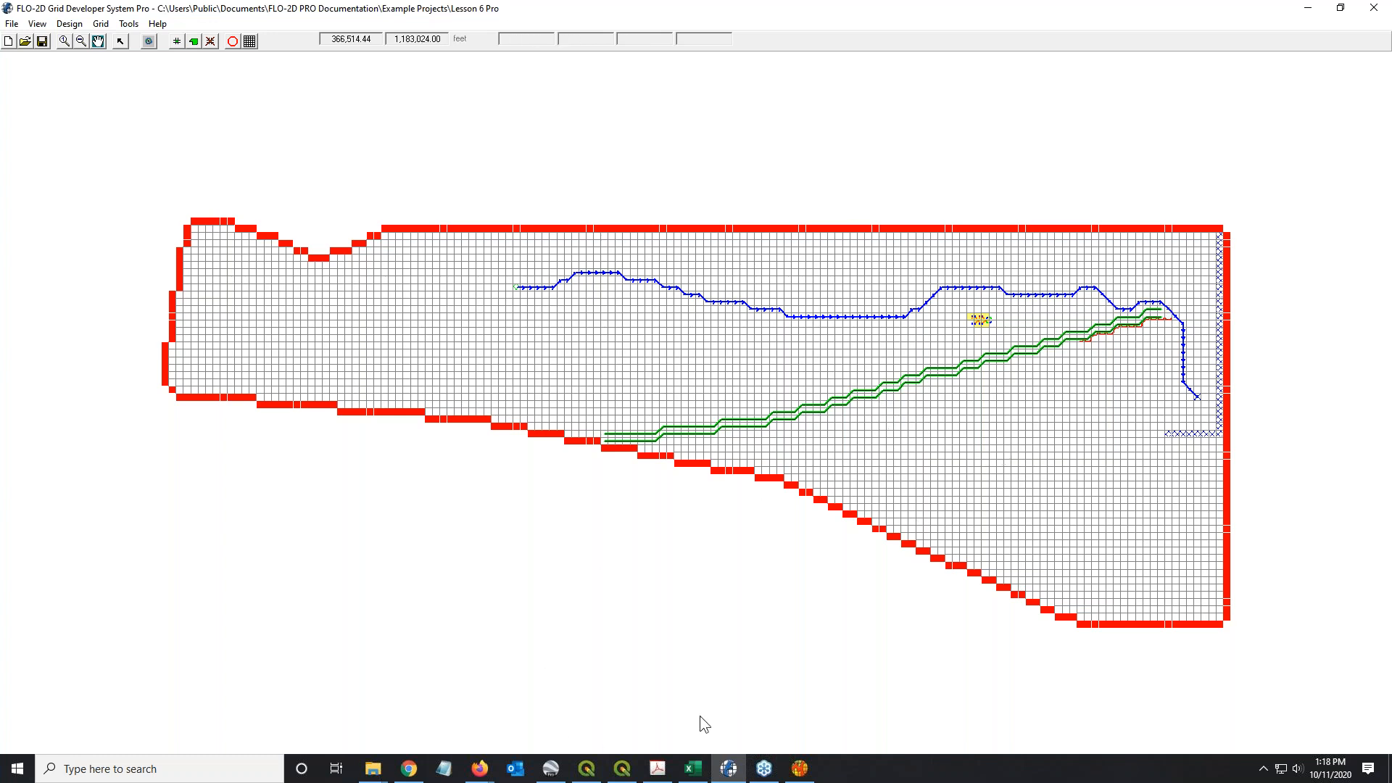
pyautogui.click(800, 768)
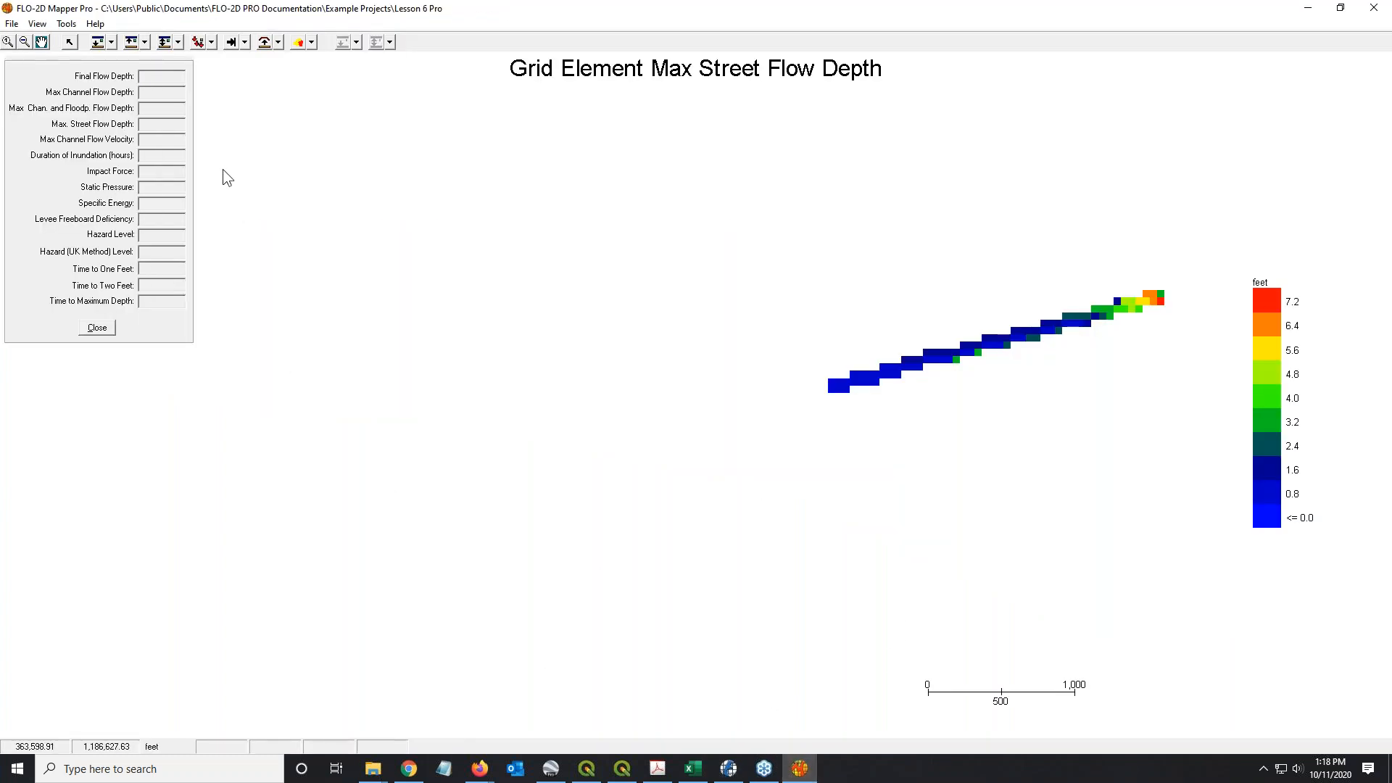
# Step: Plot the max combined channel and floodplain flow depths and close the grid element results box
pyautogui.click(177, 43)
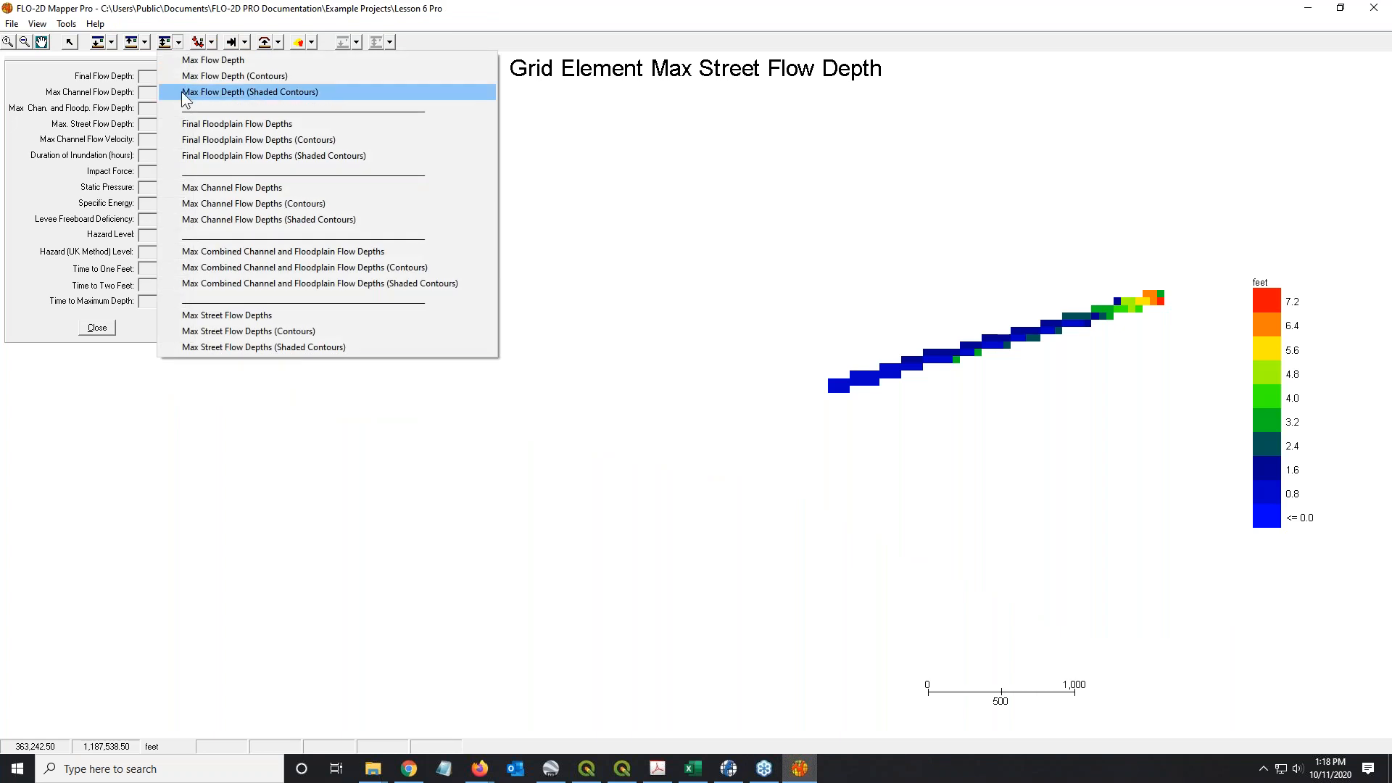
pyautogui.click(212, 254)
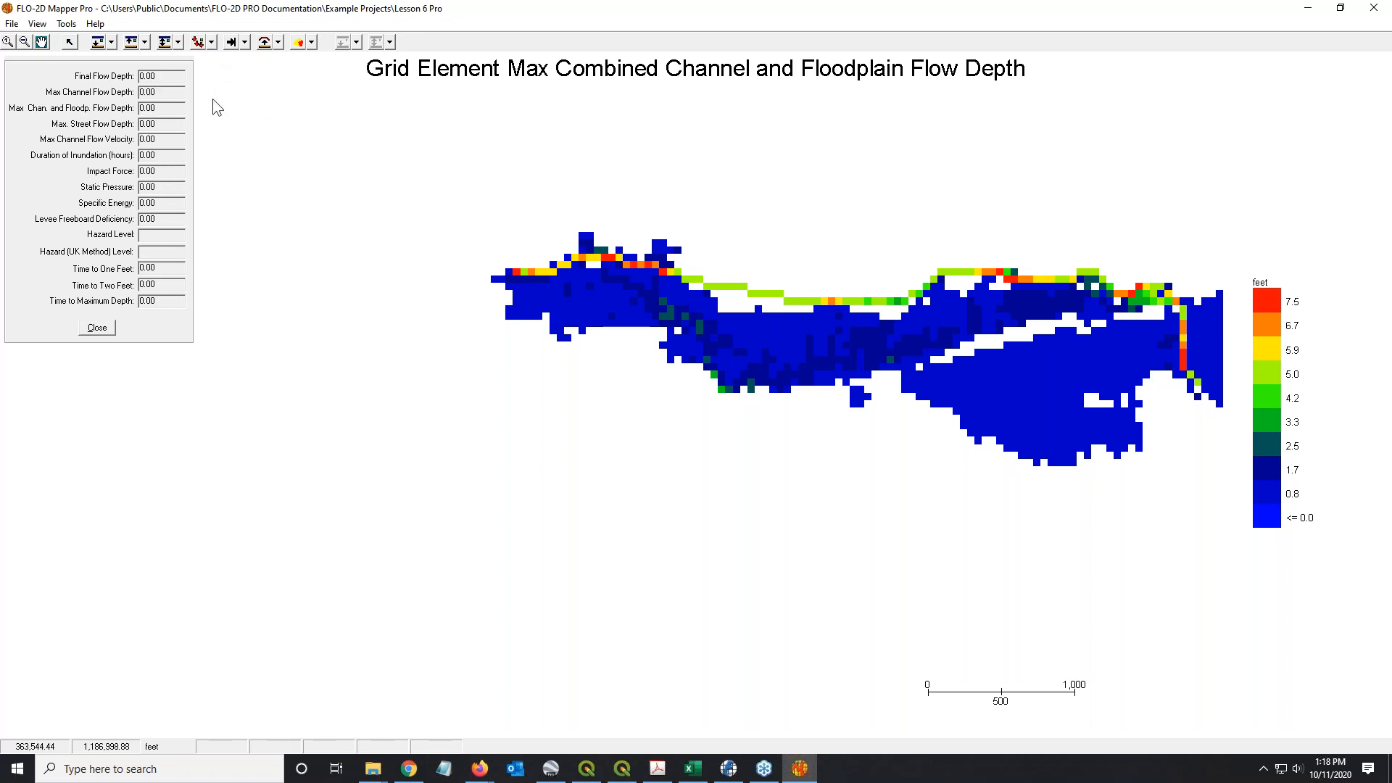
pyautogui.click(94, 328)
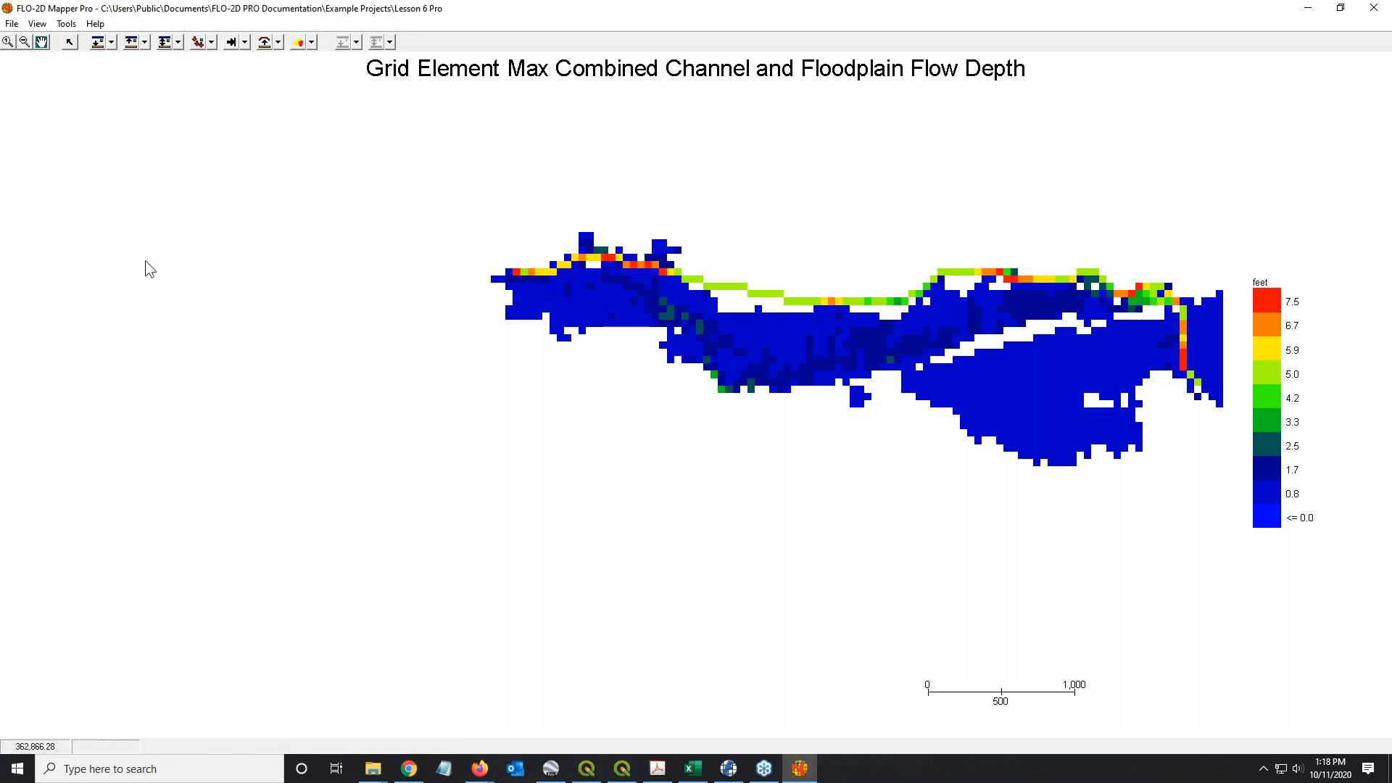
# Step: Plot the maximum velocity as a grid element map and as velocity vectors with the default scale factor
pyautogui.click(211, 42)
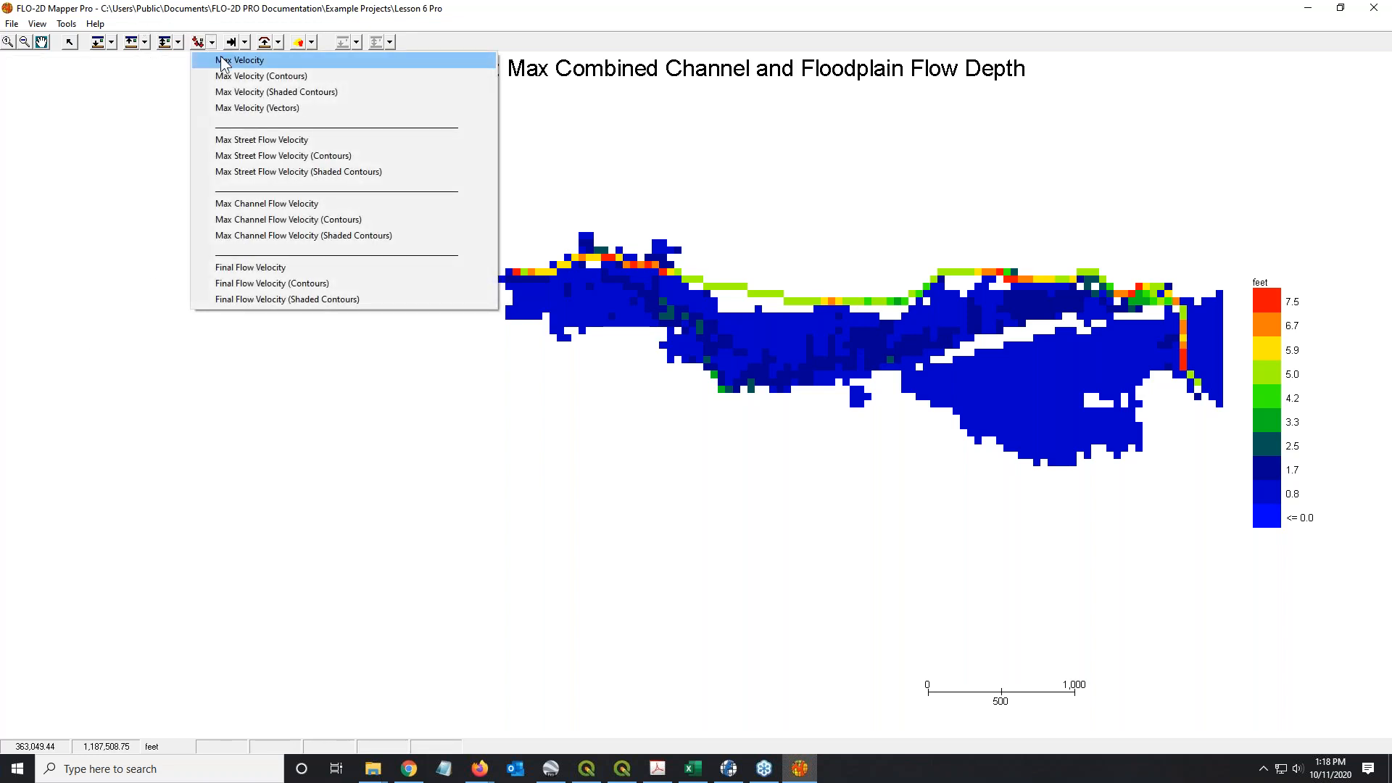
pyautogui.click(223, 57)
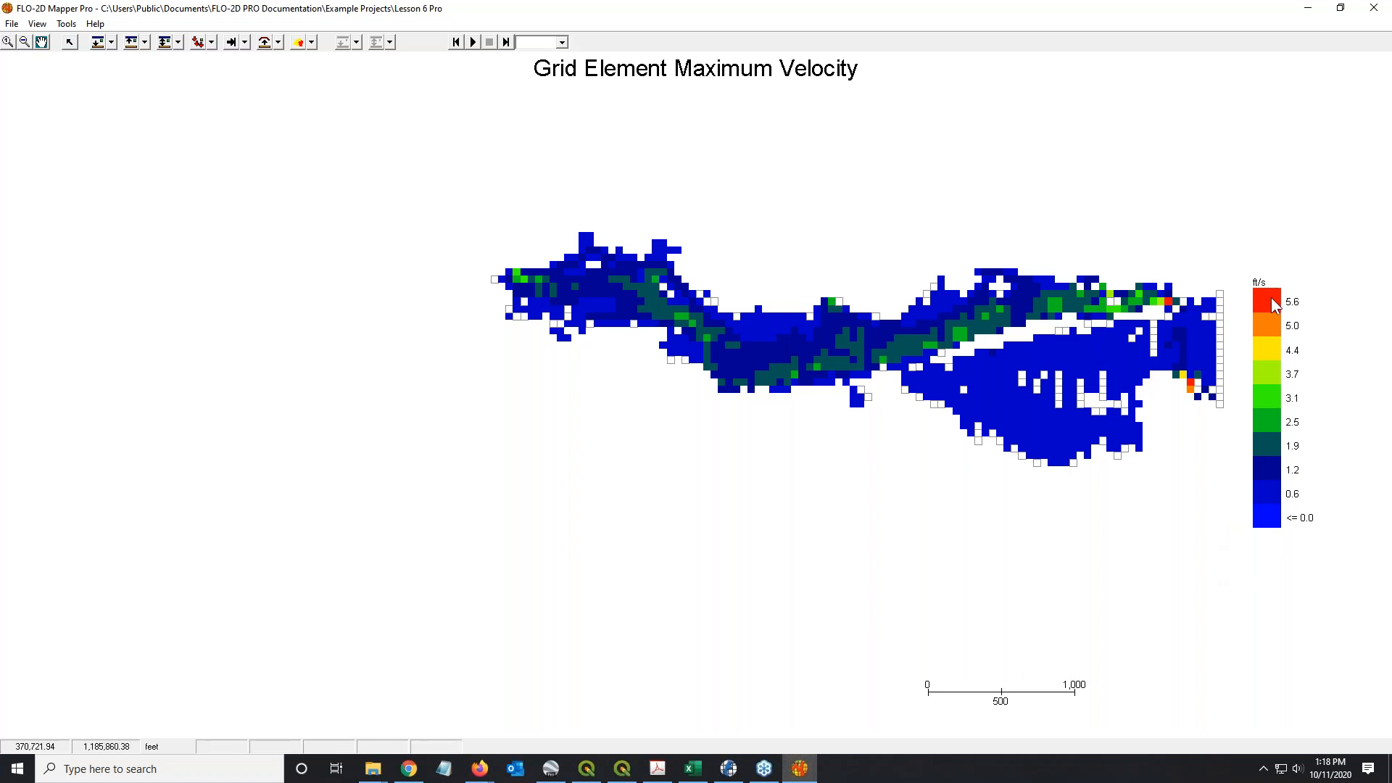
pyautogui.click(211, 42)
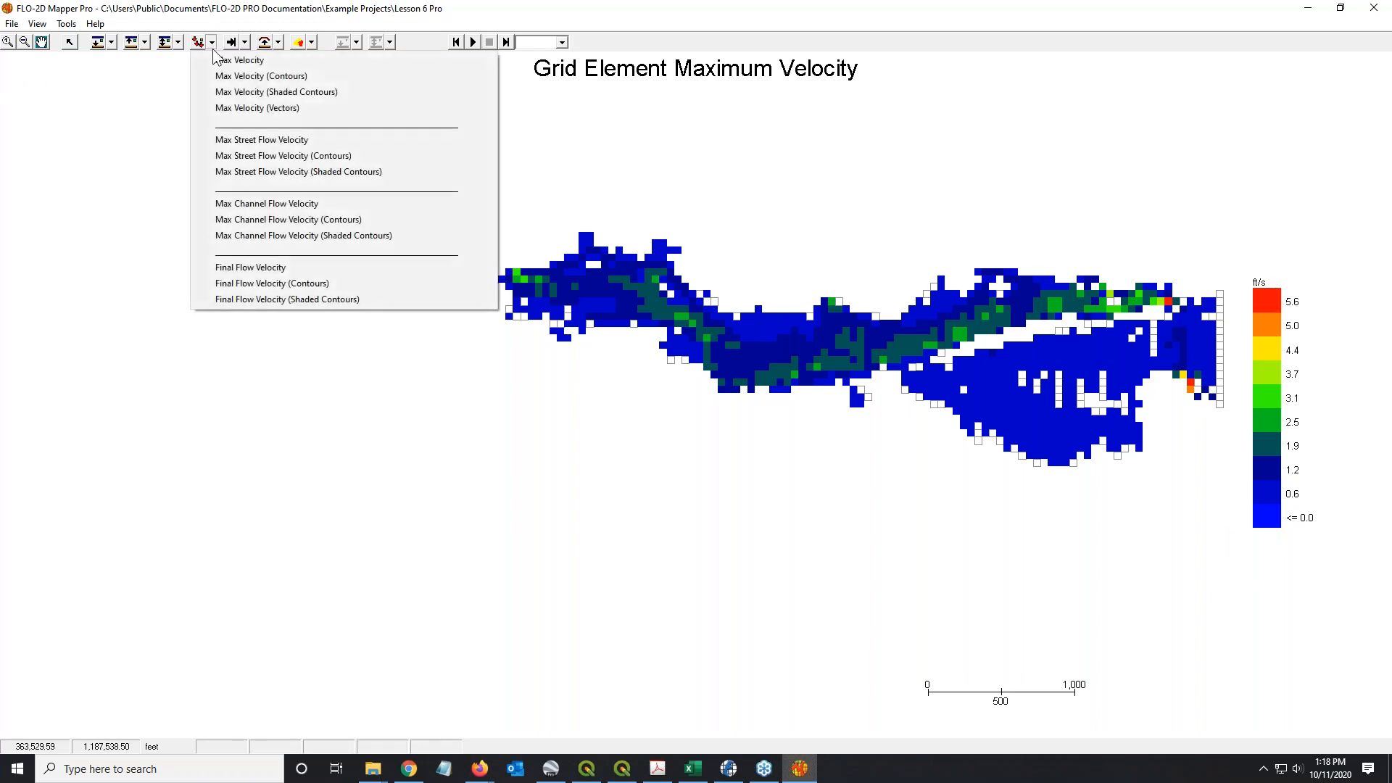
pyautogui.click(220, 107)
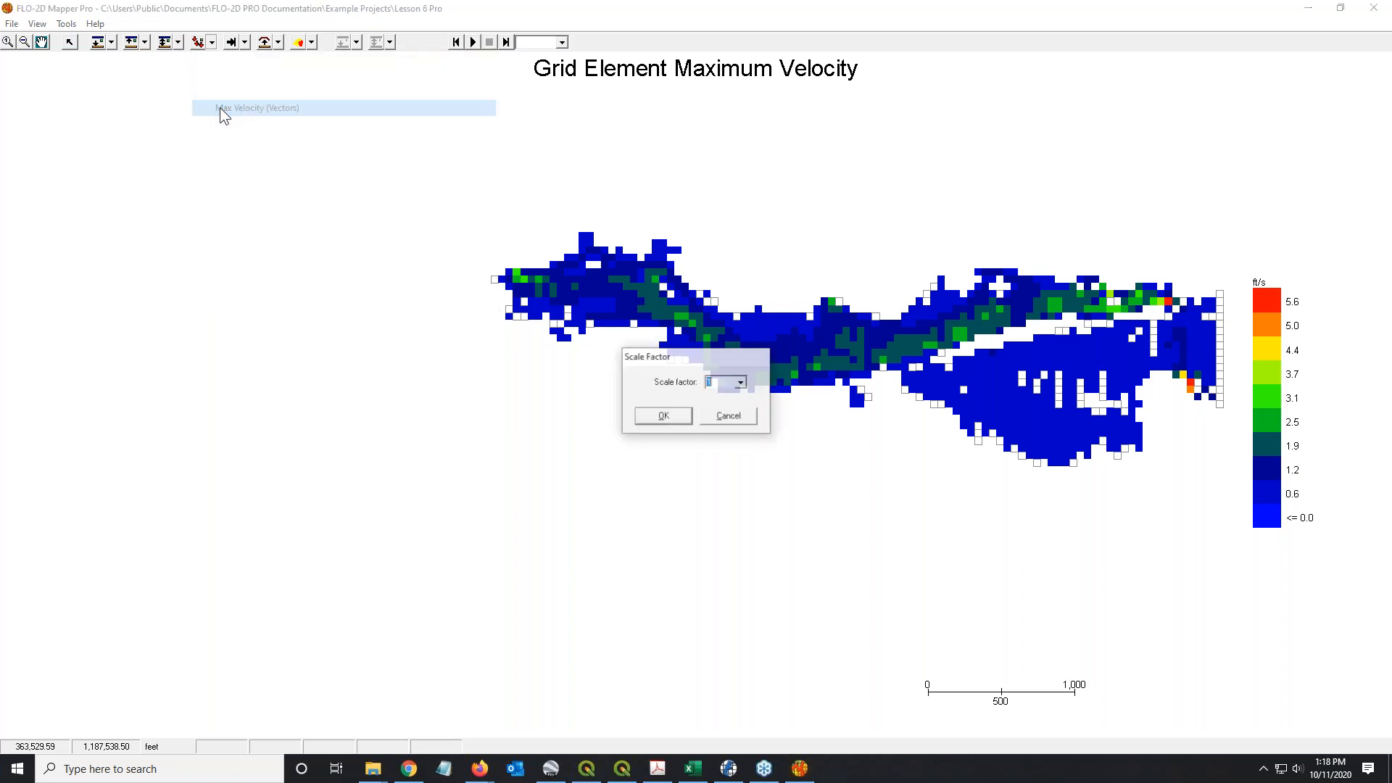
pyautogui.click(663, 417)
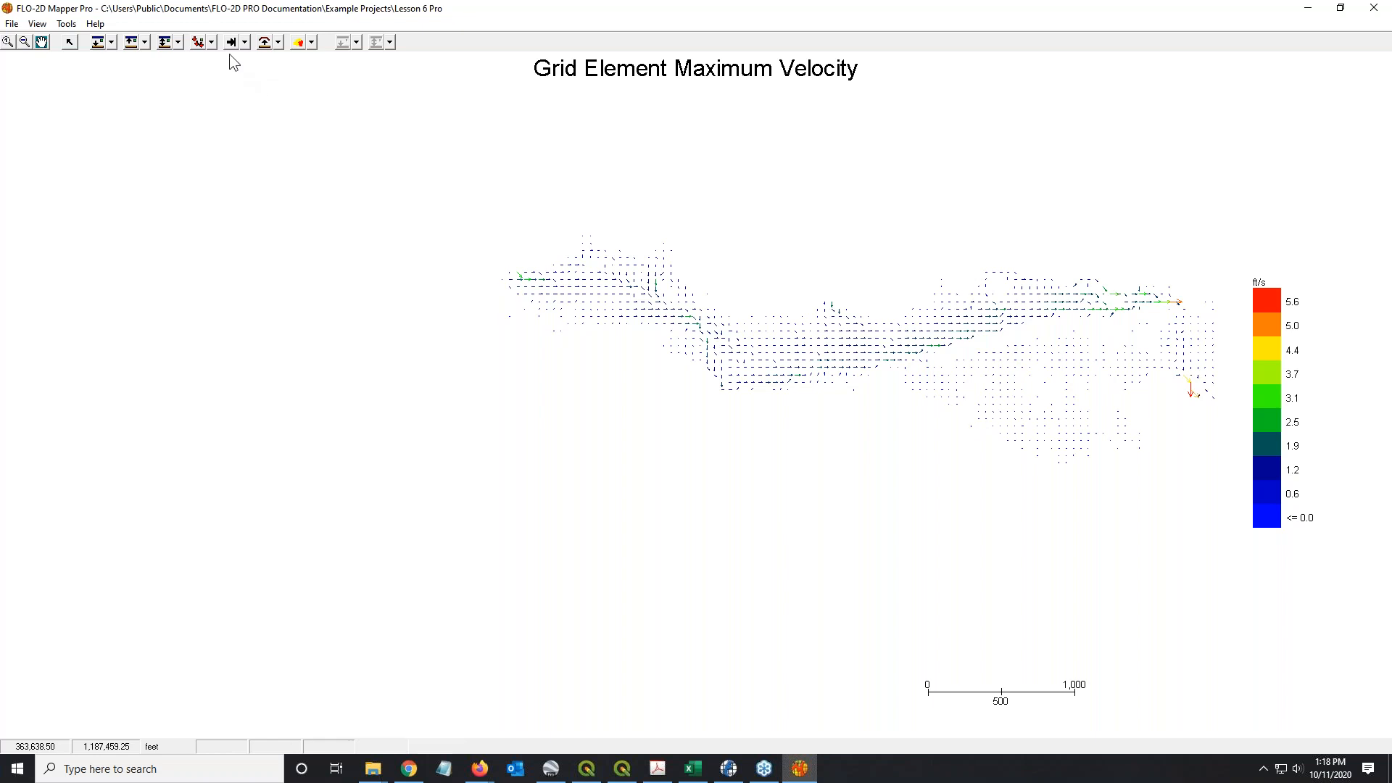
# Step: Plot the final flow velocity as a grid element map and close the grid element results box
pyautogui.click(212, 42)
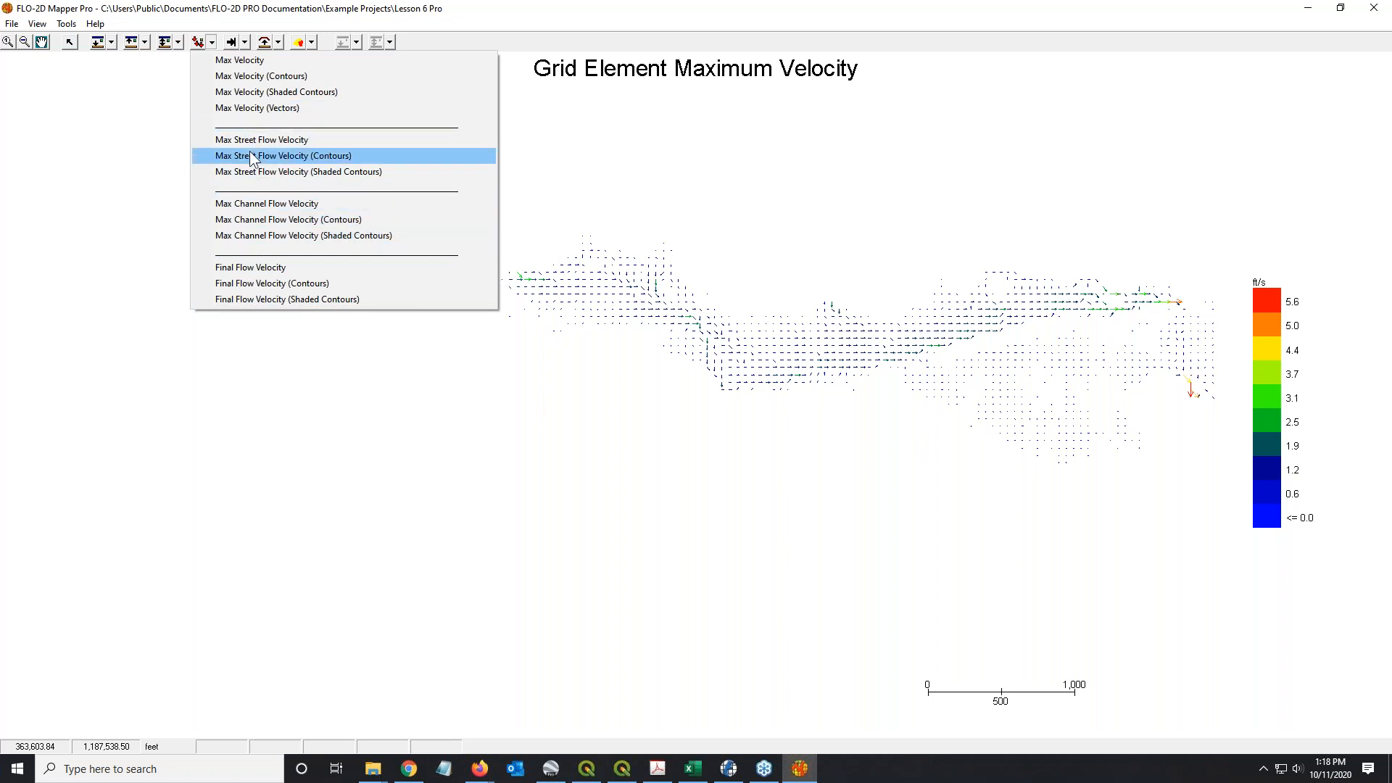
pyautogui.click(251, 268)
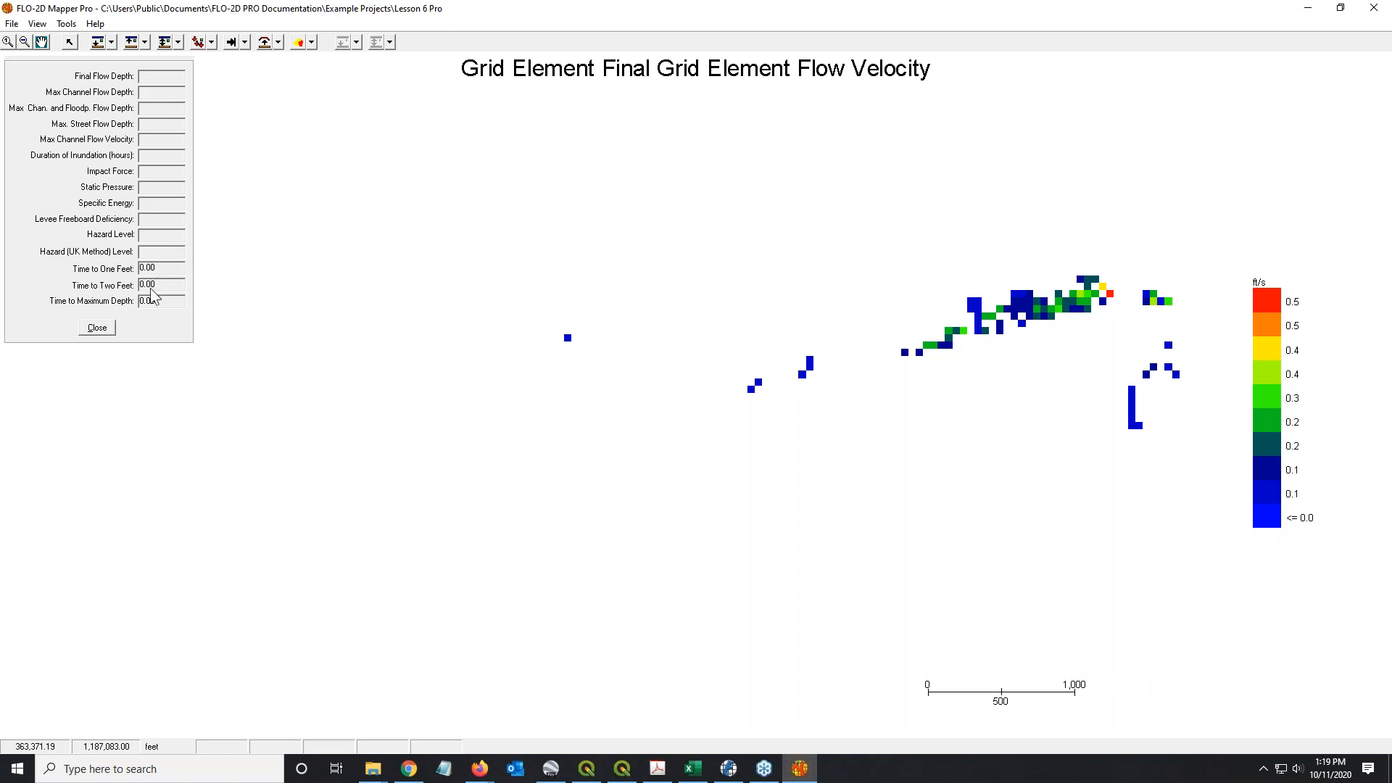
pyautogui.click(96, 328)
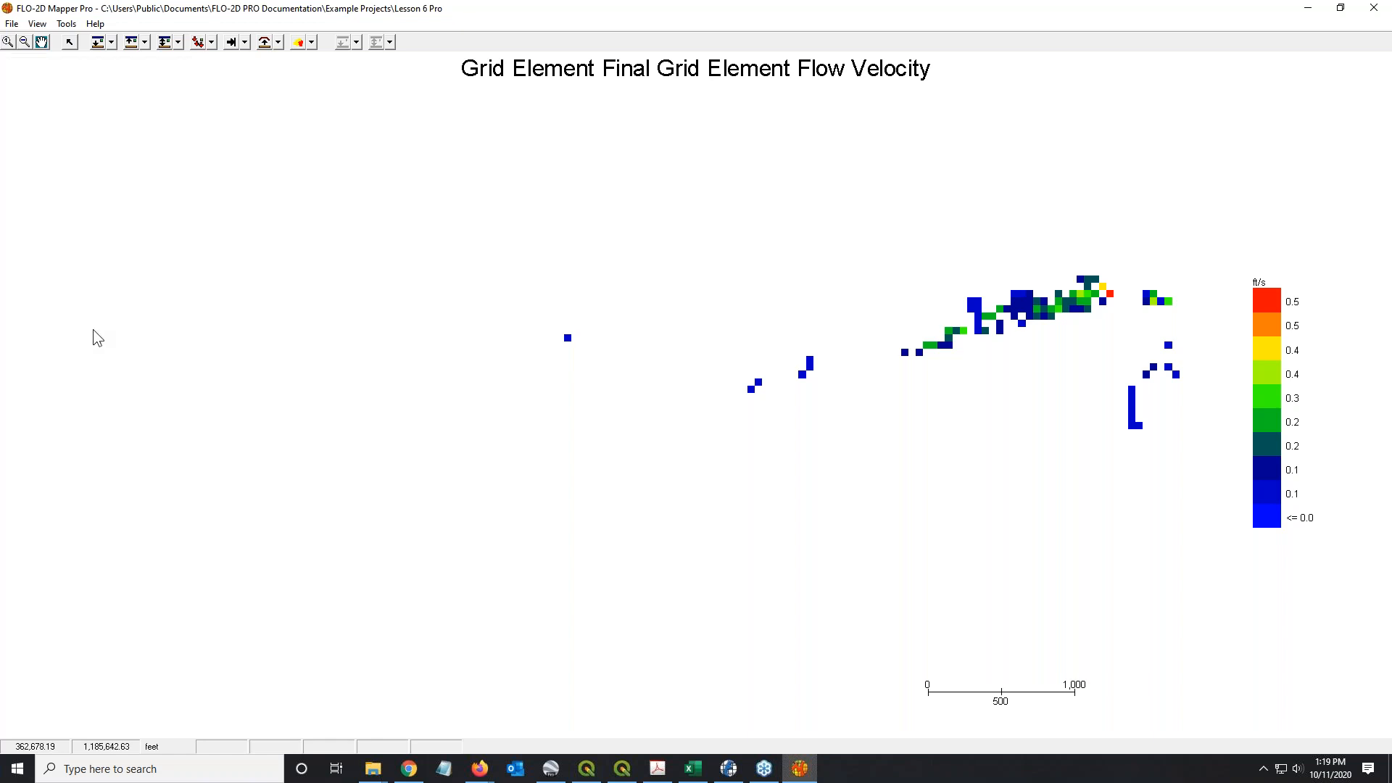
pyautogui.click(37, 24)
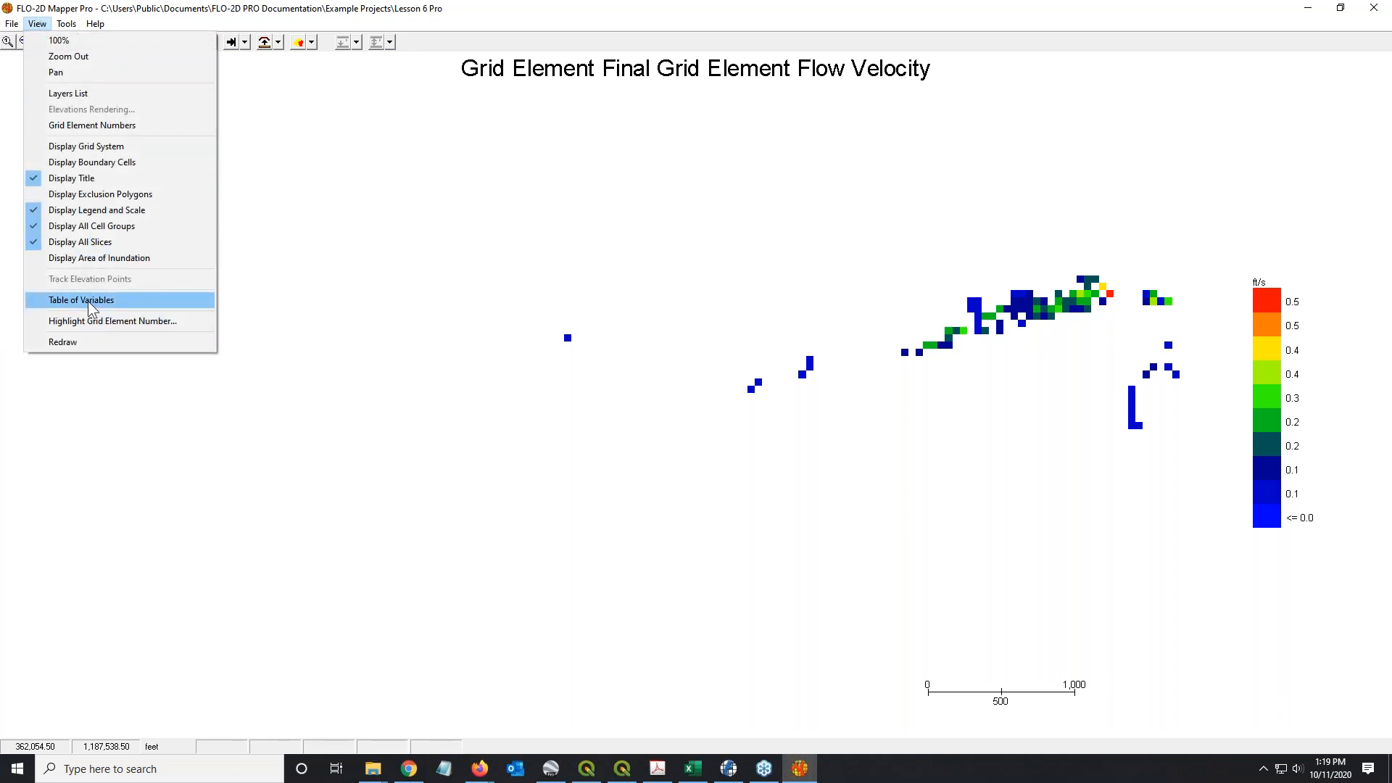
pyautogui.click(507, 206)
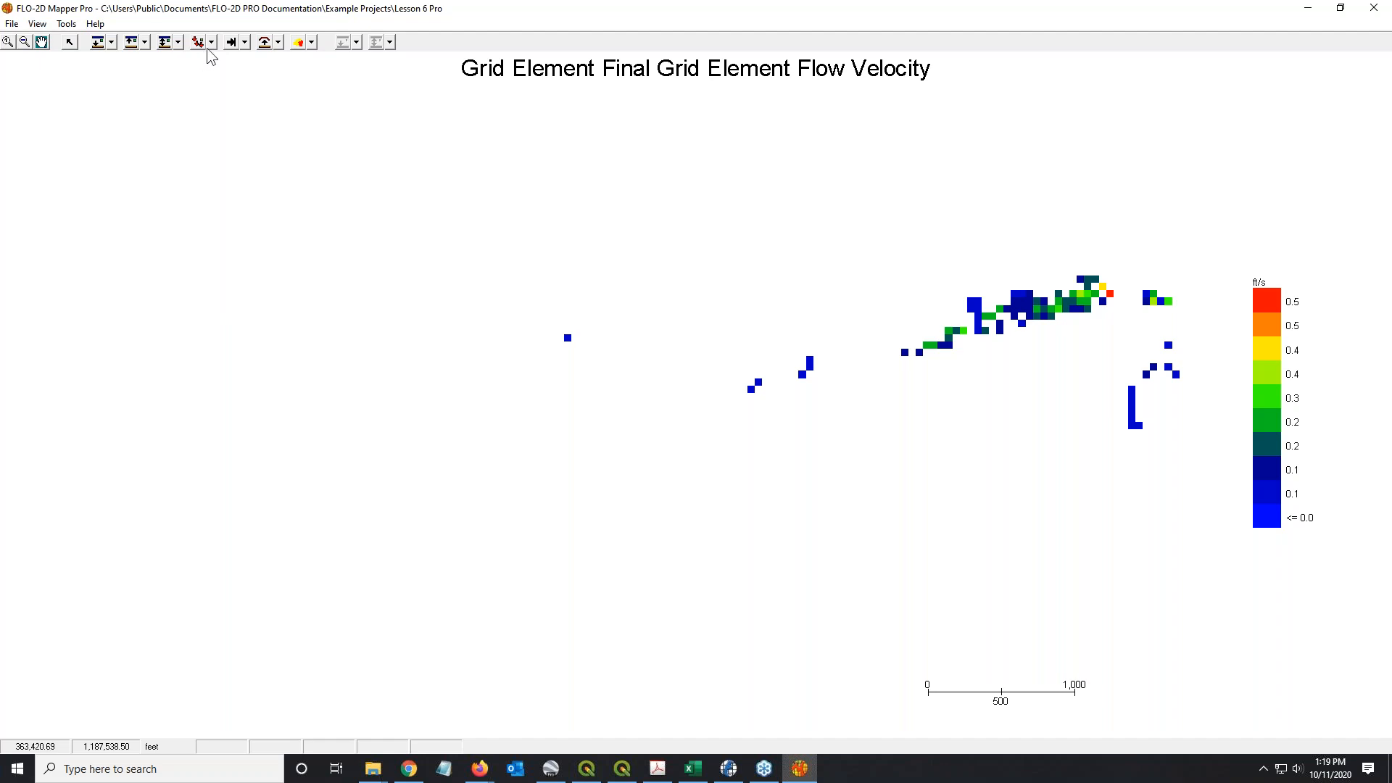
# Step: Plot the duration of inundation and check the flow depth for depth duration analysis in the Grid Developer System's control variables
pyautogui.click(245, 43)
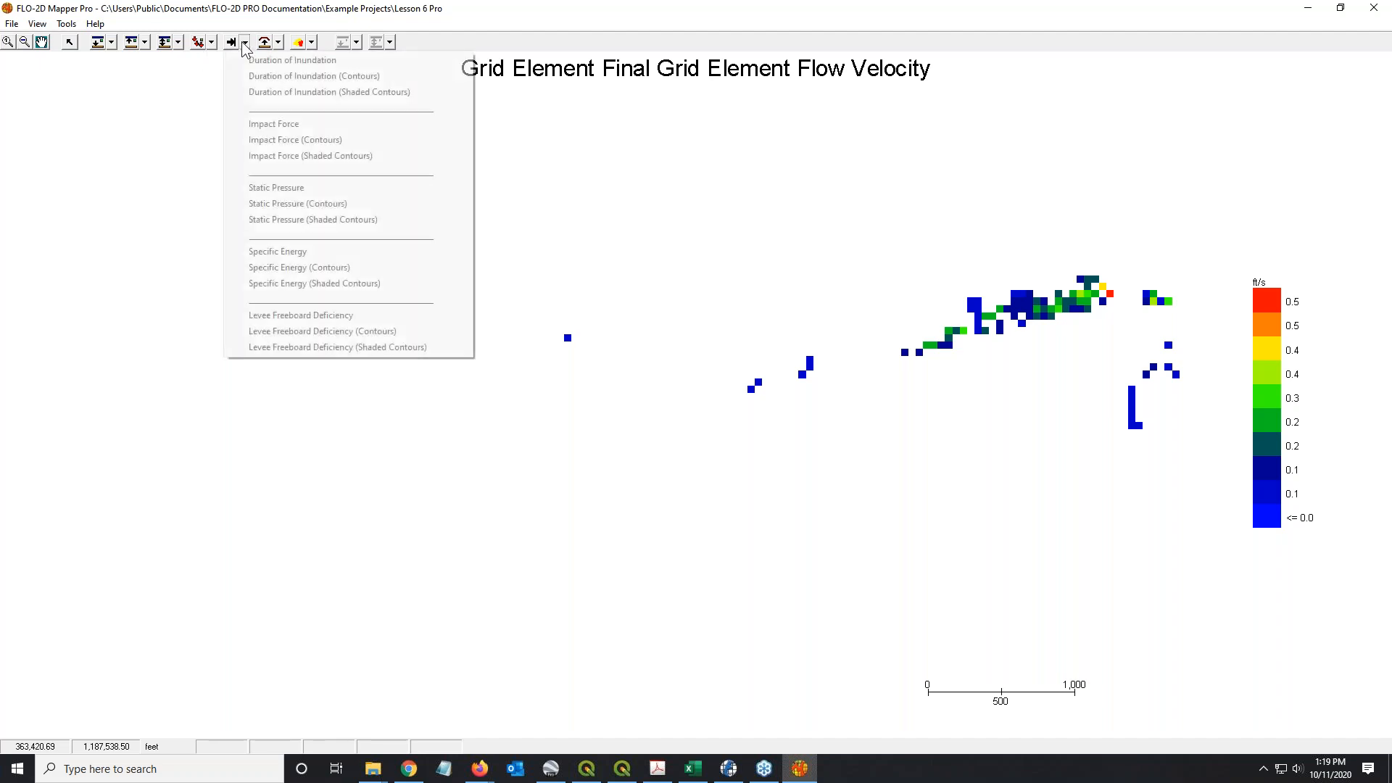
pyautogui.click(290, 60)
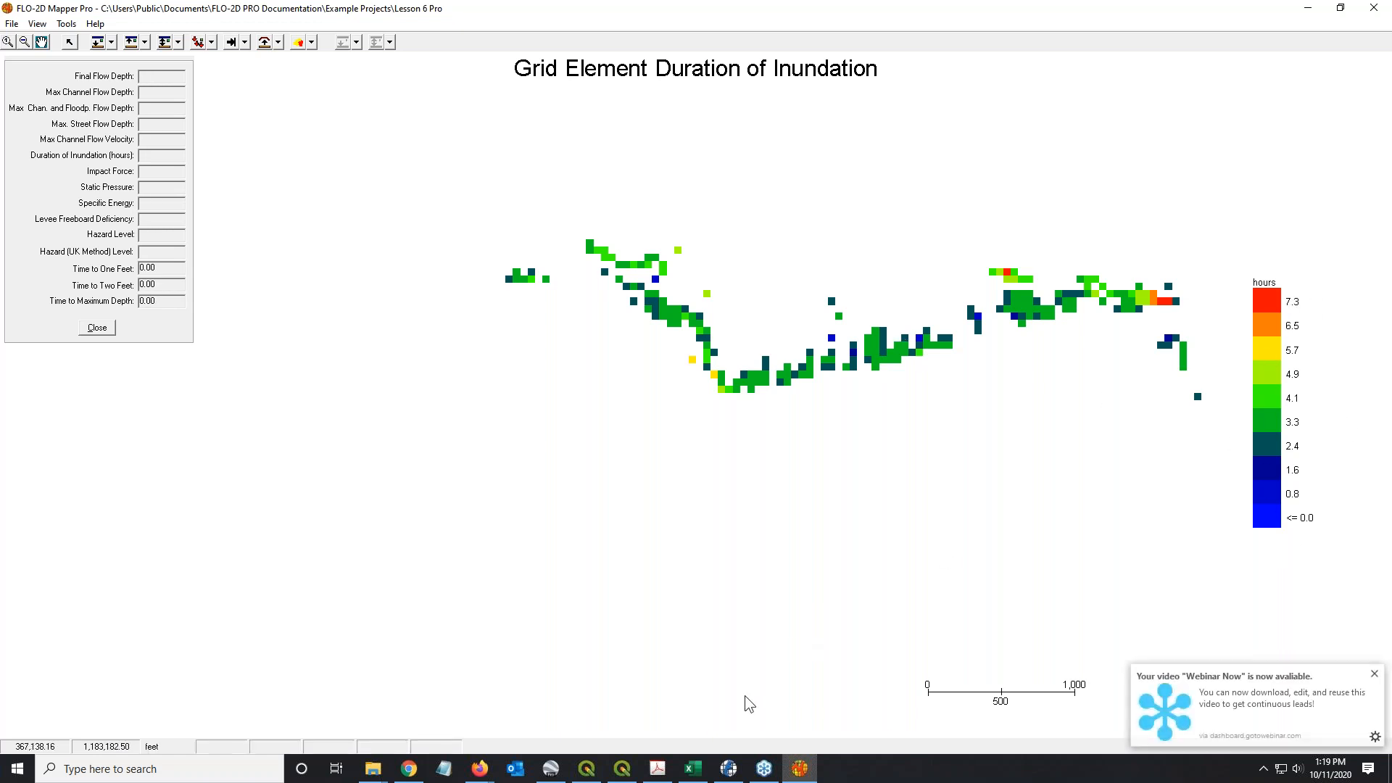
pyautogui.click(729, 769)
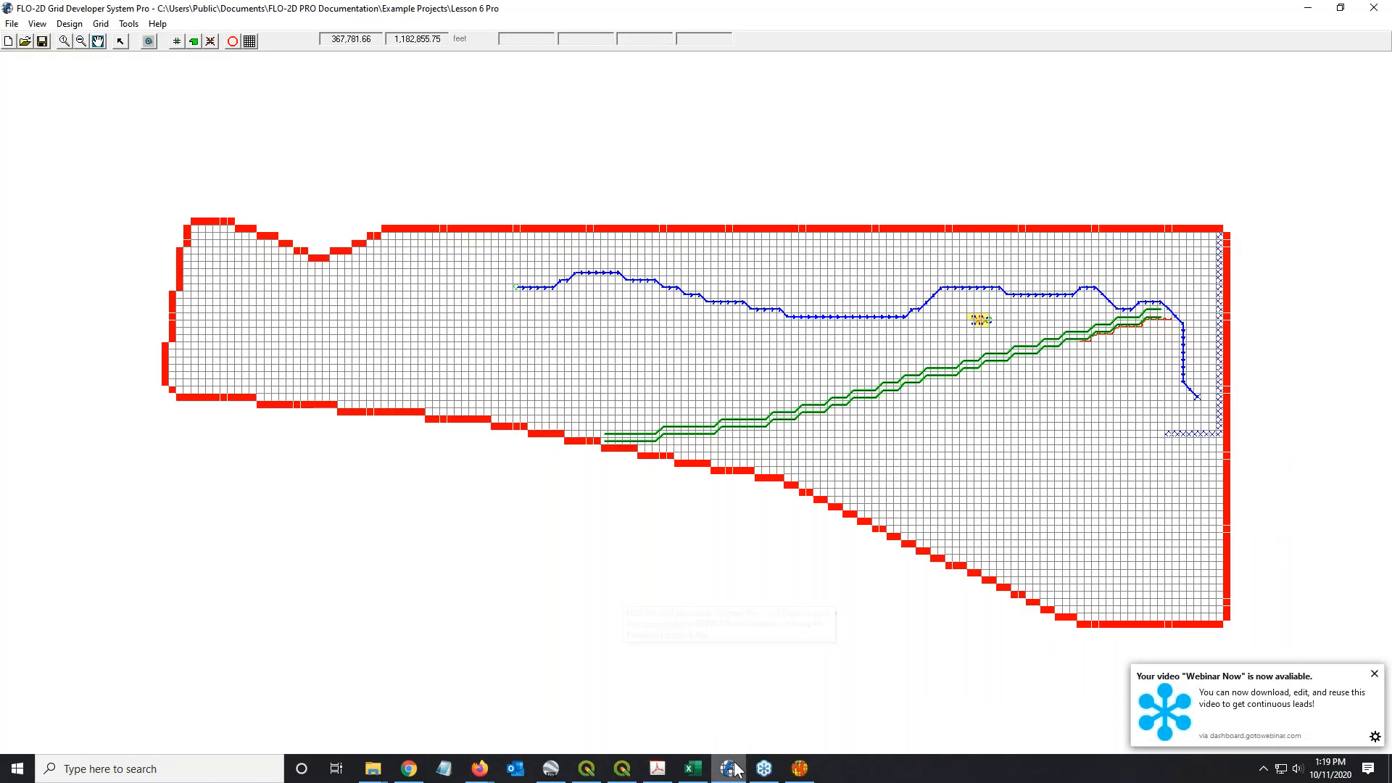
pyautogui.click(1373, 675)
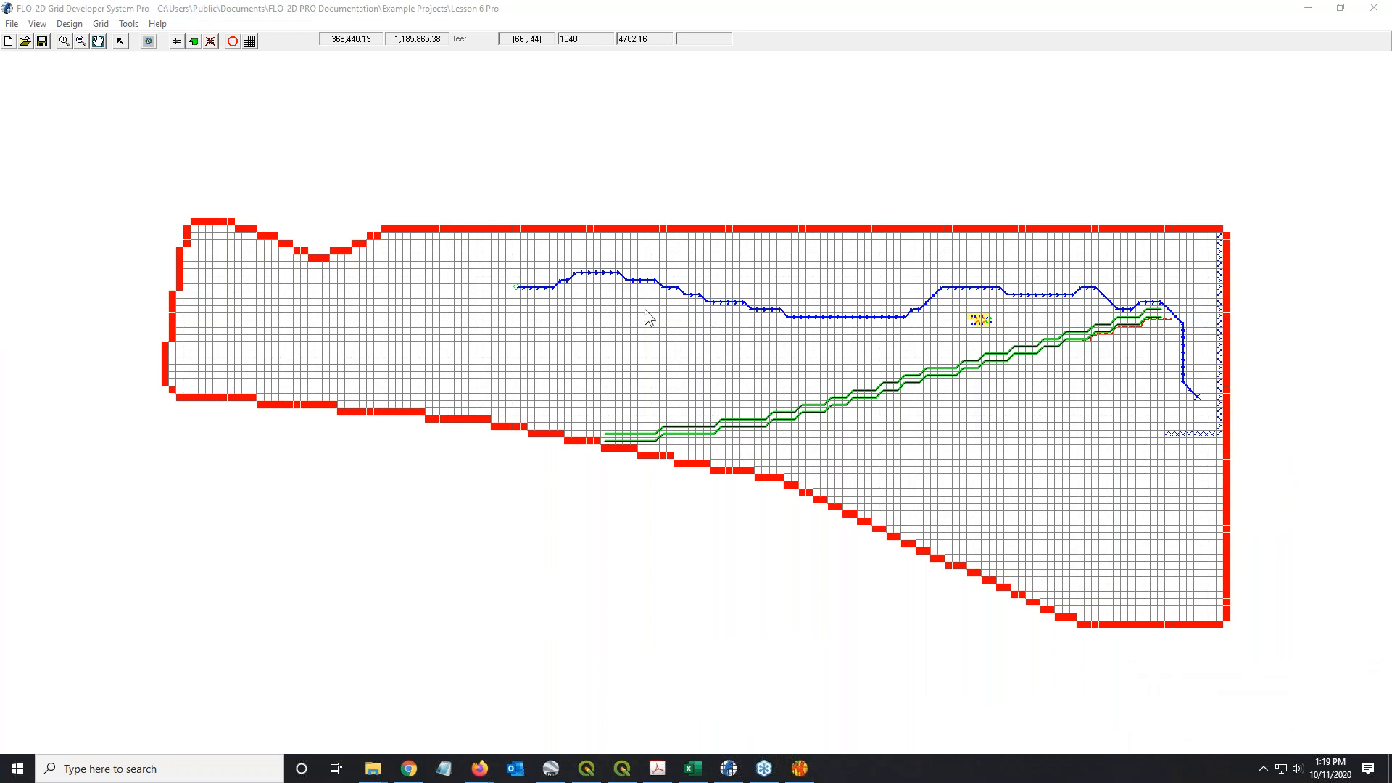
pyautogui.click(11, 24)
pyautogui.click(44, 94)
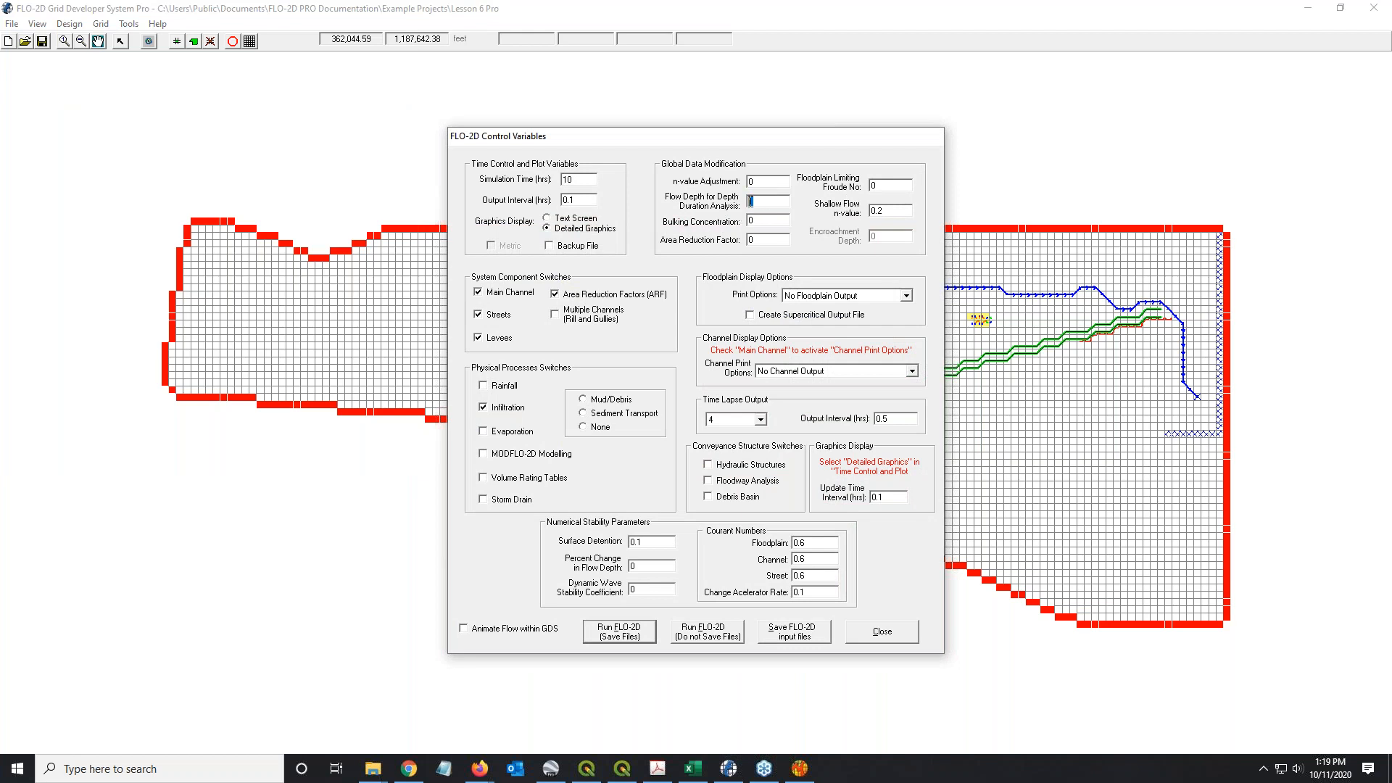
pyautogui.click(893, 629)
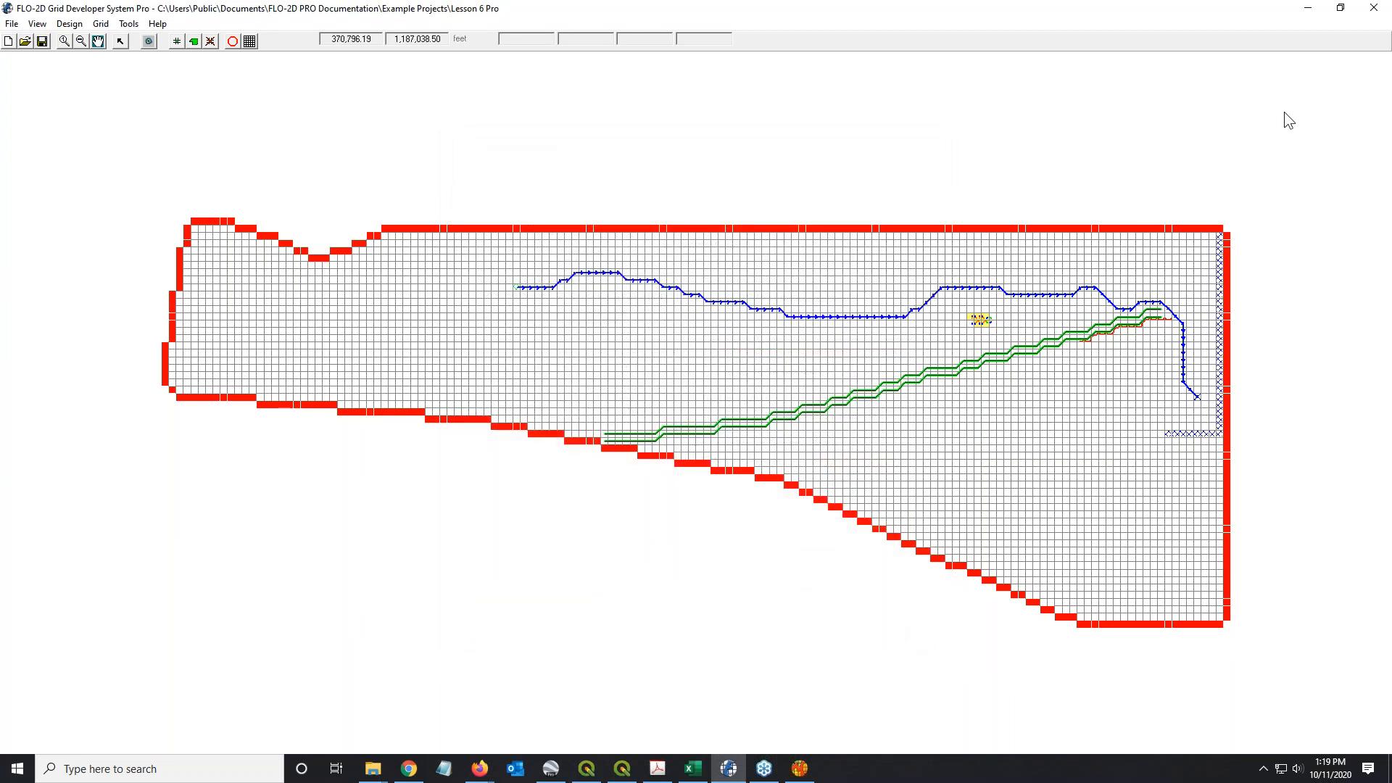
pyautogui.click(1308, 8)
# Step: Plot the impact force and the static pressure as grid element maps
pyautogui.click(245, 42)
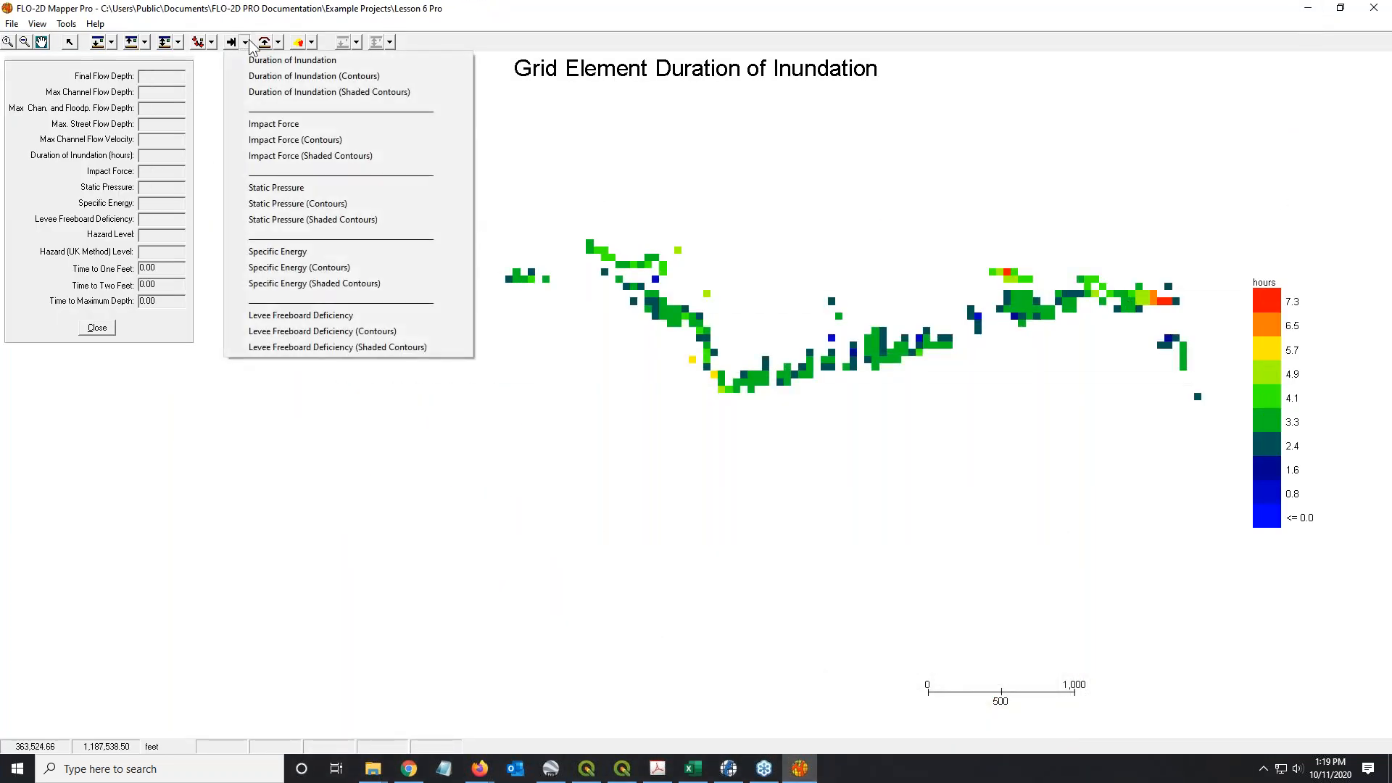
pyautogui.click(255, 127)
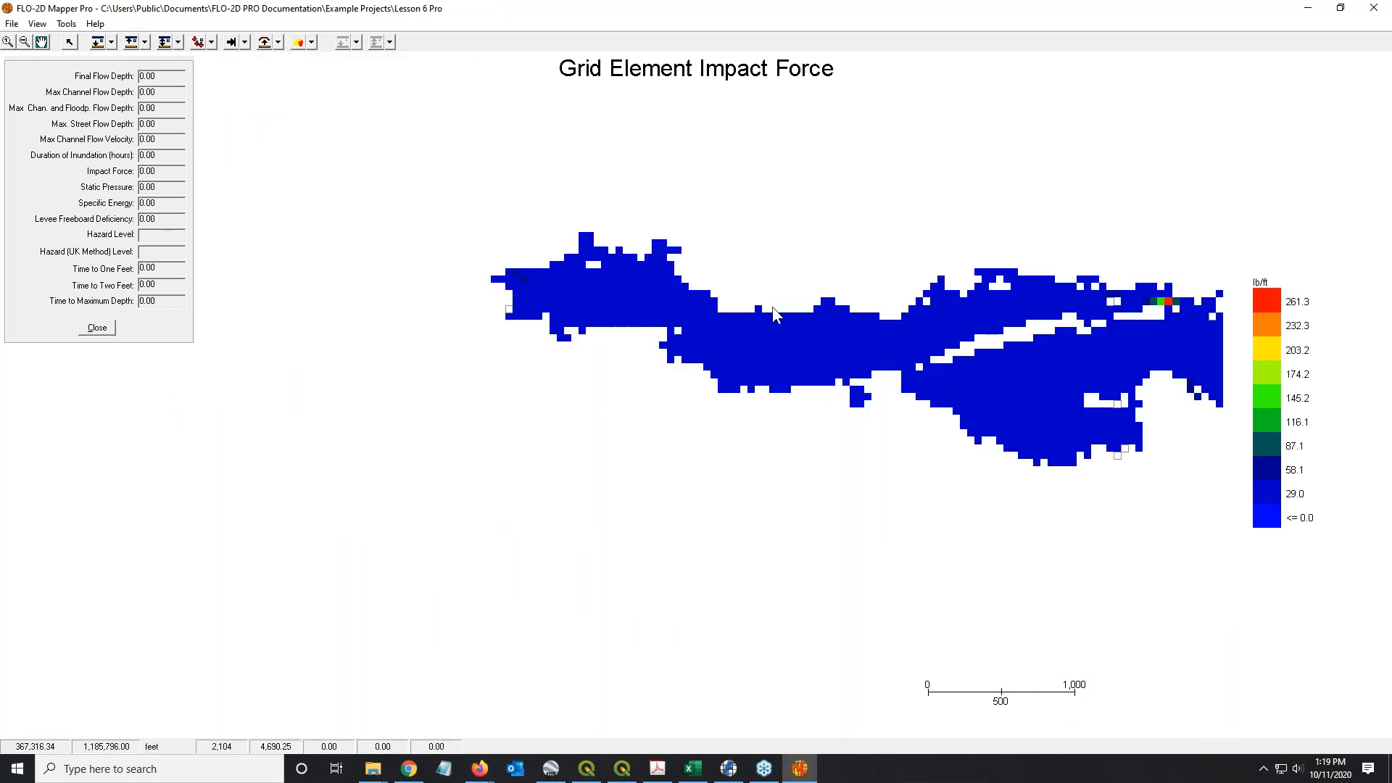
pyautogui.click(819, 338)
pyautogui.click(246, 42)
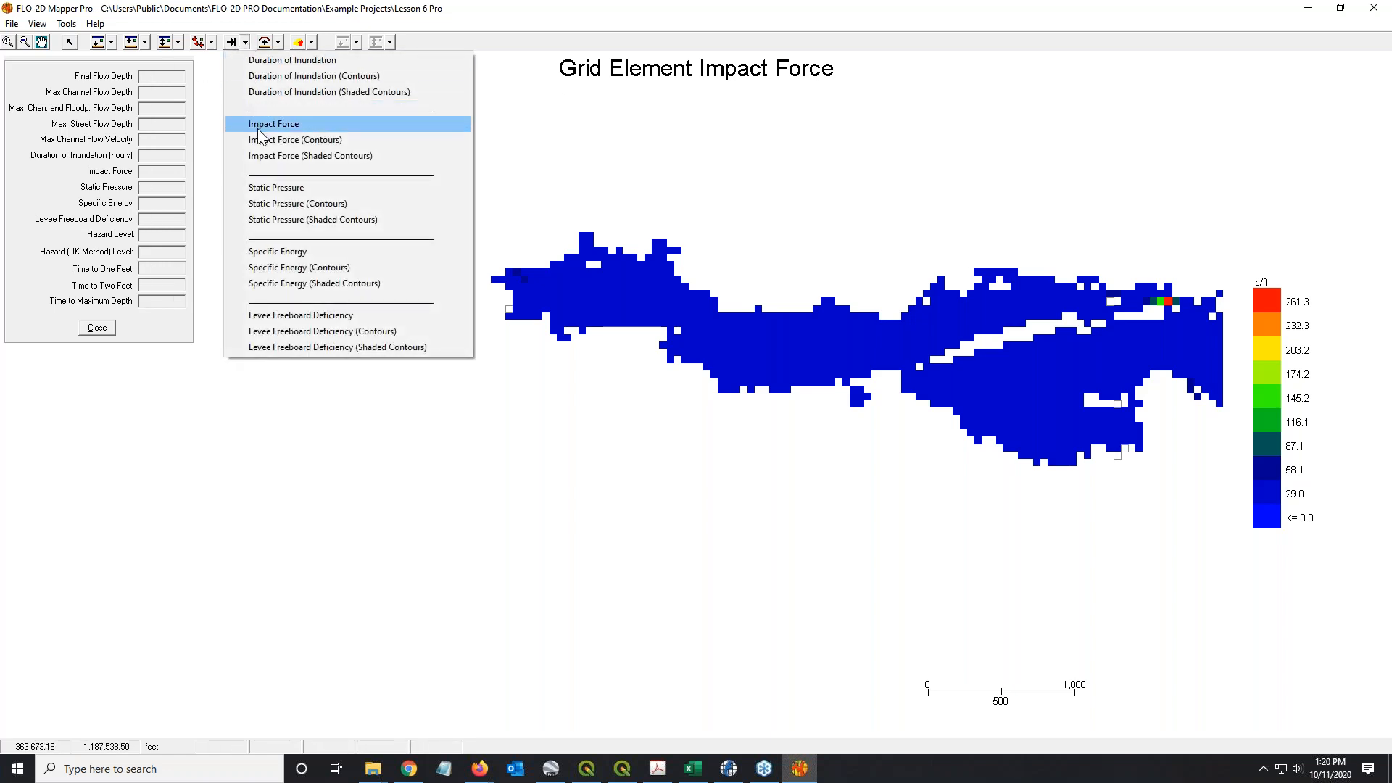
pyautogui.click(262, 190)
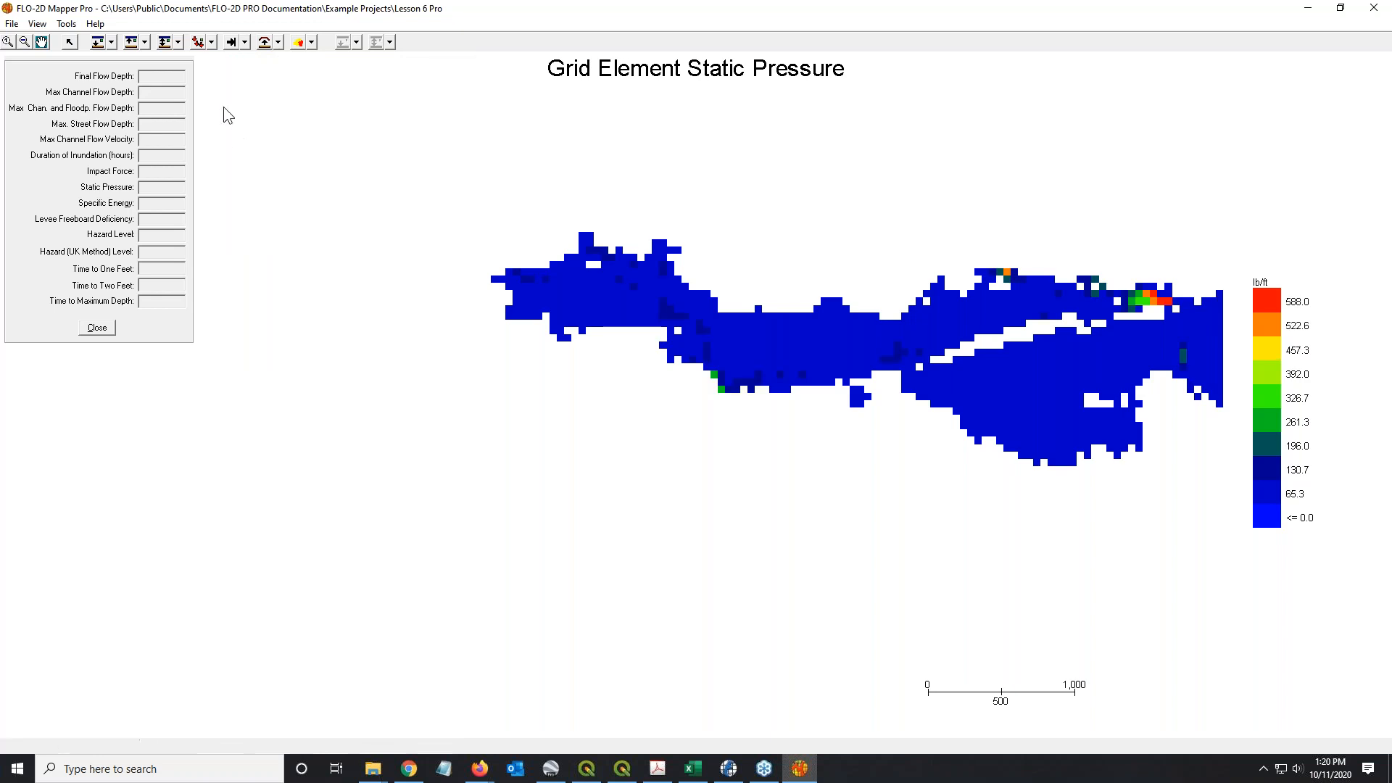
pyautogui.click(246, 42)
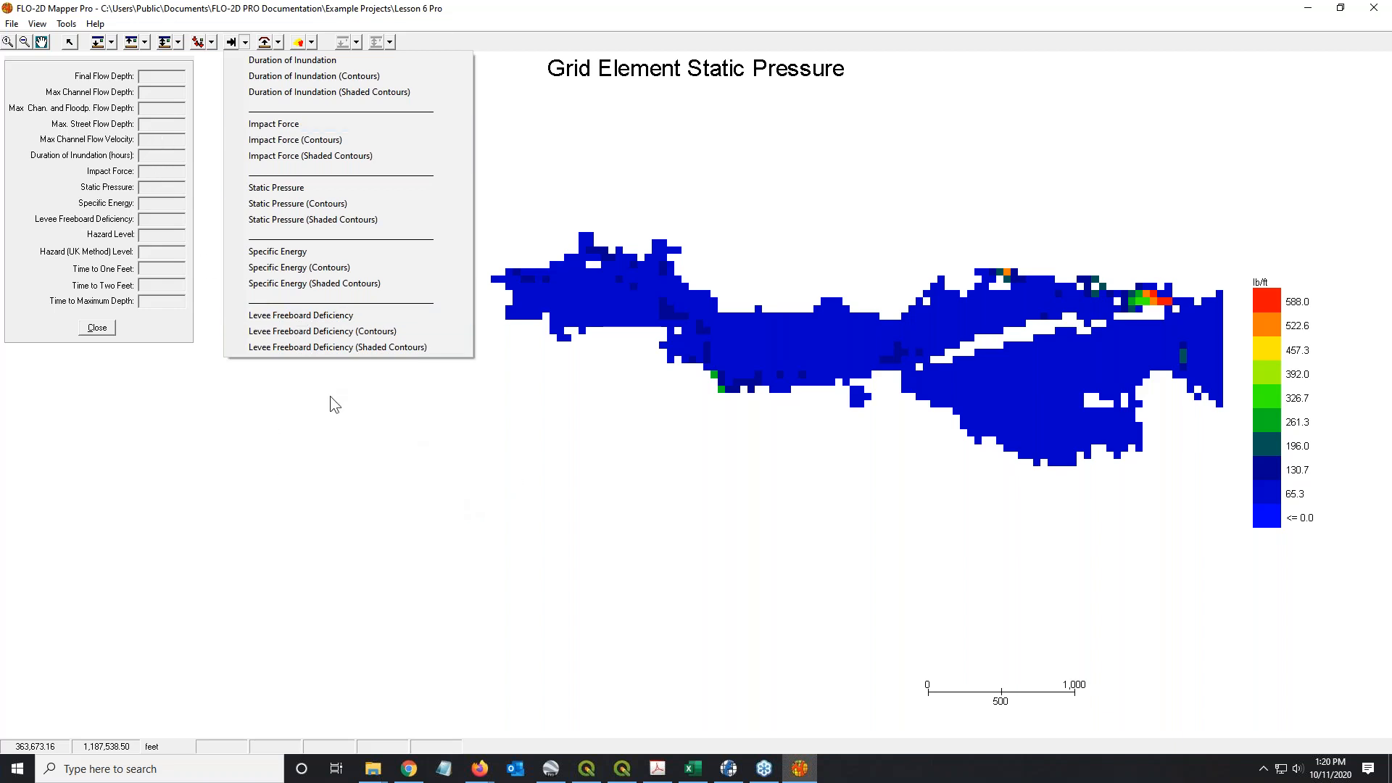
pyautogui.click(336, 476)
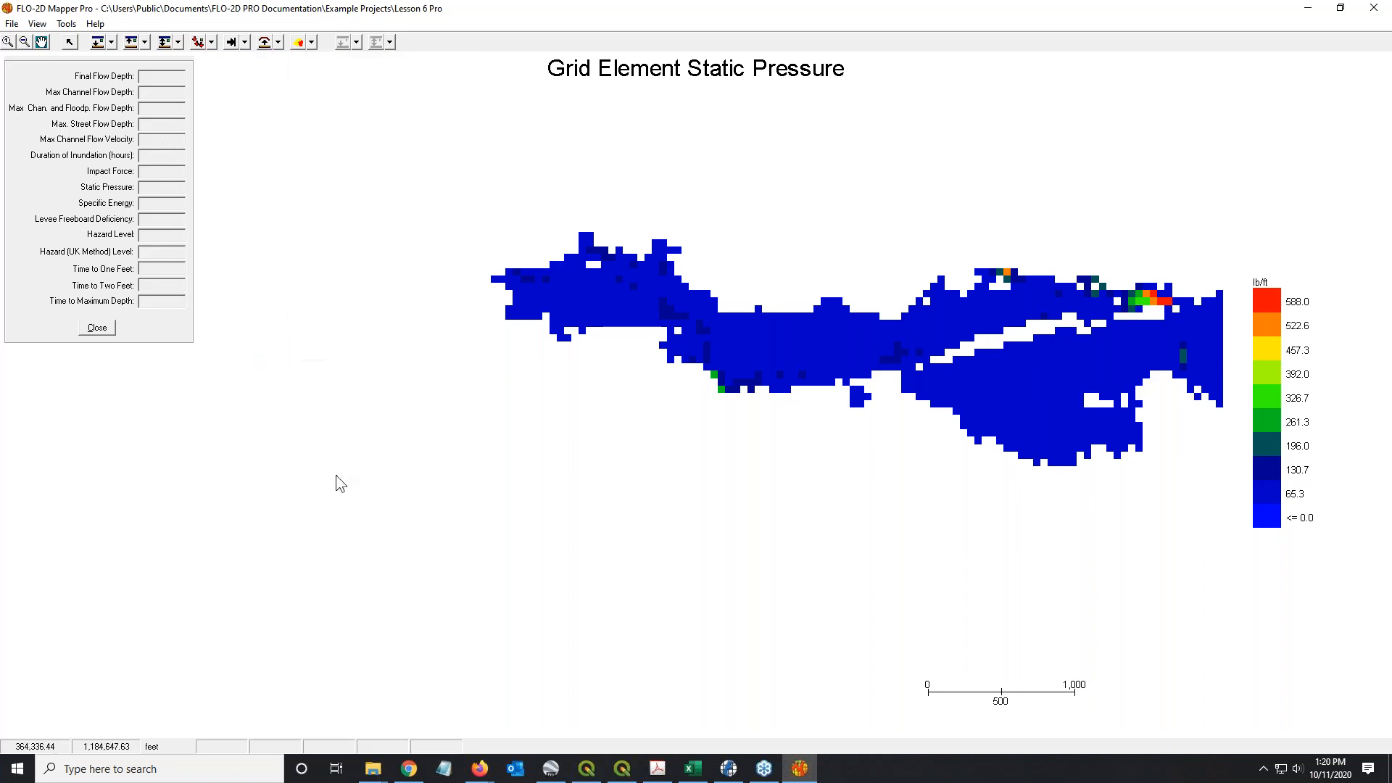
# Step: Plot the time to one foot and the time to two feet of depth as grid element maps
pyautogui.click(279, 42)
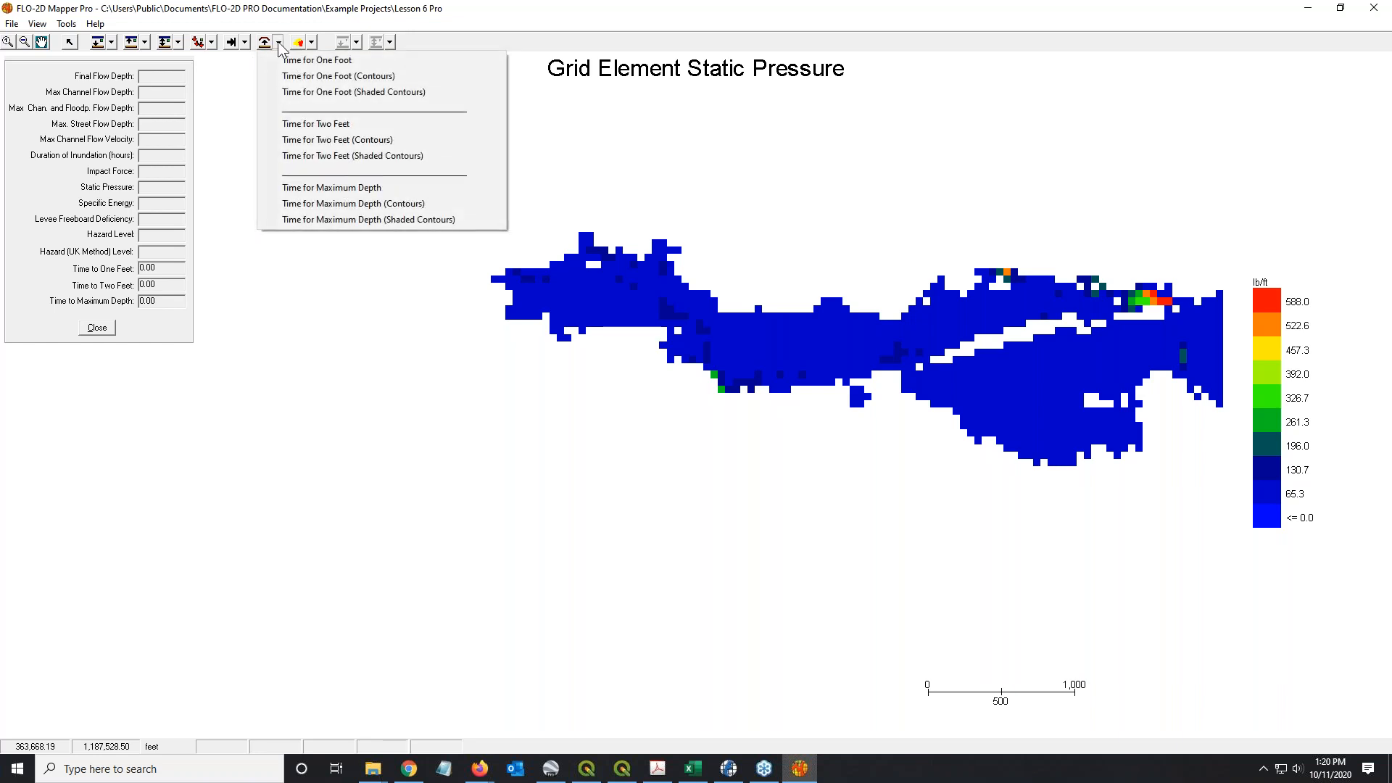
pyautogui.click(278, 60)
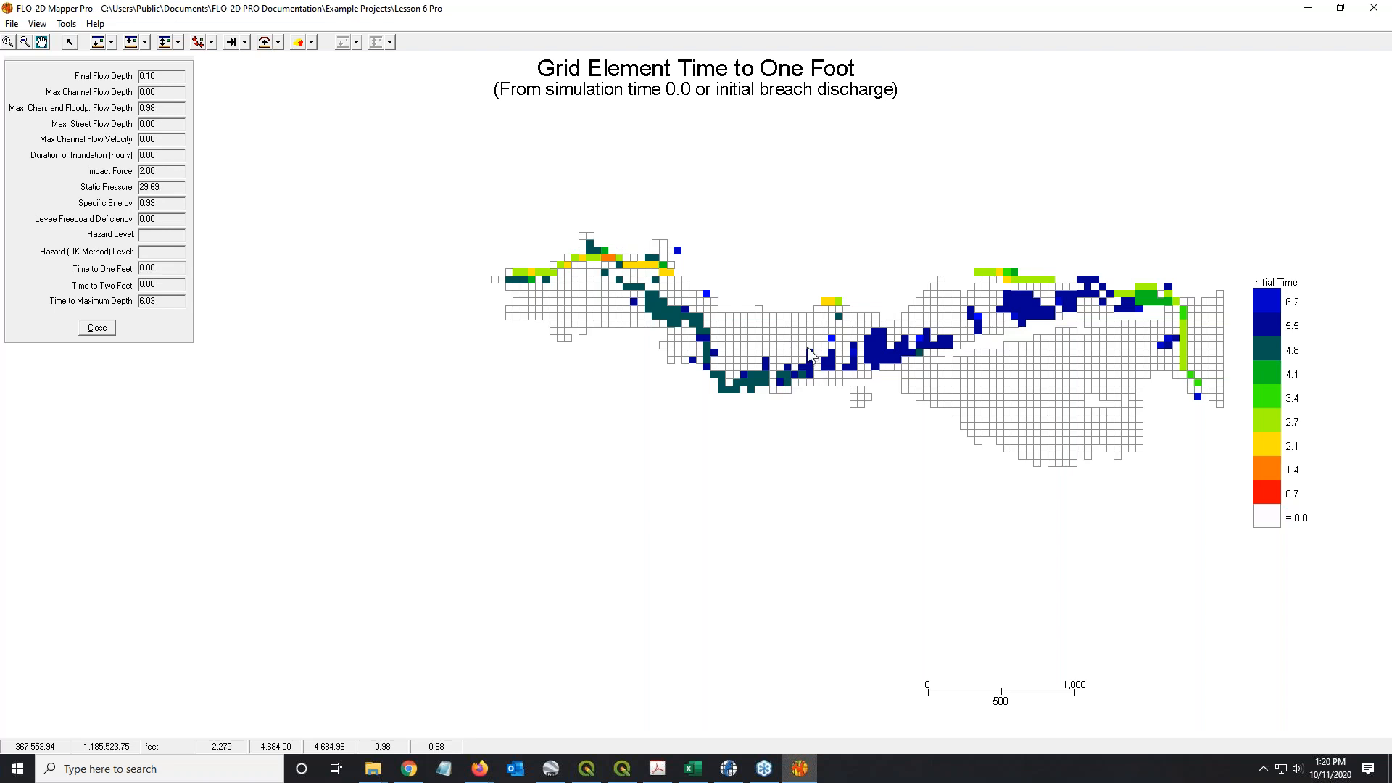
pyautogui.click(246, 42)
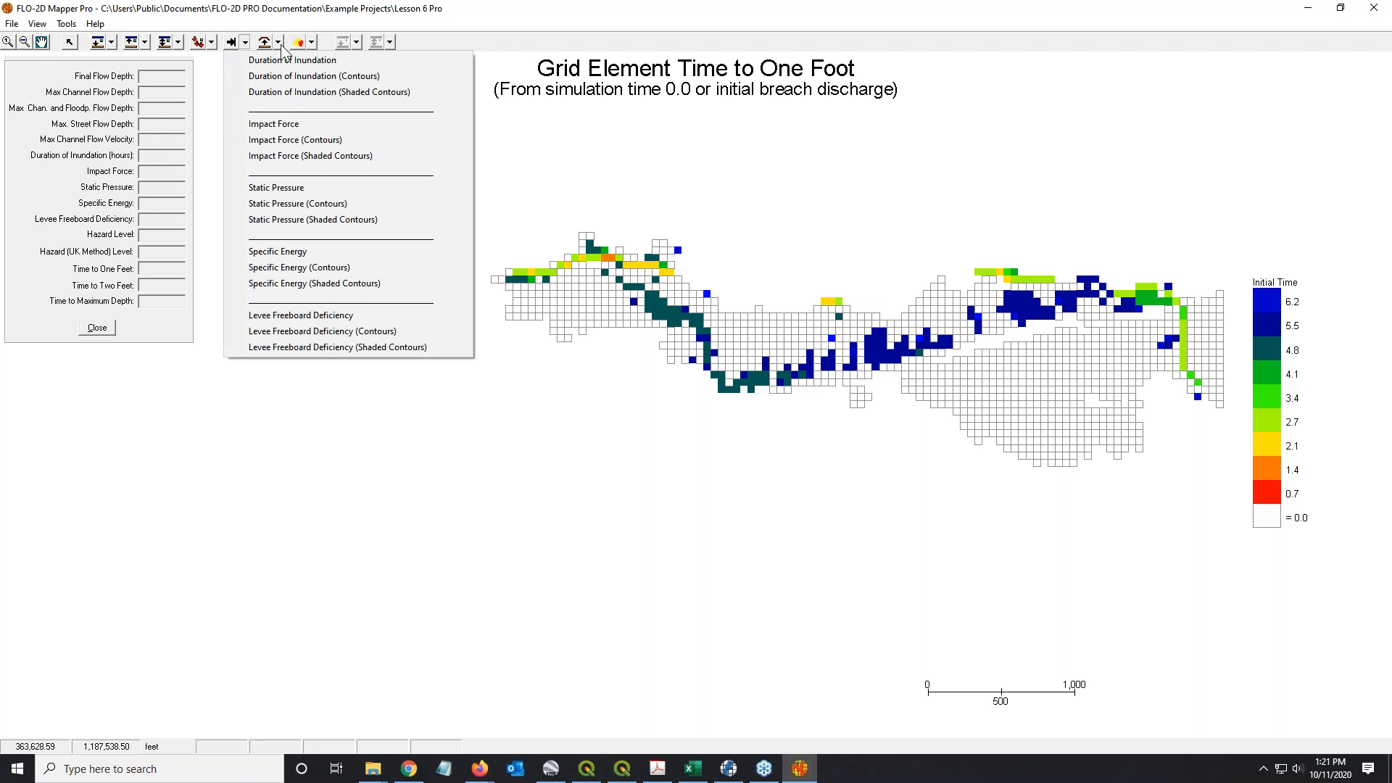
pyautogui.click(279, 43)
pyautogui.click(280, 44)
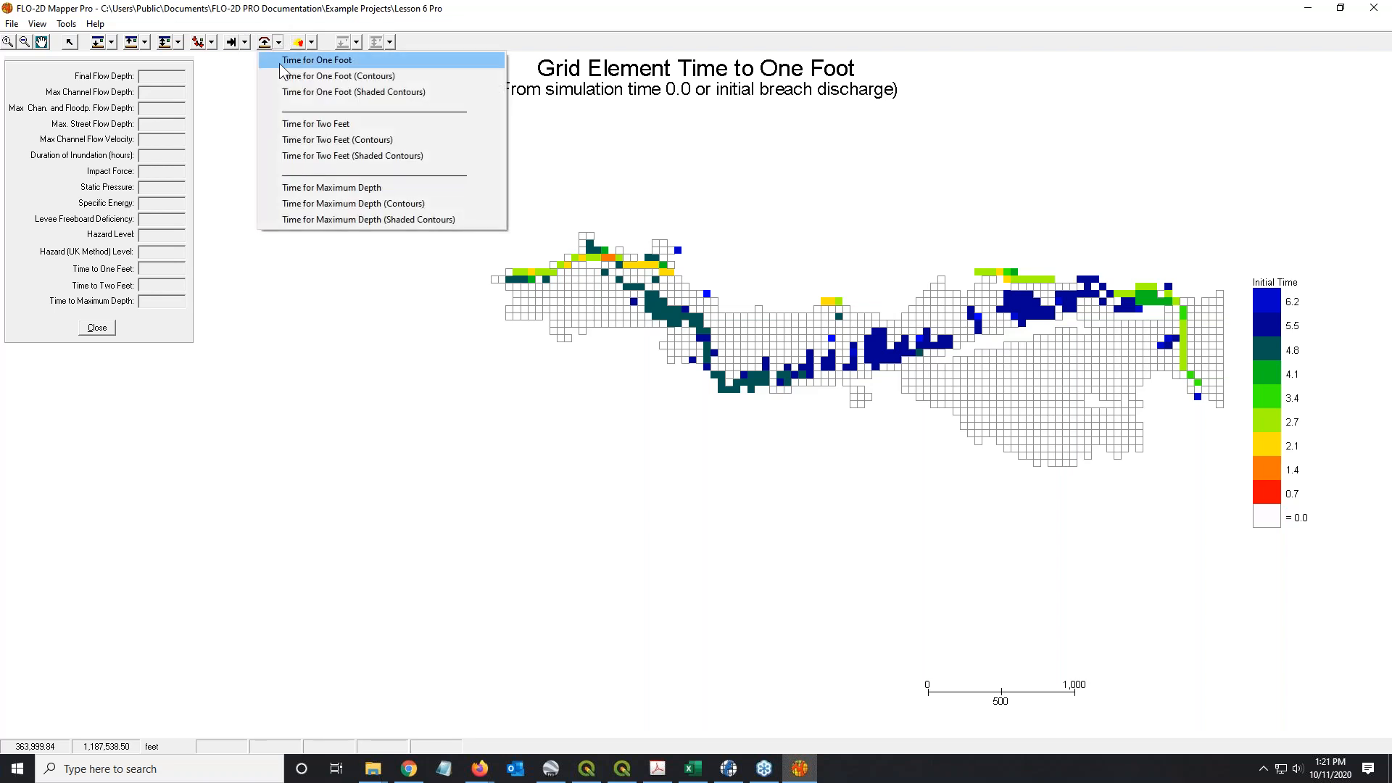
pyautogui.click(288, 123)
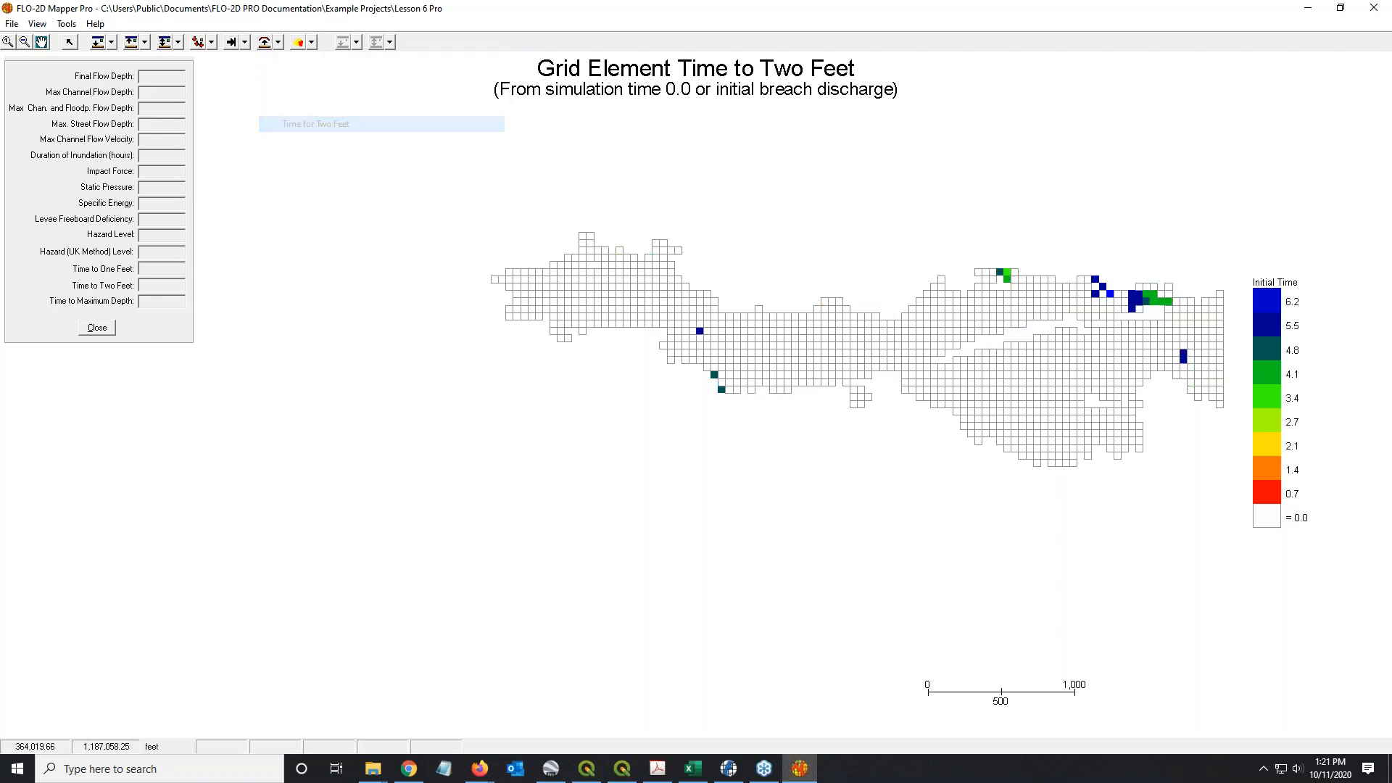
# Step: Plot the time to maximum depth and inspect several floodplain cells on the map
pyautogui.click(280, 42)
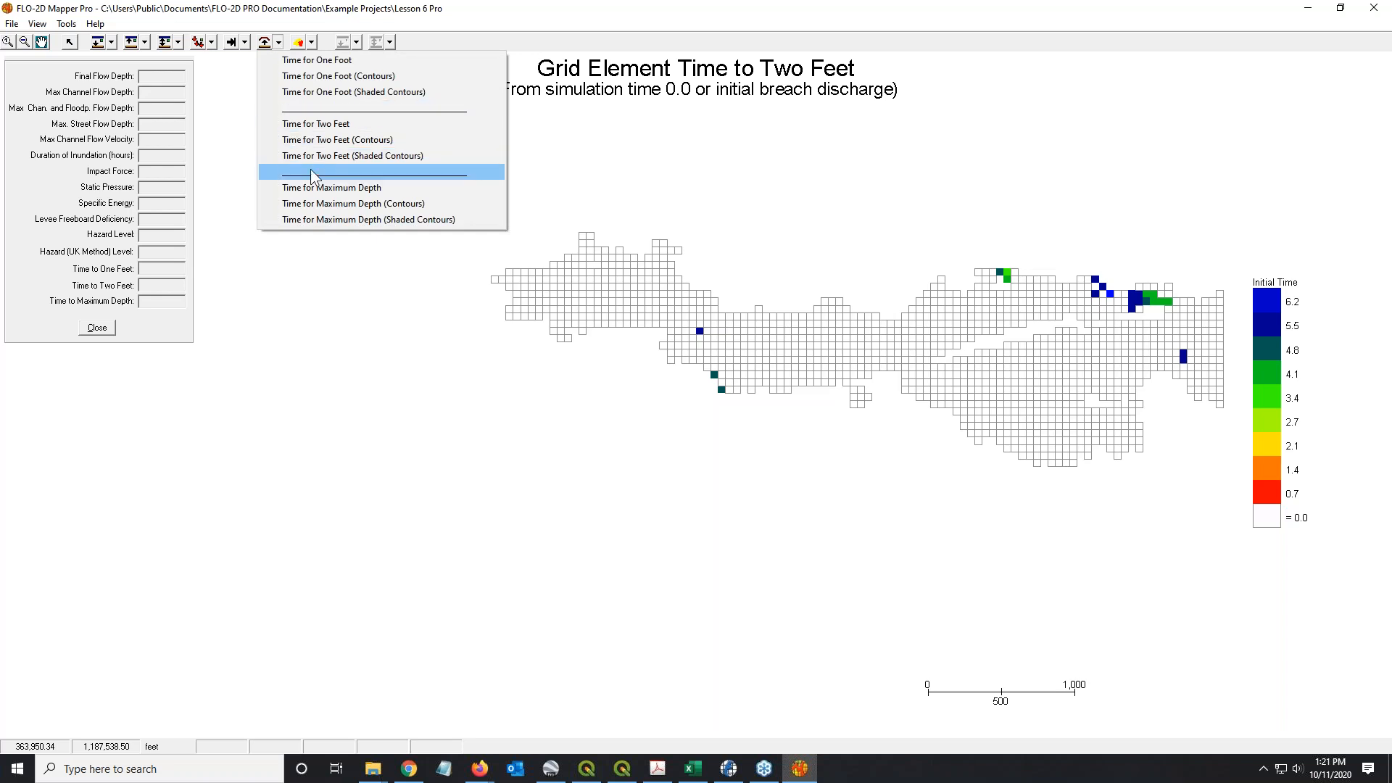
pyautogui.click(315, 187)
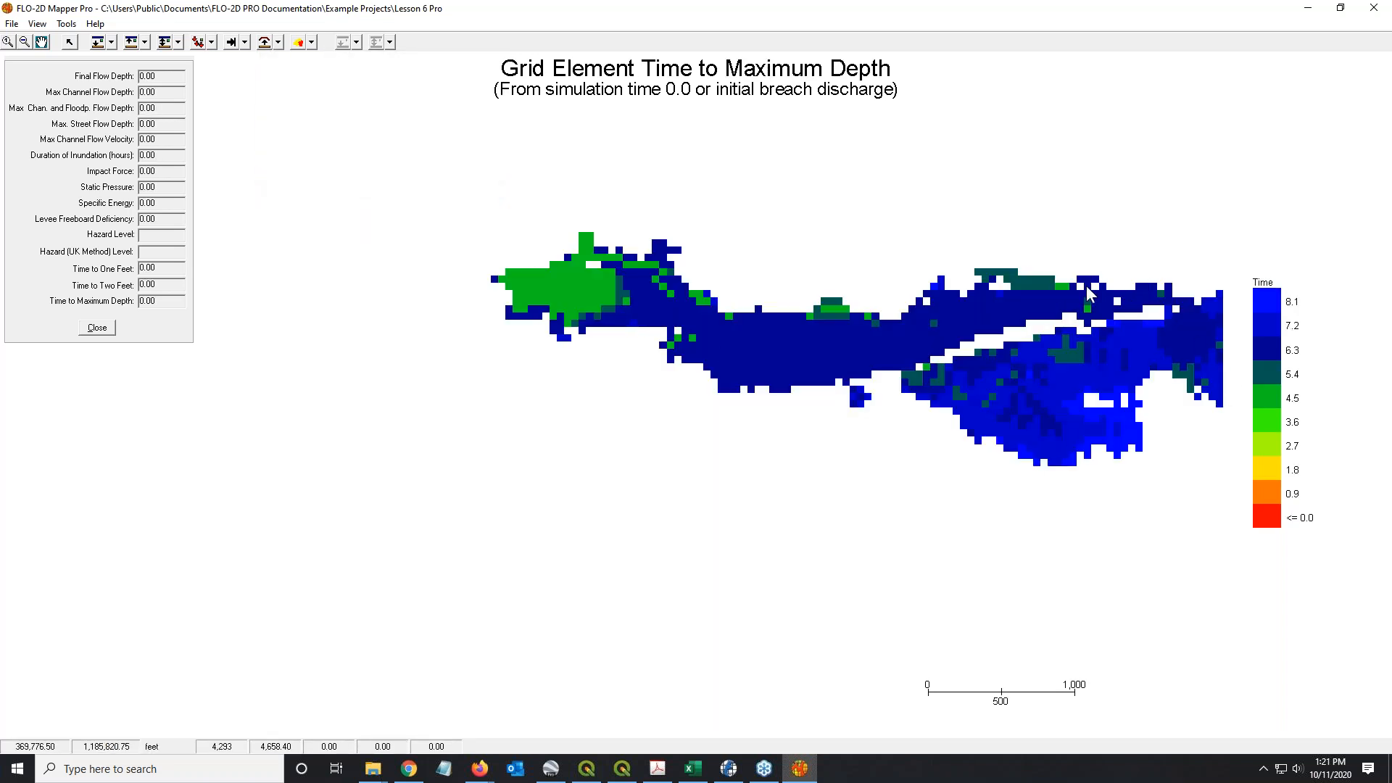
pyautogui.click(1019, 373)
pyautogui.click(1041, 403)
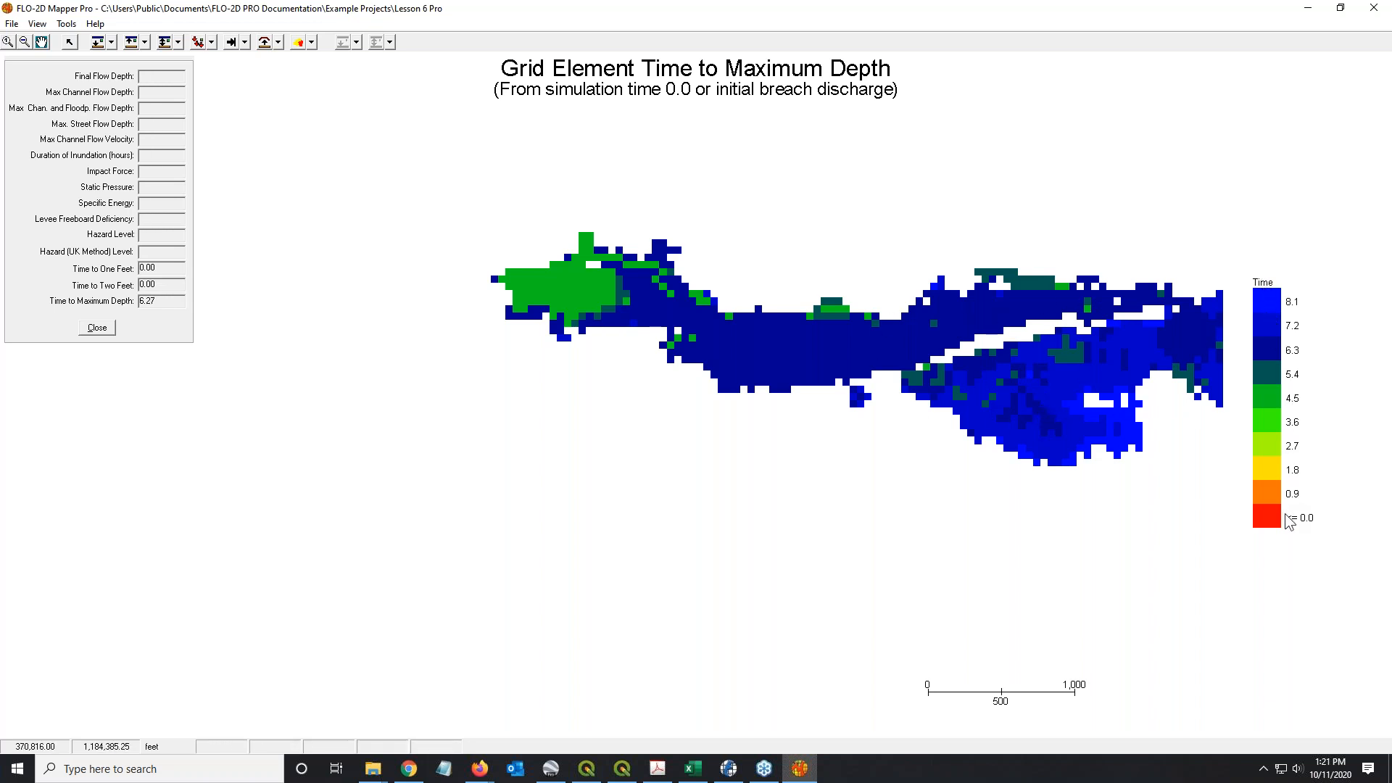
pyautogui.click(1135, 355)
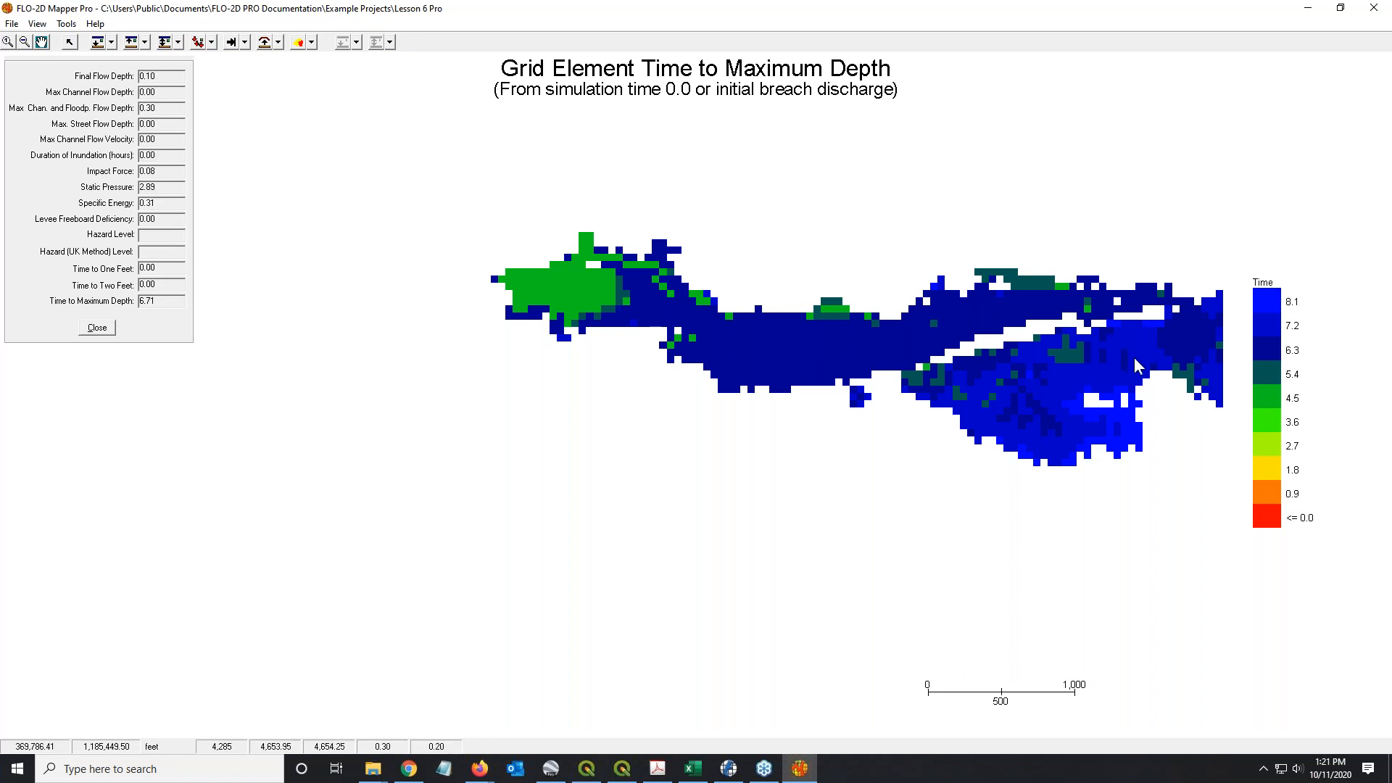
# Step: Review the available hazard map types without plotting one and close the grid element results box
pyautogui.click(279, 42)
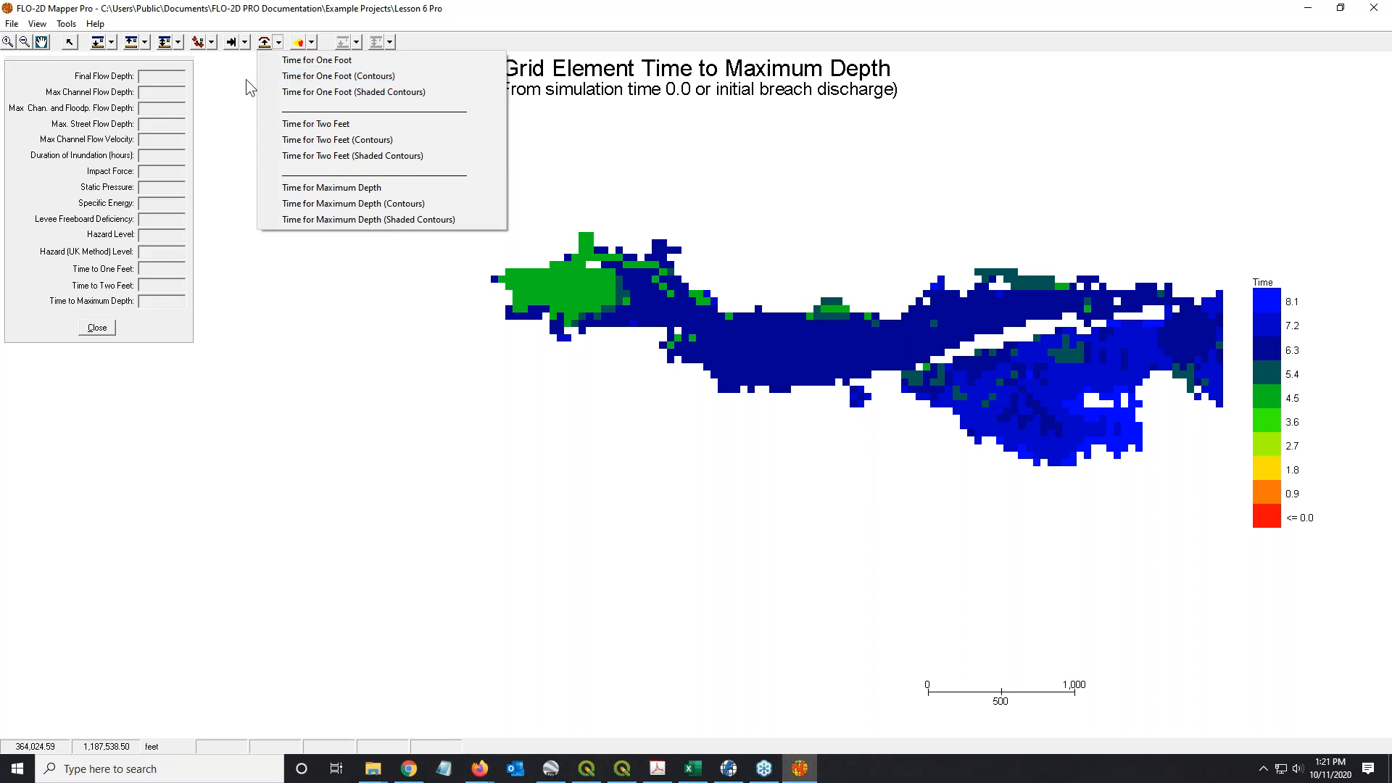
pyautogui.click(312, 42)
pyautogui.click(311, 42)
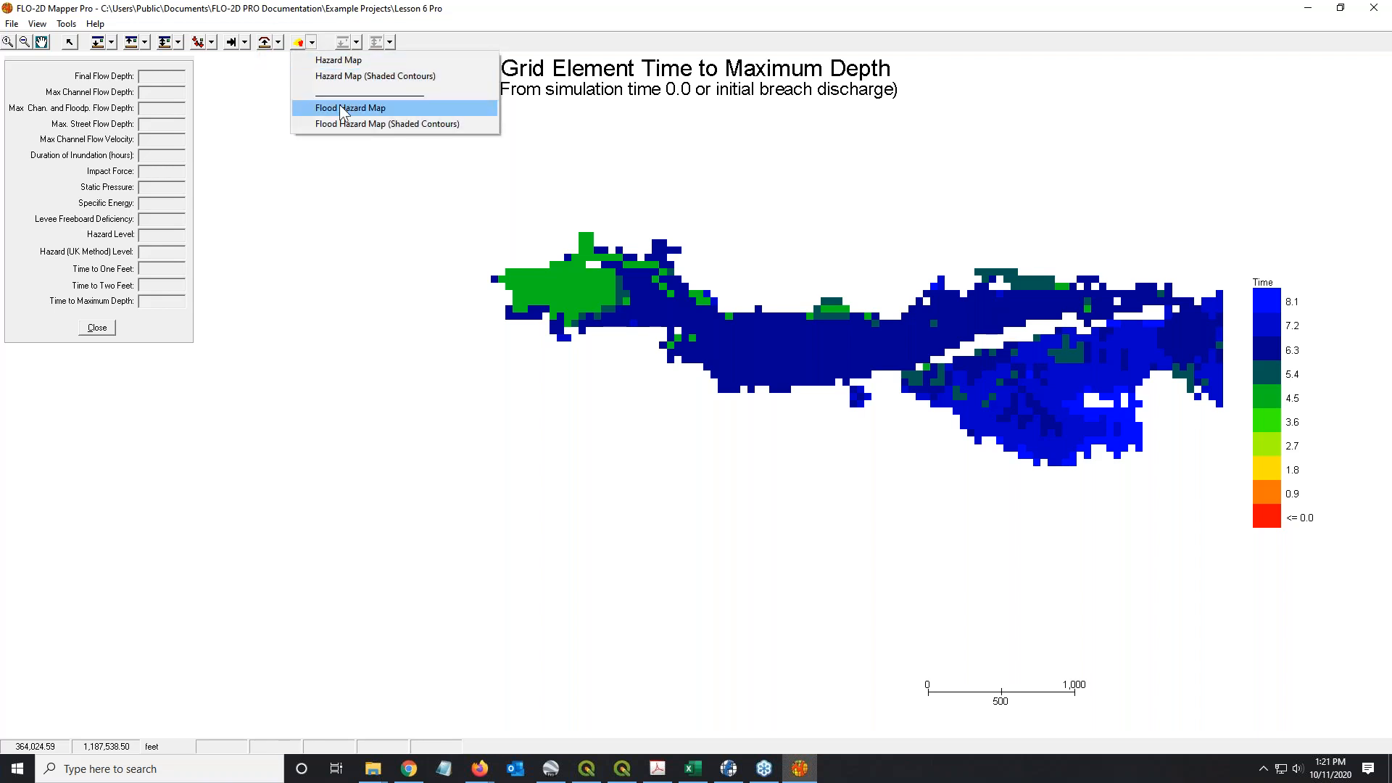
pyautogui.click(324, 172)
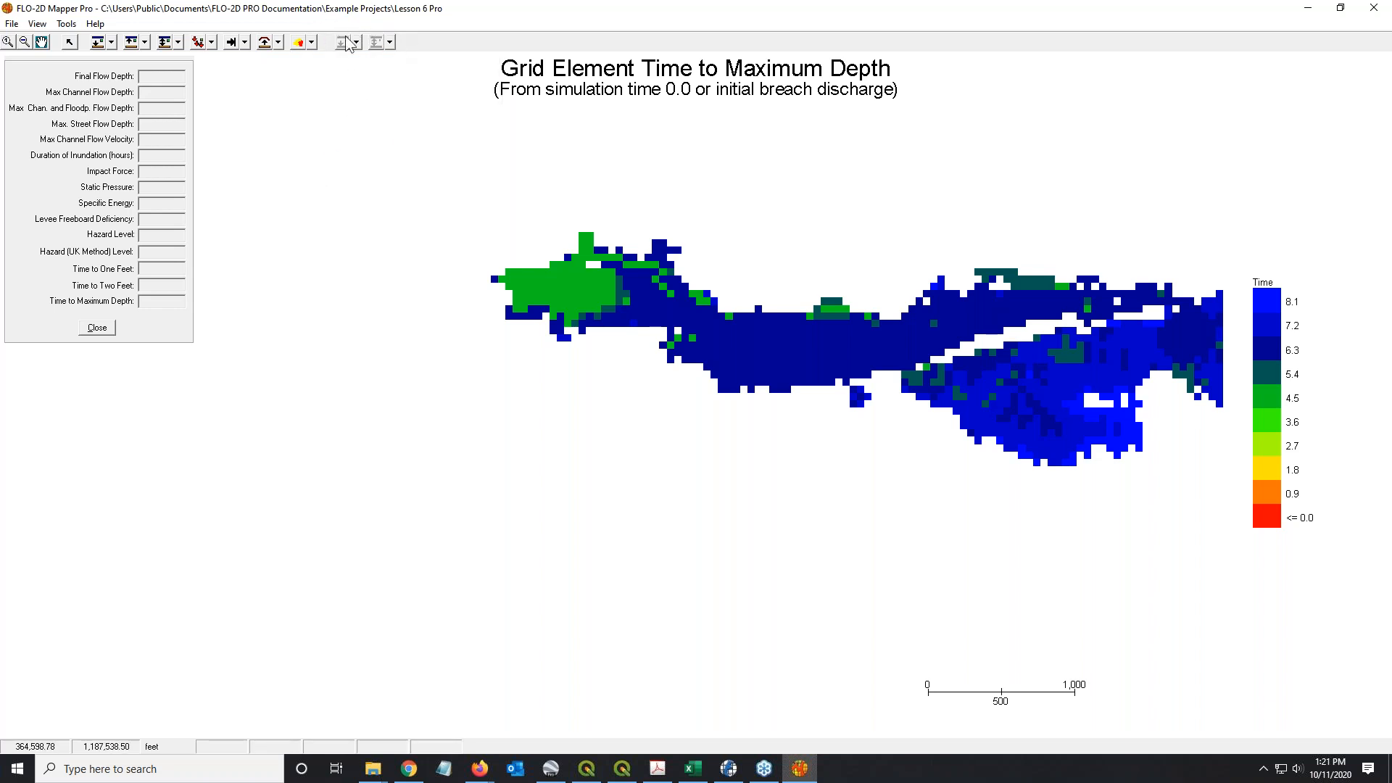
pyautogui.click(86, 328)
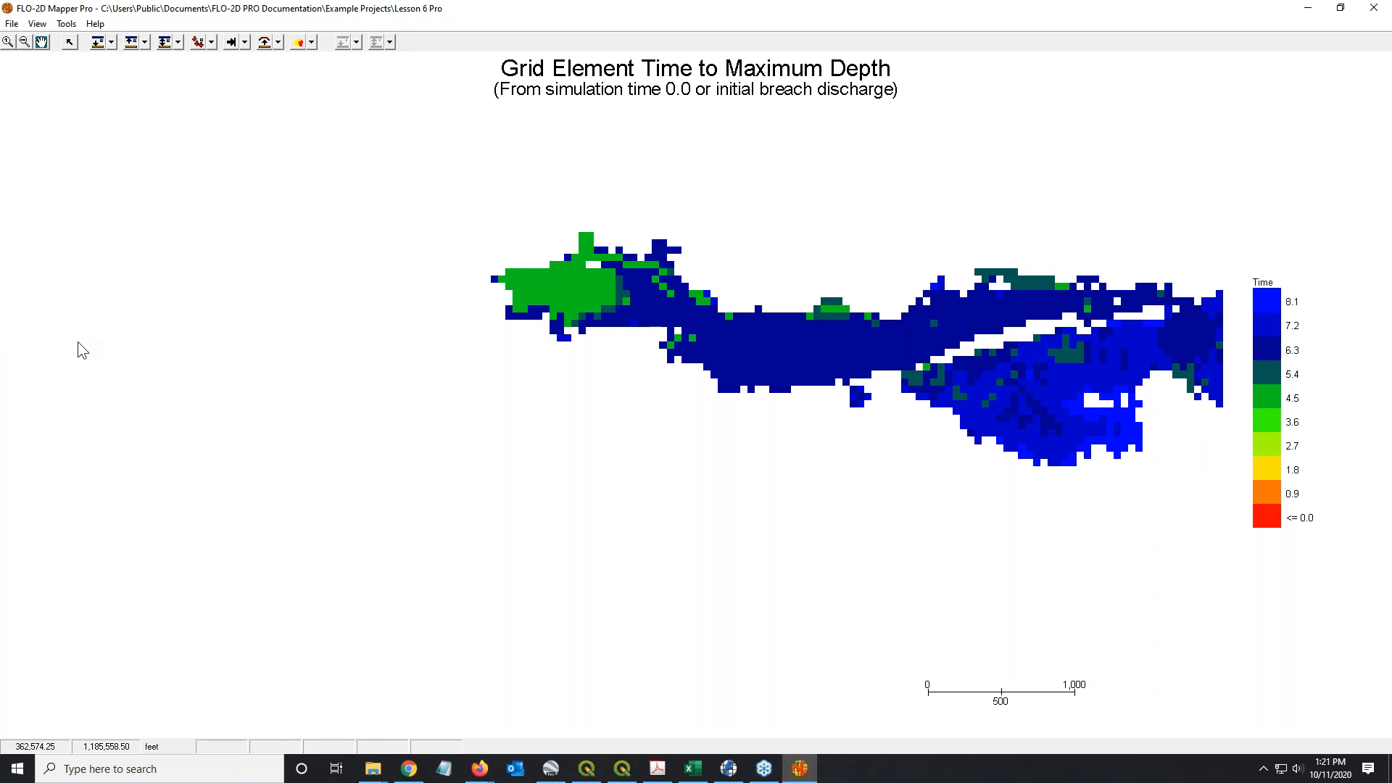
# Step: Start creating FLO2DGIS.OUT from the grid elements, open the existing Lesson 6 Pro file in Notepad and cancel the save
pyautogui.click(9, 25)
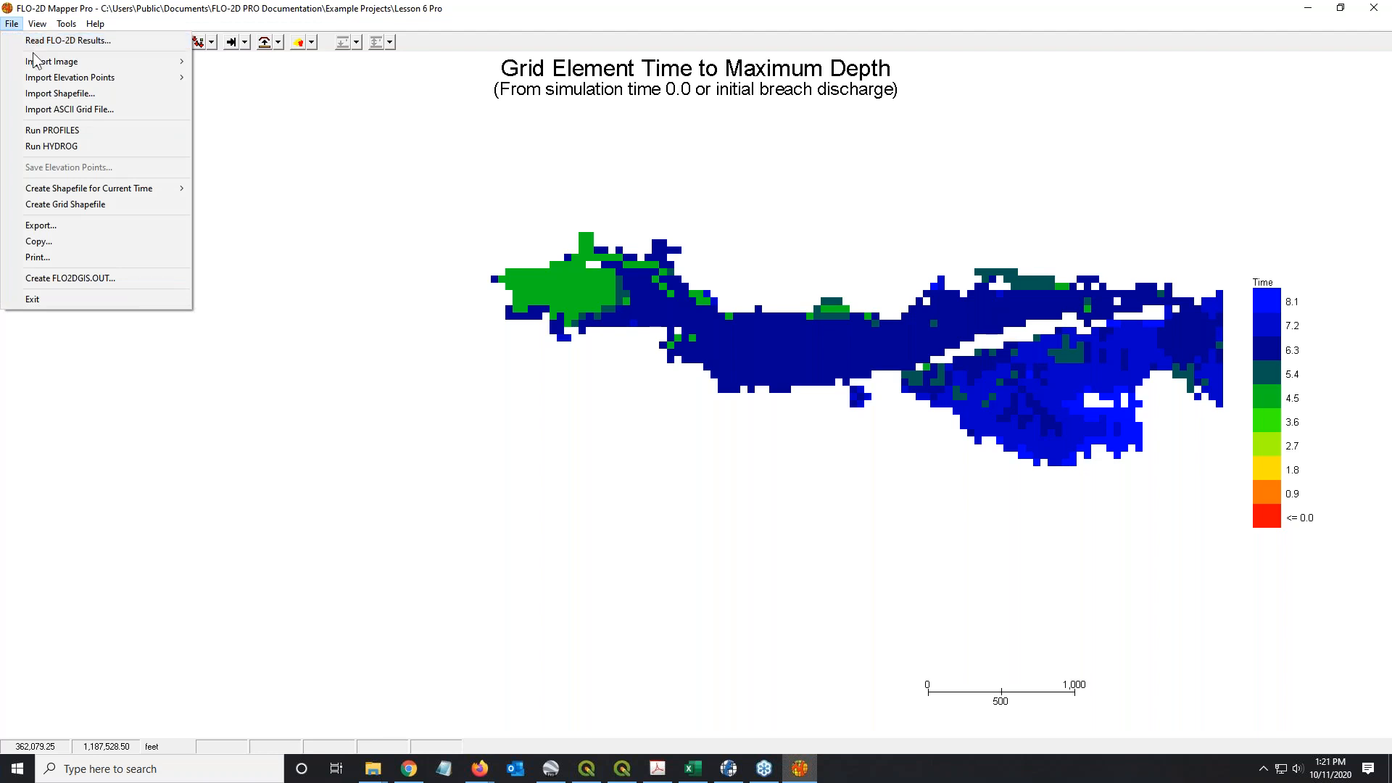
pyautogui.moveTo(32, 64)
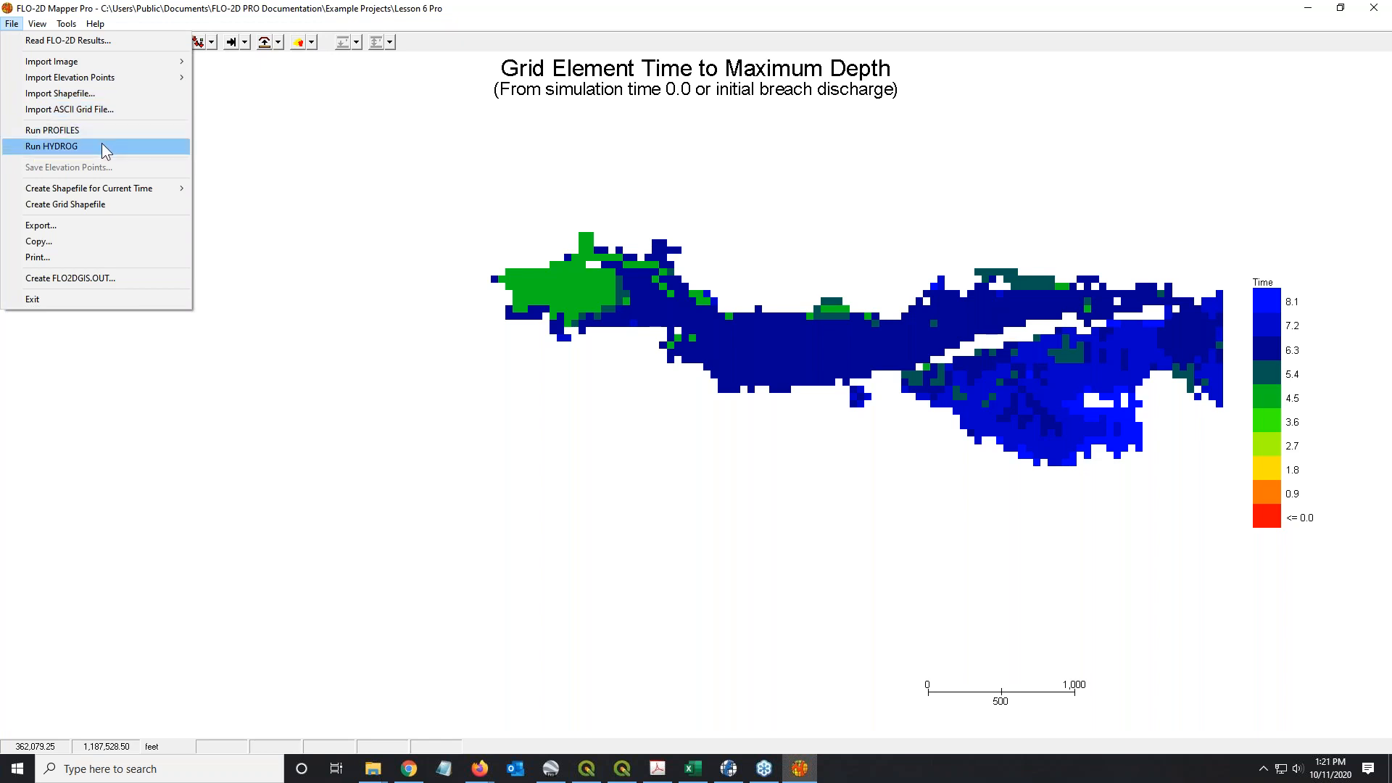
pyautogui.moveTo(116, 193)
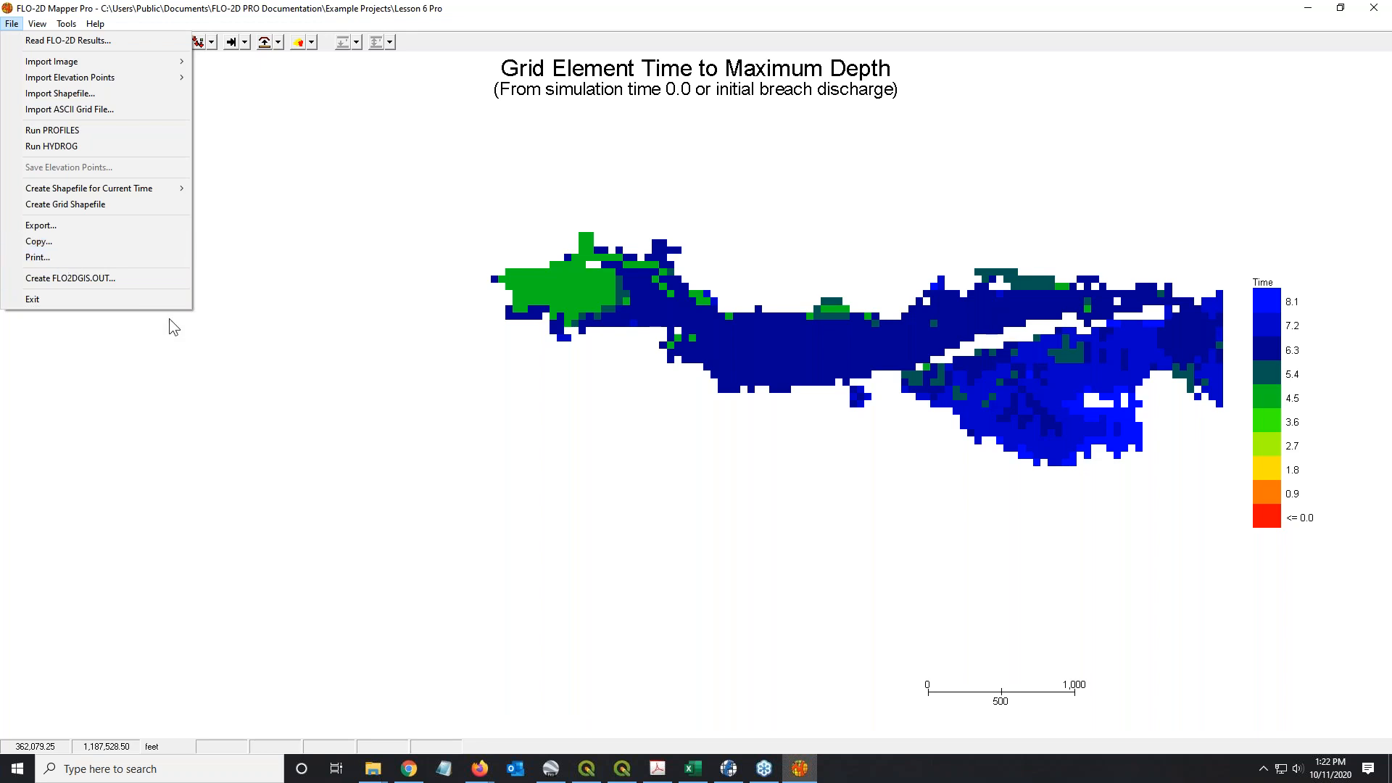
pyautogui.click(93, 279)
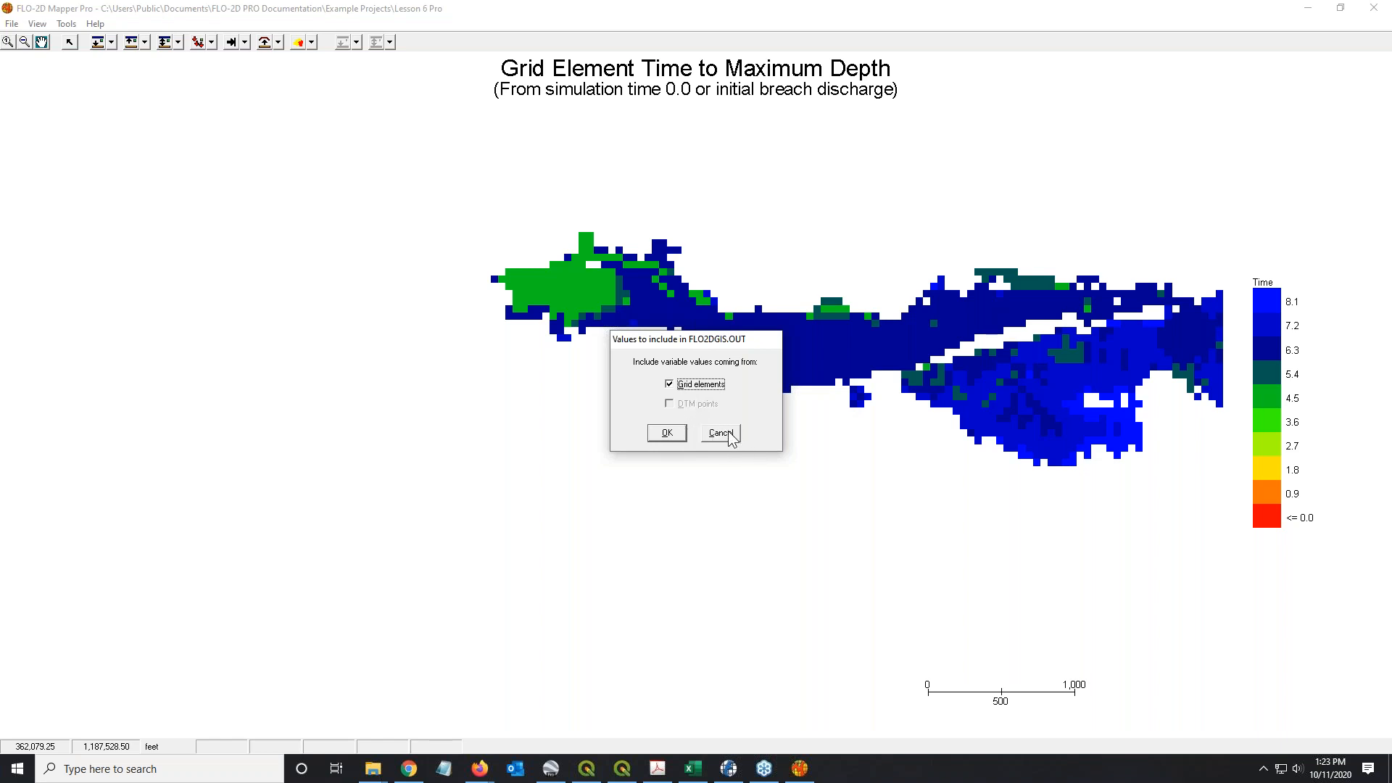
pyautogui.click(672, 435)
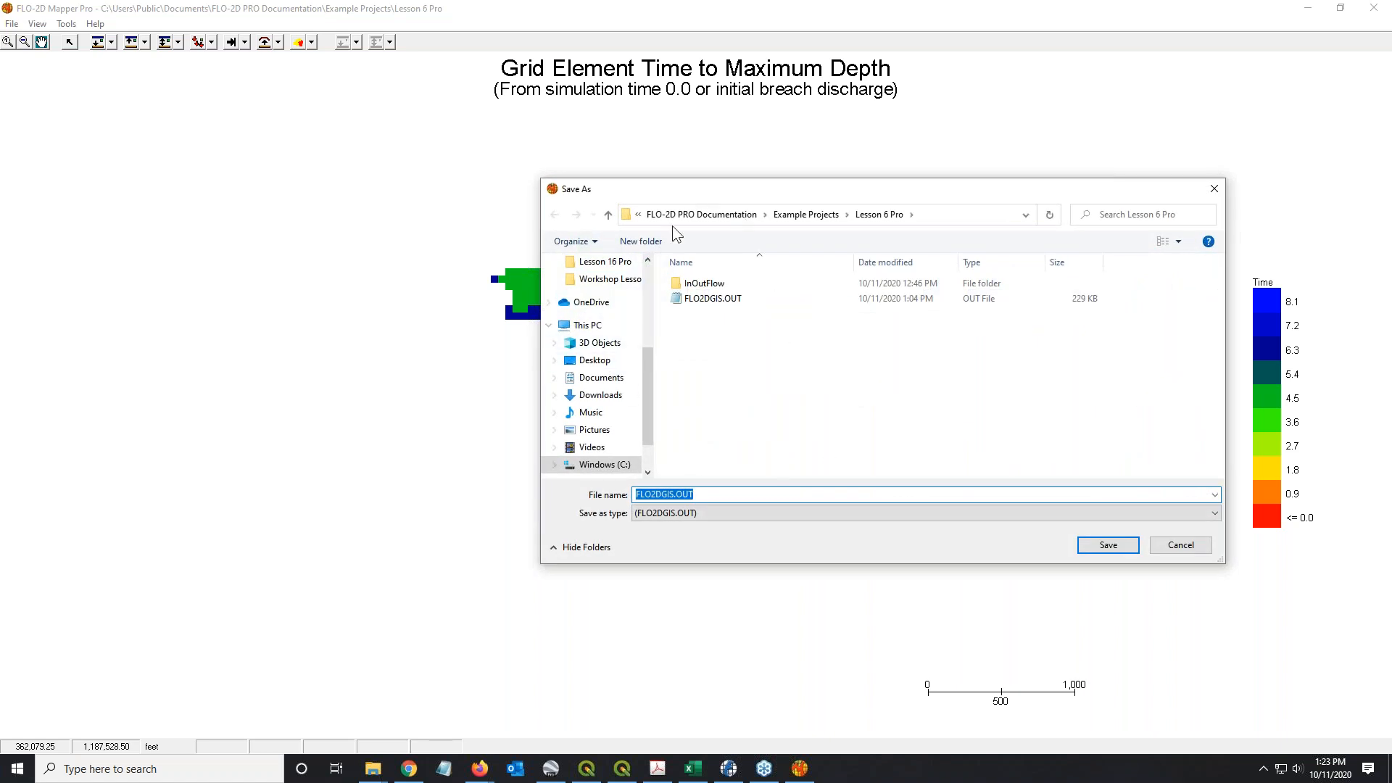
pyautogui.click(706, 304)
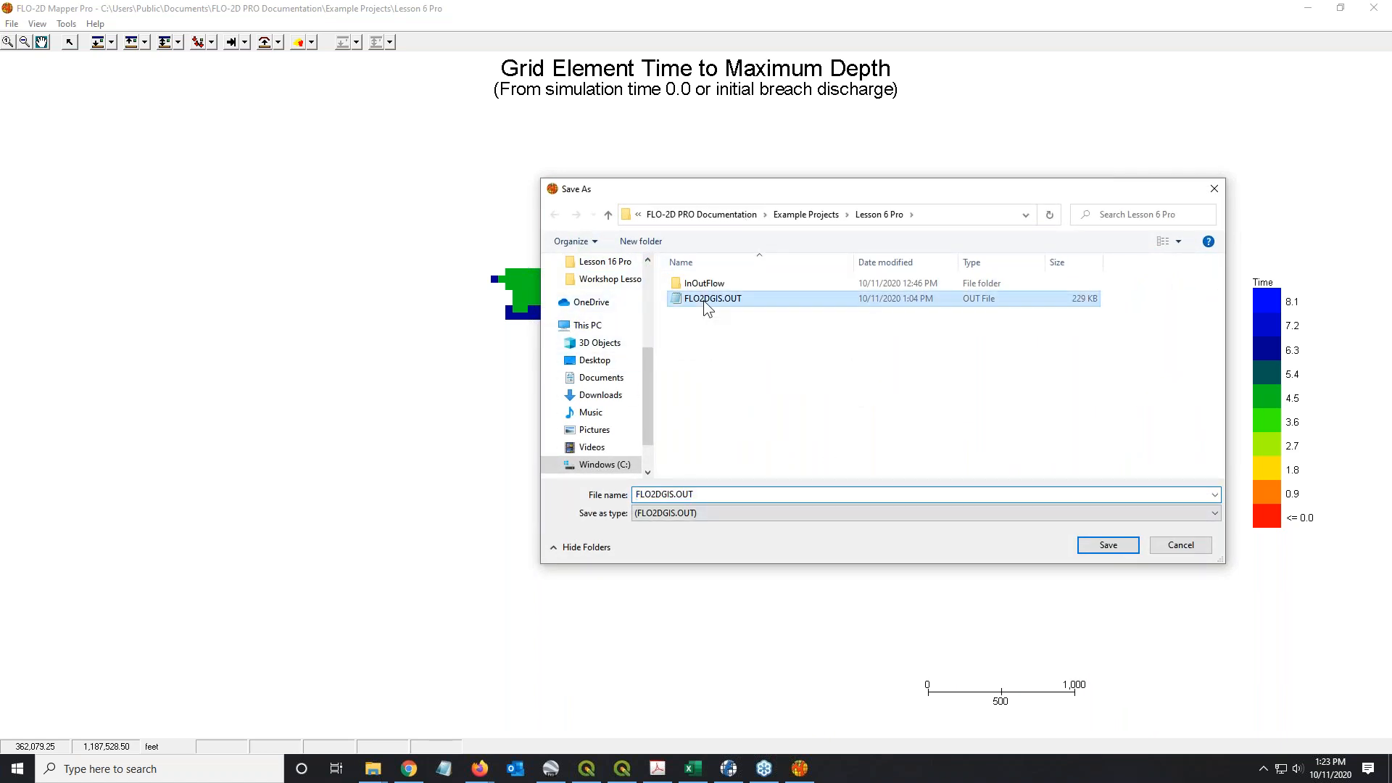
pyautogui.rightClick(705, 303)
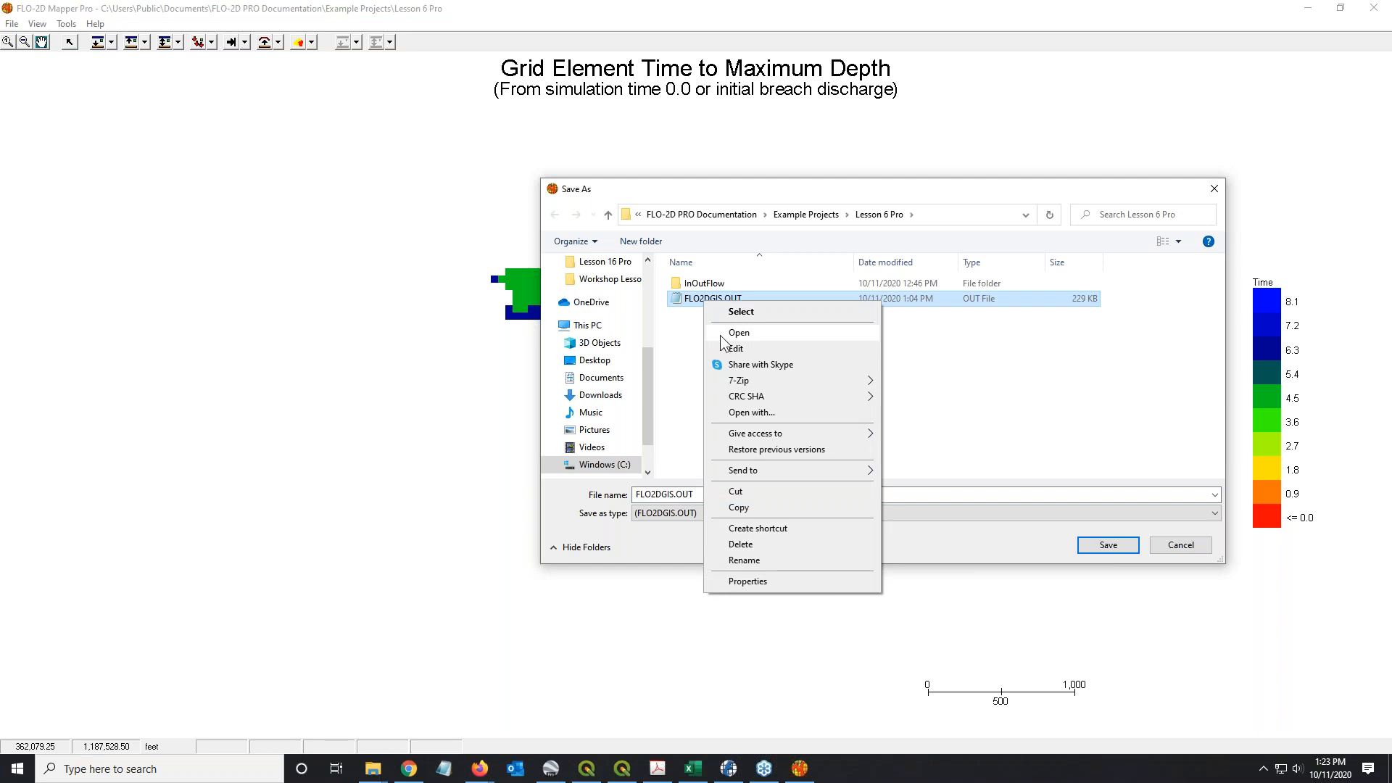
pyautogui.click(722, 333)
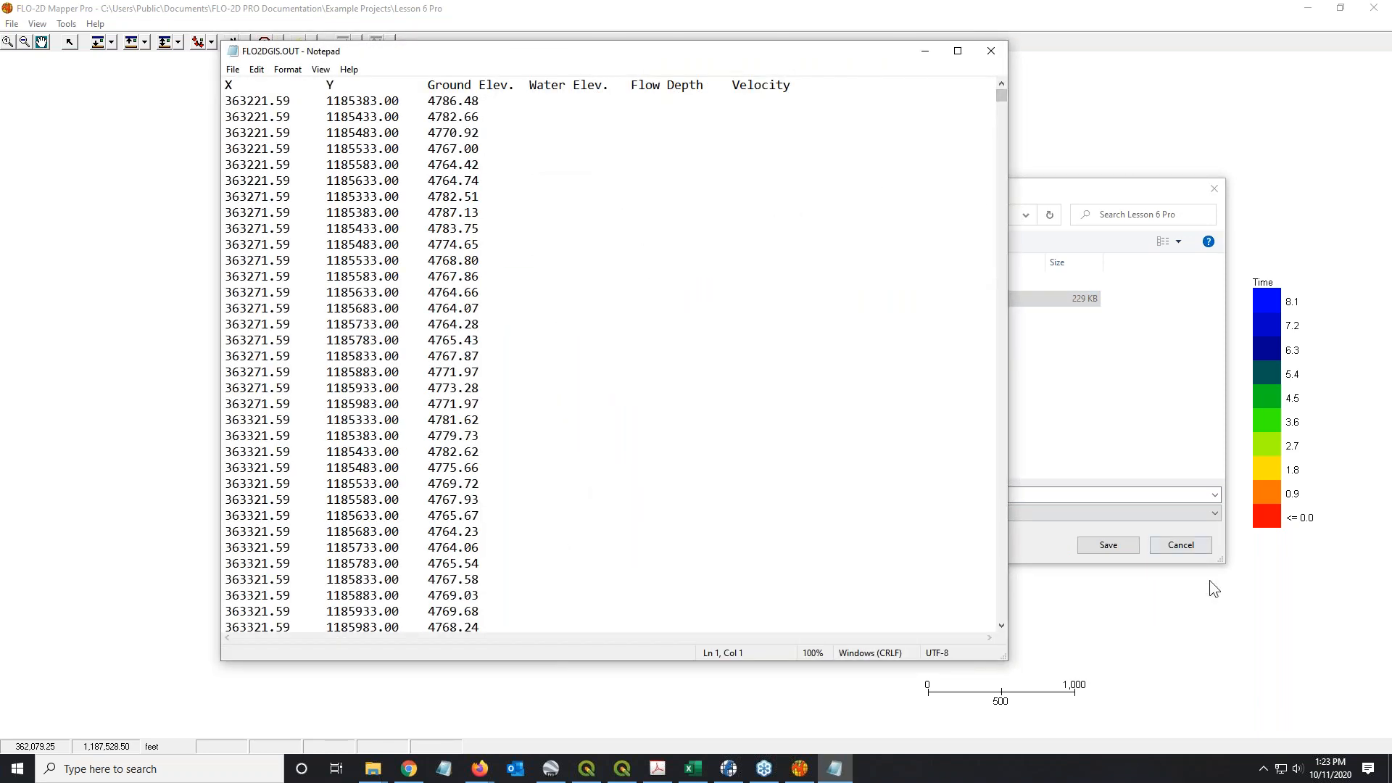
pyautogui.click(1193, 548)
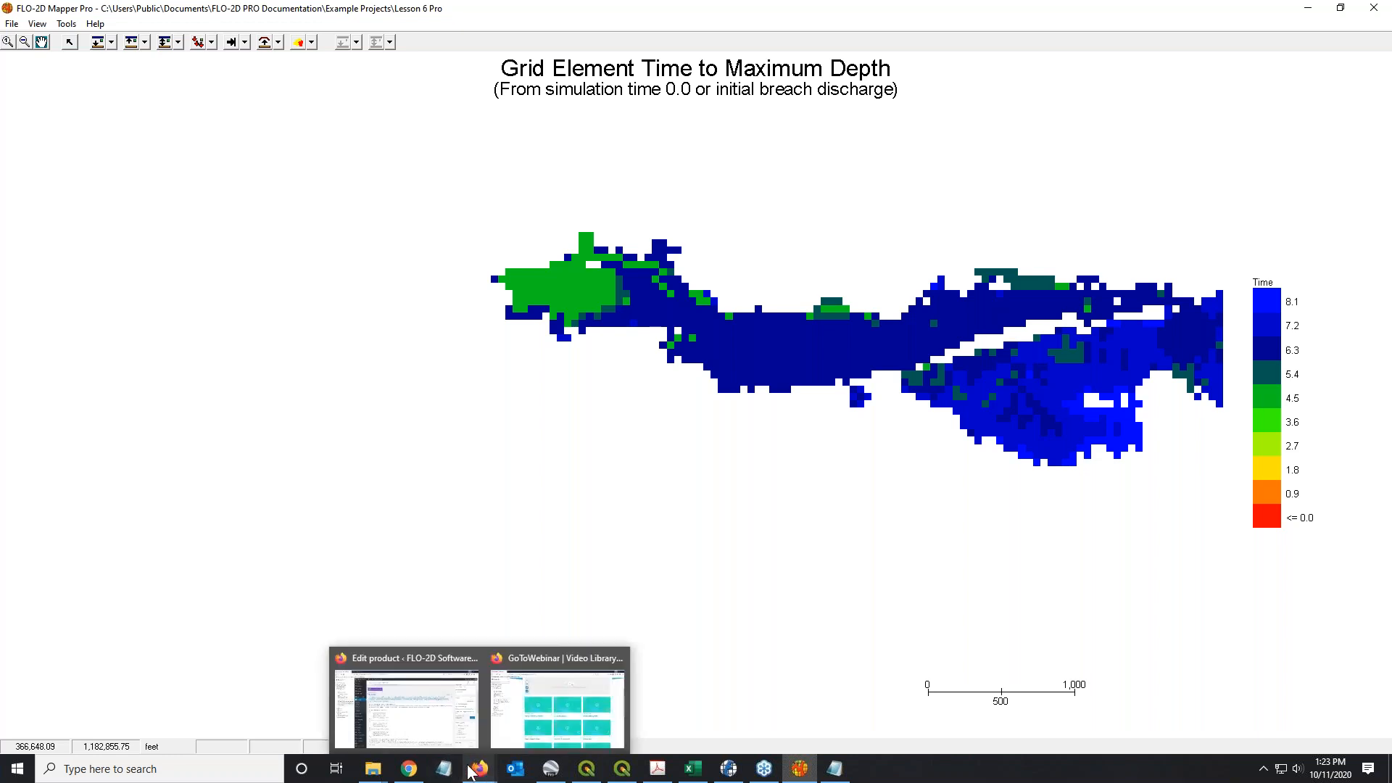
# Step: Review the coordinate, elevation, flow depth and velocity columns of FLO2DGIS.OUT in Notepad and close the file
pyautogui.click(834, 769)
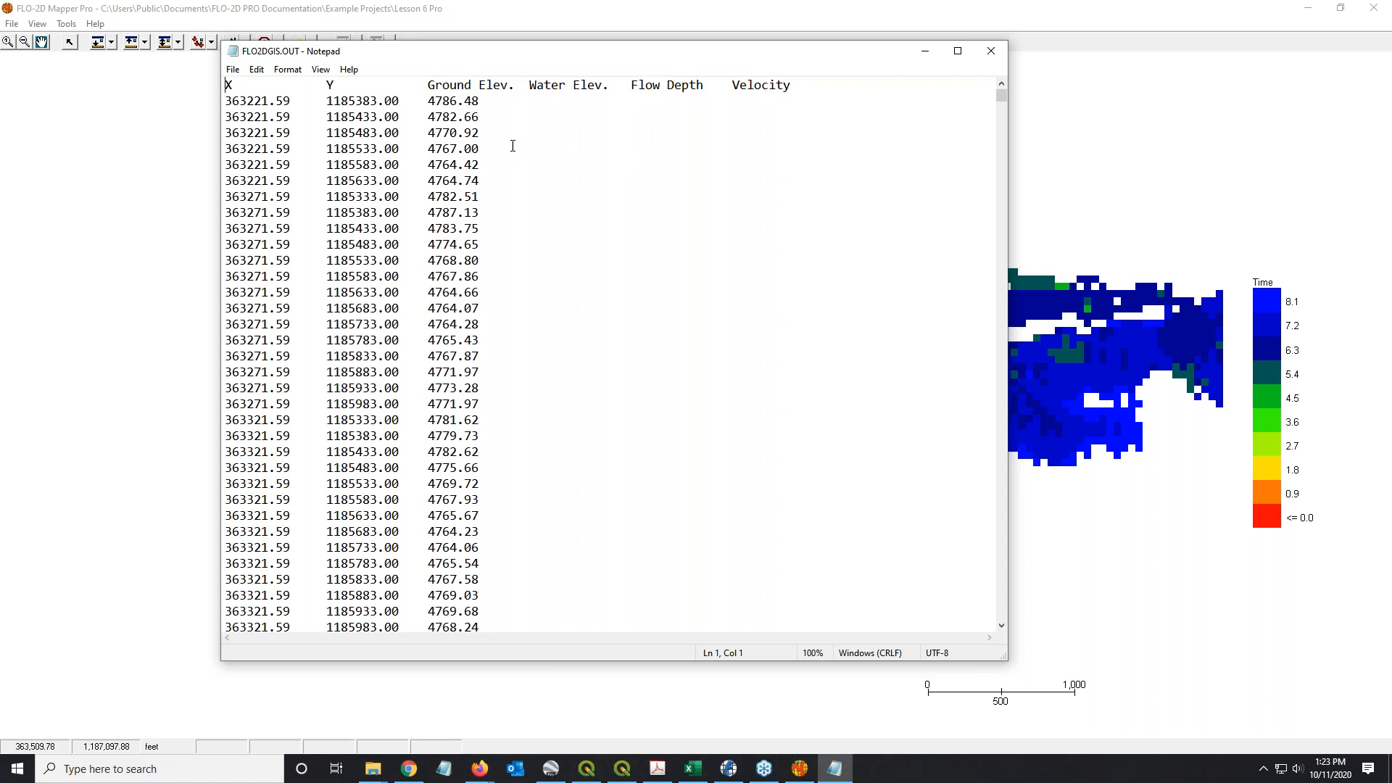
pyautogui.scroll(-4, 624, 267)
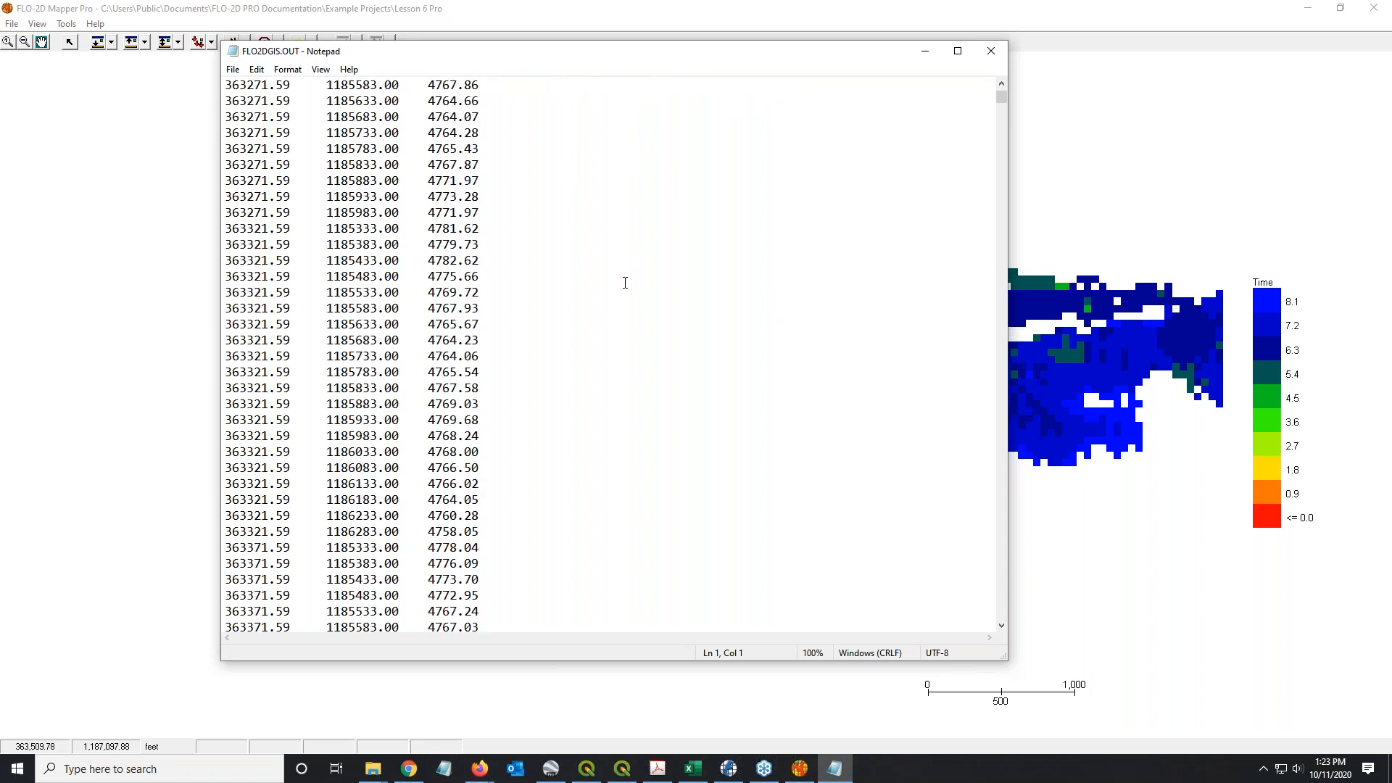
pyautogui.scroll(-12, 625, 282)
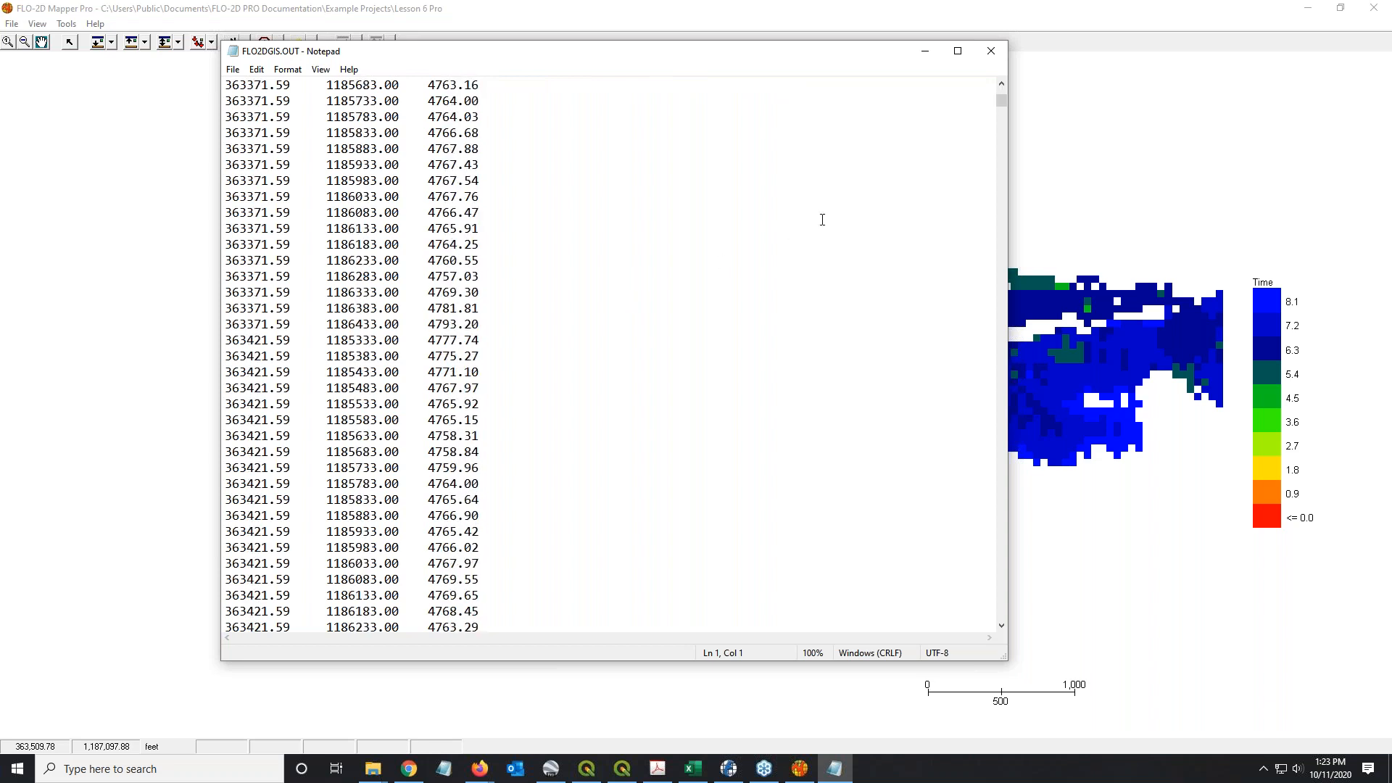
pyautogui.moveTo(1001, 101); pyautogui.dragTo(1000, 252)
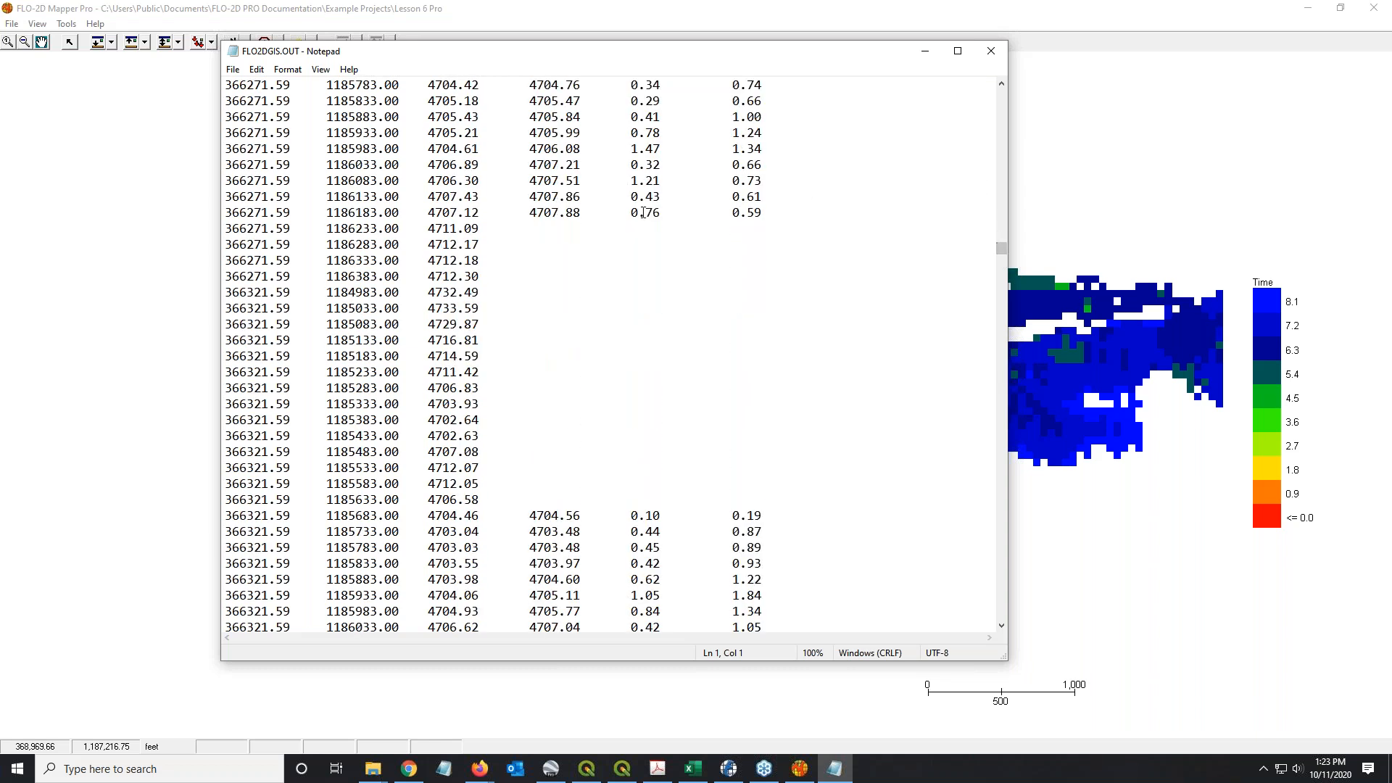
pyautogui.click(991, 51)
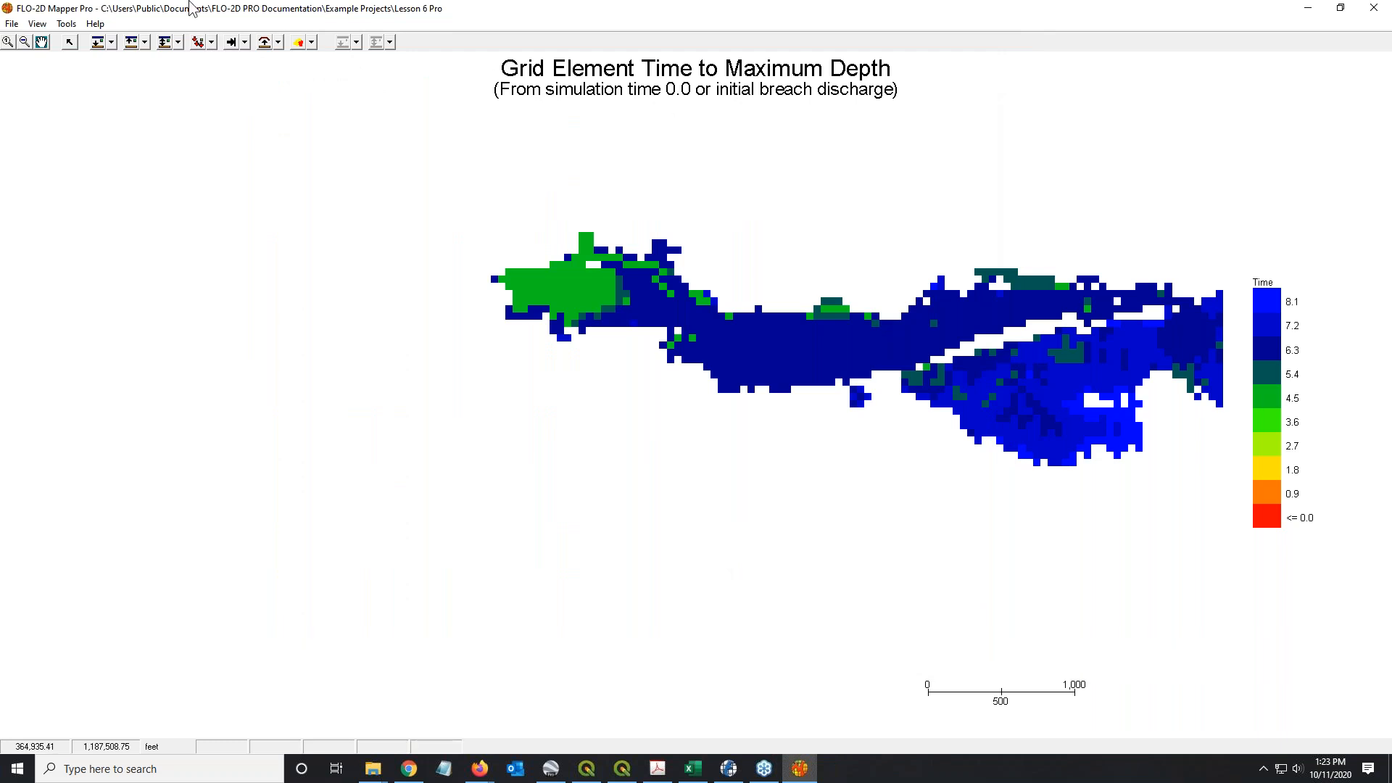
# Step: Import the individual aerial image Goat.tif from the Example Projects folder into the map
pyautogui.click(11, 23)
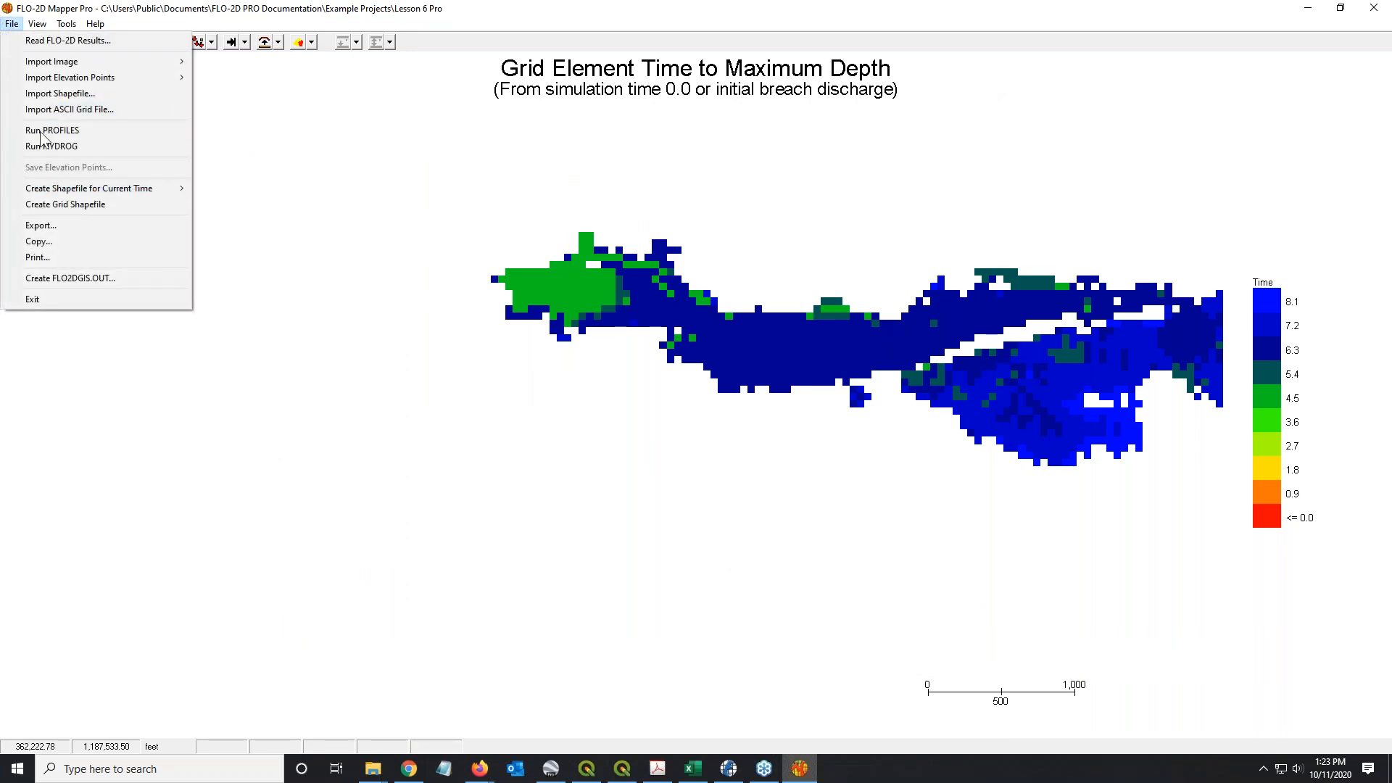
pyautogui.moveTo(72, 62)
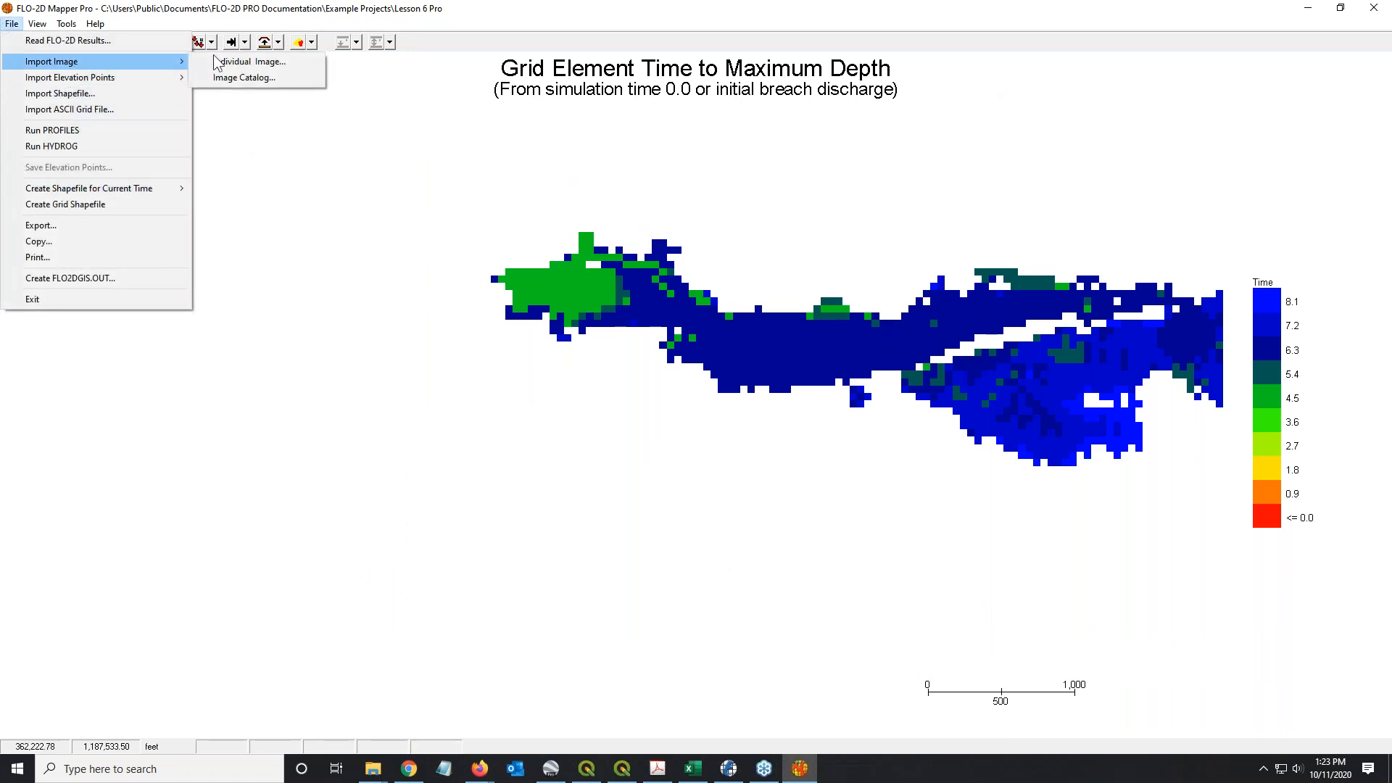
pyautogui.click(272, 63)
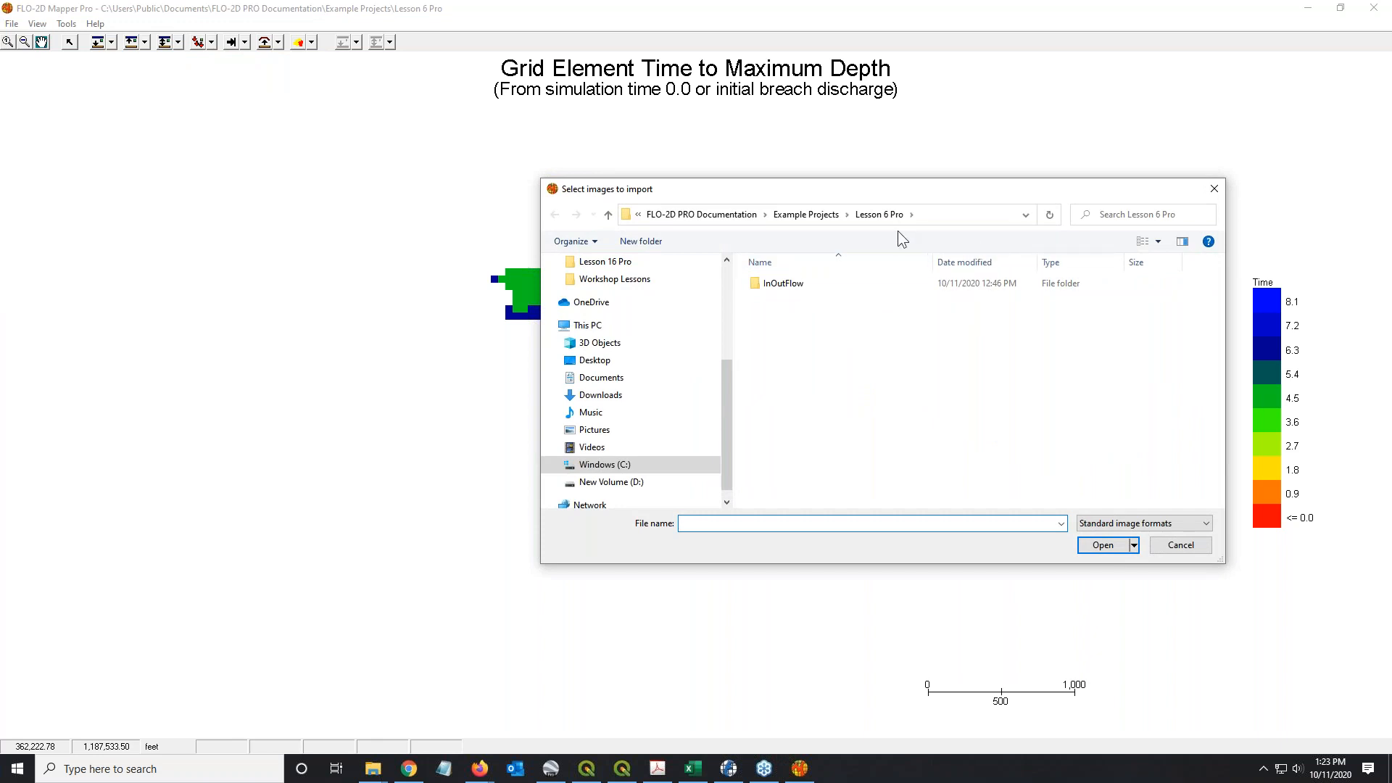
pyautogui.click(806, 214)
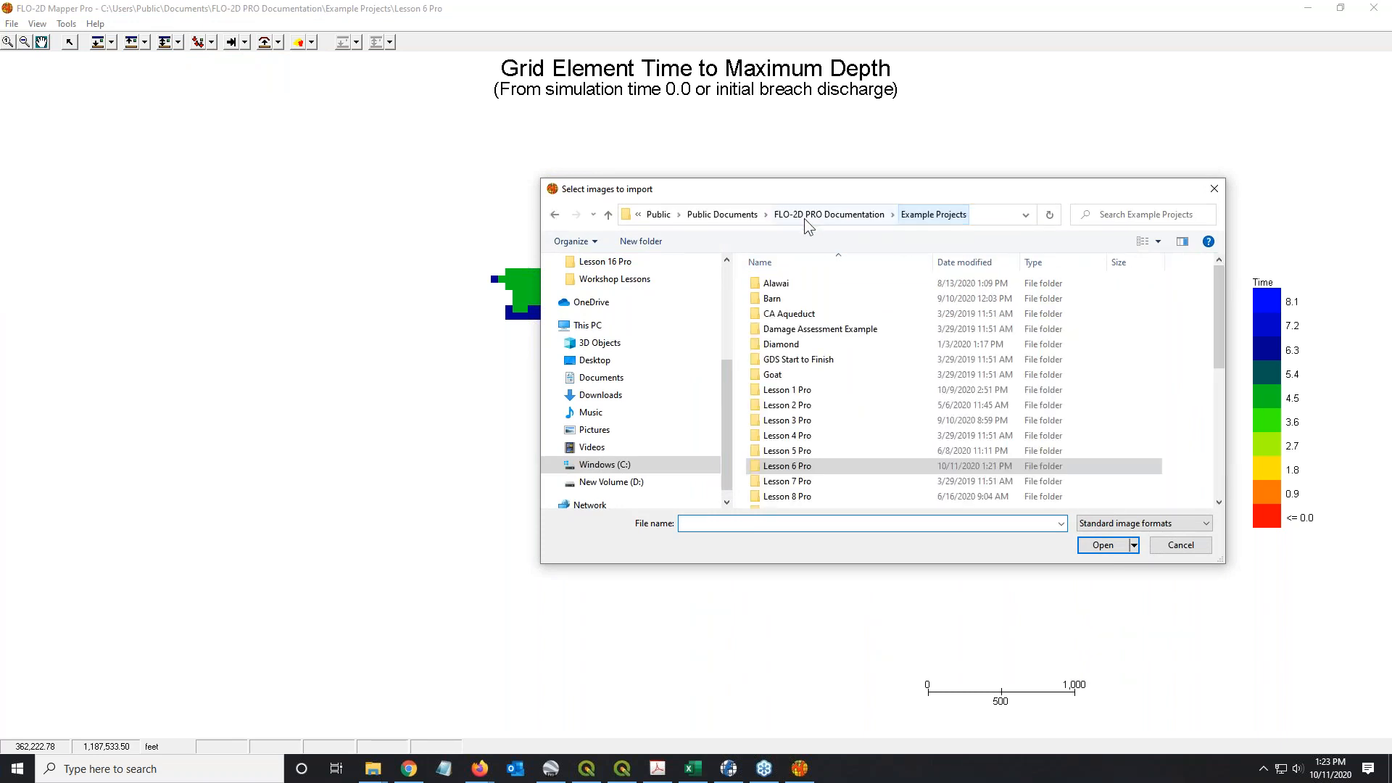
pyautogui.doubleClick(790, 395)
pyautogui.doubleClick(785, 299)
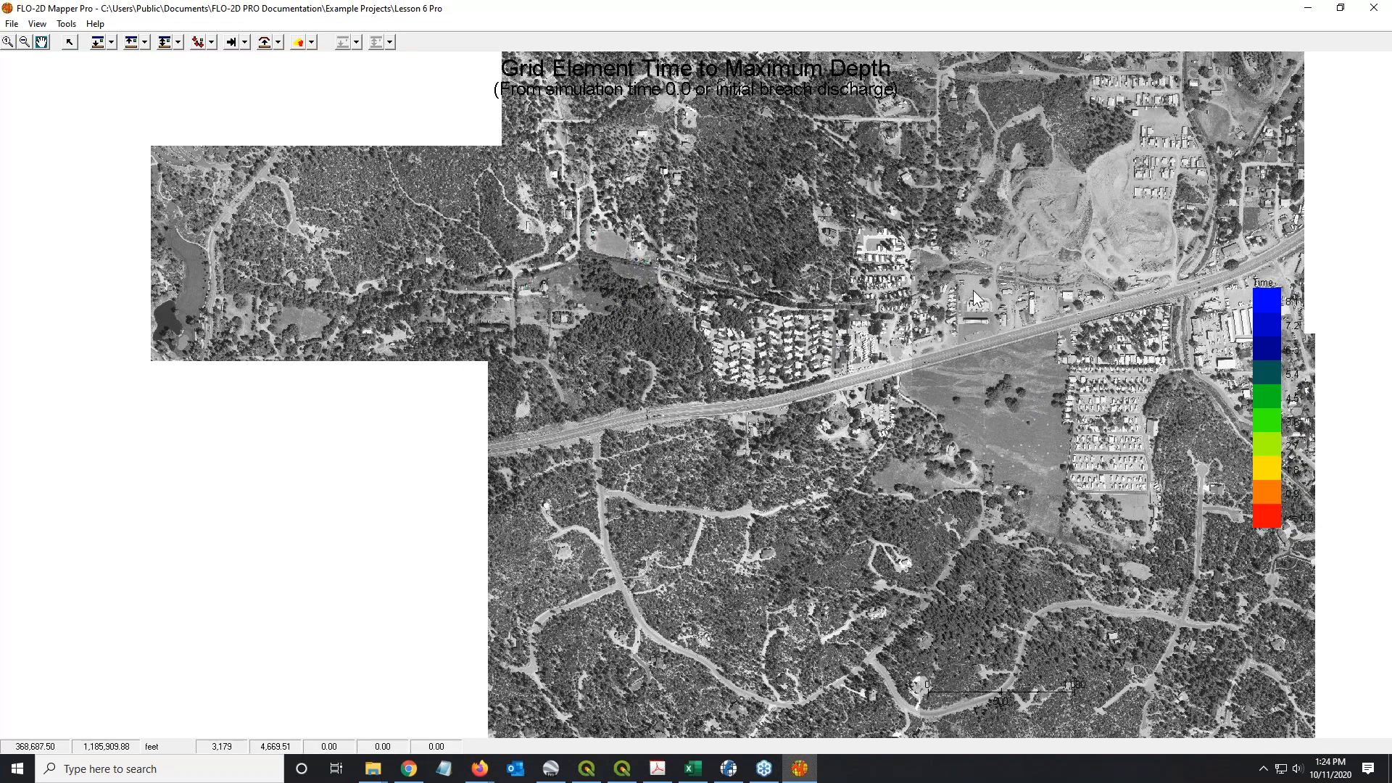
# Step: Move the Goat.tif layer to the end of the layers list so the image is drawn beneath the result layers
pyautogui.click(39, 24)
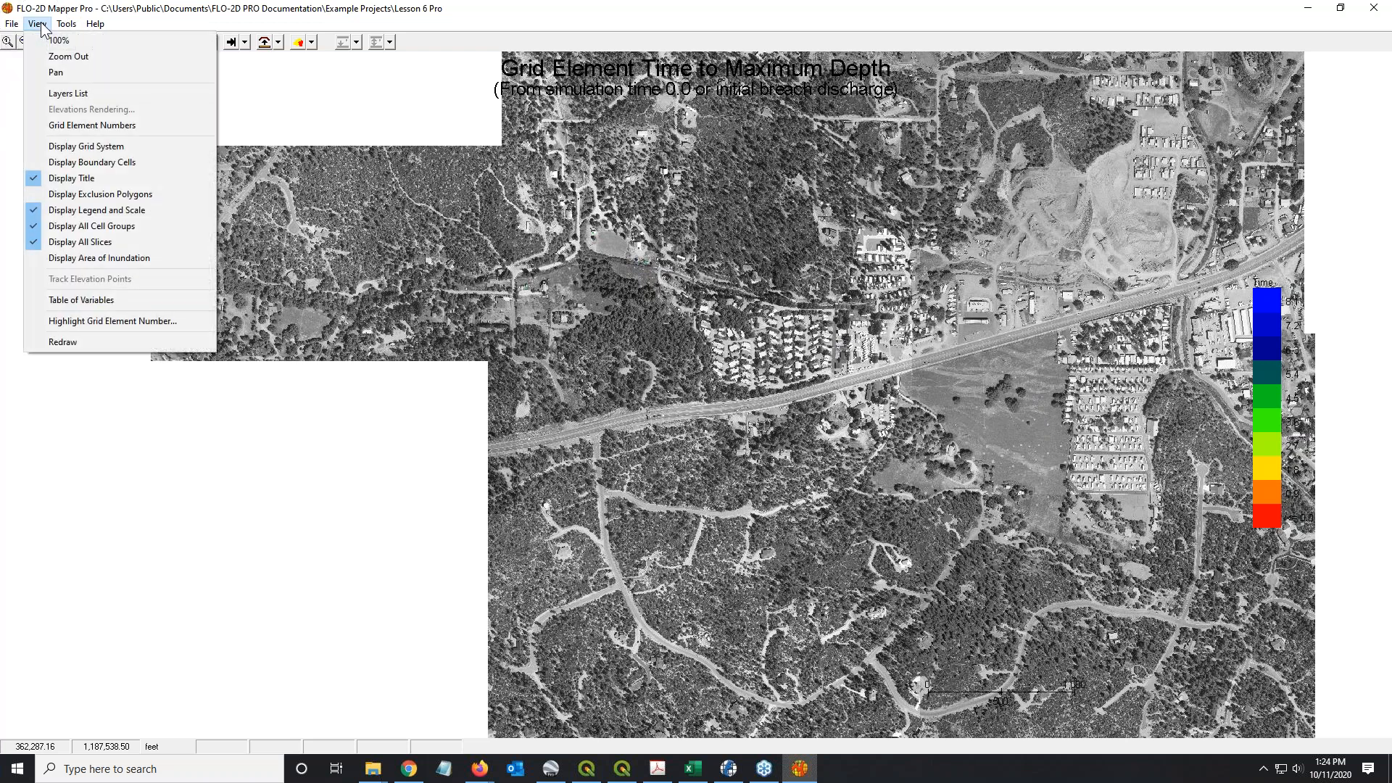
pyautogui.click(57, 95)
pyautogui.click(170, 173)
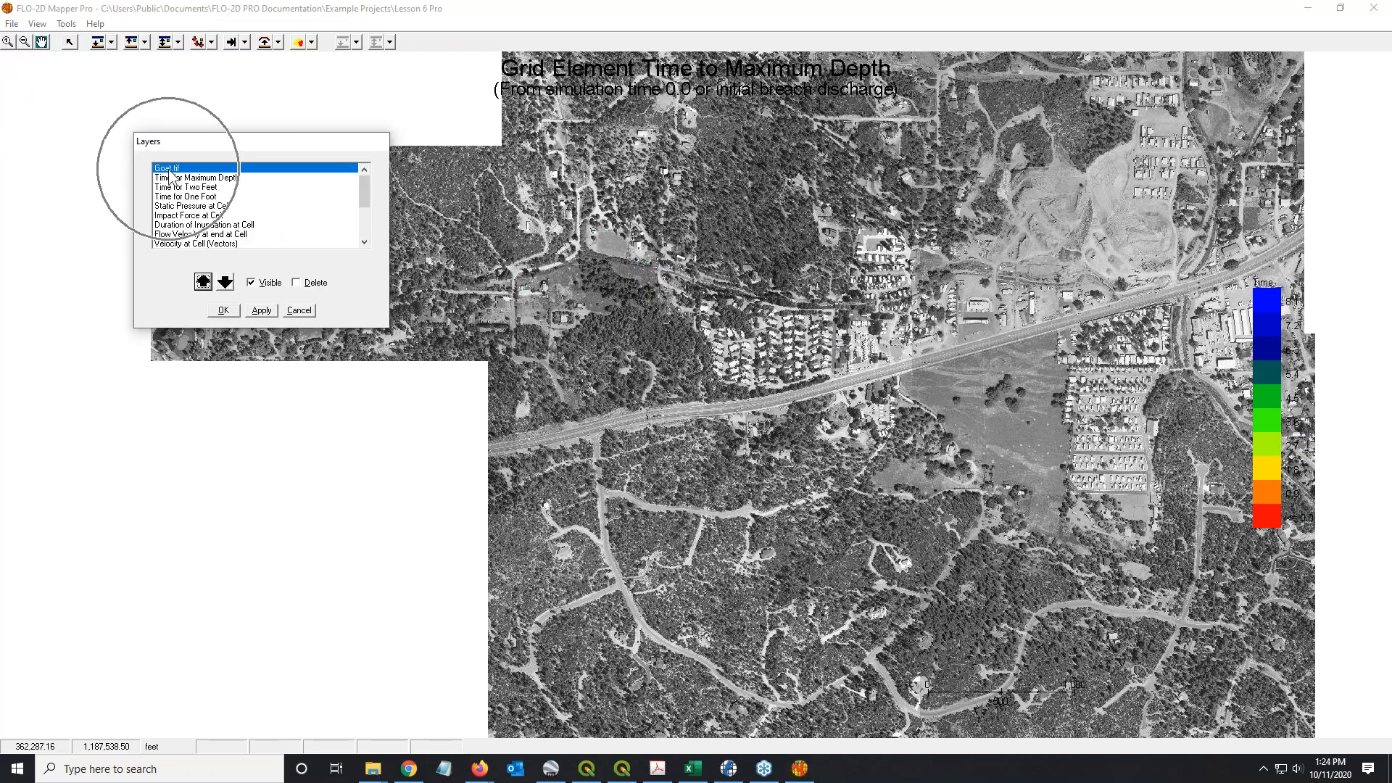
pyautogui.click(225, 282)
pyautogui.click(226, 282)
pyautogui.click(225, 282)
pyautogui.click(225, 282)
pyautogui.click(226, 282)
pyautogui.click(226, 282)
pyautogui.click(225, 282)
pyautogui.click(225, 283)
pyautogui.click(225, 282)
pyautogui.click(225, 282)
pyautogui.click(226, 282)
pyautogui.click(226, 282)
pyautogui.click(226, 282)
pyautogui.click(226, 282)
pyautogui.click(261, 310)
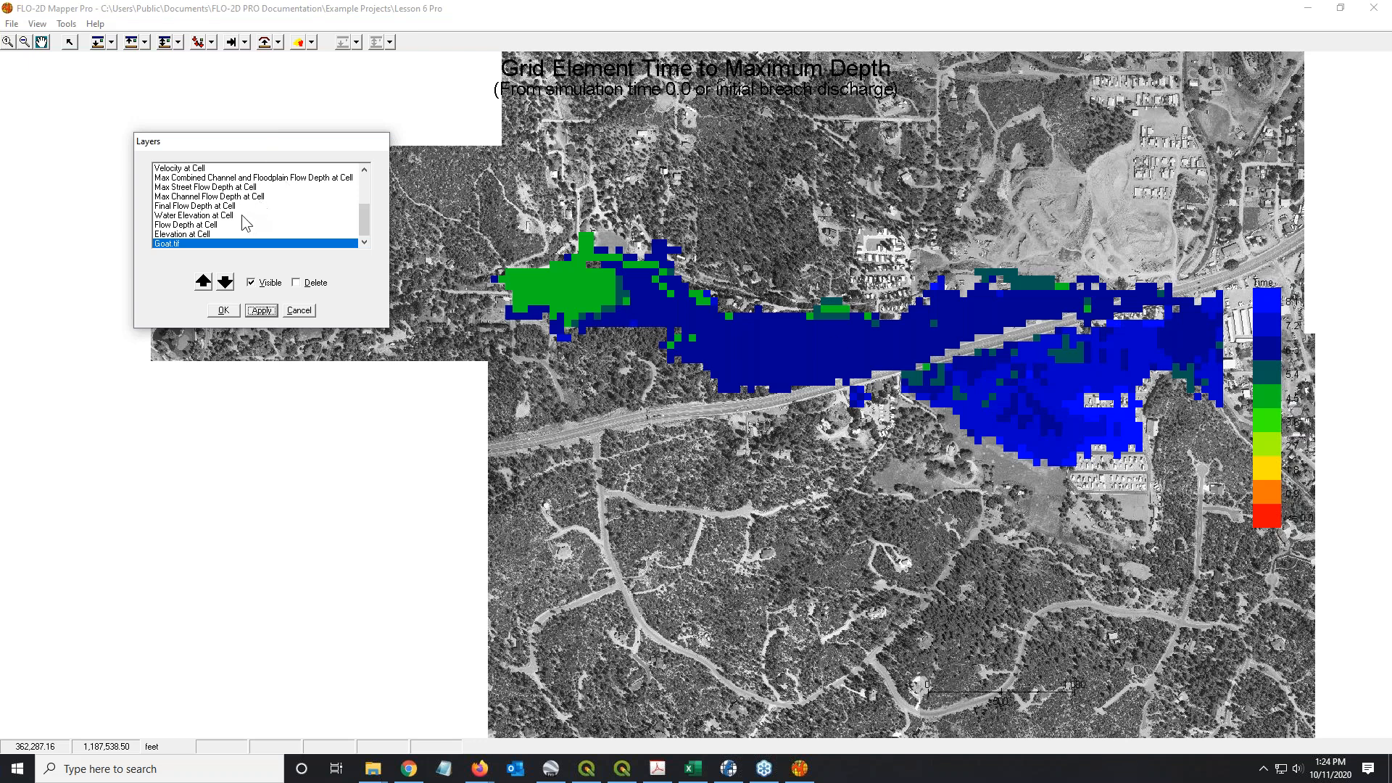
# Step: Check the visibility setting of the result layers, from Elevation at Cell up to Time for Maximum Depth
pyautogui.click(190, 235)
pyautogui.click(193, 224)
pyautogui.click(198, 216)
pyautogui.click(202, 206)
pyautogui.click(206, 196)
pyautogui.click(208, 187)
pyautogui.click(209, 178)
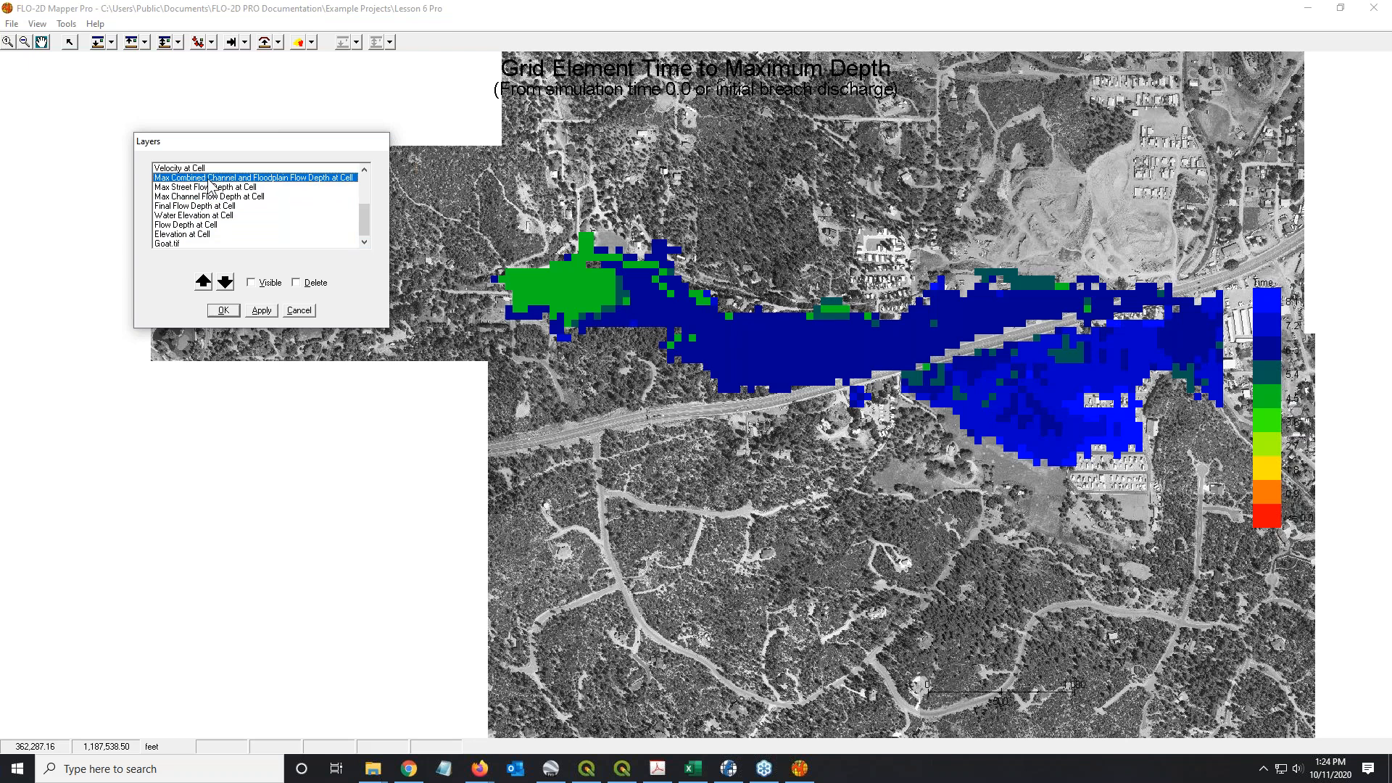
pyautogui.click(204, 169)
pyautogui.scroll(1, 206, 190)
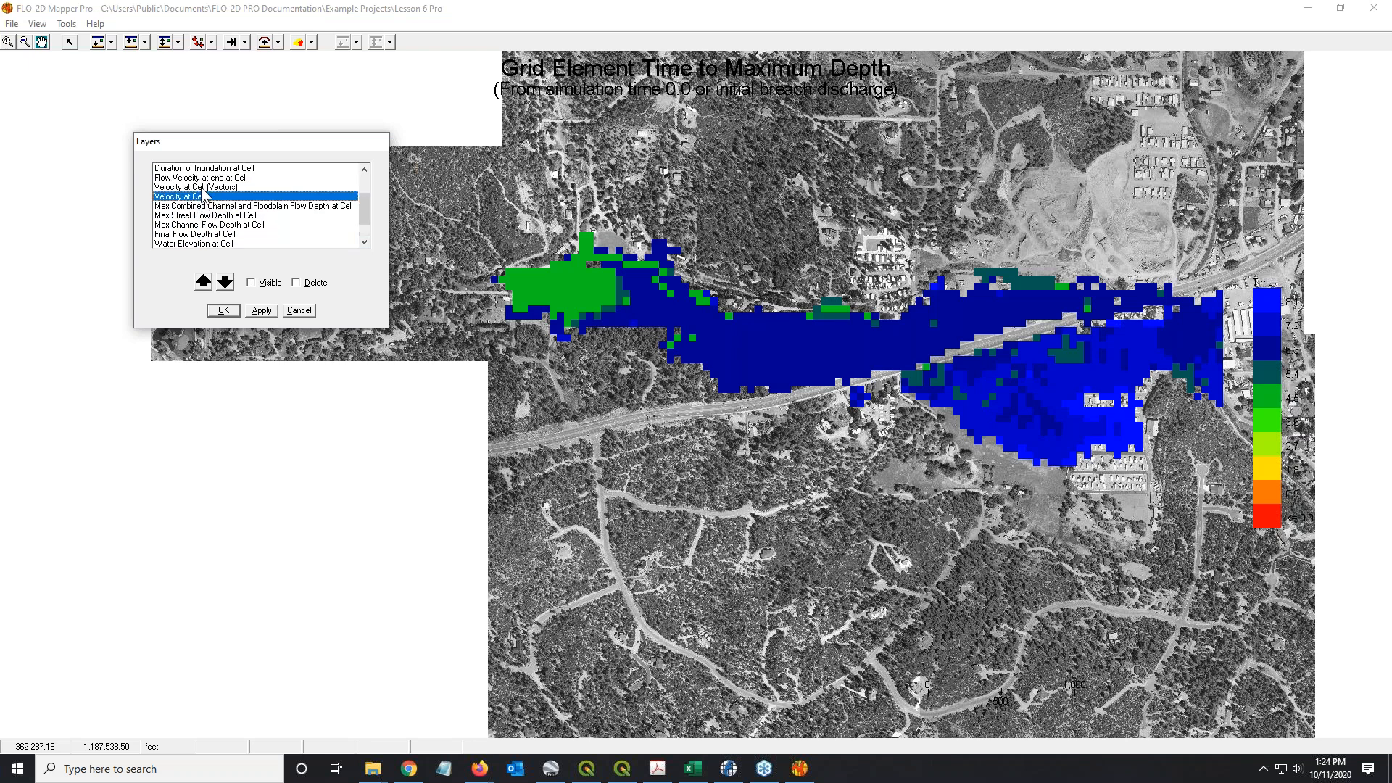
pyautogui.click(202, 189)
pyautogui.scroll(4, 203, 195)
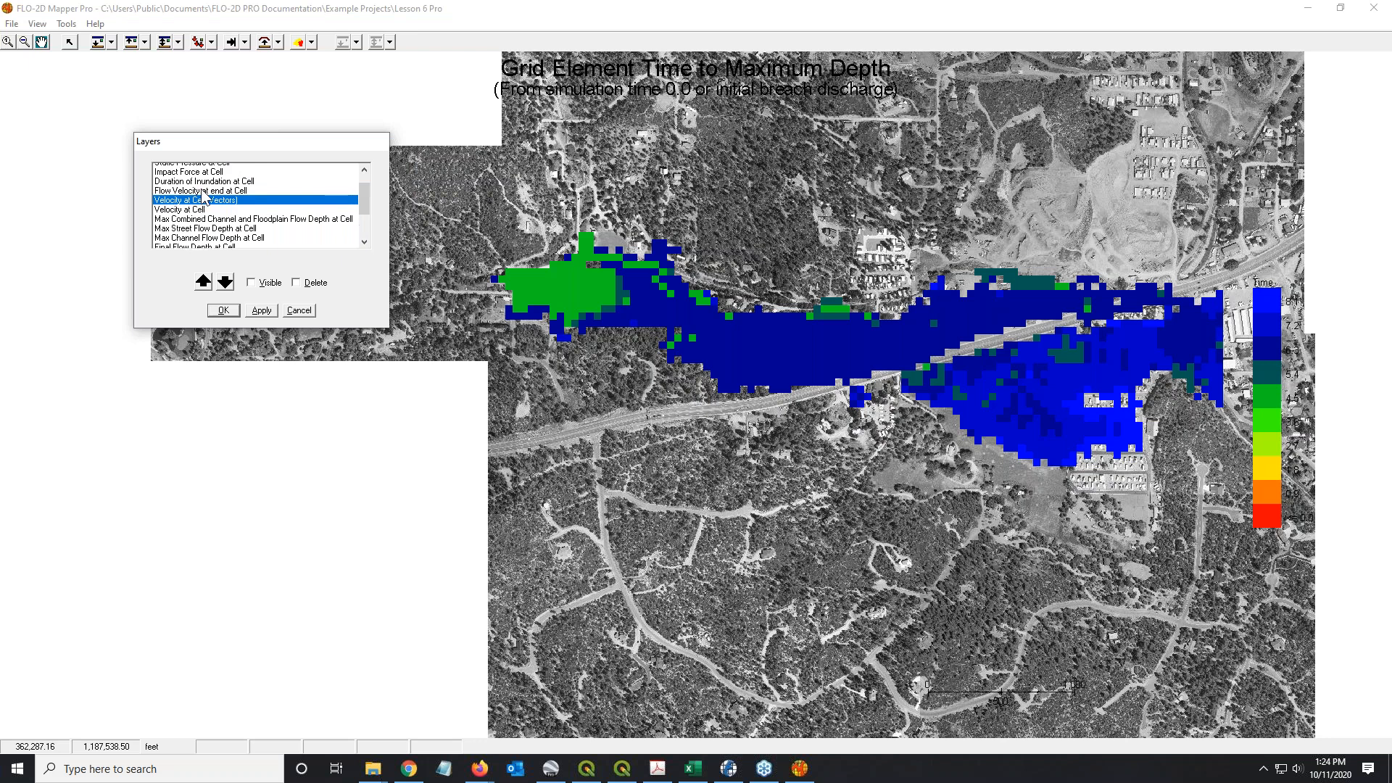
pyautogui.click(204, 179)
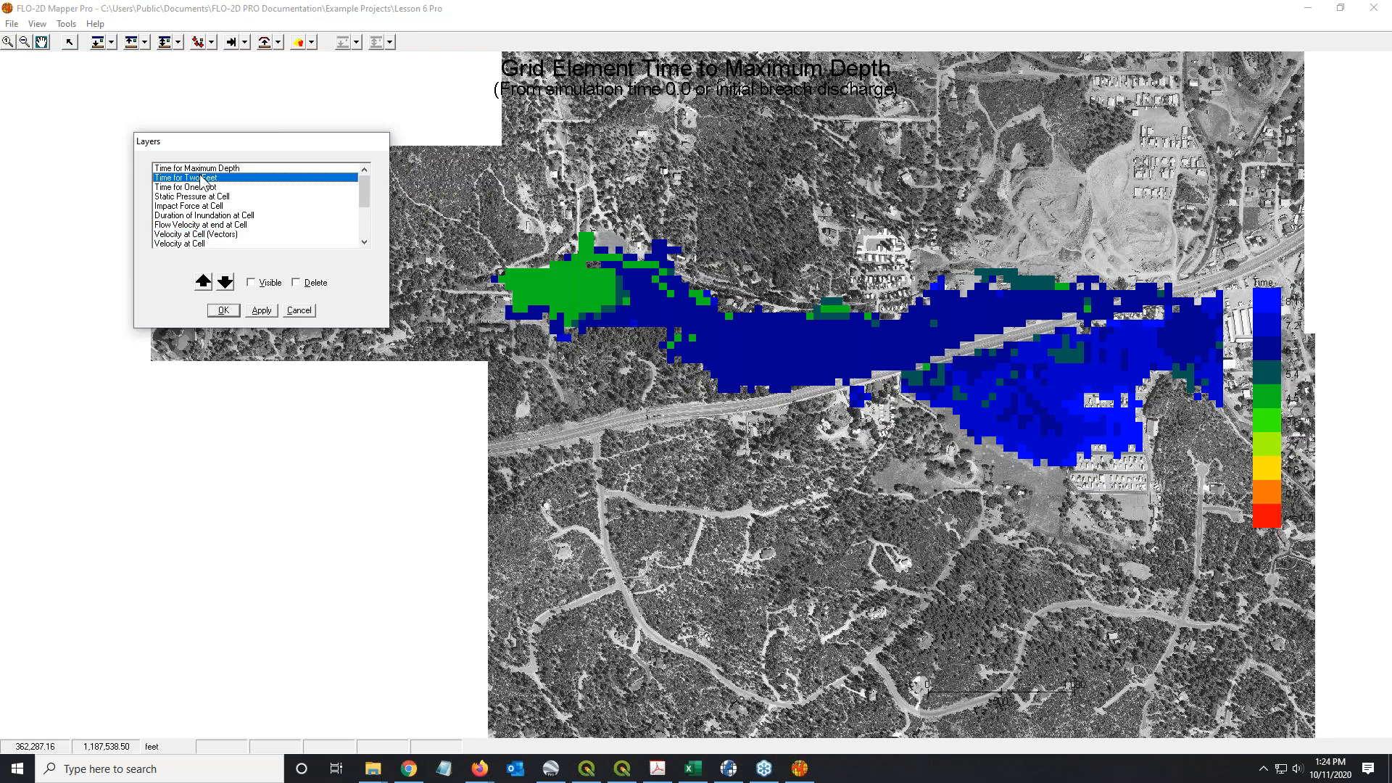
pyautogui.click(204, 168)
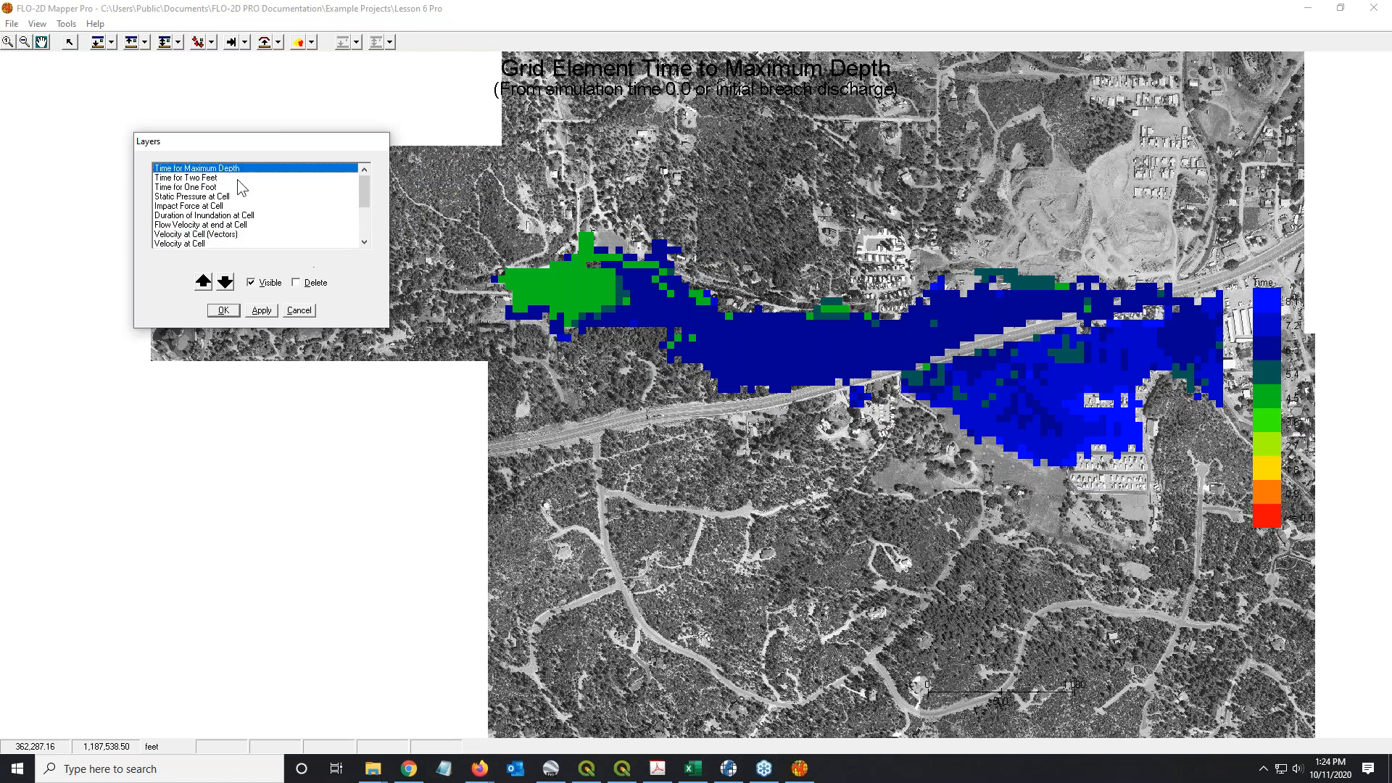
# Step: Hide the Time for Maximum Depth layer and make the Elevation at Cell layer visible on the map
pyautogui.click(265, 284)
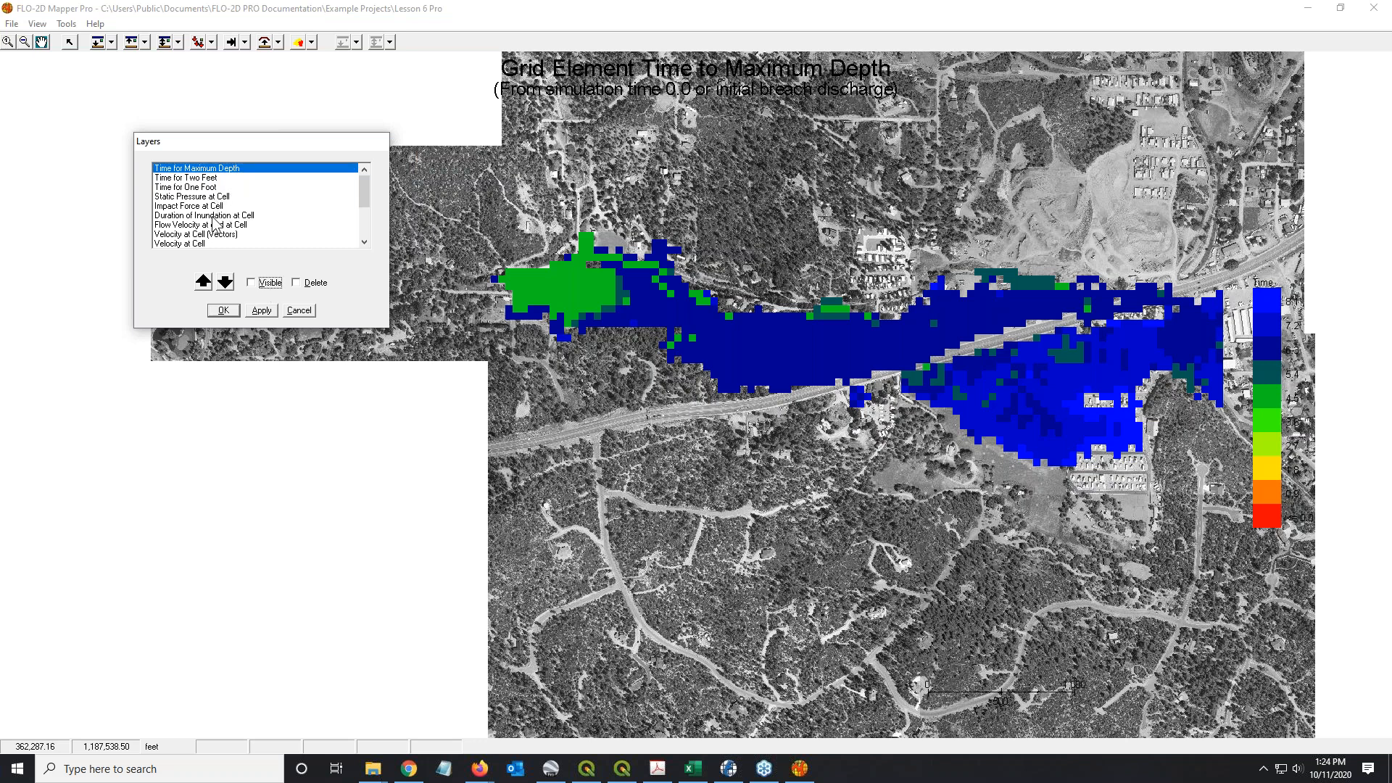
pyautogui.scroll(-3, 217, 218)
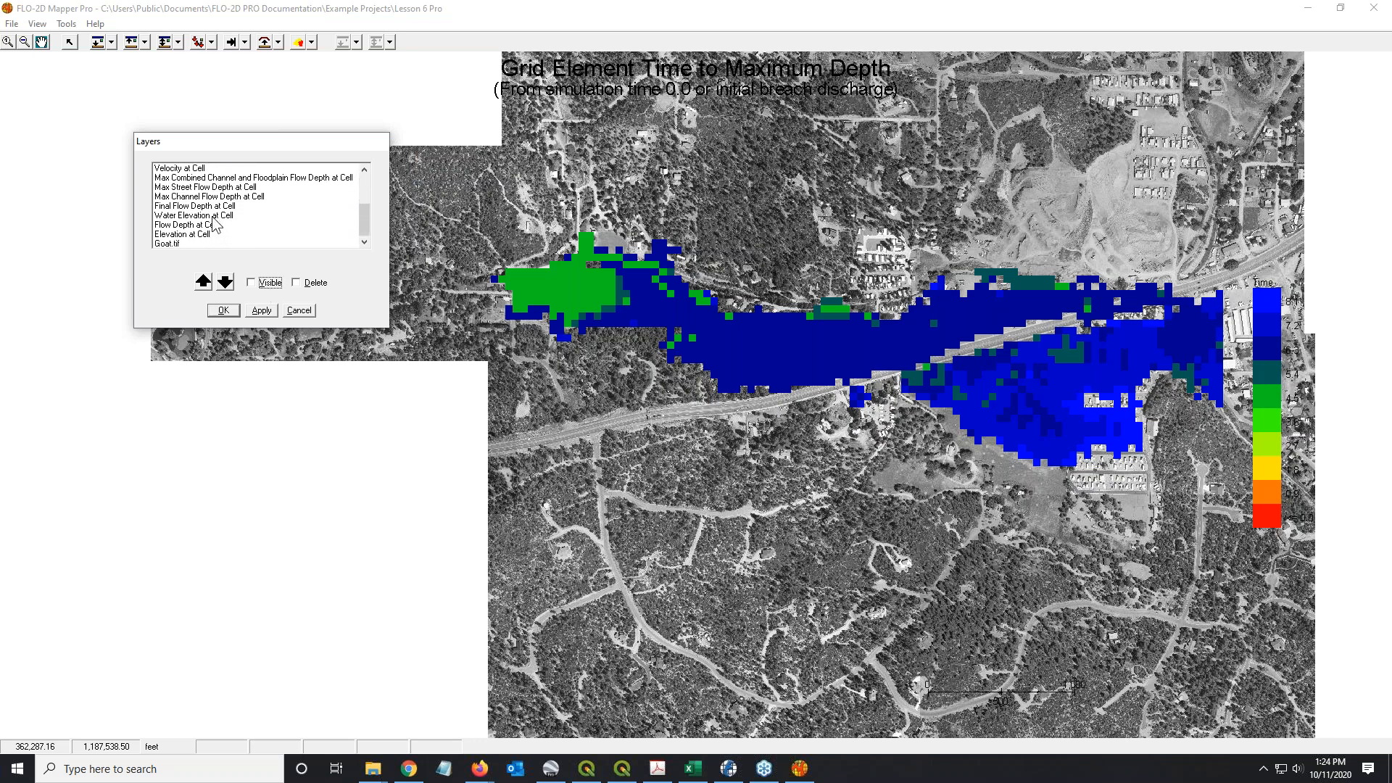
pyautogui.click(209, 236)
pyautogui.click(265, 284)
pyautogui.click(262, 311)
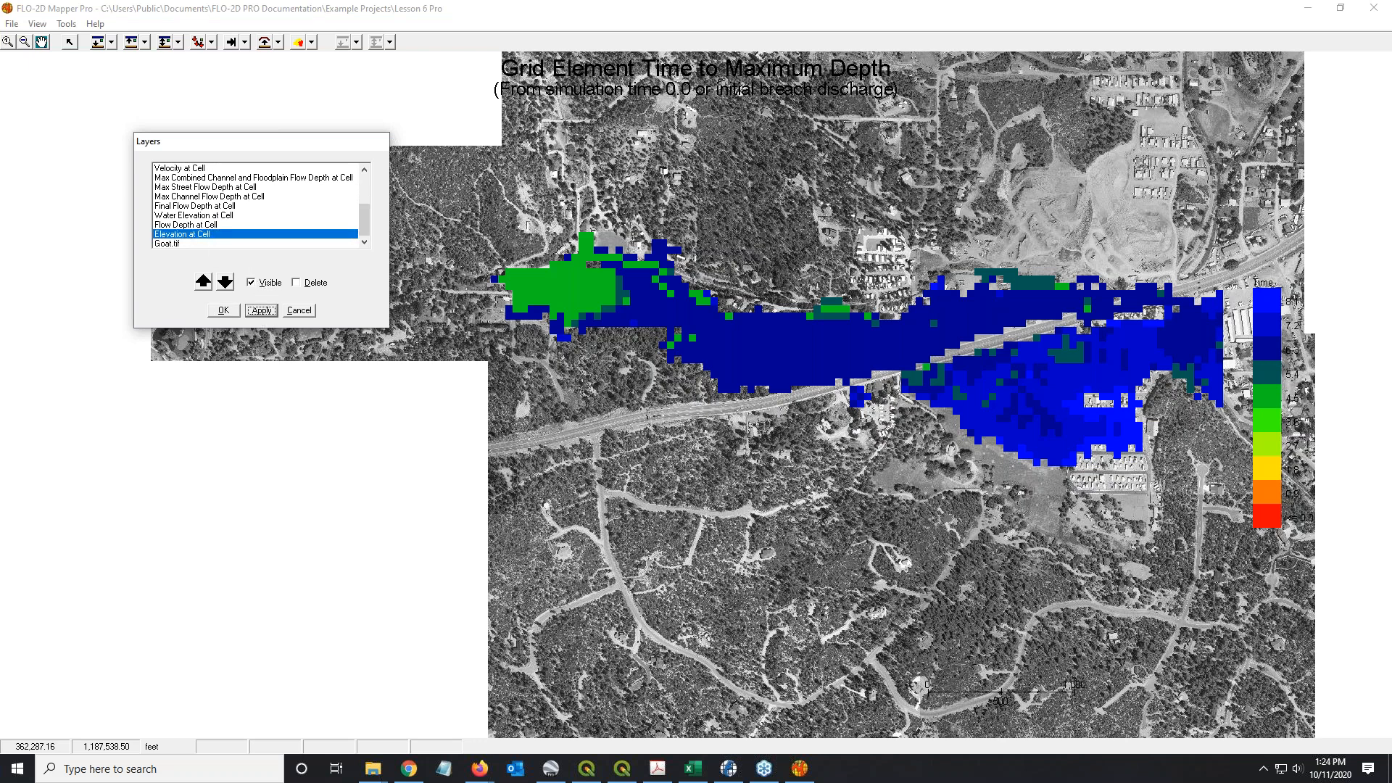
# Step: Make the Flow Depth at Cell layer visible and hide the Elevation at Cell layer
pyautogui.click(207, 225)
pyautogui.click(264, 284)
pyautogui.click(257, 310)
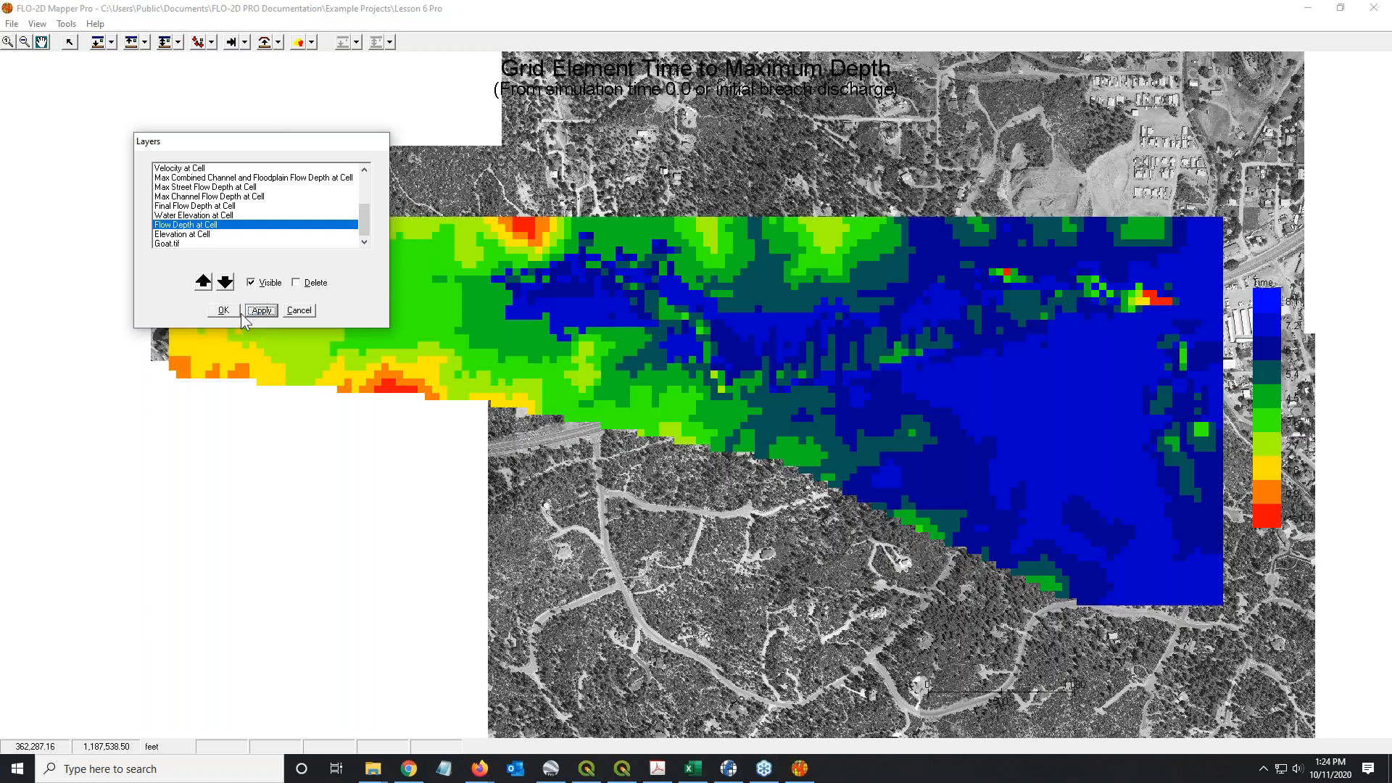
pyautogui.click(211, 234)
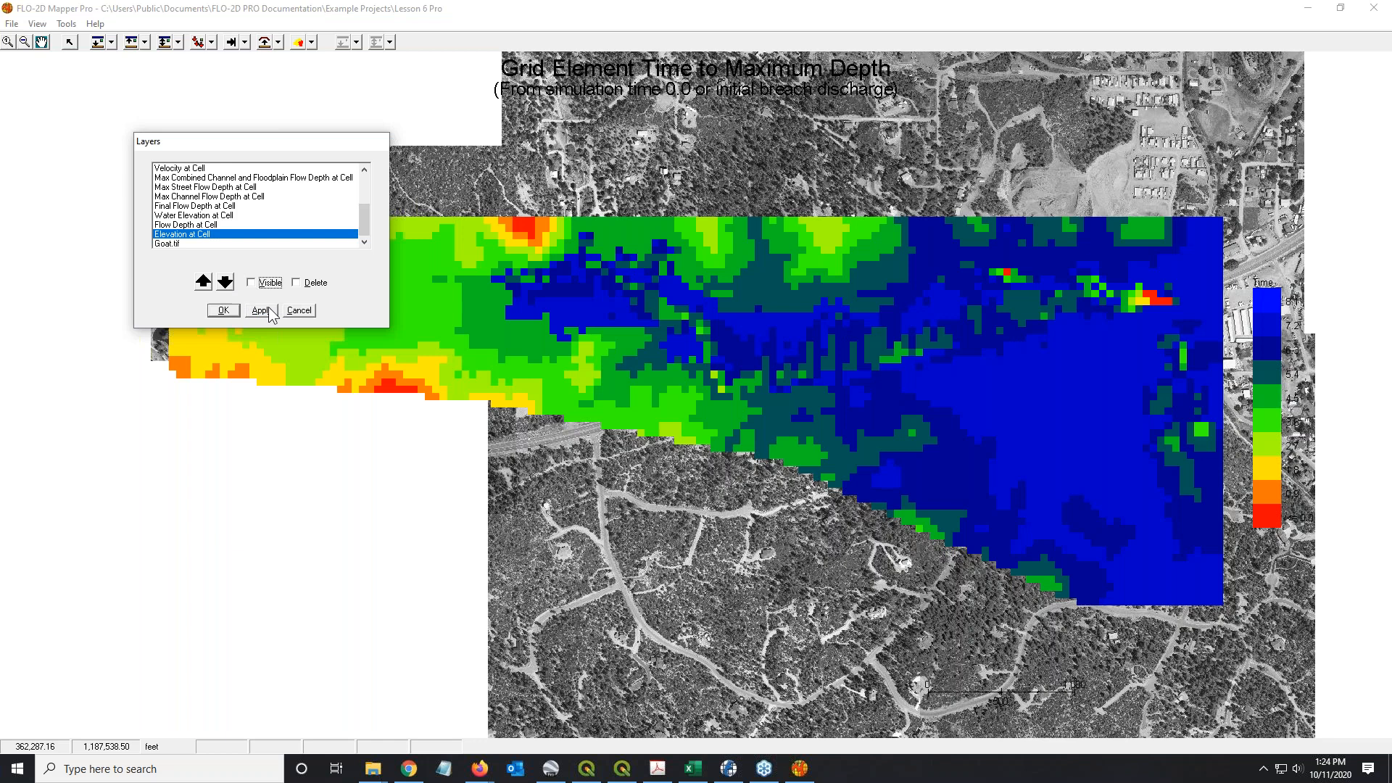
pyautogui.click(260, 311)
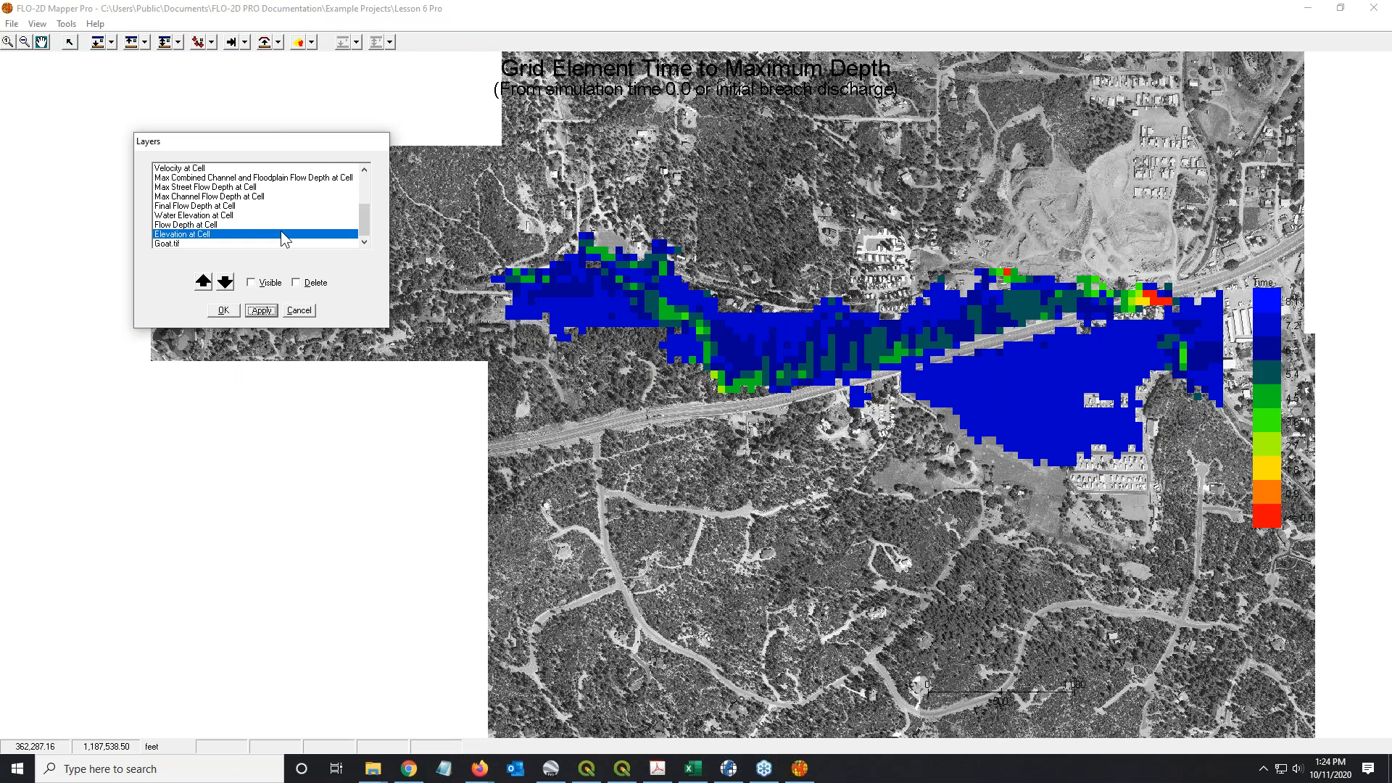
# Step: Set the end of the Elevation at Cell layer's color ramp to blue, reset its legend and apply the change
pyautogui.click(197, 234)
pyautogui.doubleClick(197, 235)
pyautogui.moveTo(1239, 21); pyautogui.dragTo(793, 123)
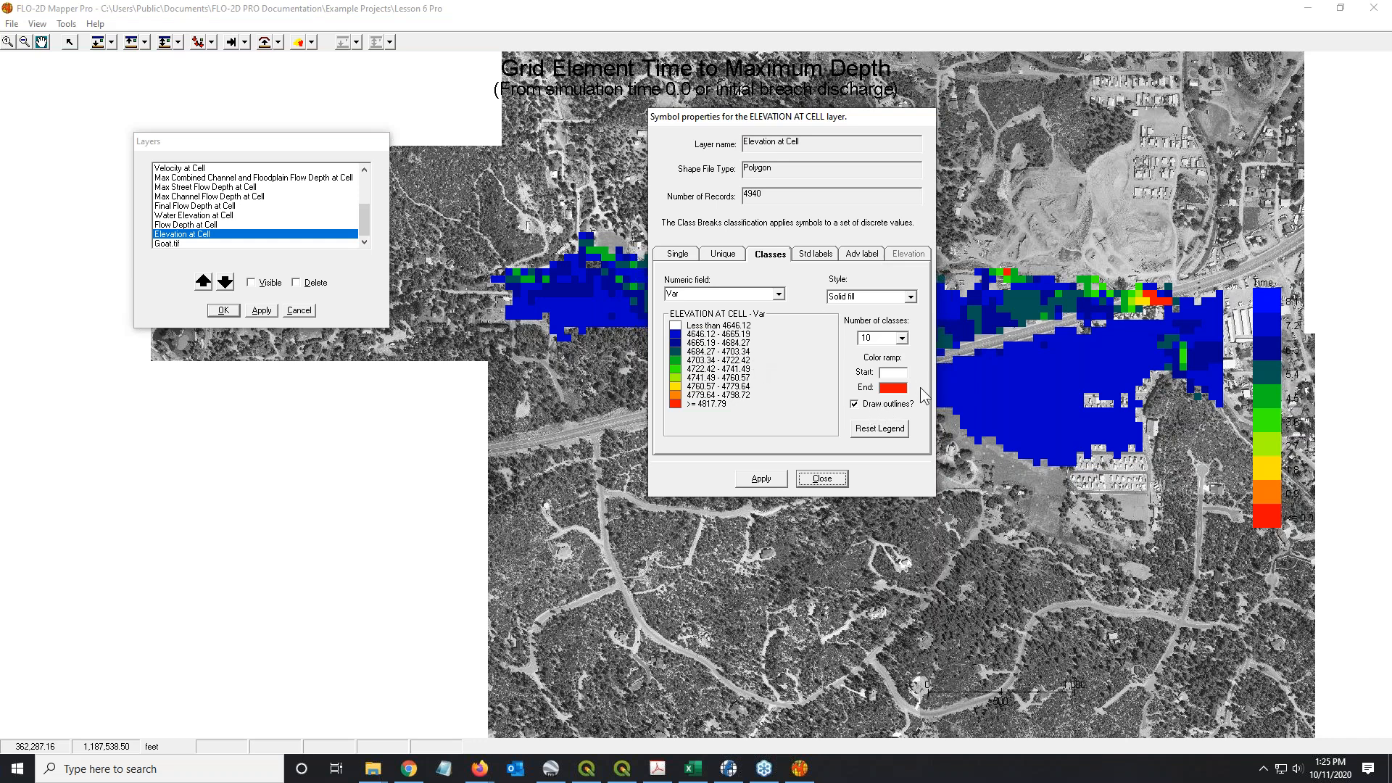
pyautogui.click(896, 390)
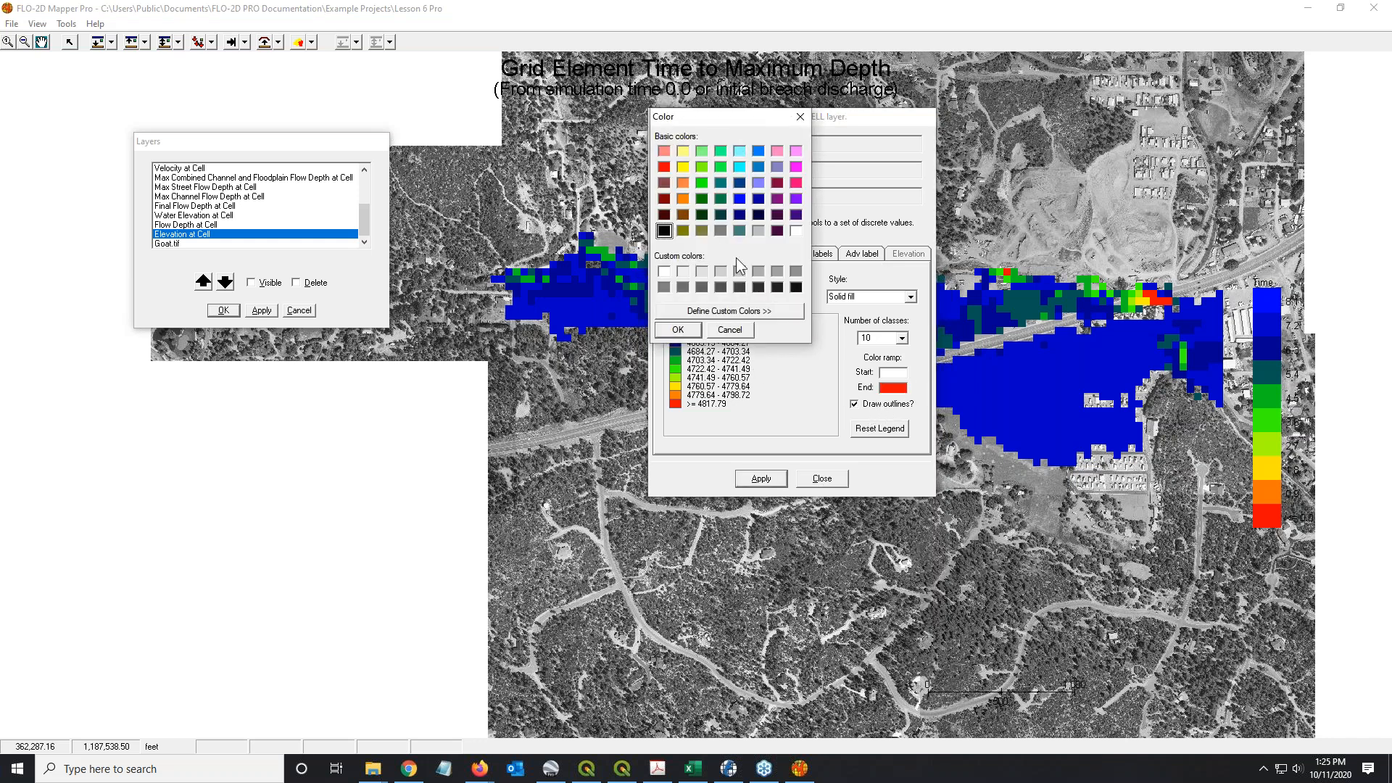
pyautogui.click(740, 198)
pyautogui.click(677, 330)
pyautogui.click(878, 431)
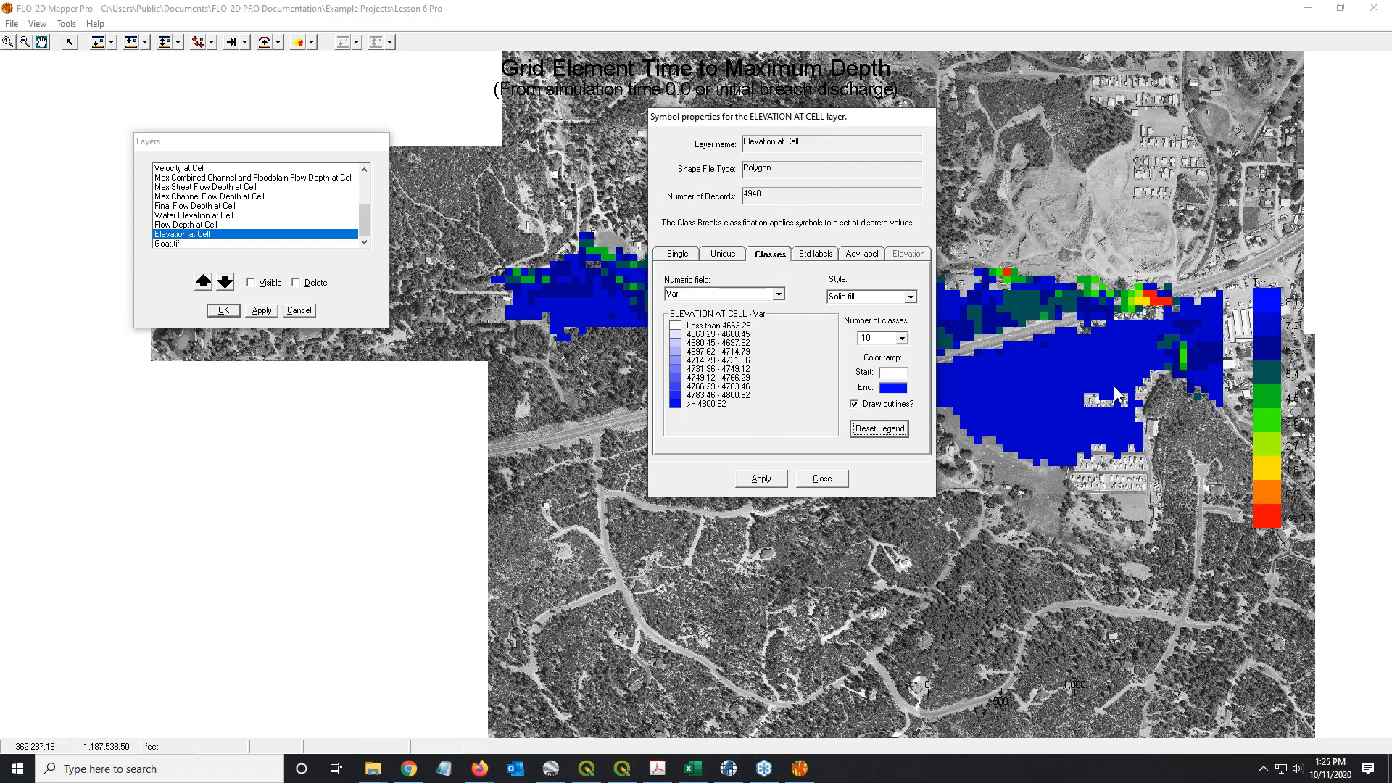
pyautogui.click(761, 478)
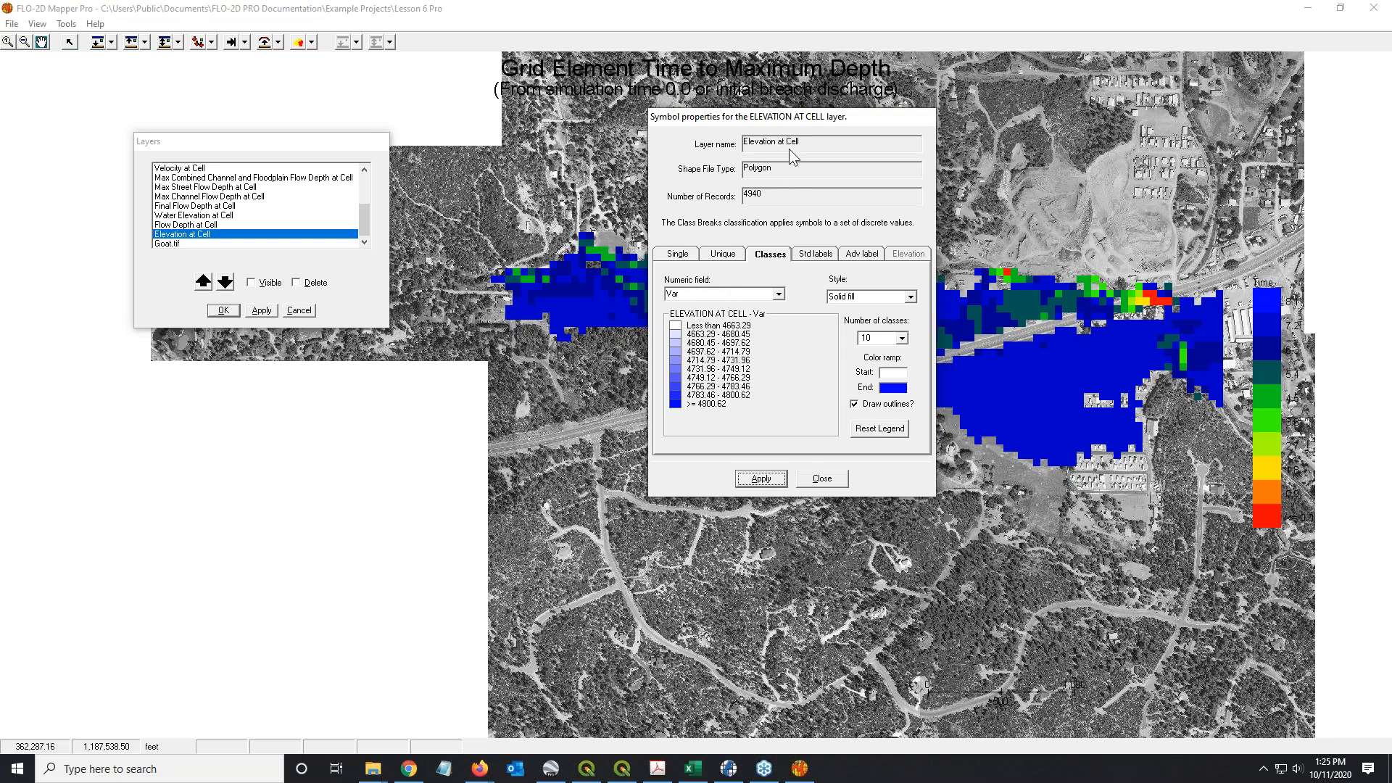
pyautogui.click(822, 479)
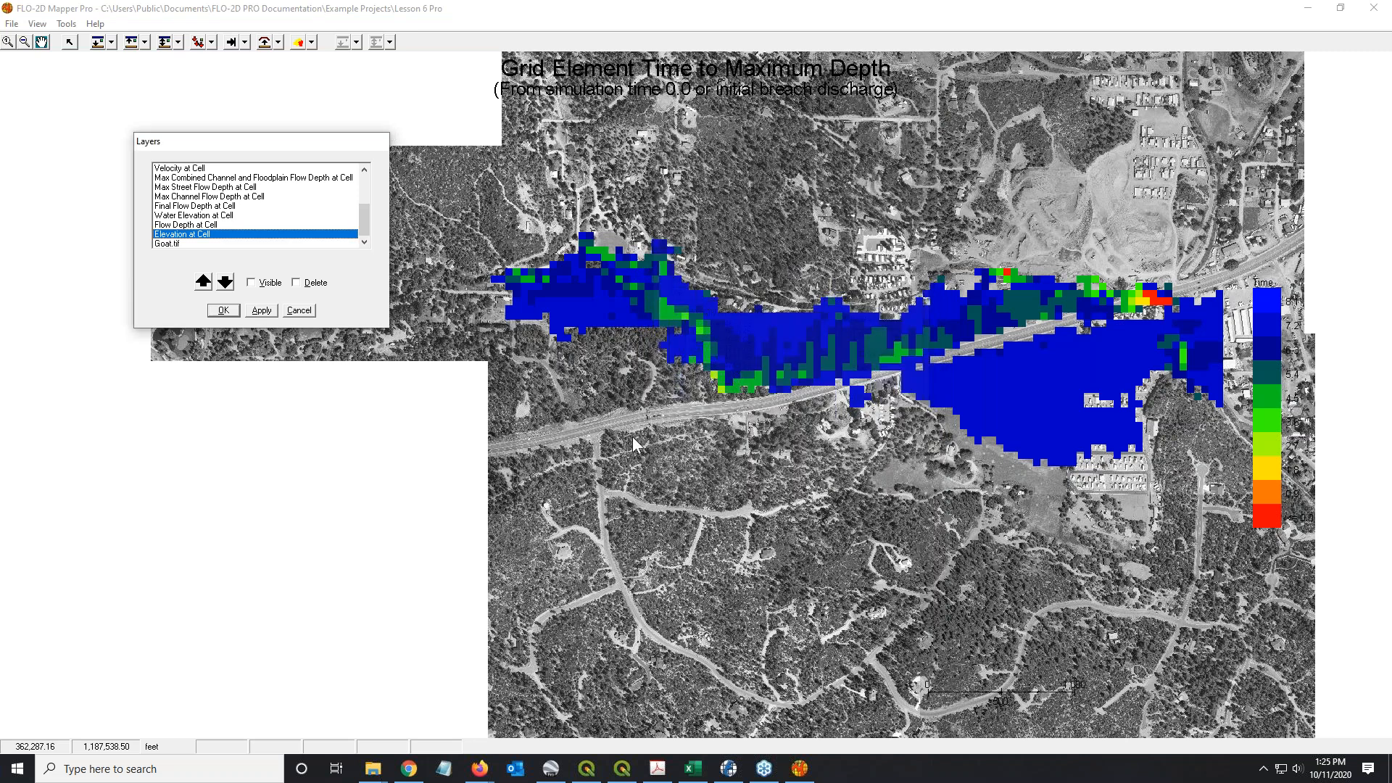
# Step: Set the end of the Flow Depth at Cell layer's color ramp to blue, reset its legend and apply the change
pyautogui.doubleClick(198, 225)
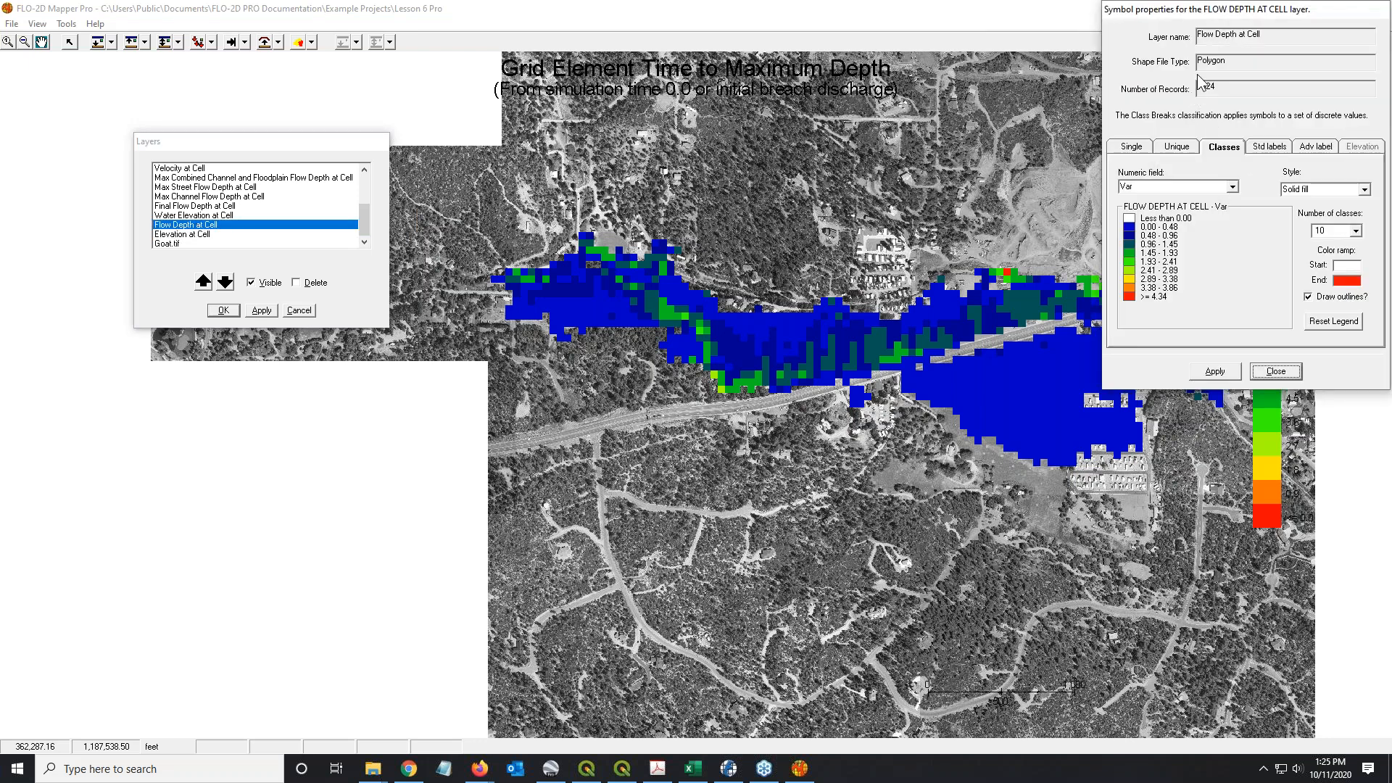
pyautogui.moveTo(1224, 17); pyautogui.dragTo(836, 108)
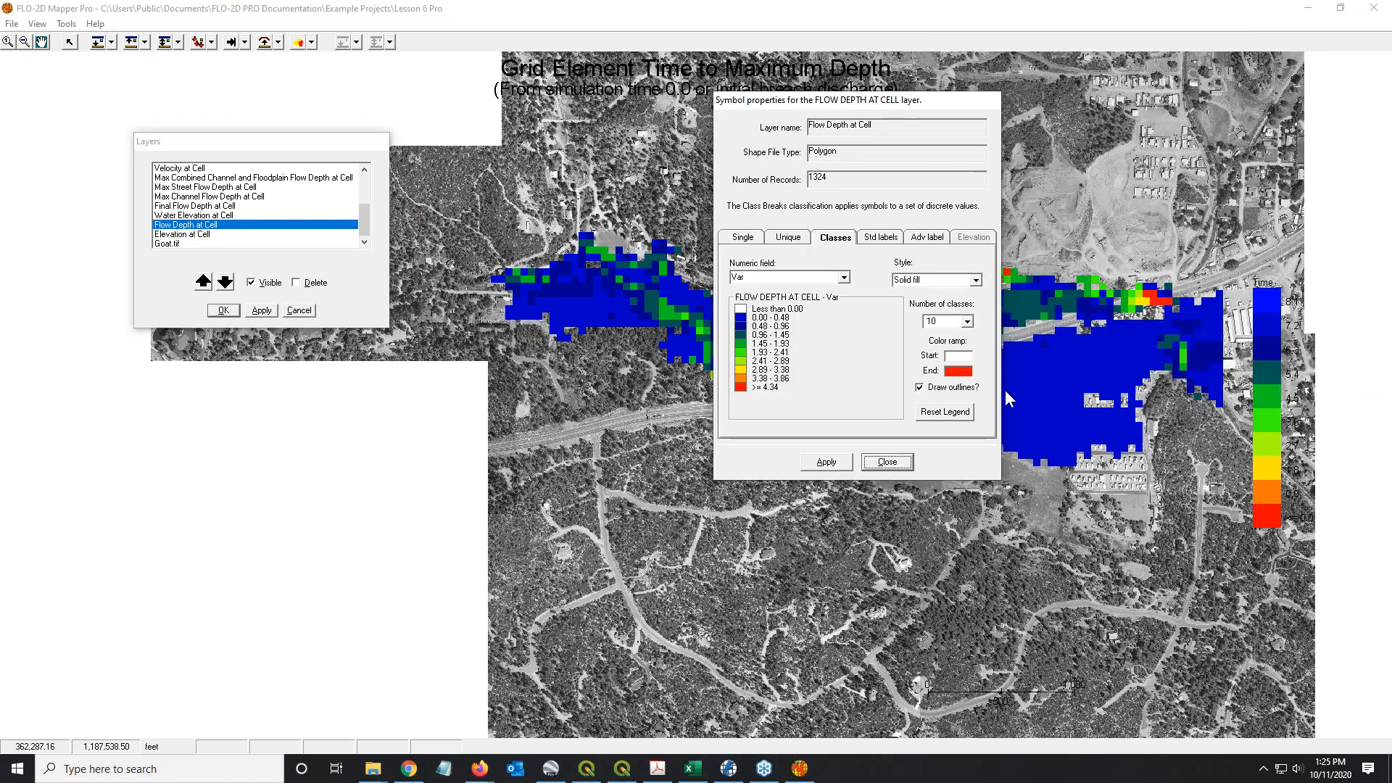
pyautogui.click(958, 371)
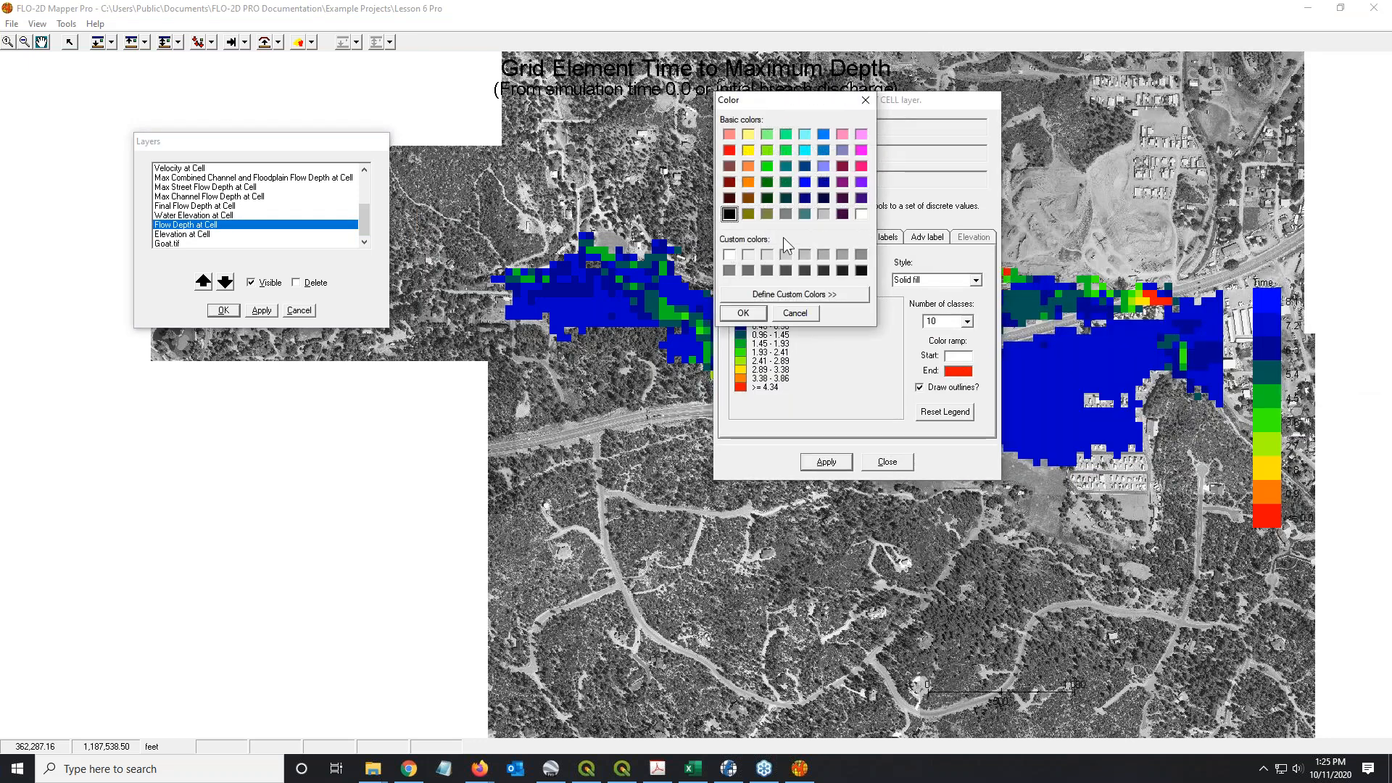
pyautogui.click(805, 183)
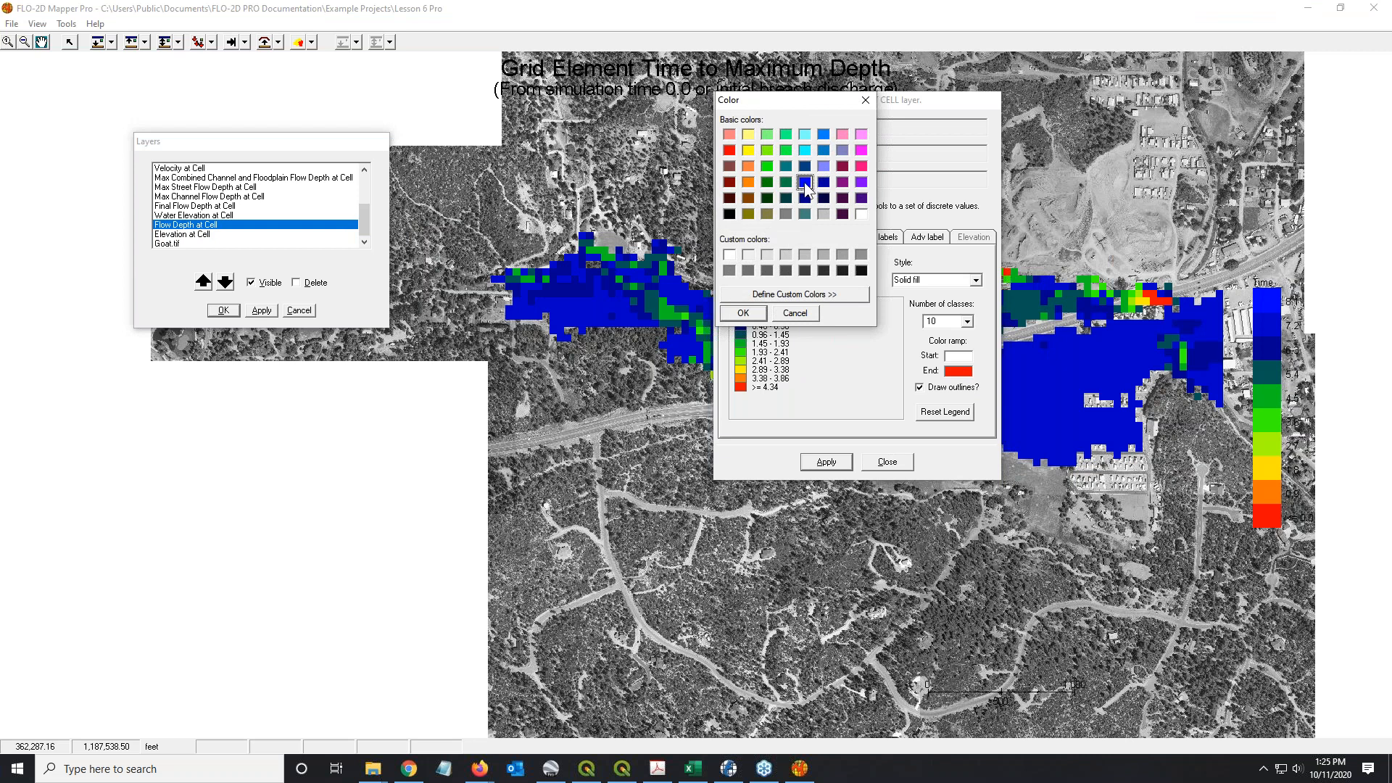
pyautogui.click(743, 312)
pyautogui.click(945, 411)
pyautogui.click(826, 462)
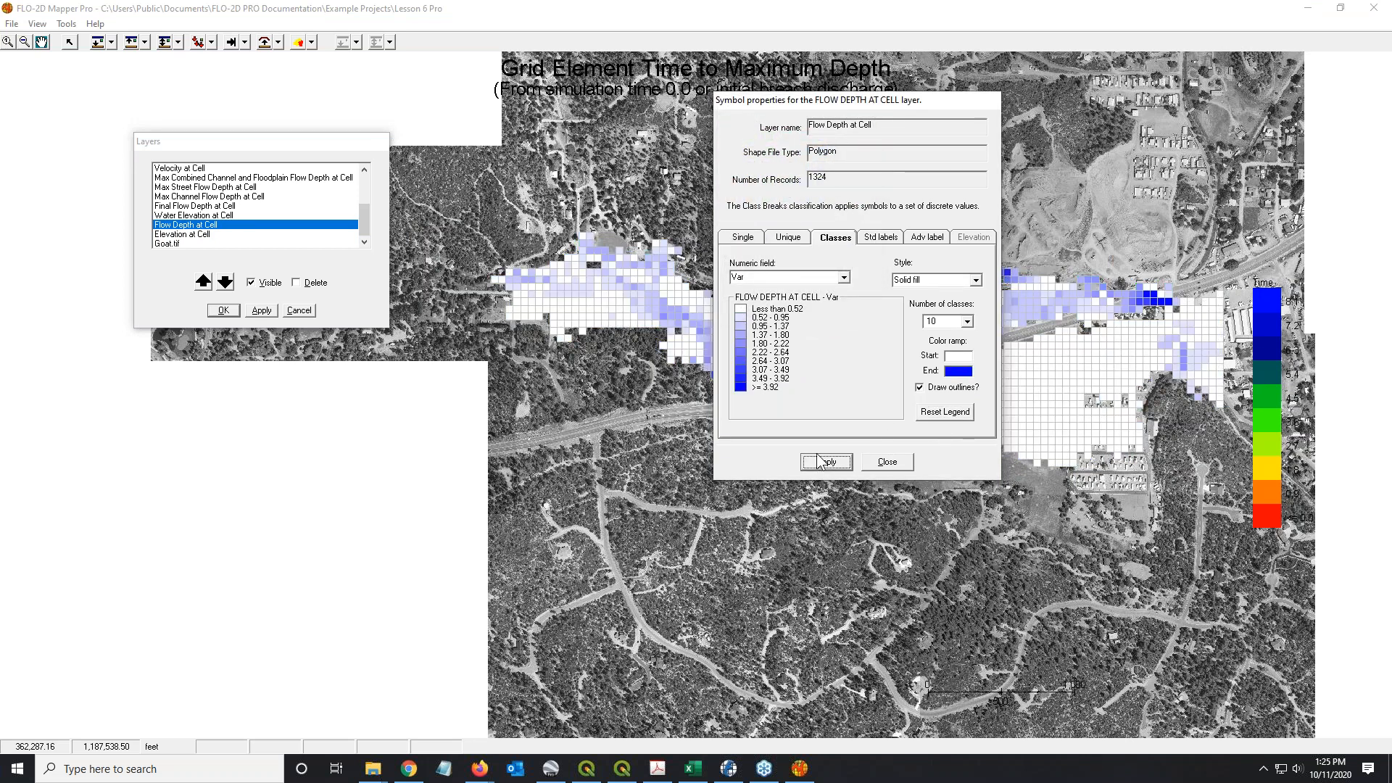
# Step: Reclassify the Flow Depth at Cell legend into 5 classes, and view the layer's standard label options
pyautogui.moveTo(884, 103); pyautogui.dragTo(759, 351)
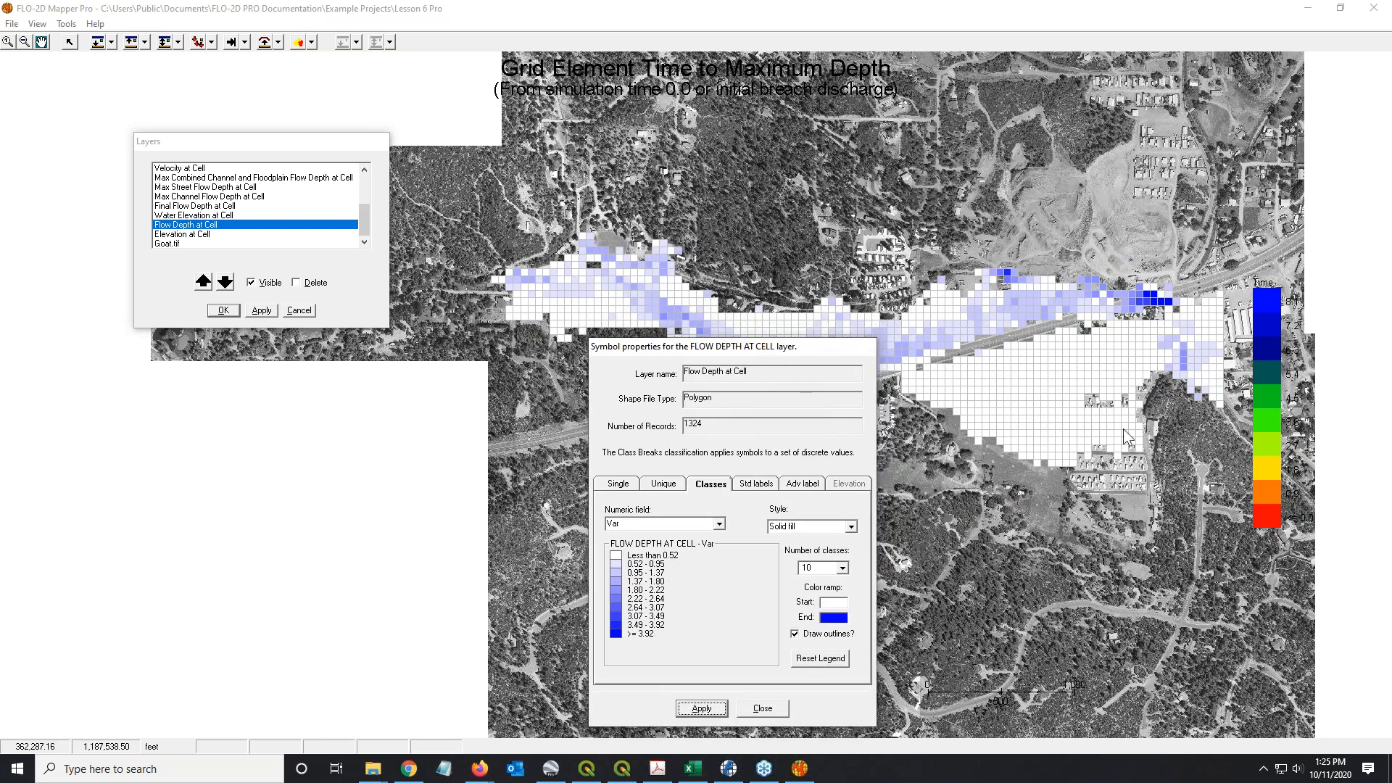
pyautogui.click(842, 568)
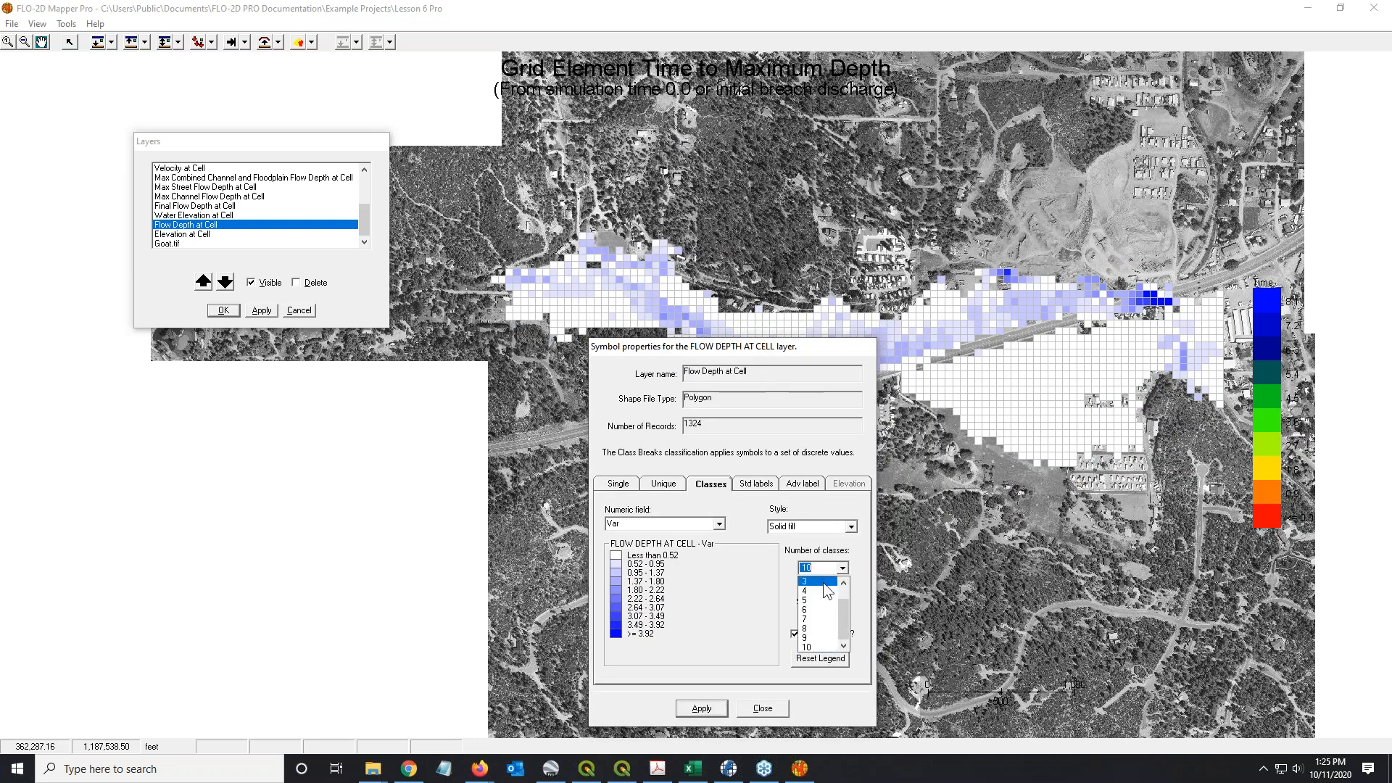
pyautogui.click(820, 611)
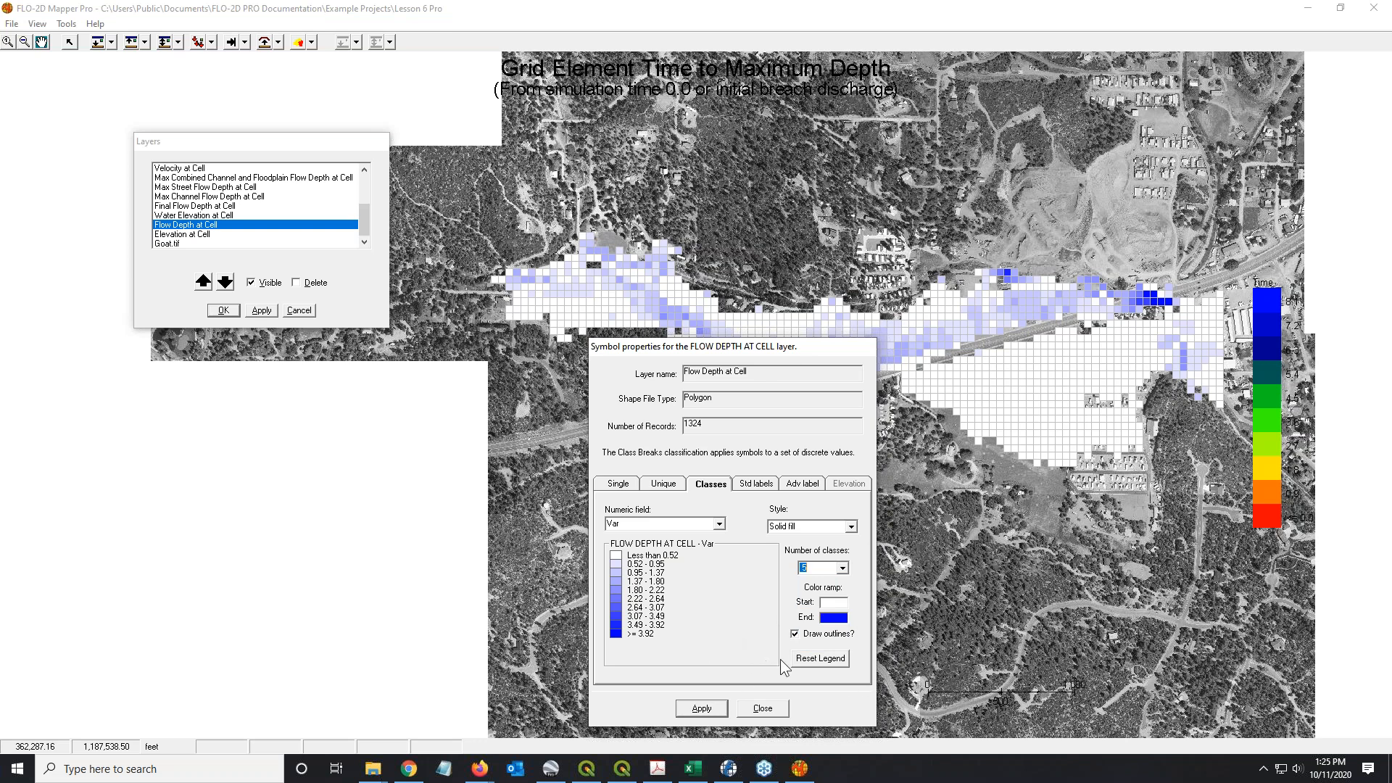
pyautogui.click(819, 659)
pyautogui.click(708, 712)
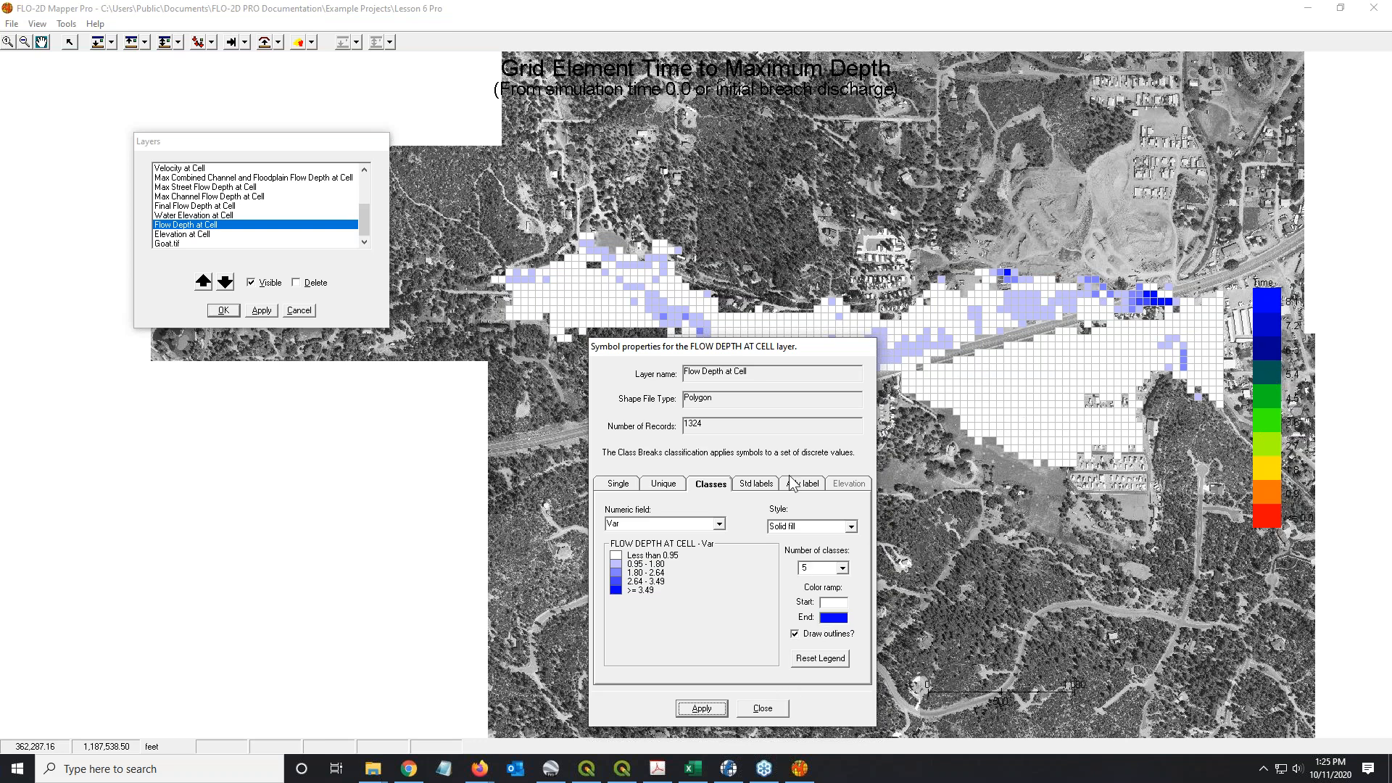
pyautogui.click(754, 486)
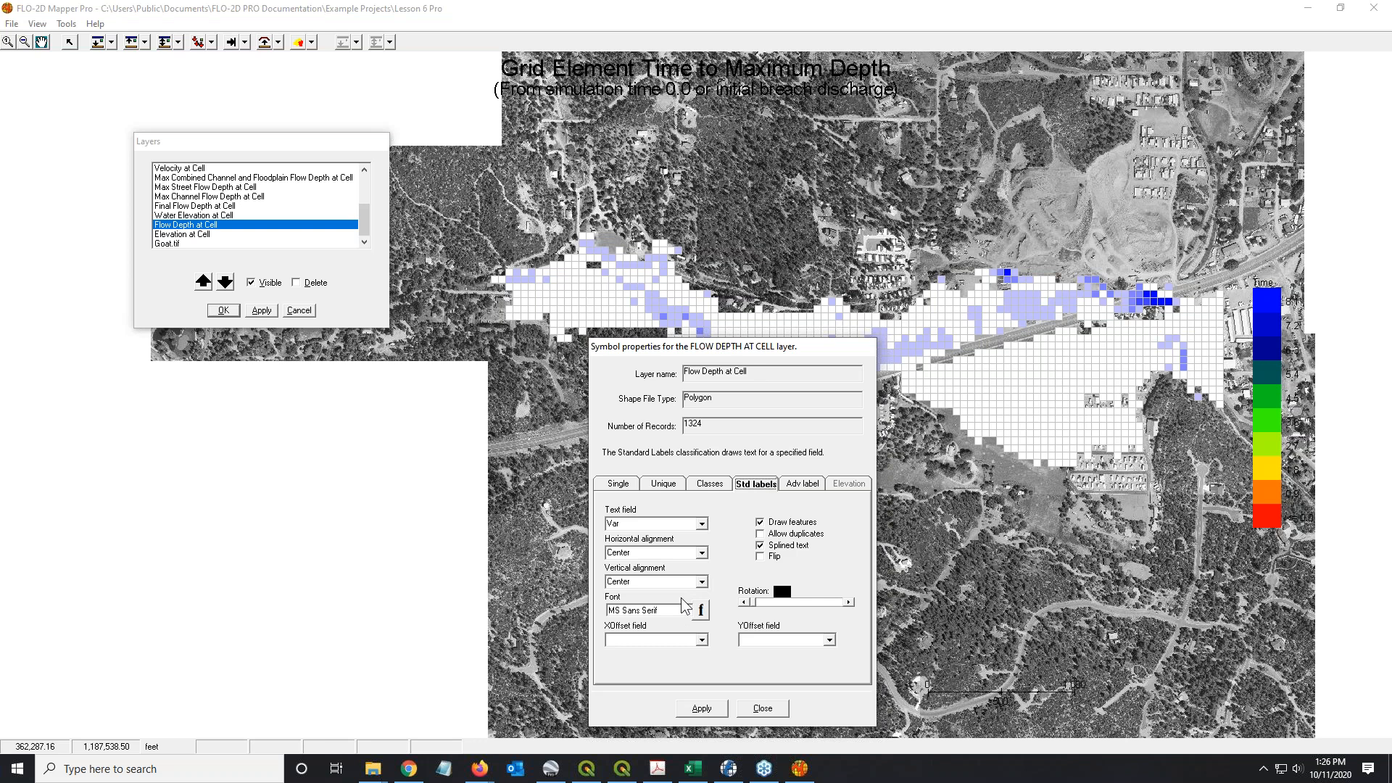
pyautogui.click(775, 712)
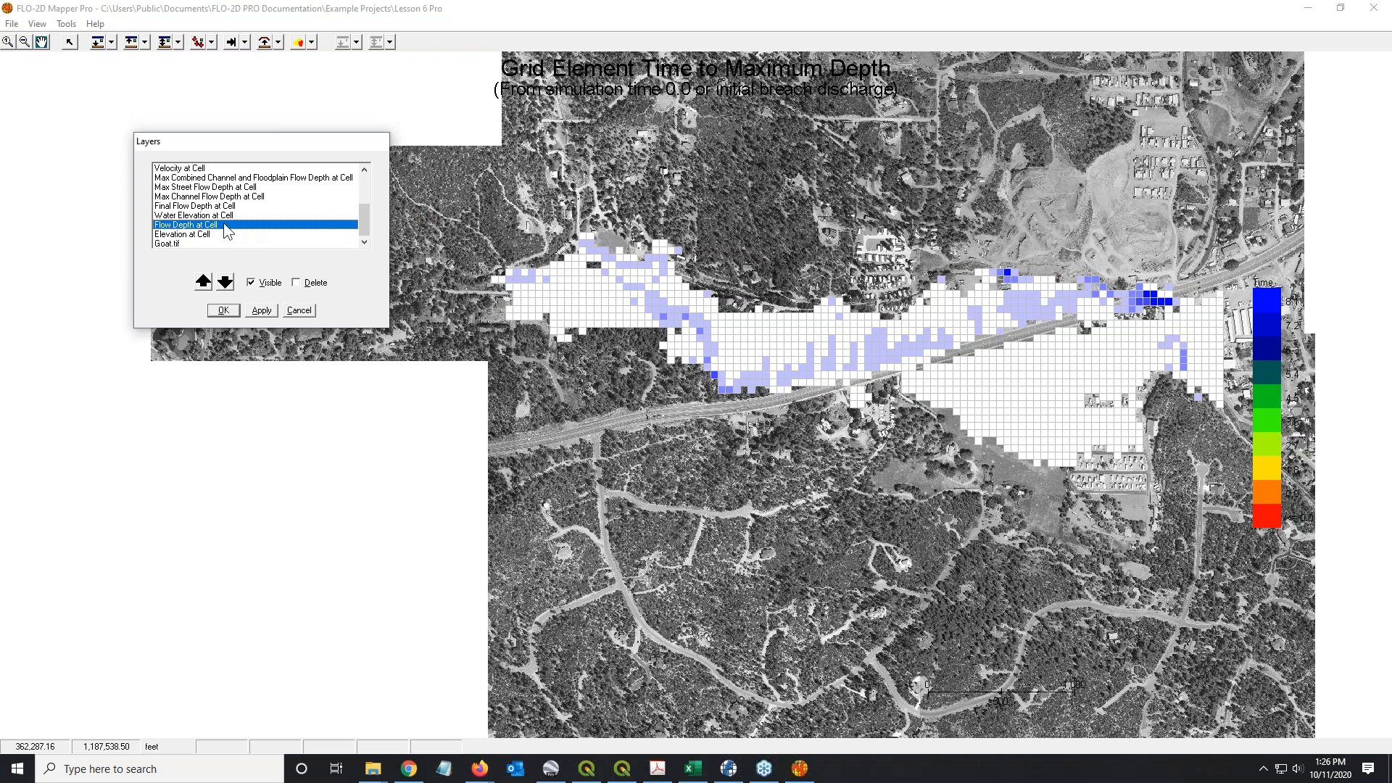
# Step: Apply the layer settings, closing the layers list, and redraw the map
pyautogui.click(262, 310)
pyautogui.click(229, 312)
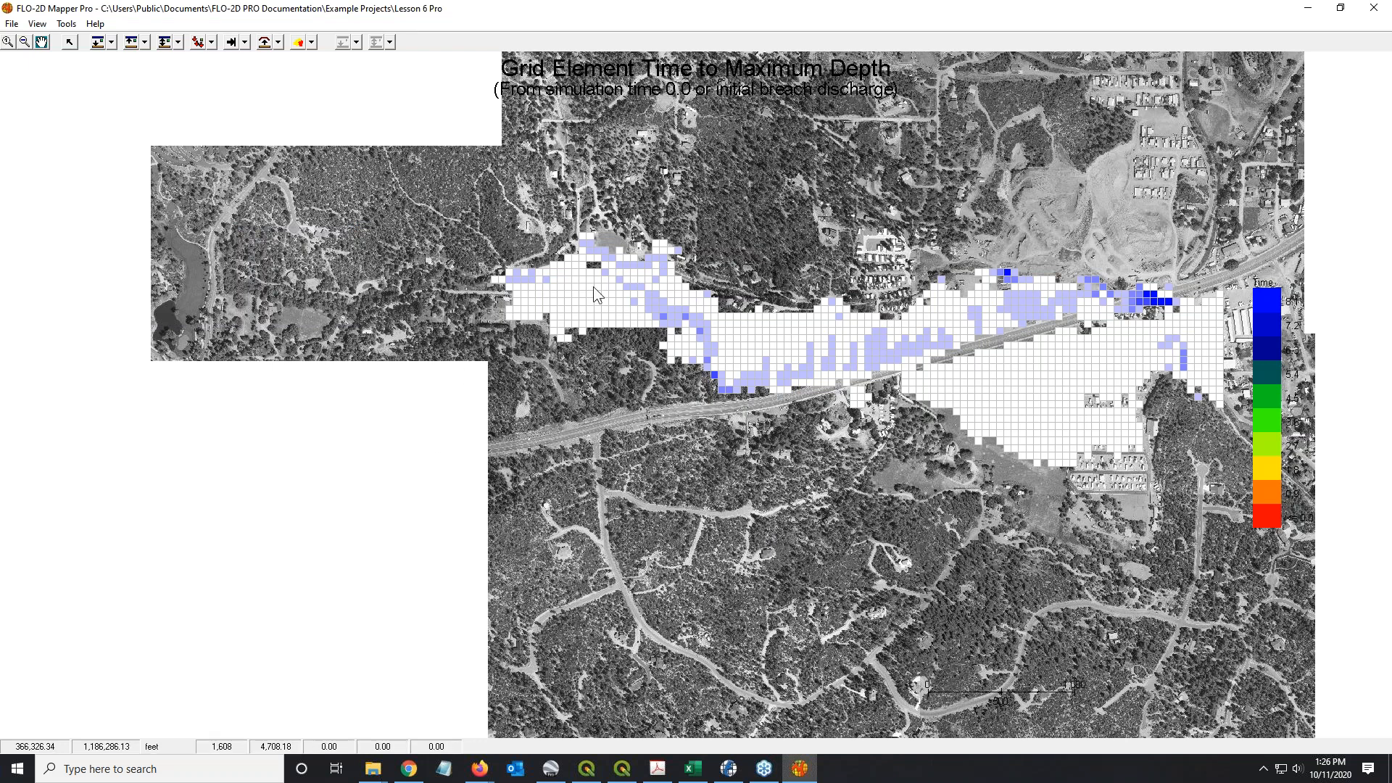
pyautogui.click(37, 23)
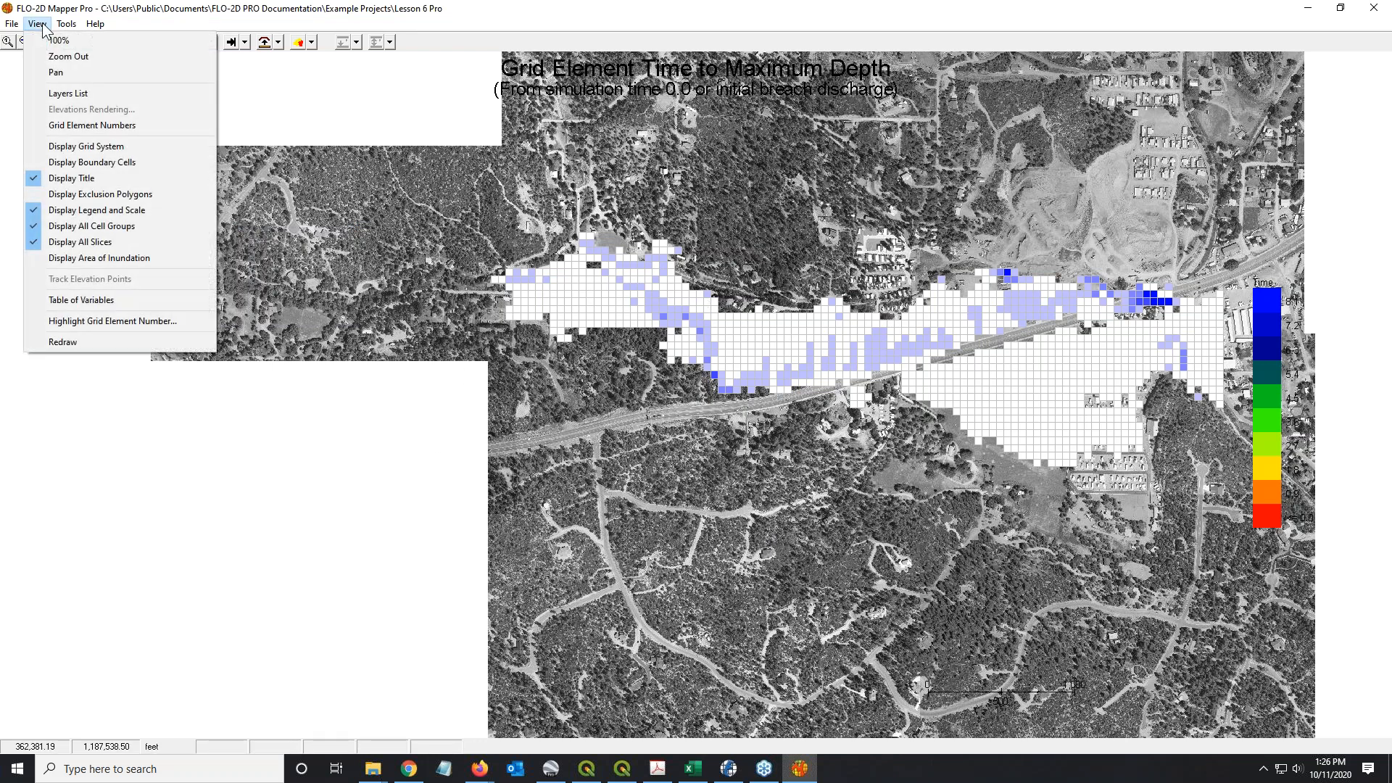
pyautogui.click(66, 345)
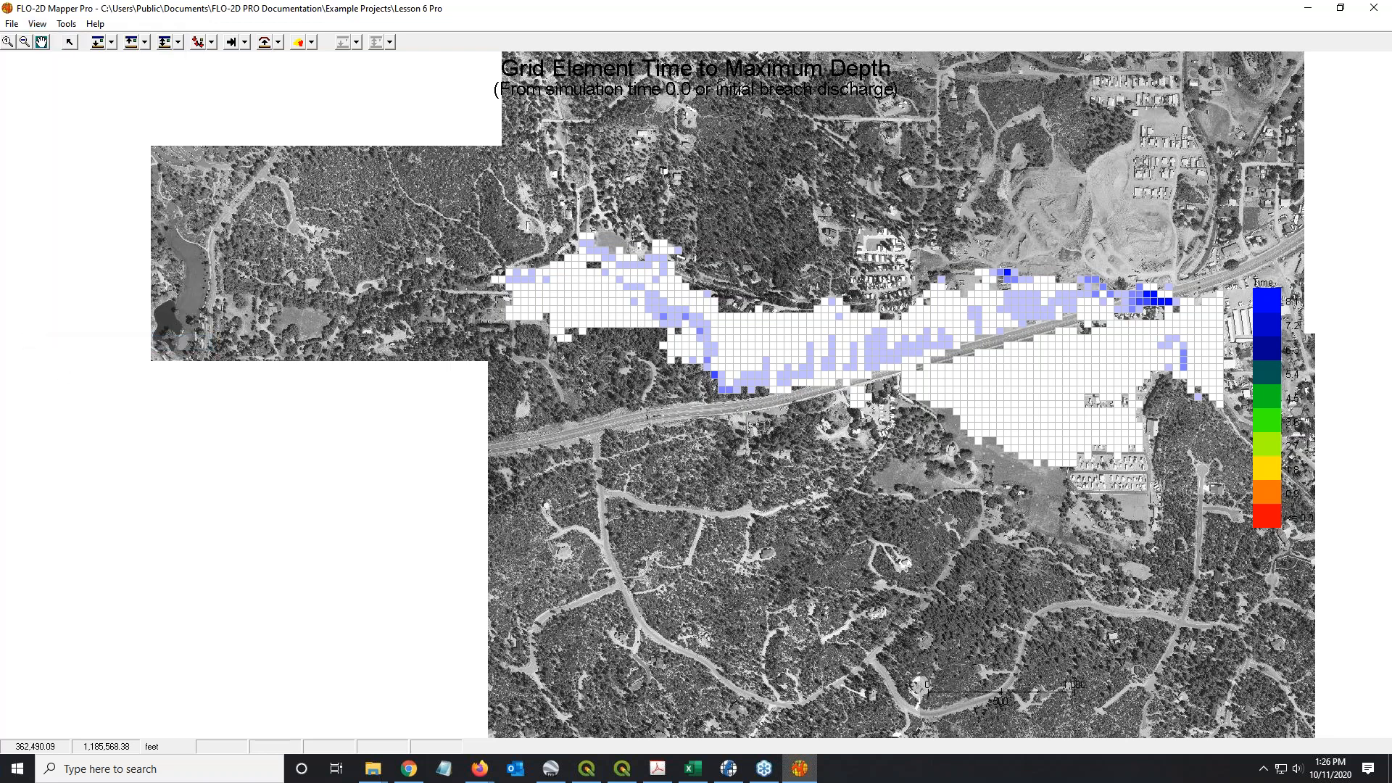
# Step: Display the grid system over the aerial image
pyautogui.click(12, 24)
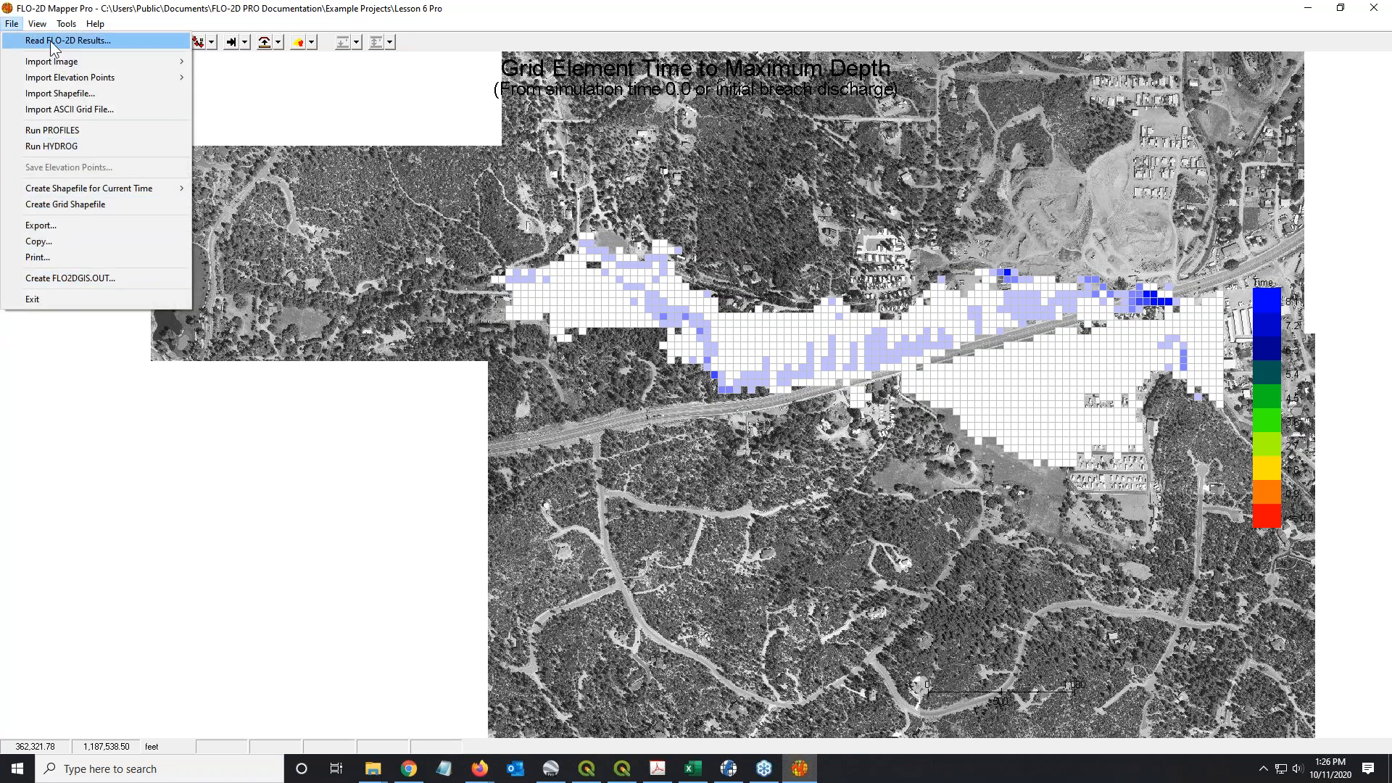
pyautogui.moveTo(37, 23)
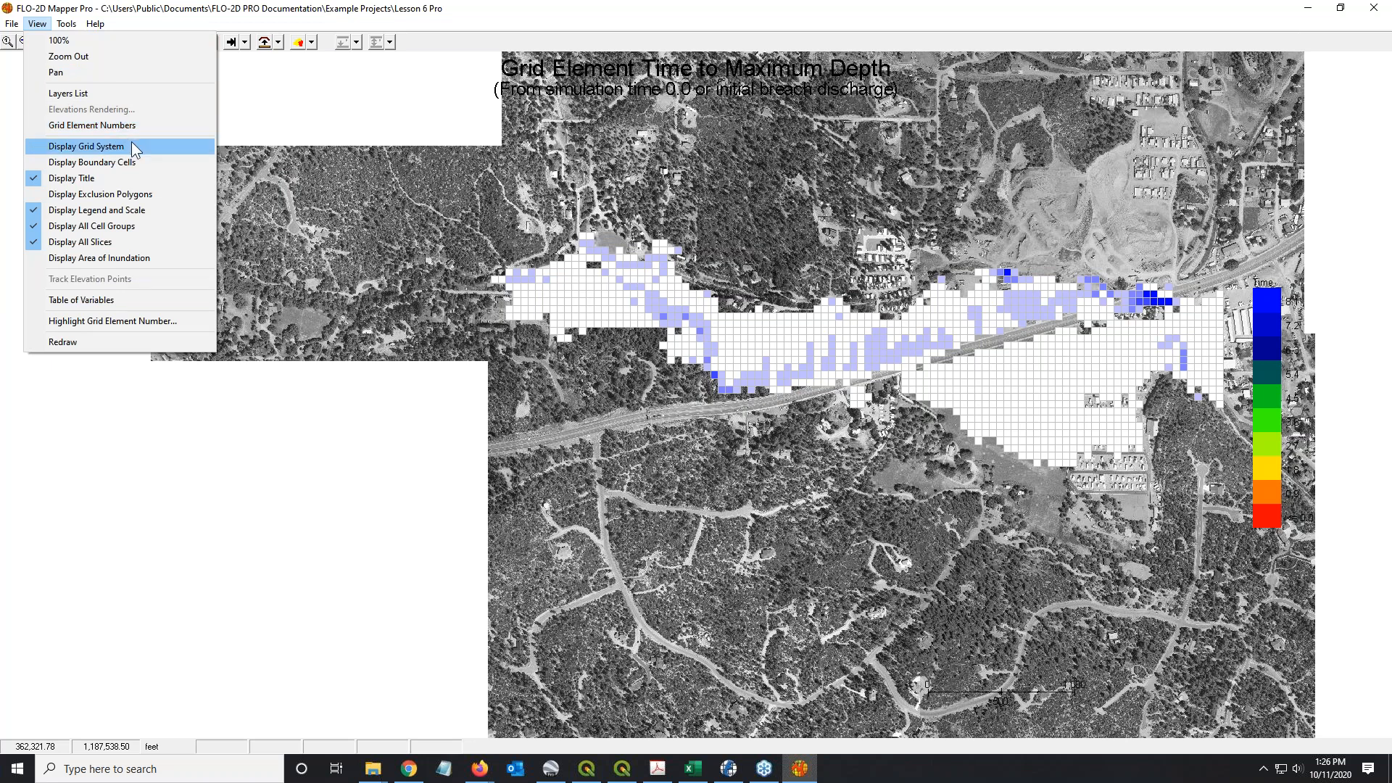
pyautogui.click(126, 146)
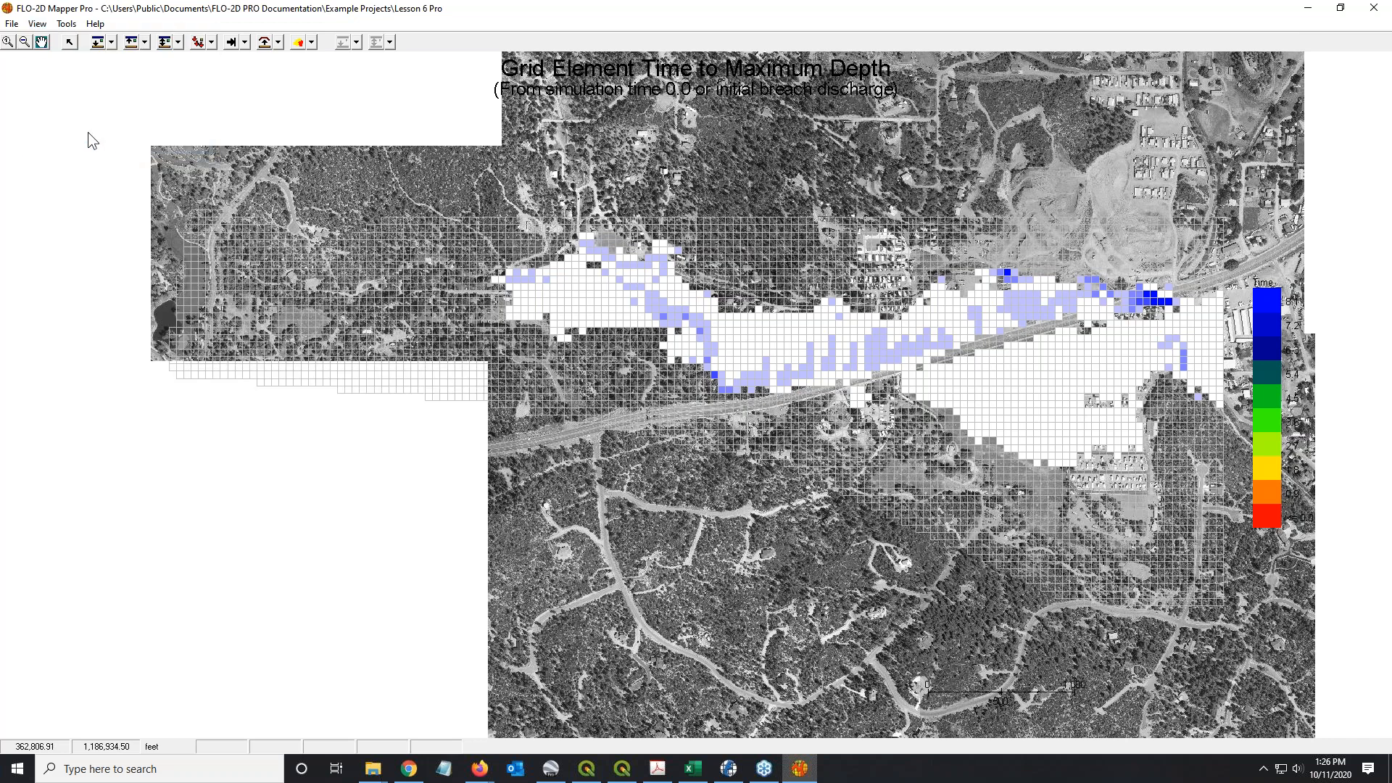
# Step: Display the boundary cells on the map and hide the grid system
pyautogui.click(36, 25)
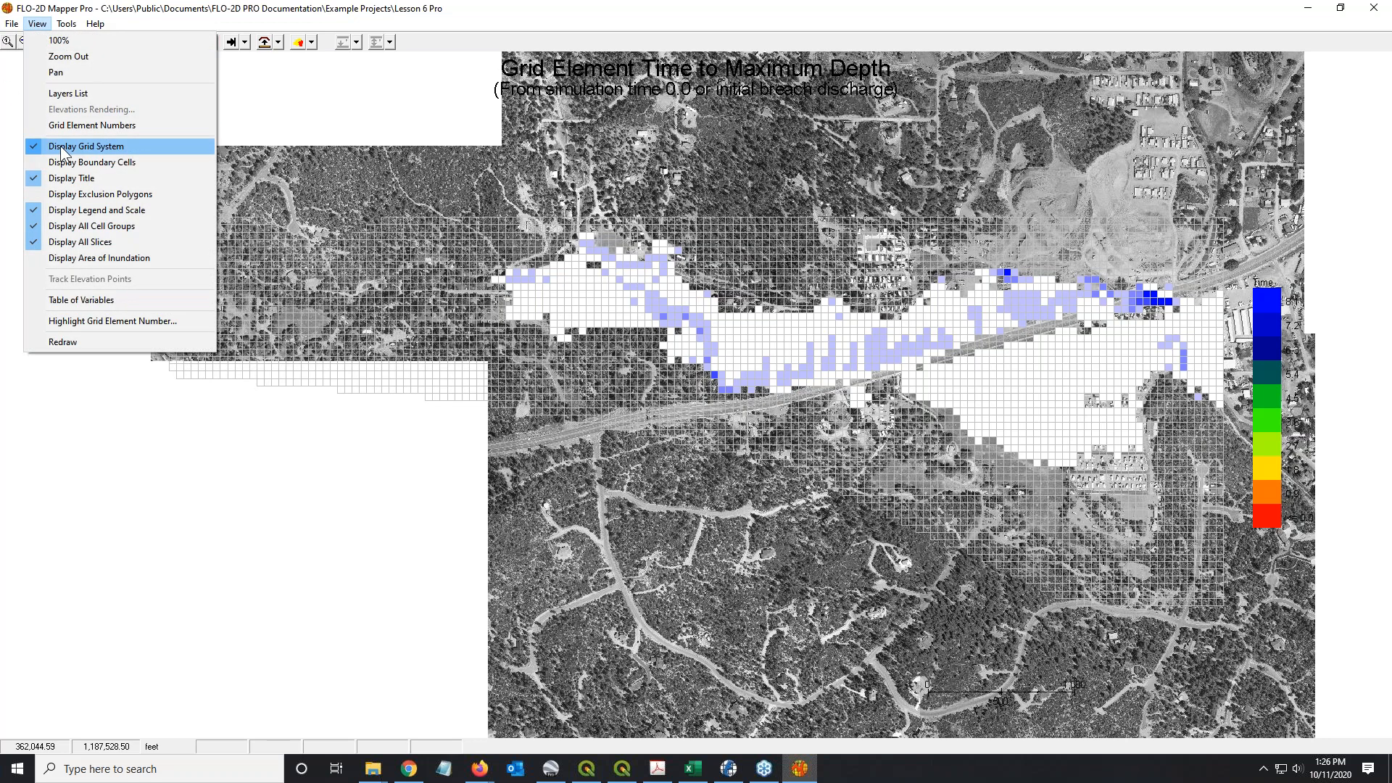
pyautogui.click(66, 162)
pyautogui.click(36, 24)
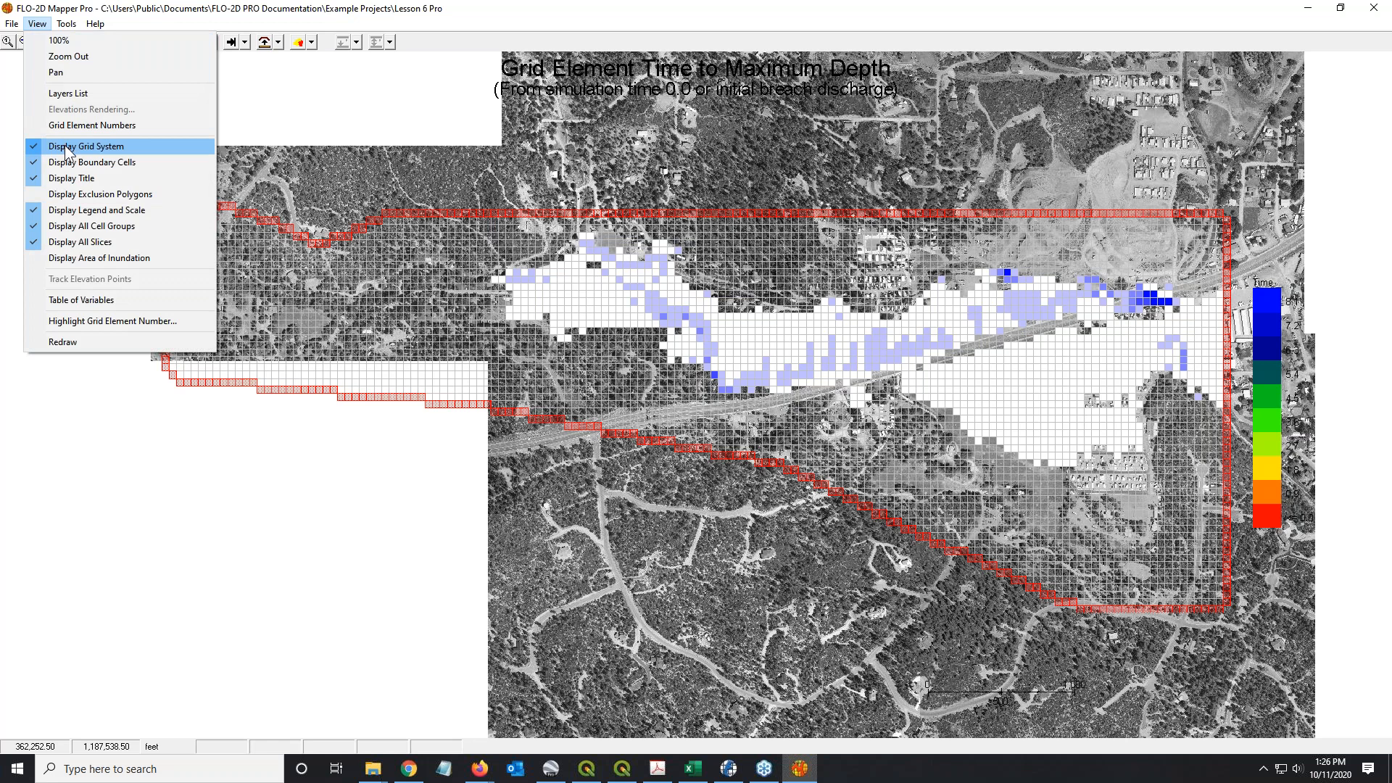
pyautogui.click(66, 149)
# Step: View the table of variables for the grid elements and close it
pyautogui.click(36, 24)
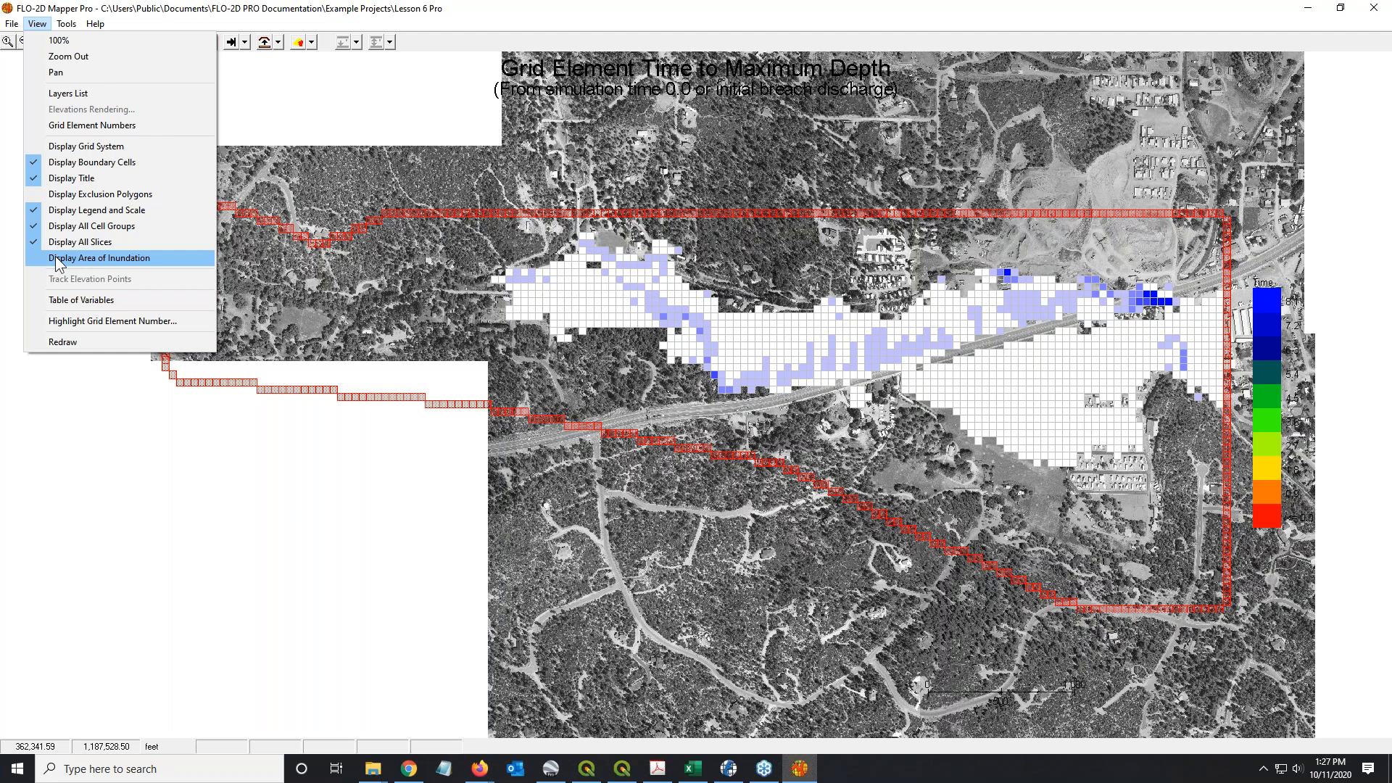
pyautogui.click(62, 304)
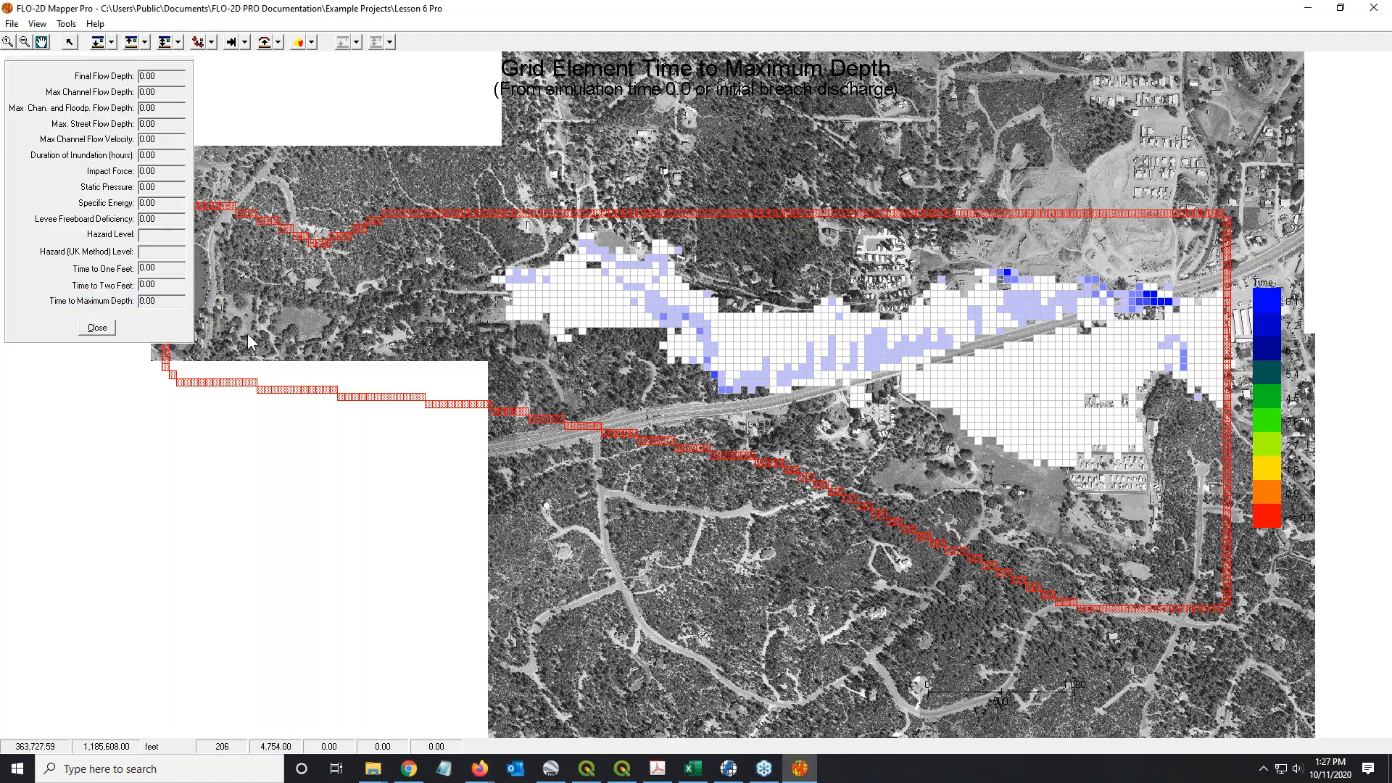
pyautogui.click(95, 328)
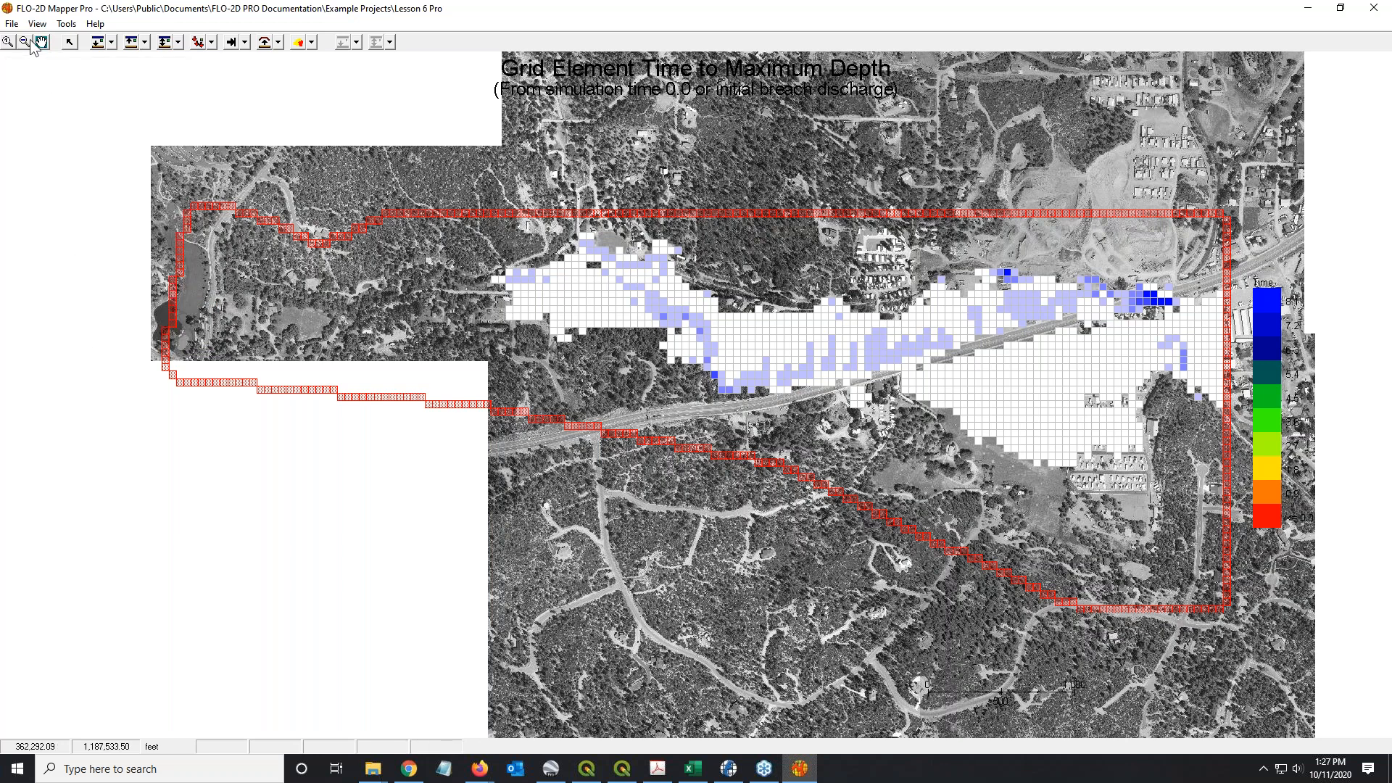
# Step: Highlight grid element 100 with the zoom set to 50%, and return the map to its full extent
pyautogui.click(37, 24)
pyautogui.click(42, 320)
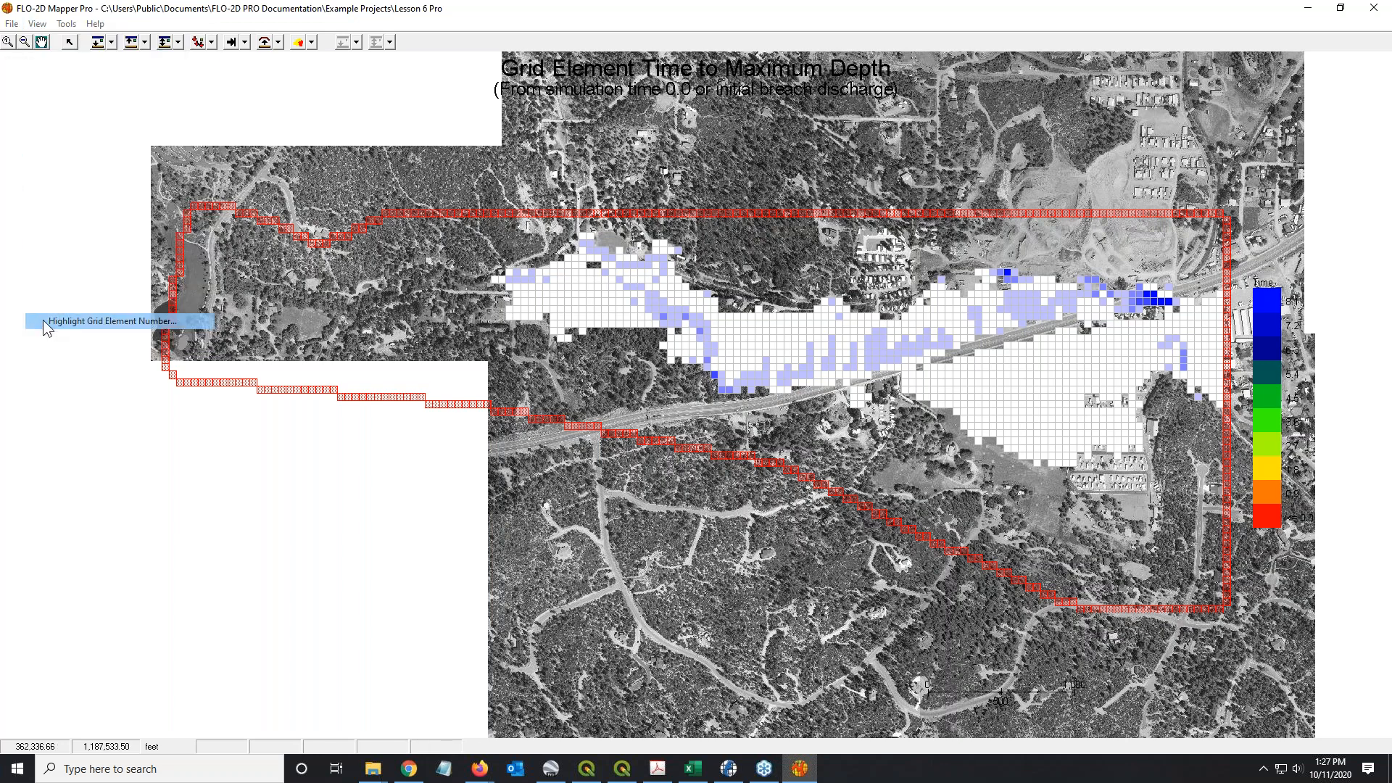
pyautogui.write('100')
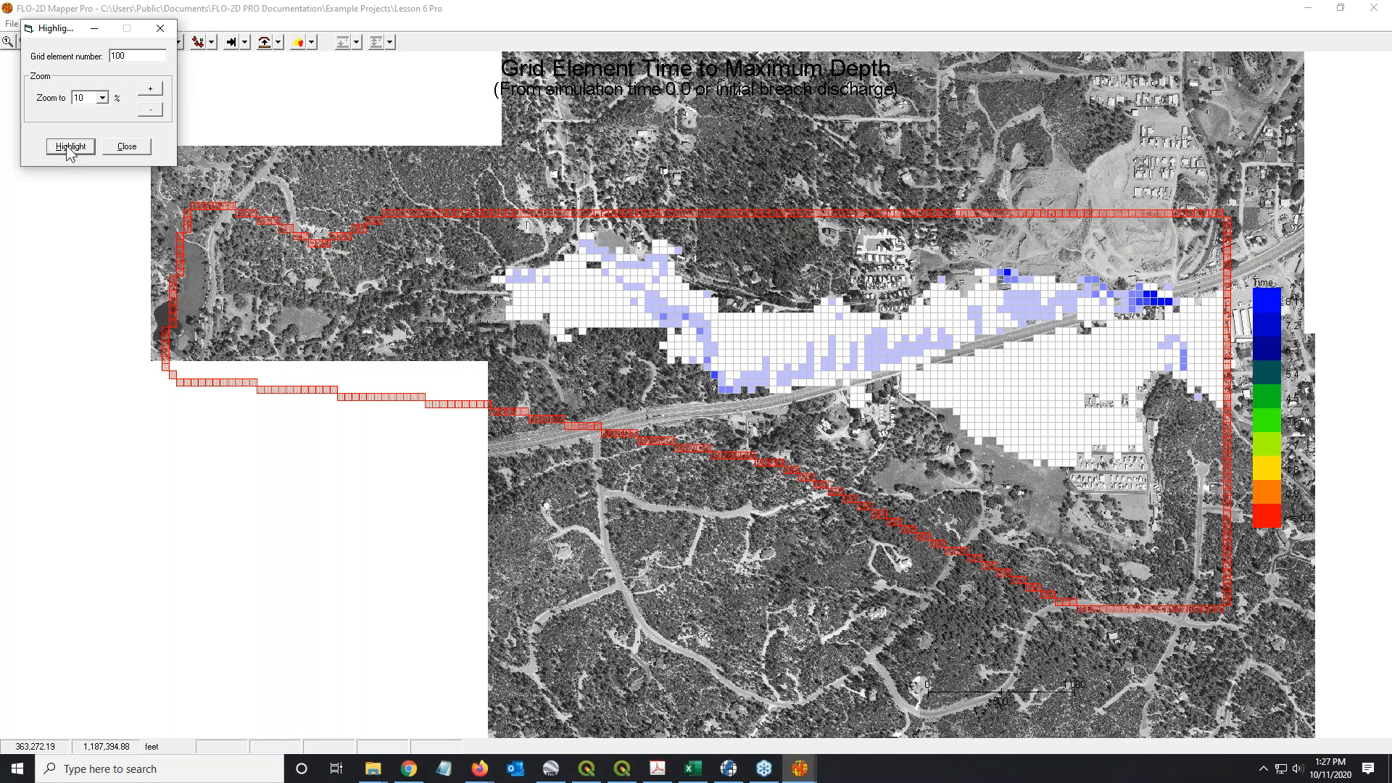
pyautogui.click(84, 99)
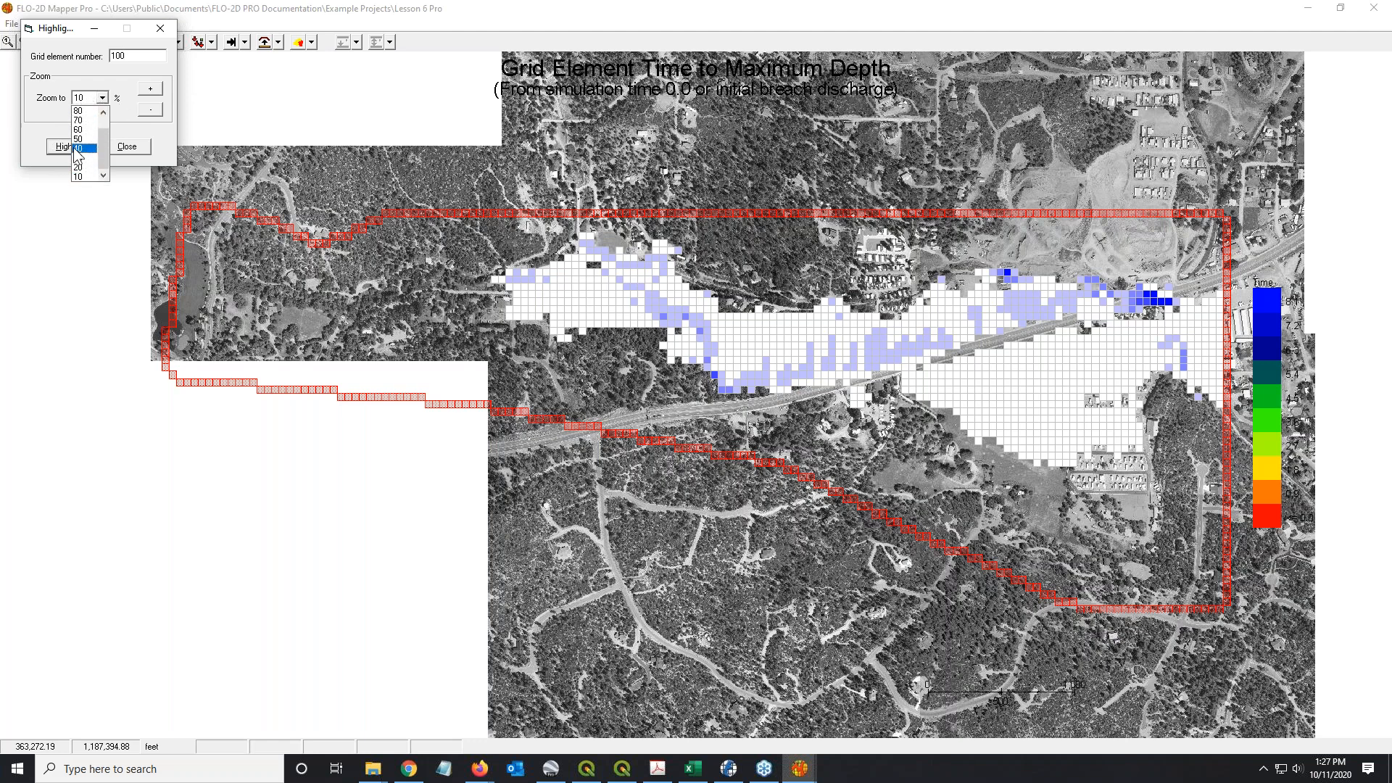
pyautogui.click(83, 100)
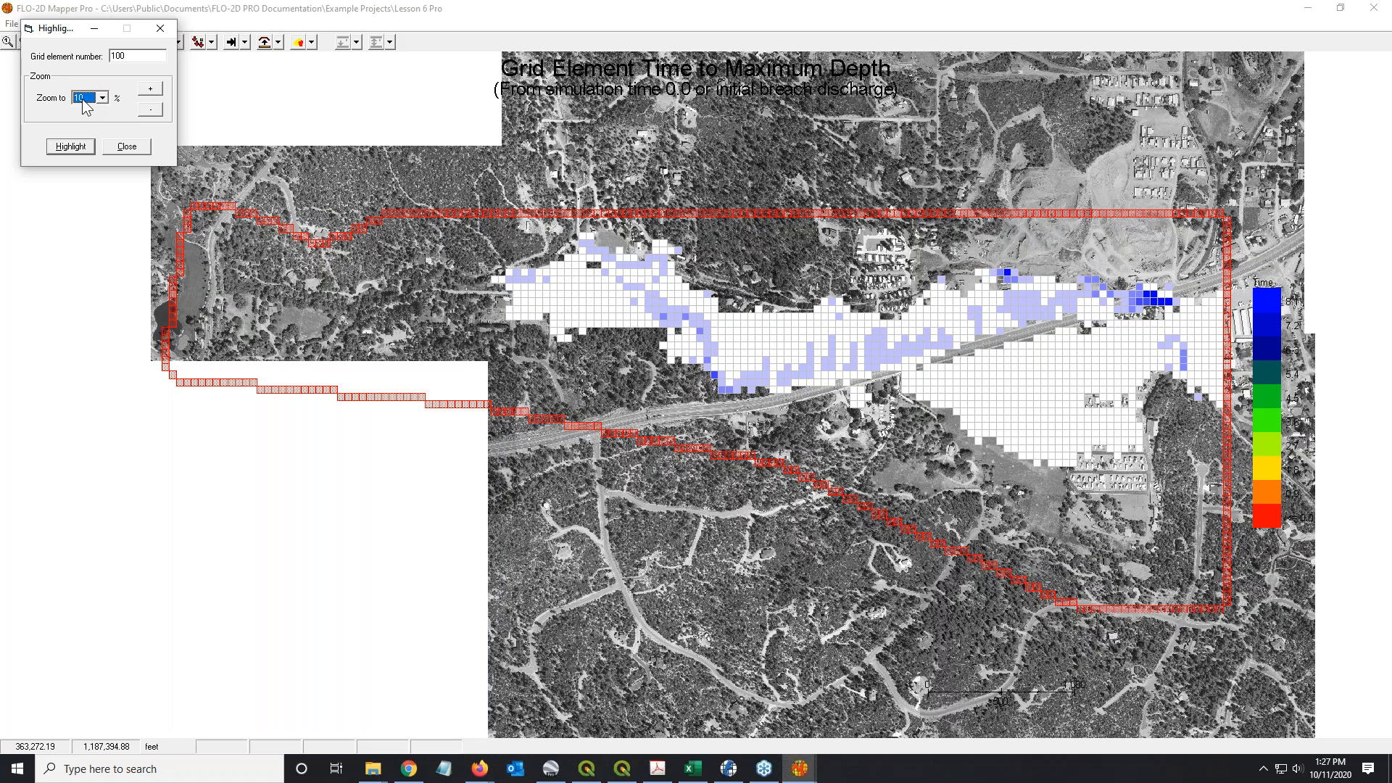
pyautogui.scroll(4, 82, 99)
pyautogui.click(63, 152)
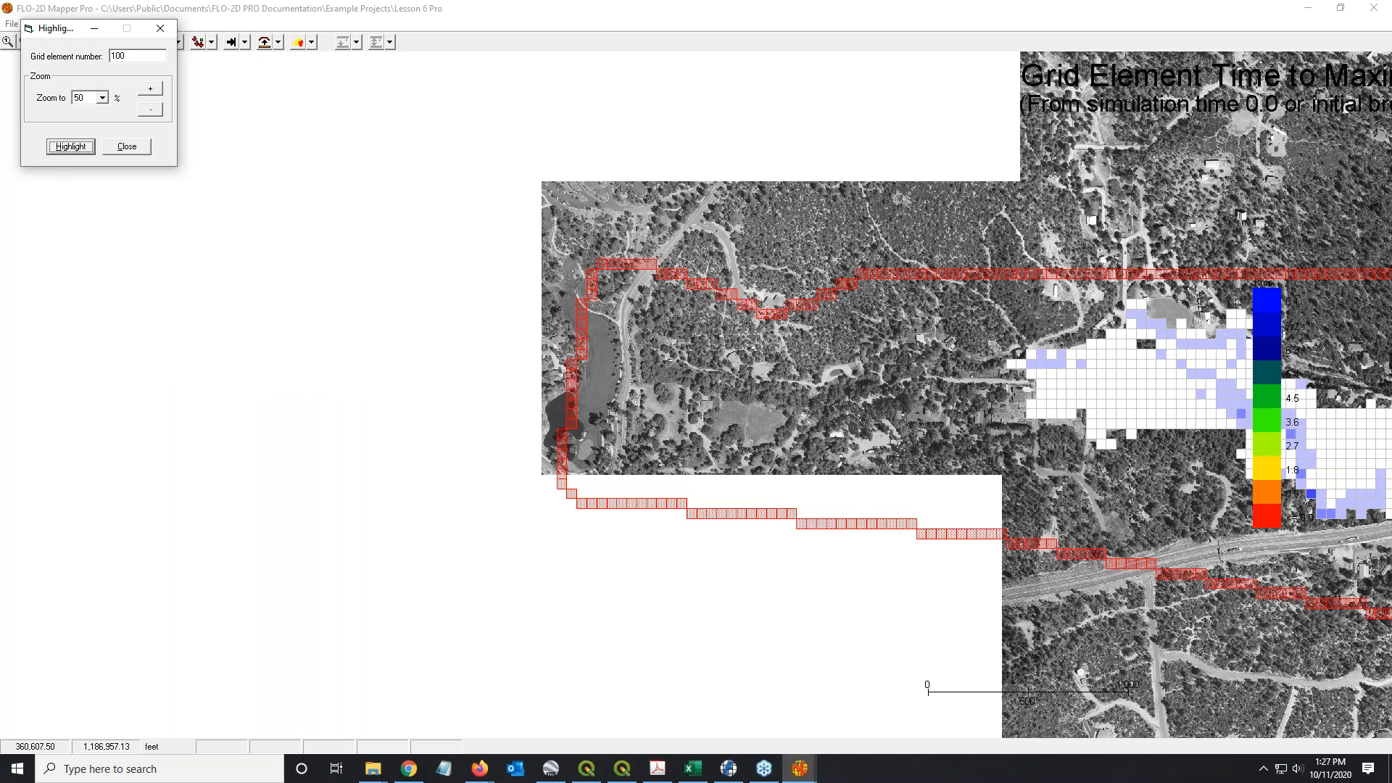
pyautogui.click(128, 147)
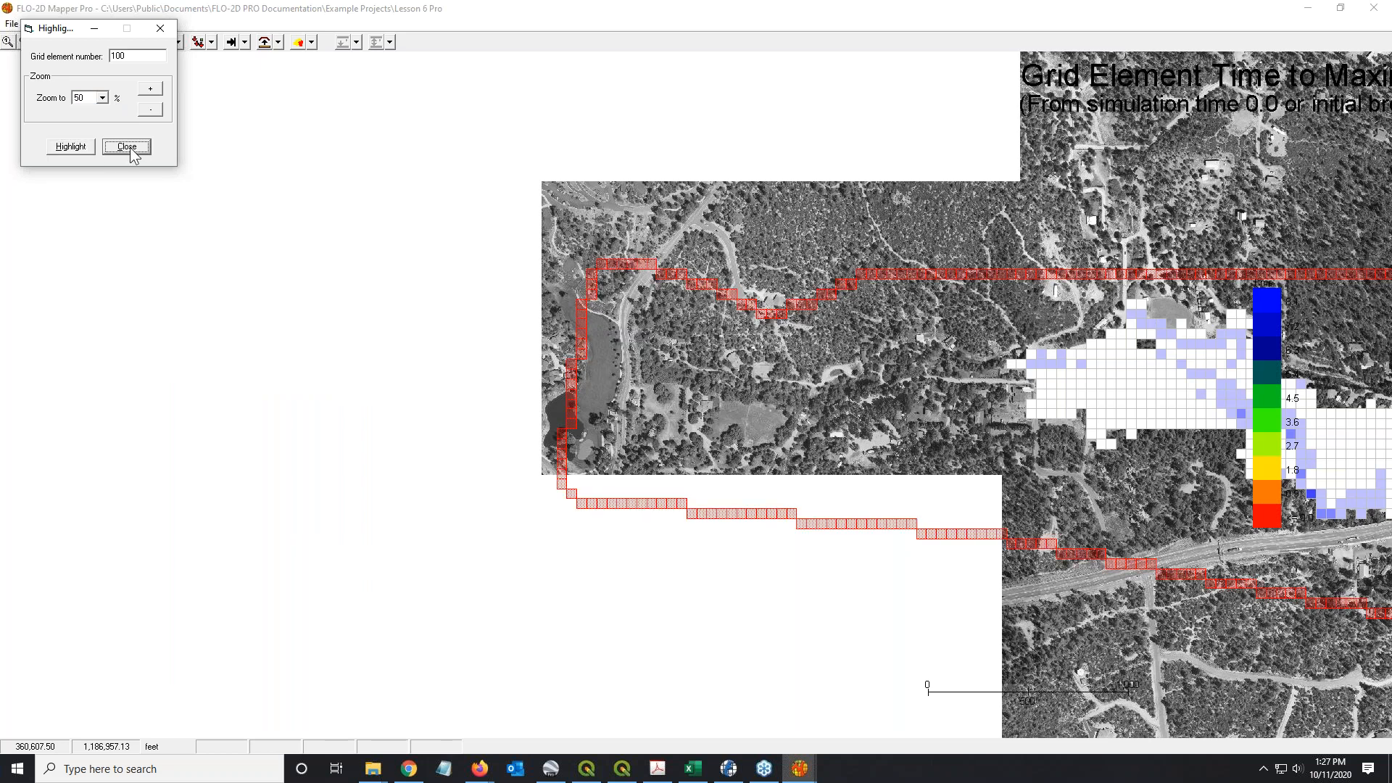
pyautogui.click(16, 42)
pyautogui.click(37, 23)
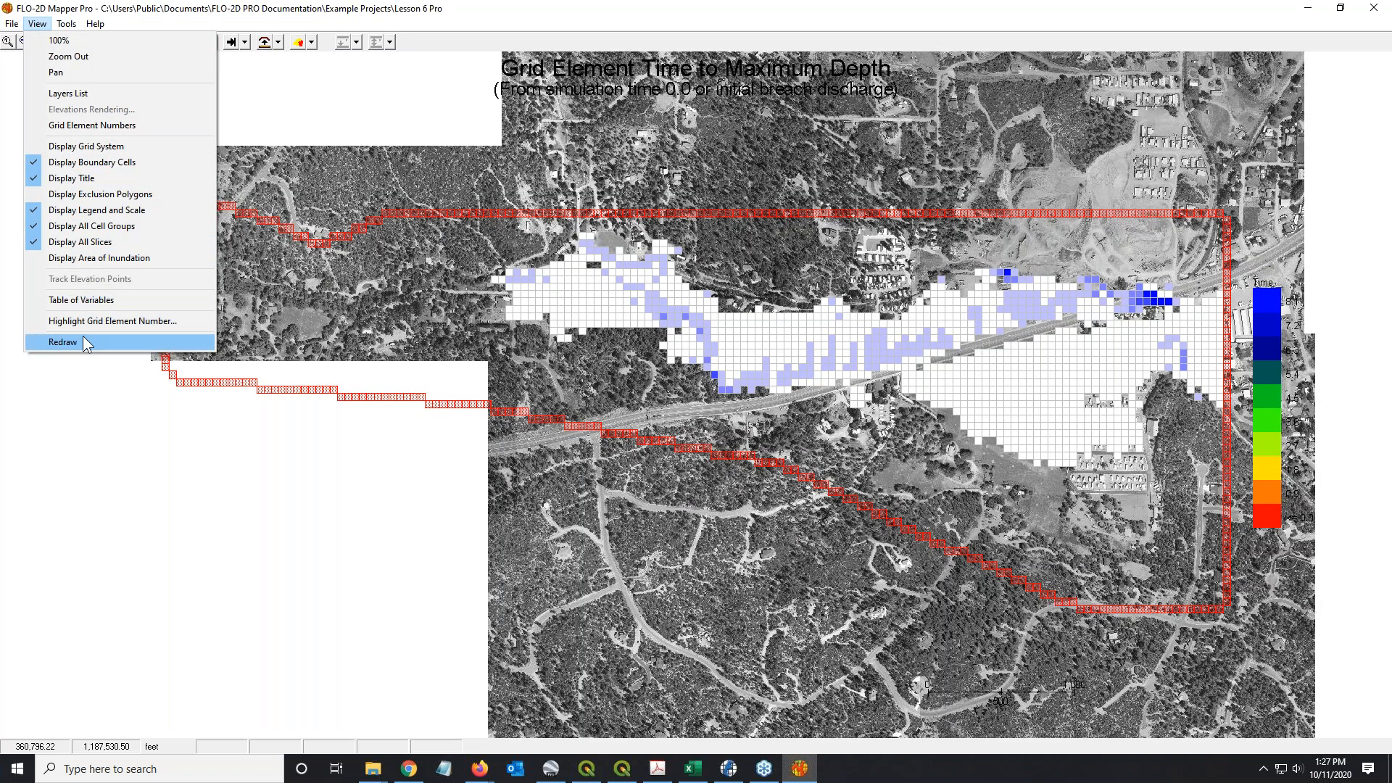
pyautogui.moveTo(66, 25)
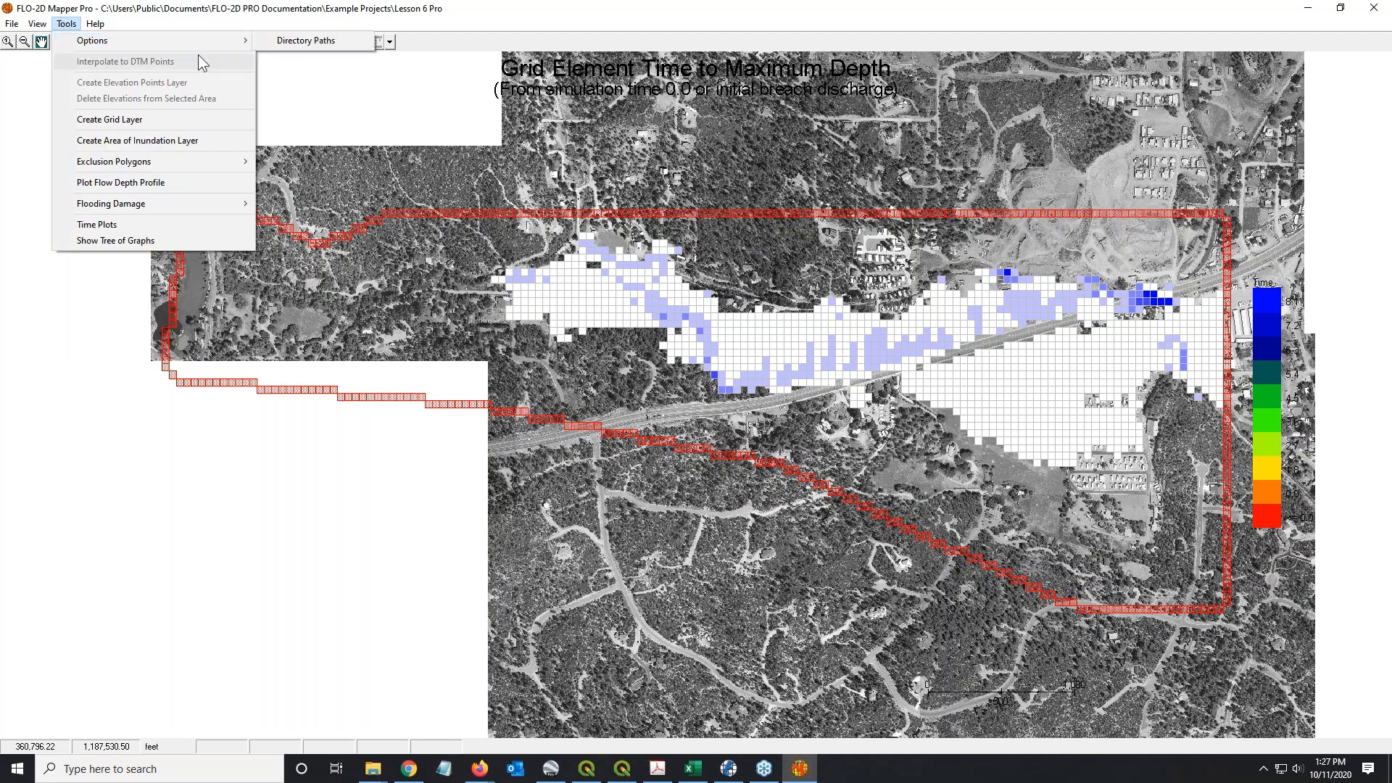
# Step: Create the grid layer for the Lesson 6 Pro project
pyautogui.moveTo(212, 35)
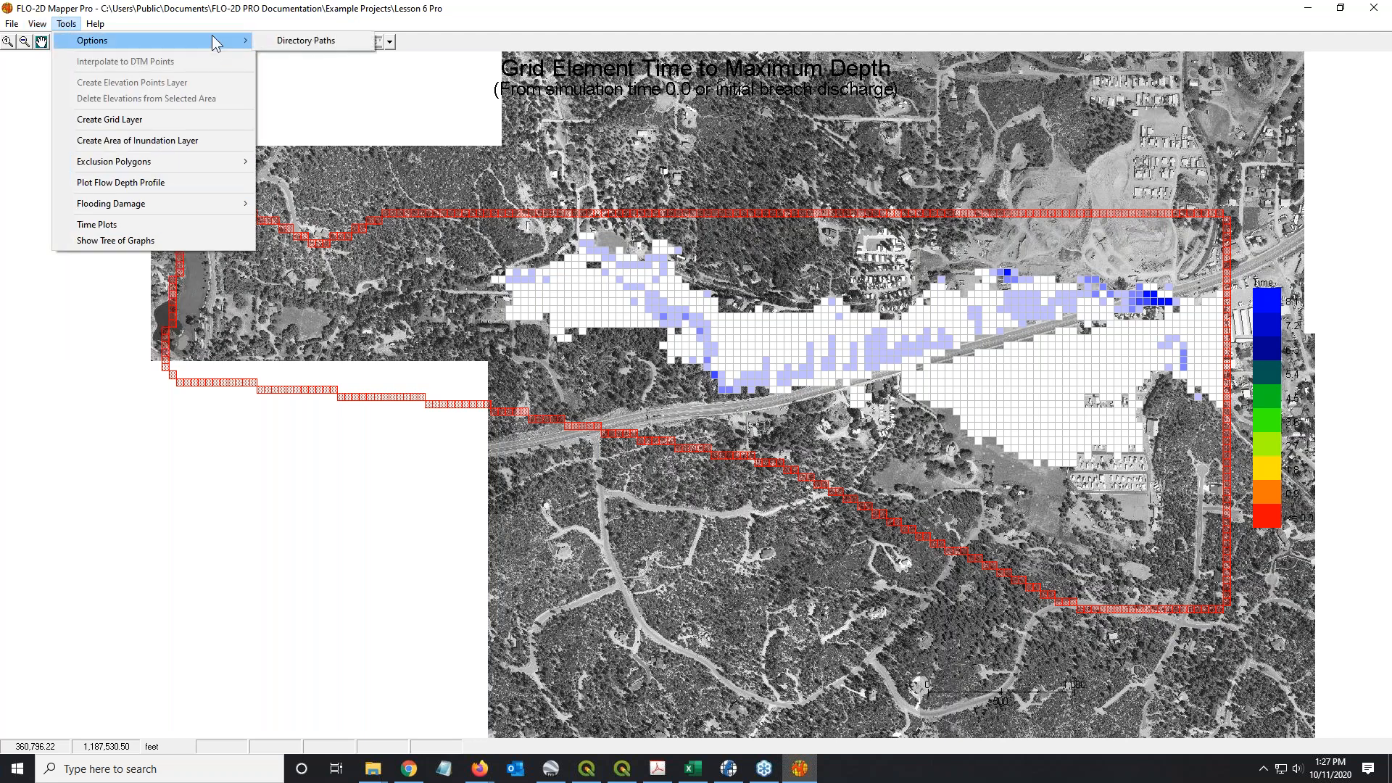
pyautogui.click(141, 122)
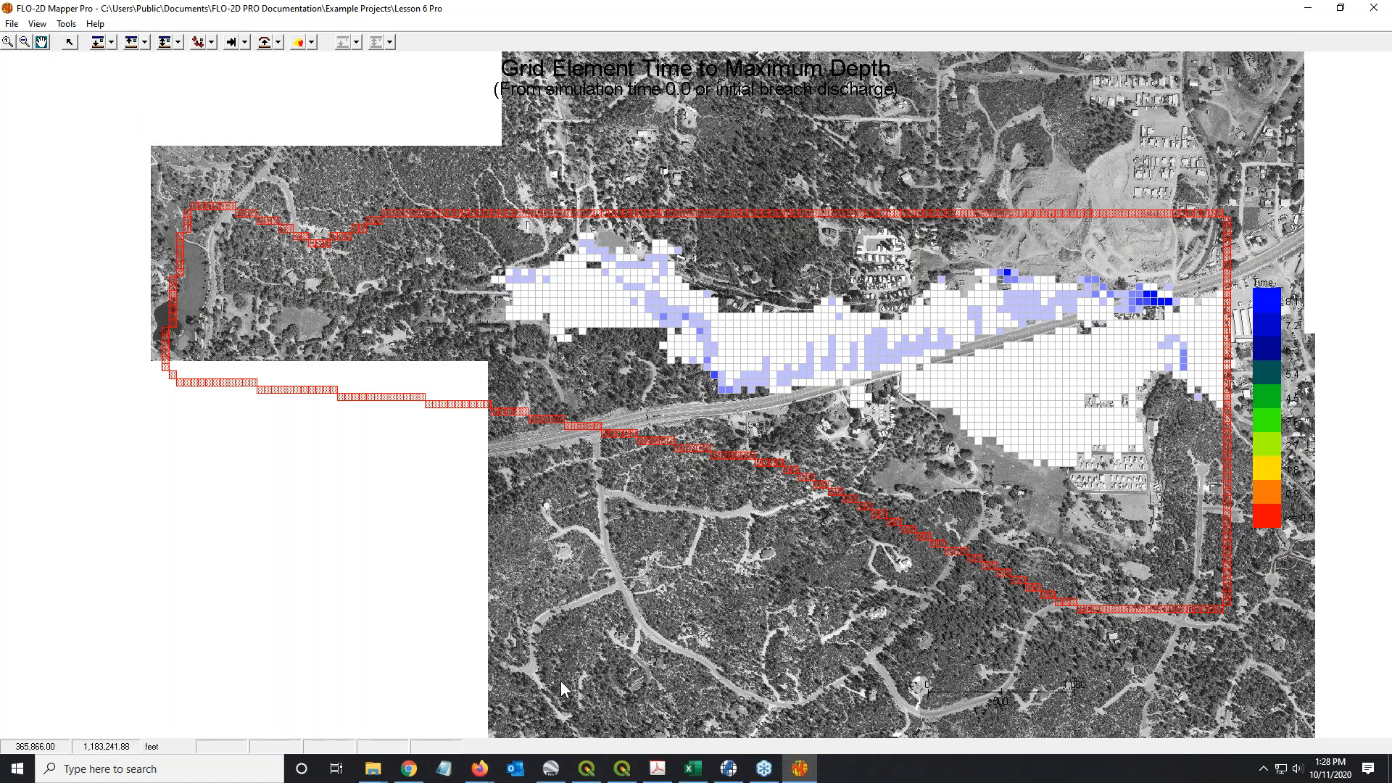
# Step: Switch to the Lesson 6 Pro folder in File Explorer and look through the file names beginning with M
pyautogui.moveTo(377, 778)
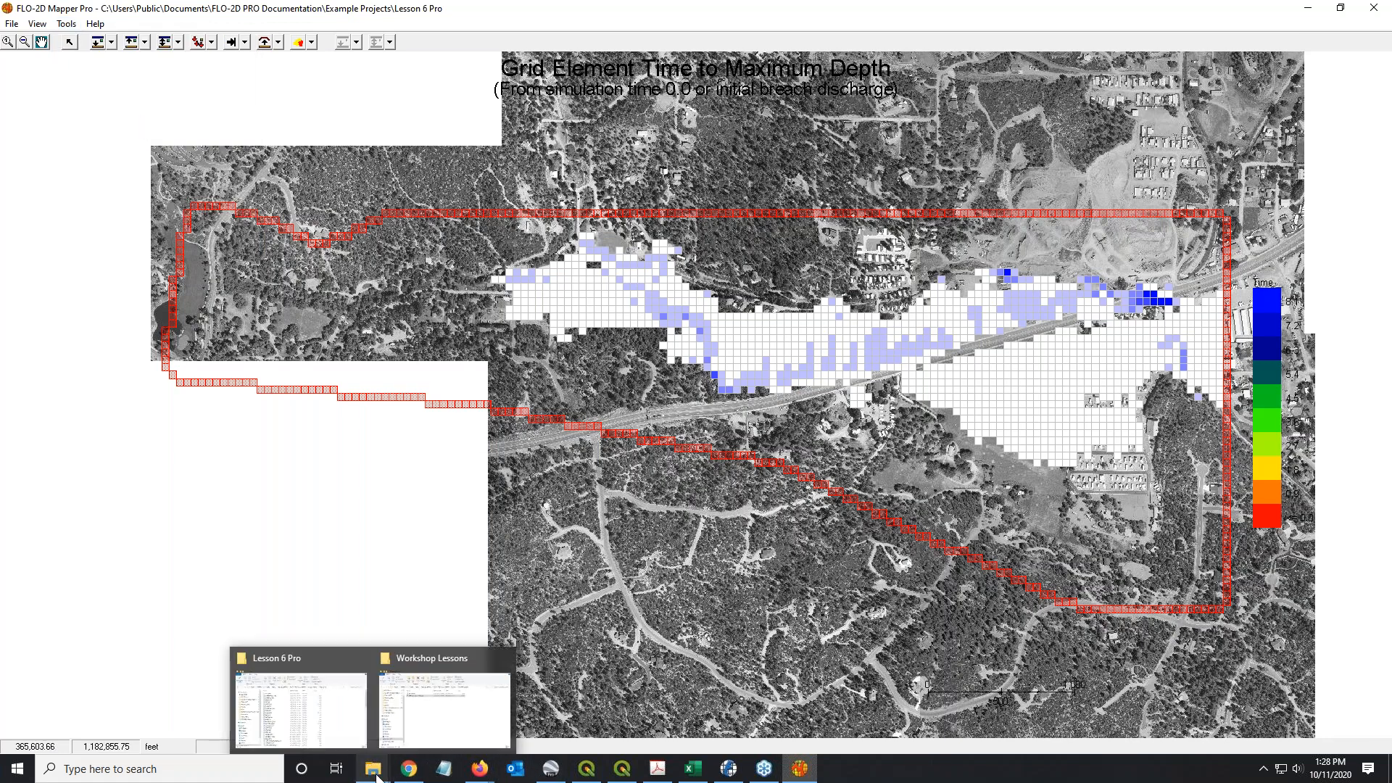
pyautogui.click(311, 721)
pyautogui.click(547, 412)
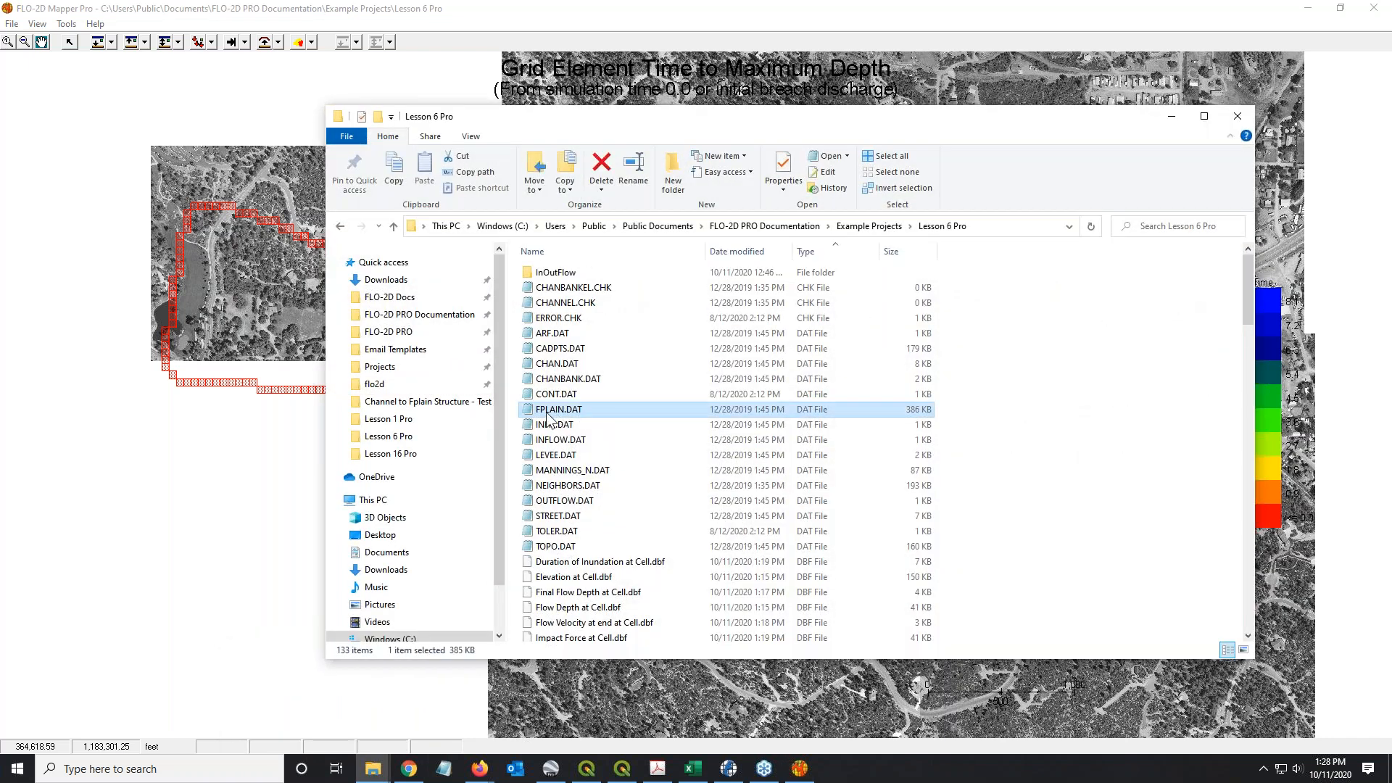
pyautogui.write('max')
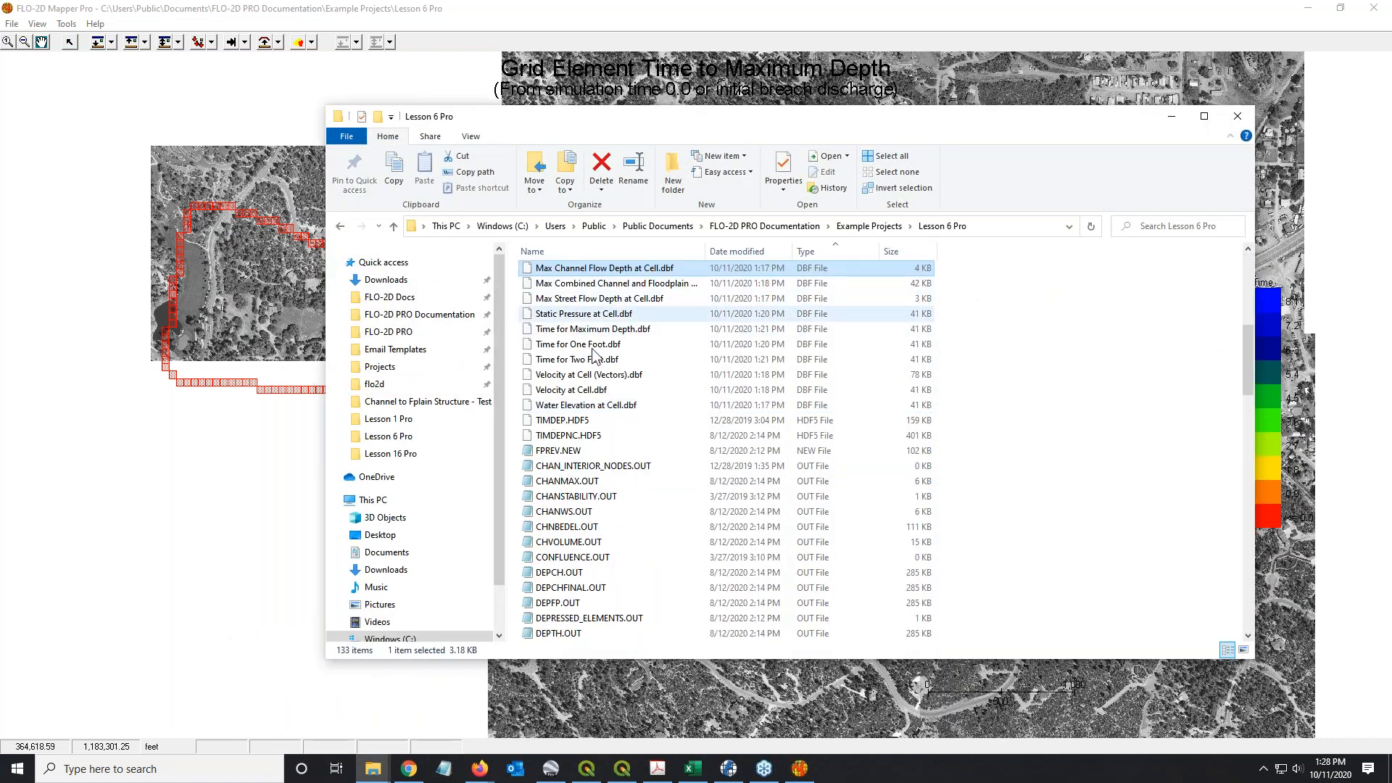
pyautogui.press('m')
pyautogui.press('m')
pyautogui.press('m')
pyautogui.press('m')
pyautogui.press('m')
pyautogui.press('m')
pyautogui.press('m')
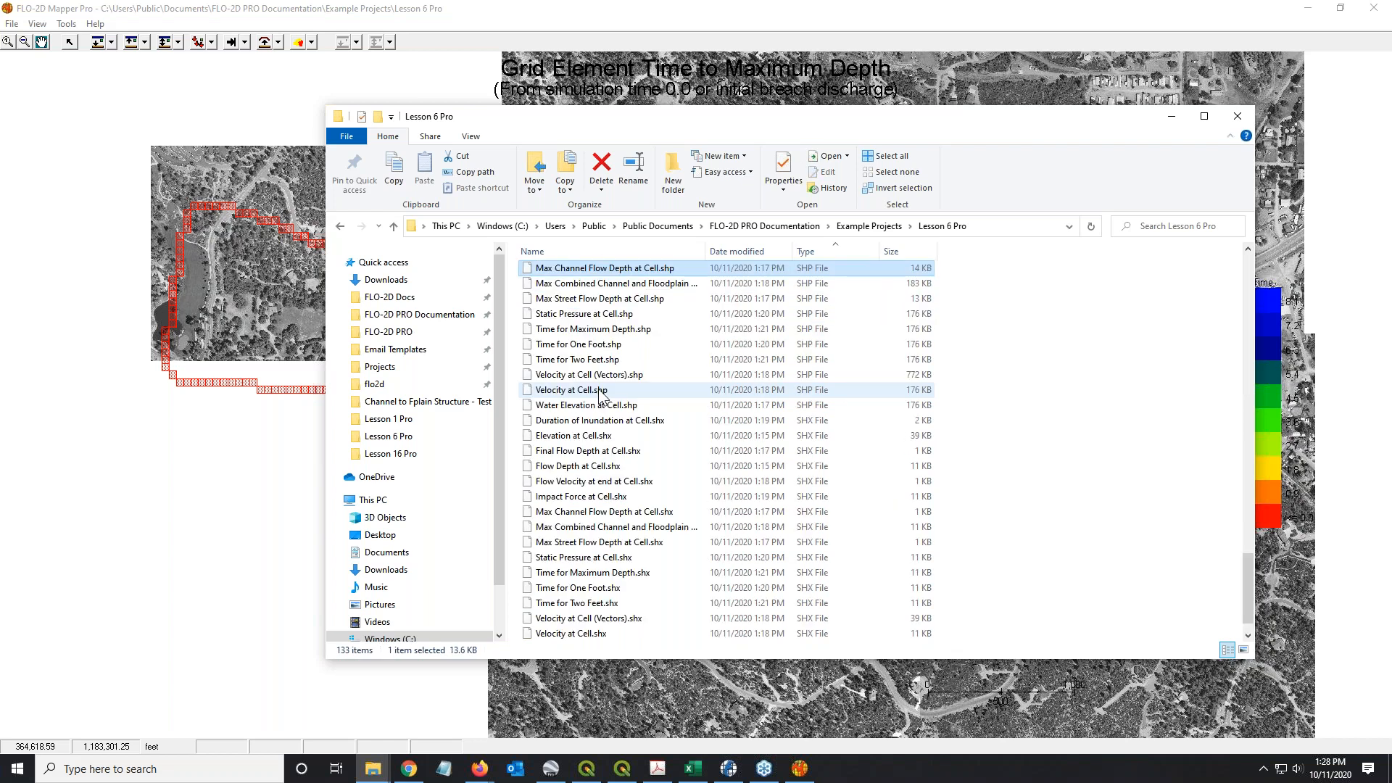
# Step: Browse the exported SHP, SHX and DBF files in the Lesson 6 Pro folder and minimize the folder window
pyautogui.scroll(-1, 599, 404)
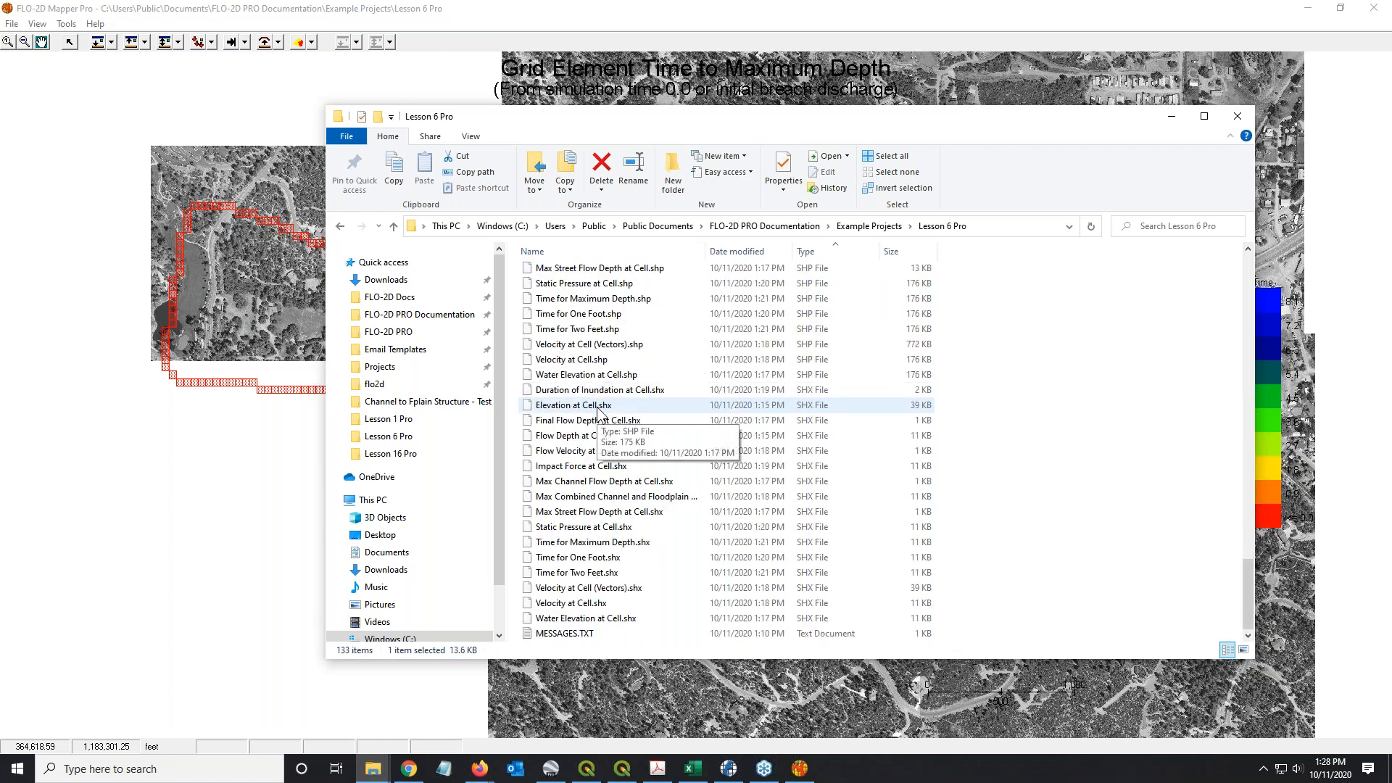
pyautogui.scroll(2, 601, 461)
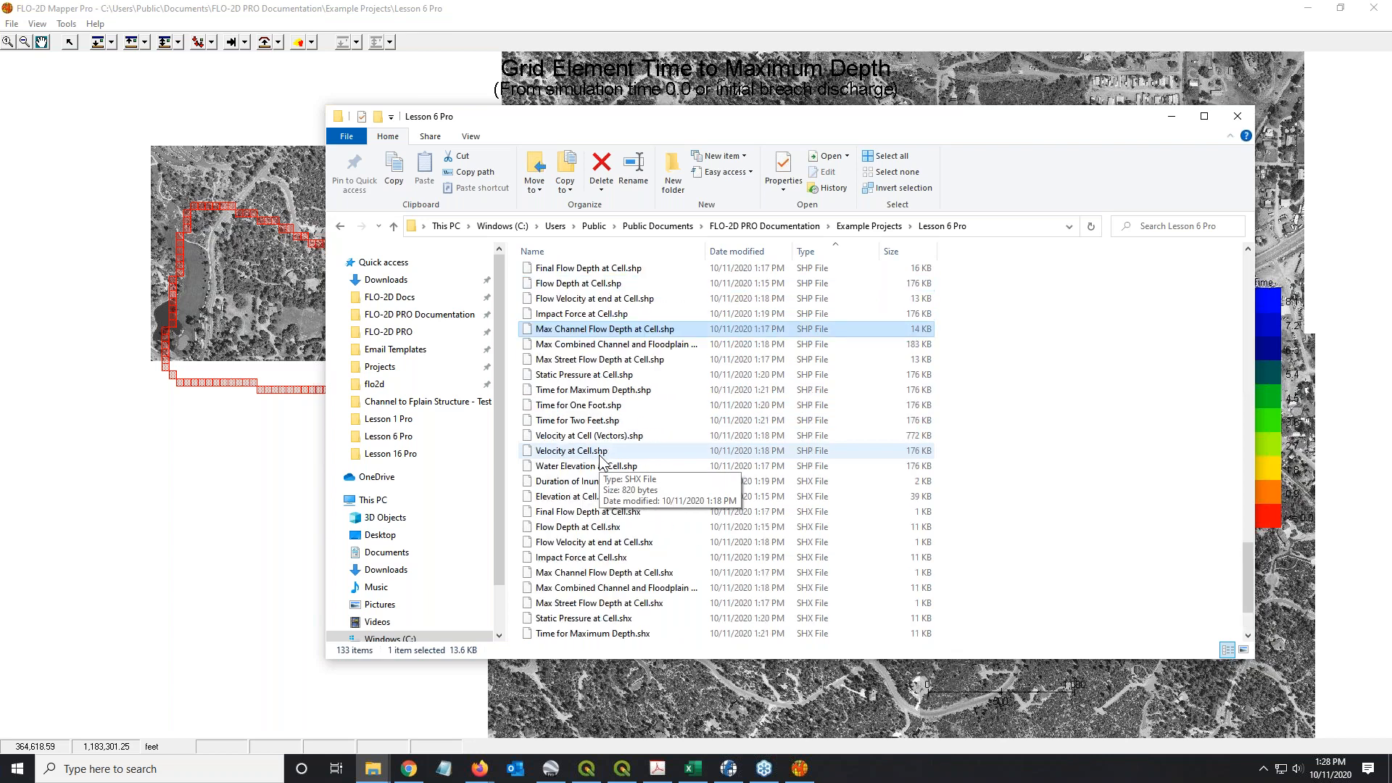
pyautogui.scroll(2, 601, 462)
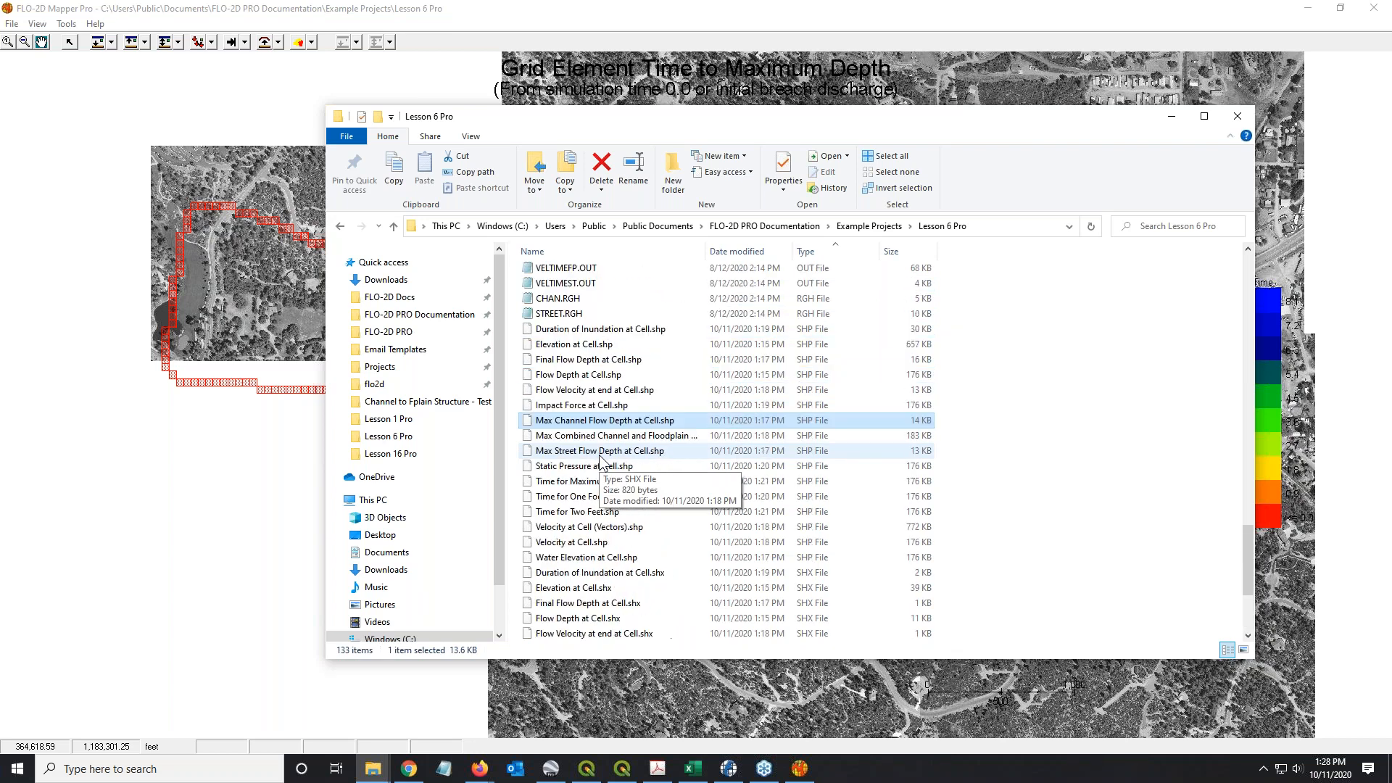
pyautogui.click(590, 331)
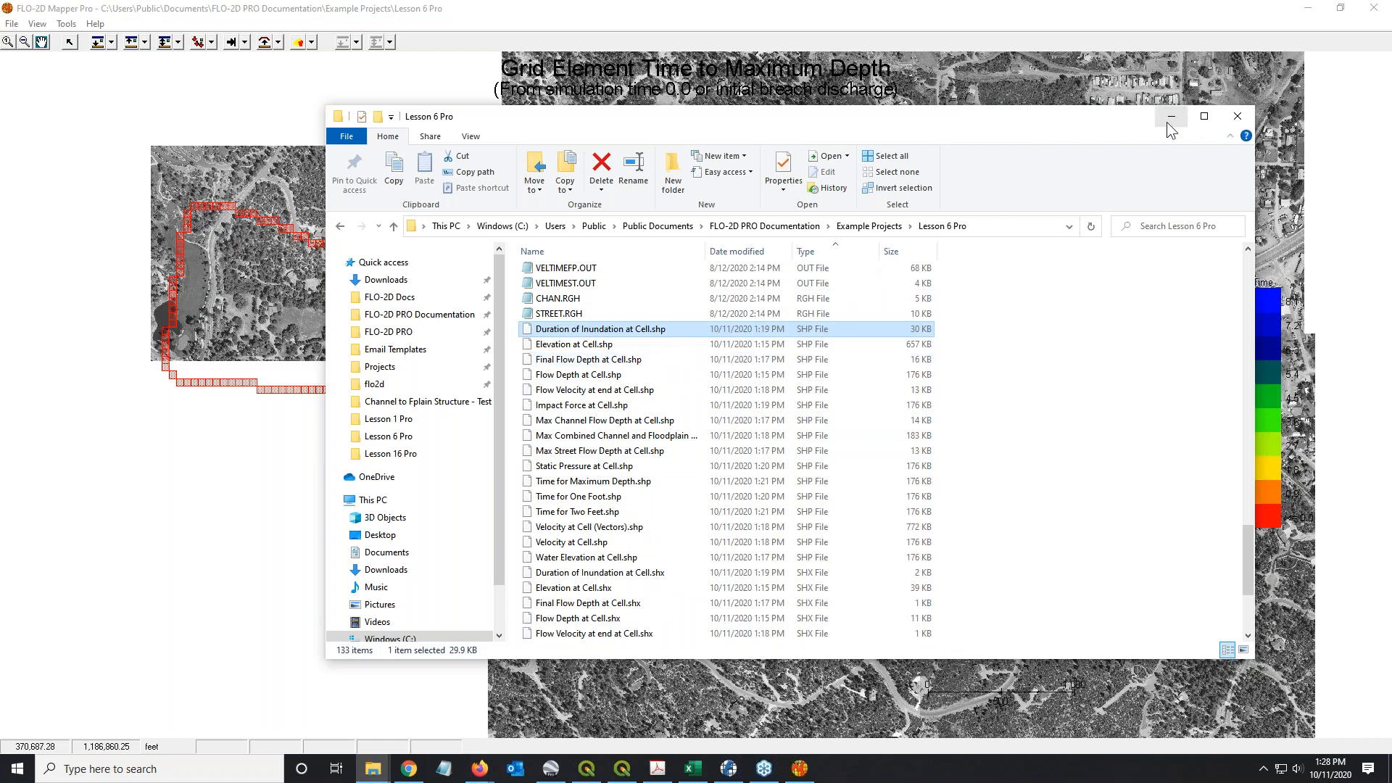
pyautogui.scroll(8, 825, 350)
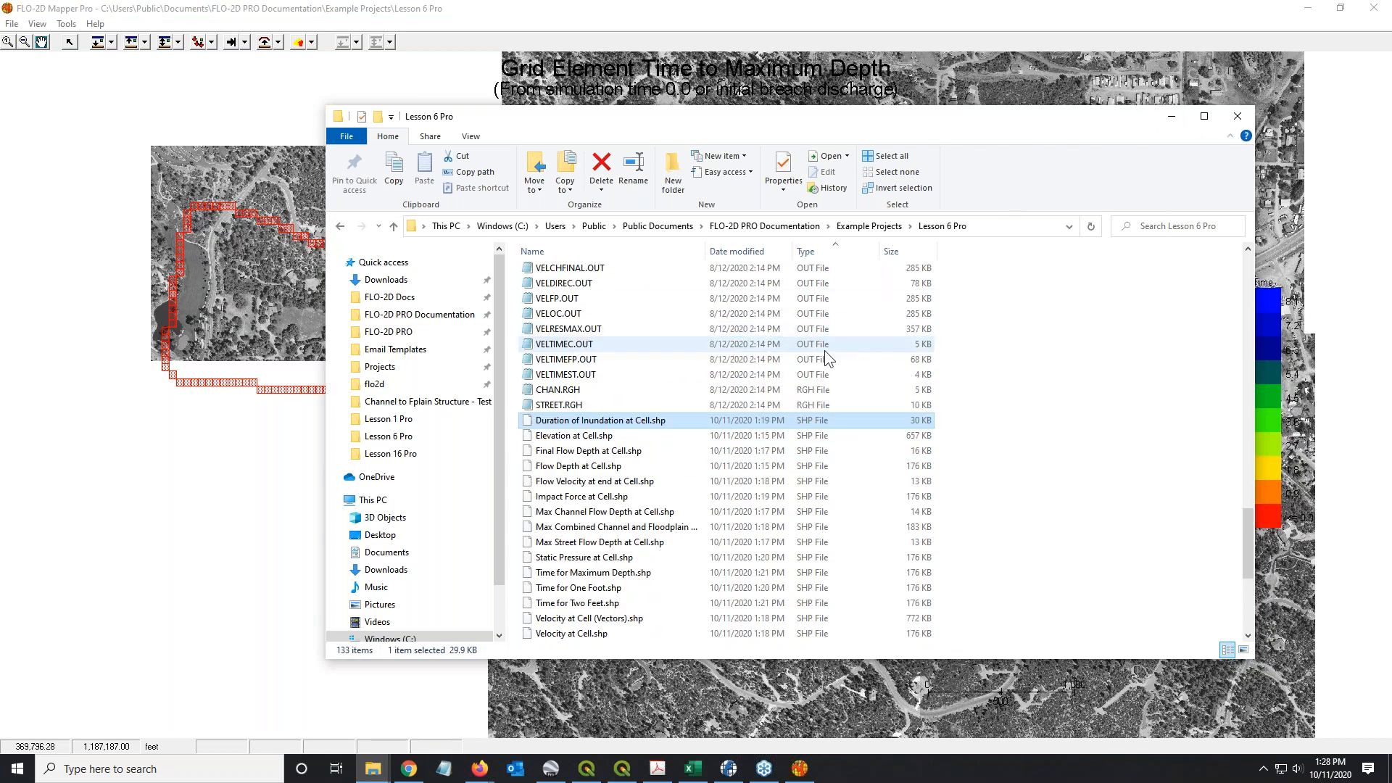
pyautogui.scroll(15, 790, 432)
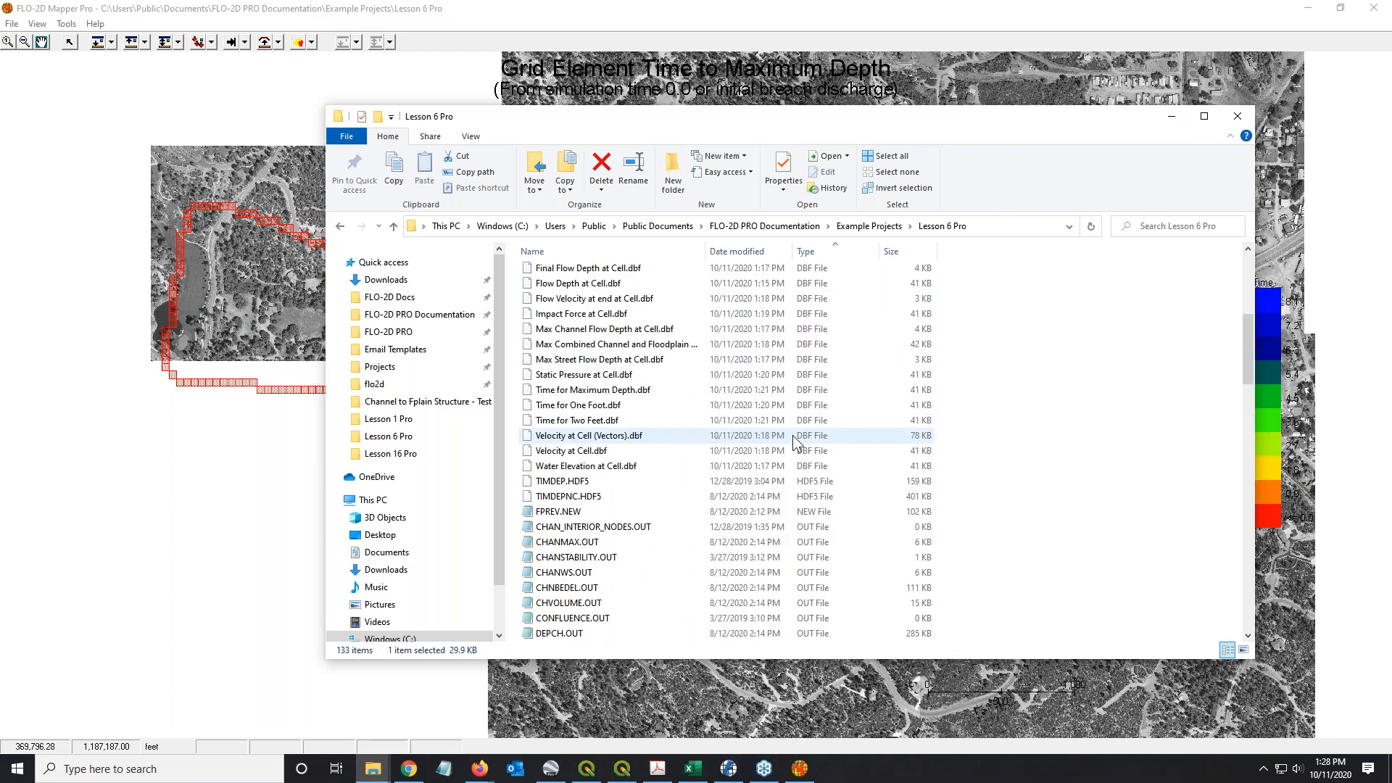
pyautogui.click(1171, 116)
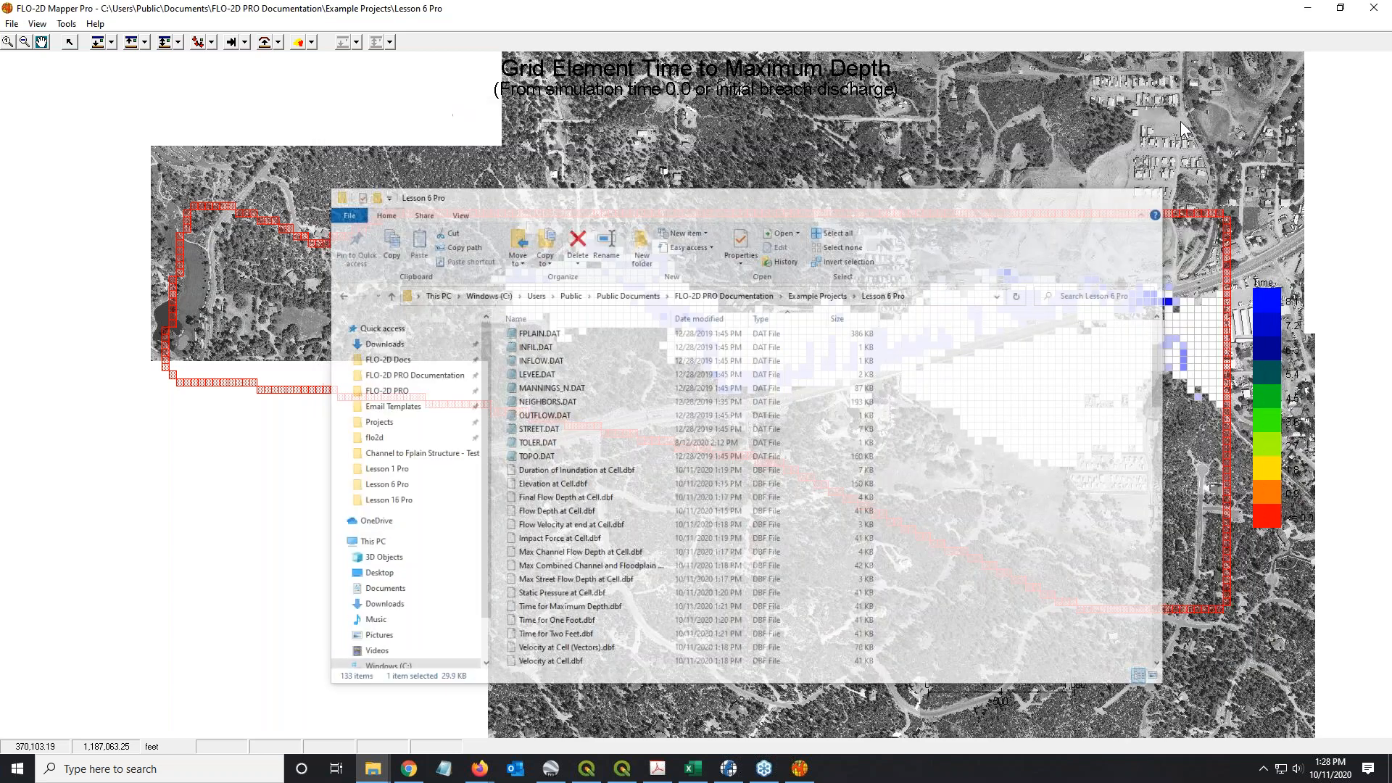
# Step: Switch to FLO-2D Grid Developer System Pro and create the grid shapefile
pyautogui.click(732, 769)
pyautogui.click(12, 23)
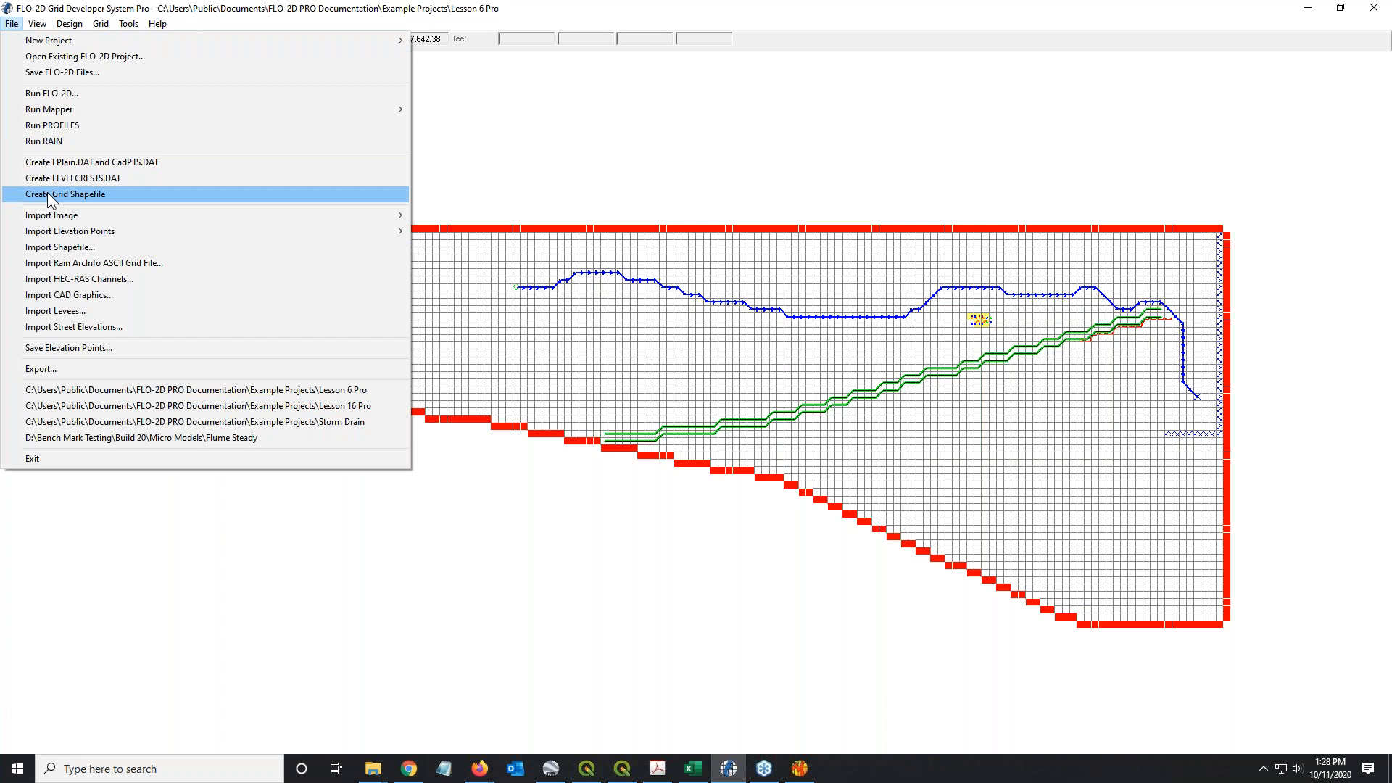
pyautogui.click(47, 194)
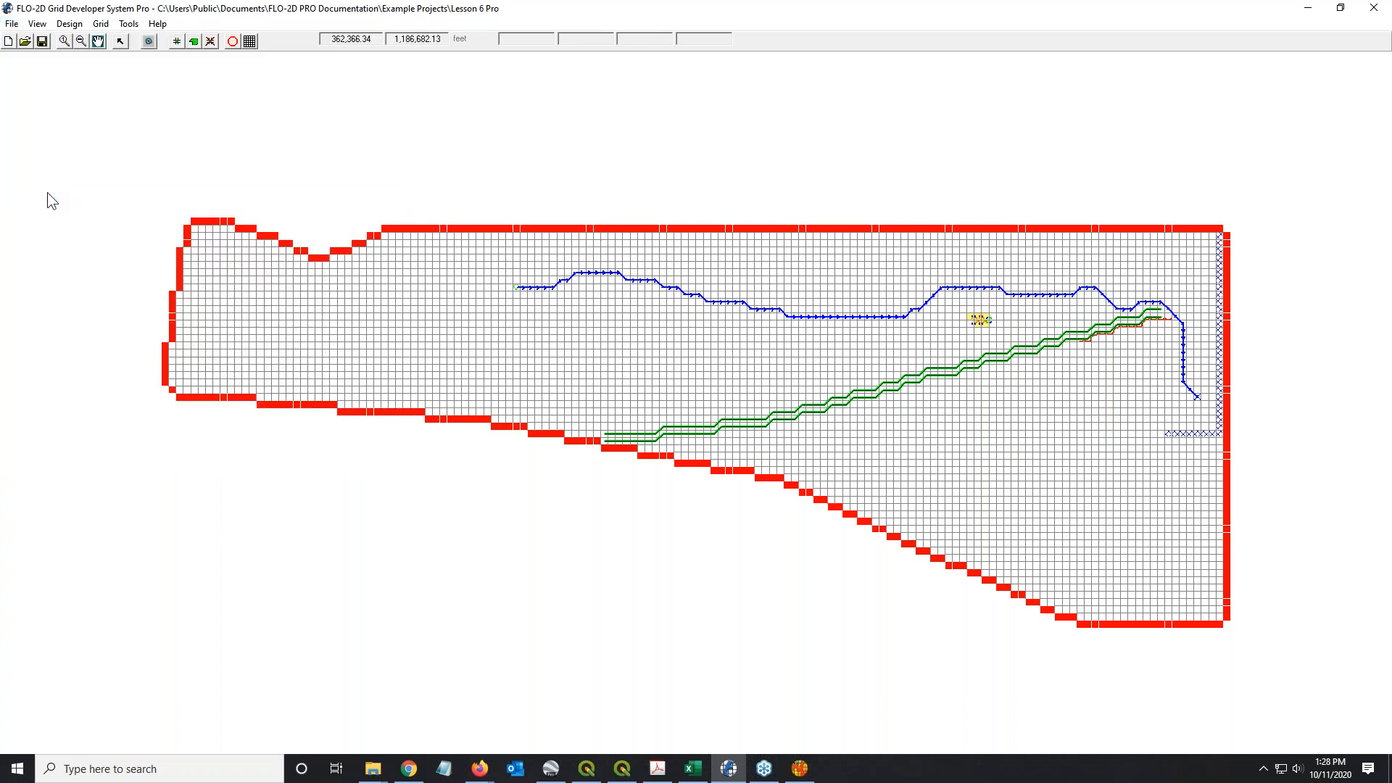
# Step: Find the MGrid files in the Lesson 6 Pro folder and select MGrid.shp
pyautogui.click(372, 771)
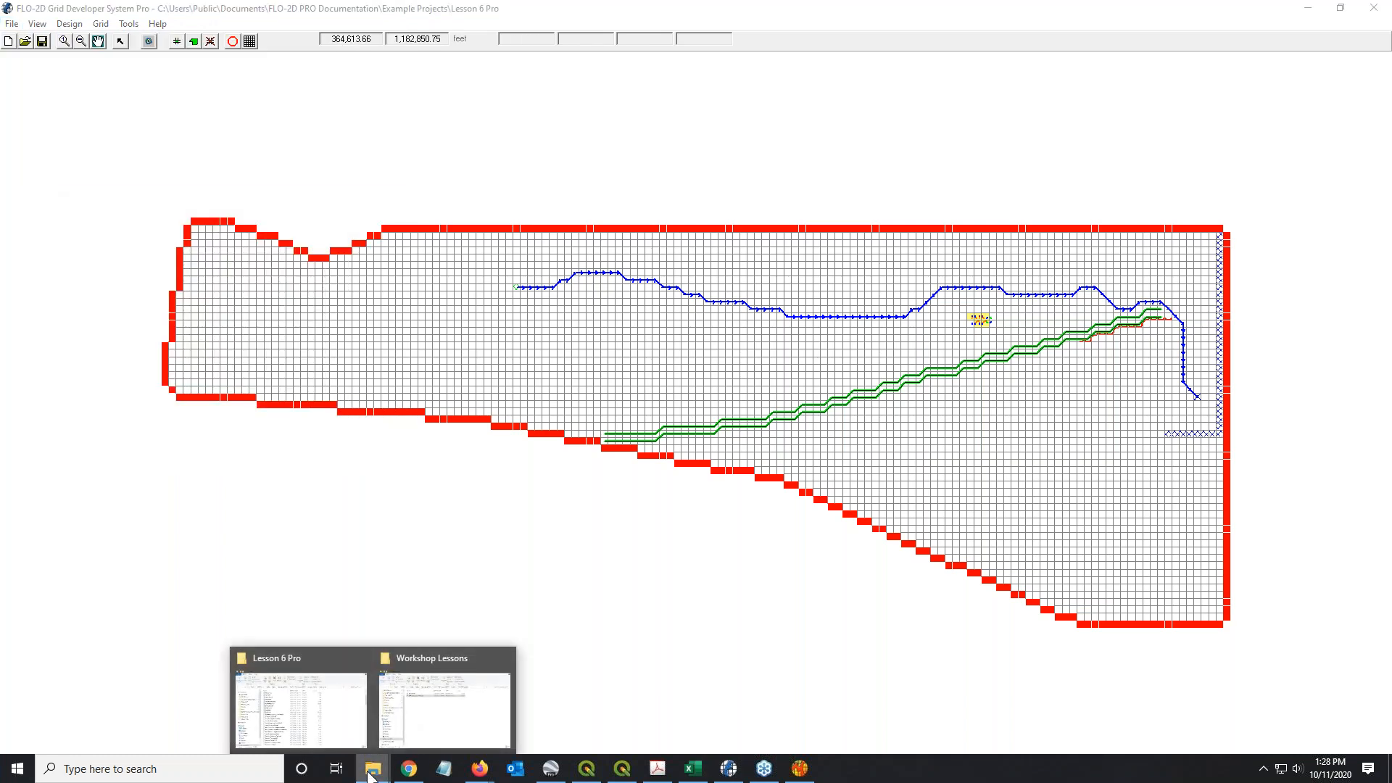
pyautogui.click(325, 709)
pyautogui.click(570, 302)
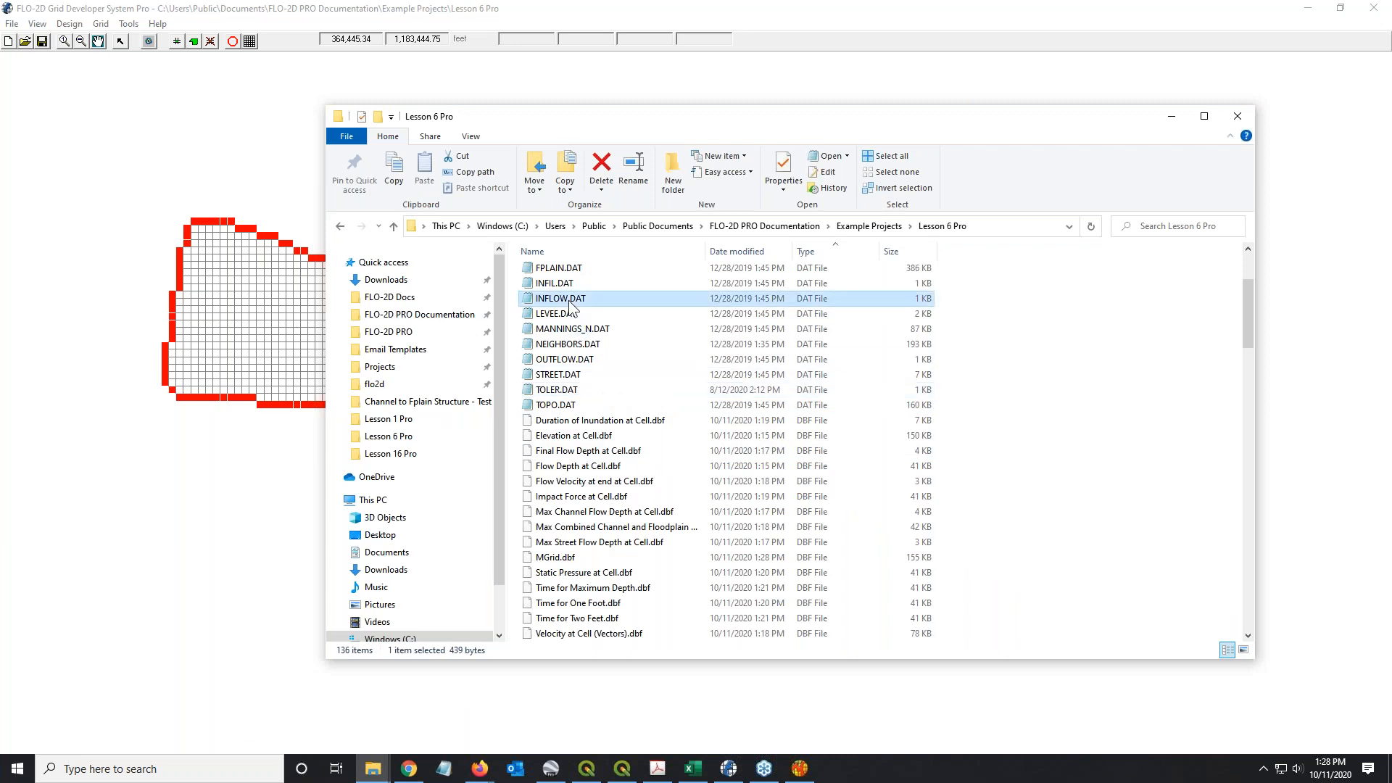
pyautogui.click(580, 557)
pyautogui.scroll(-5, 585, 551)
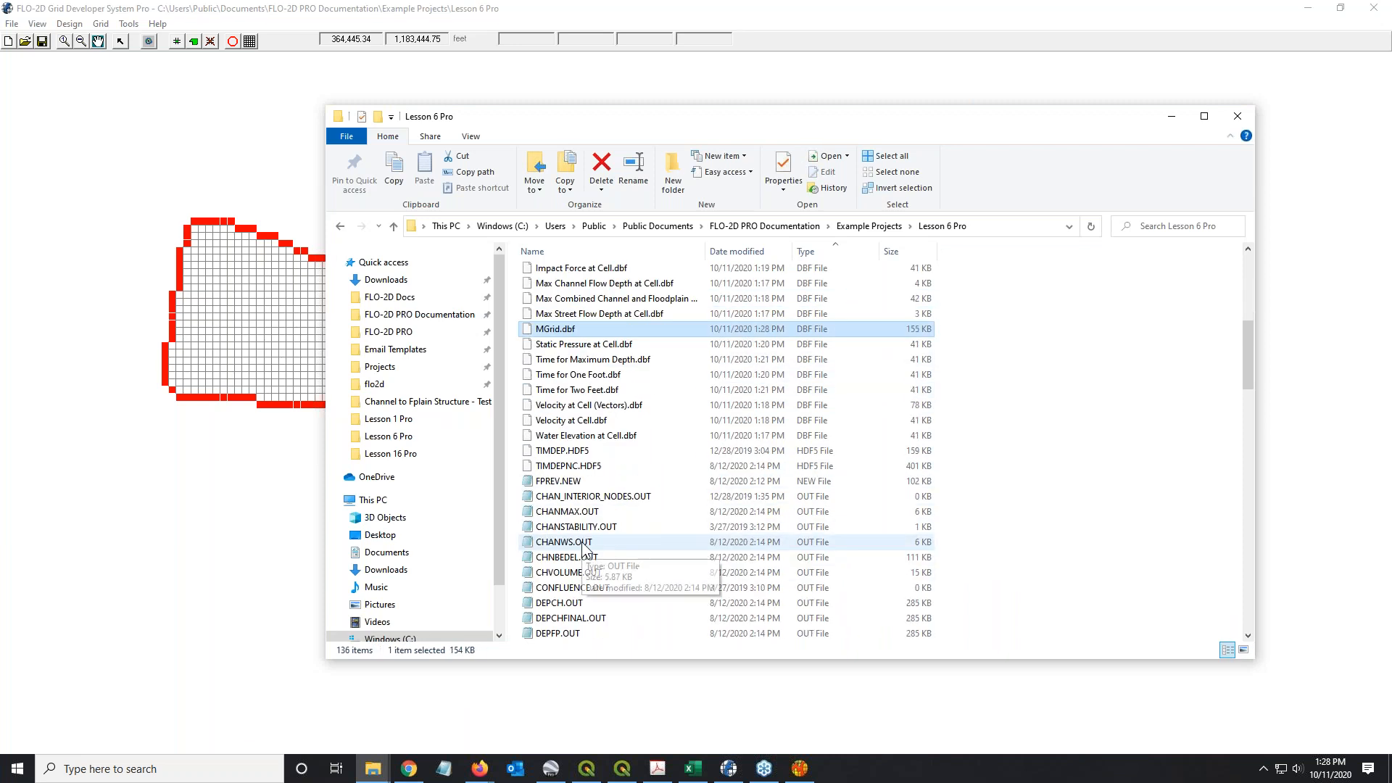
pyautogui.scroll(-6, 585, 551)
pyautogui.scroll(-5, 583, 544)
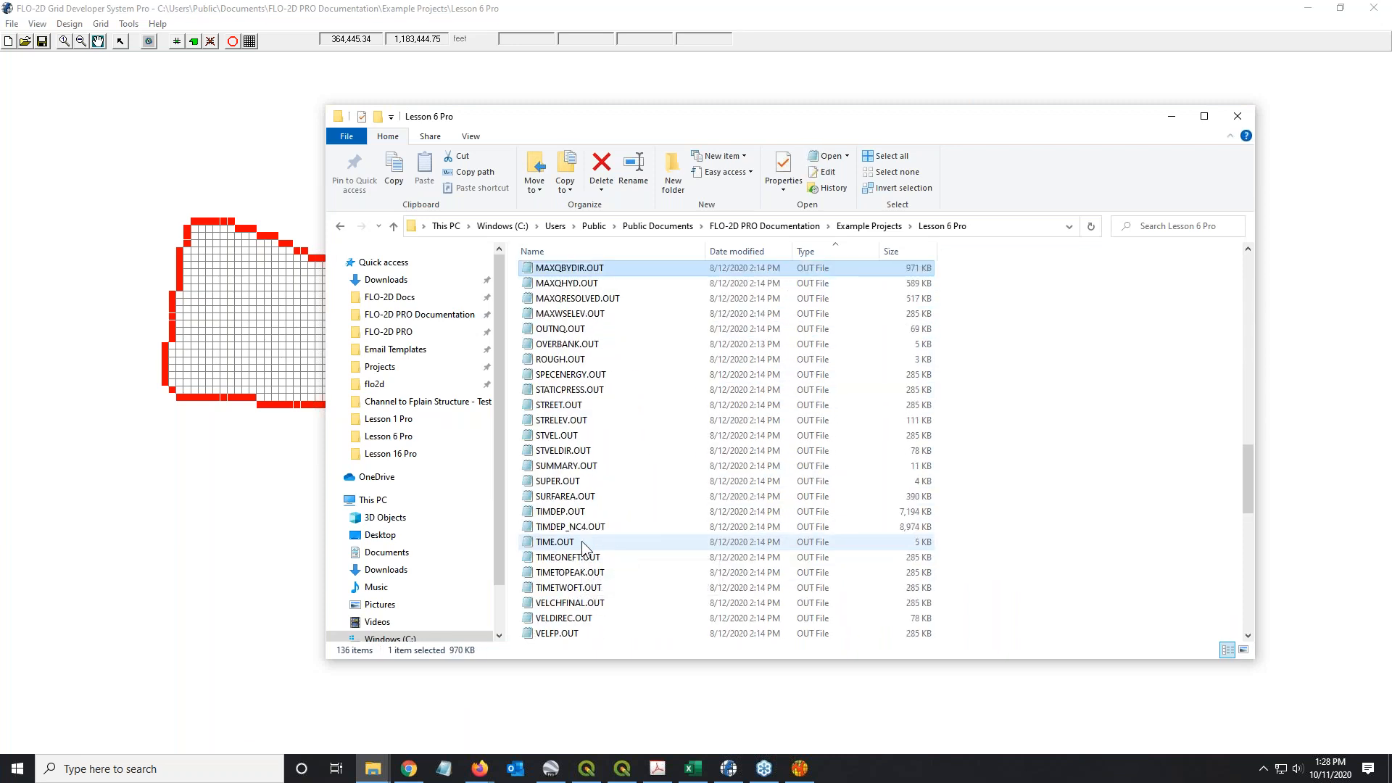
pyautogui.click(573, 451)
pyautogui.scroll(-4, 573, 453)
pyautogui.press('Down')
pyautogui.press('Down')
pyautogui.press('Down')
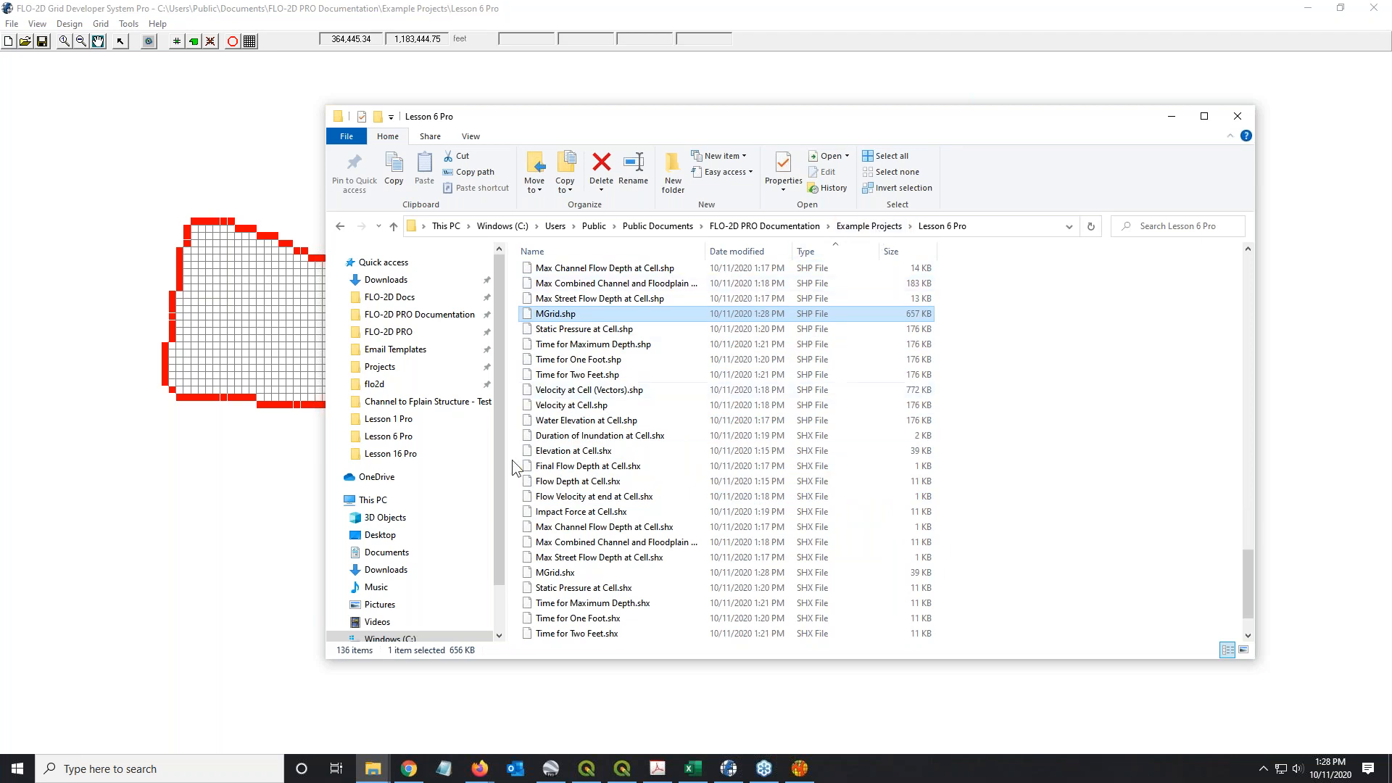
# Step: Leave the folder window and switch back to FLO-2D Mapper Pro
pyautogui.click(132, 155)
pyautogui.click(128, 24)
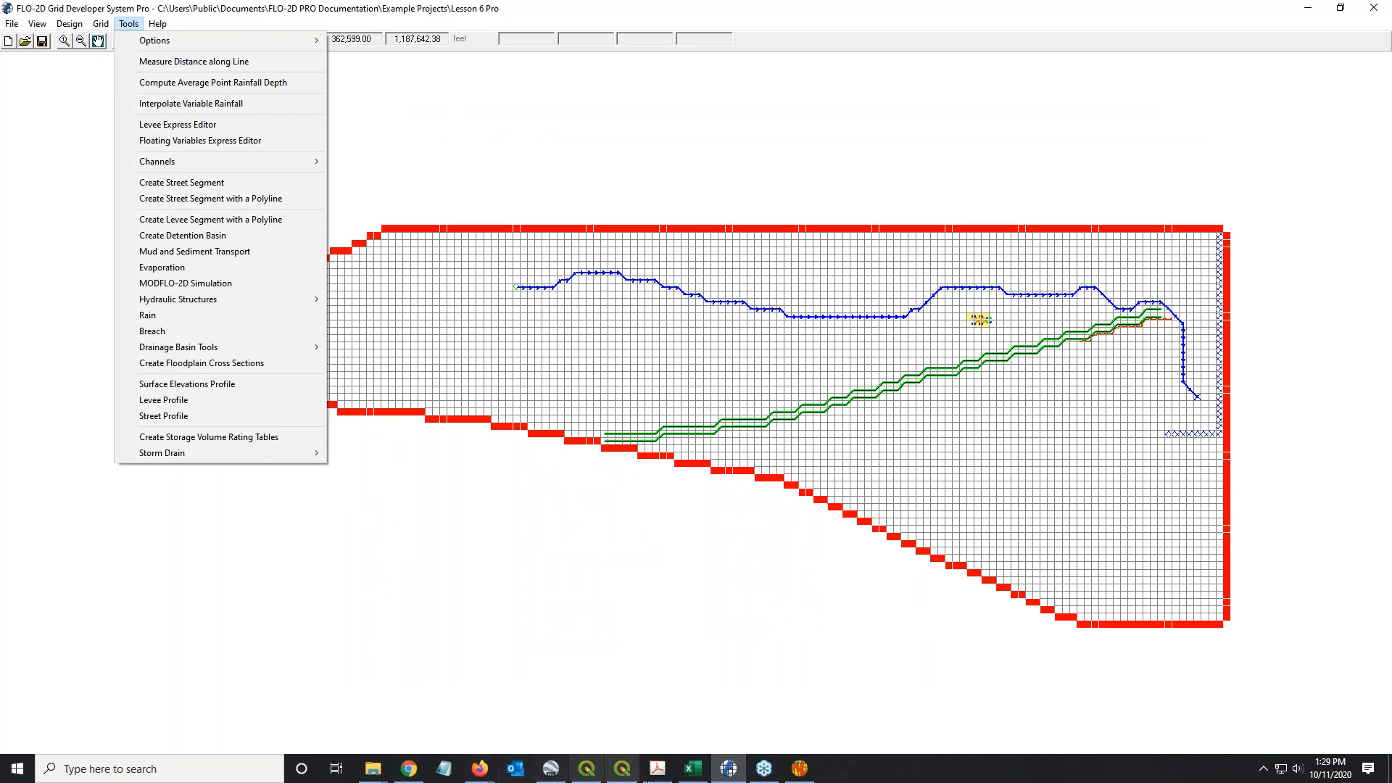
pyautogui.click(798, 773)
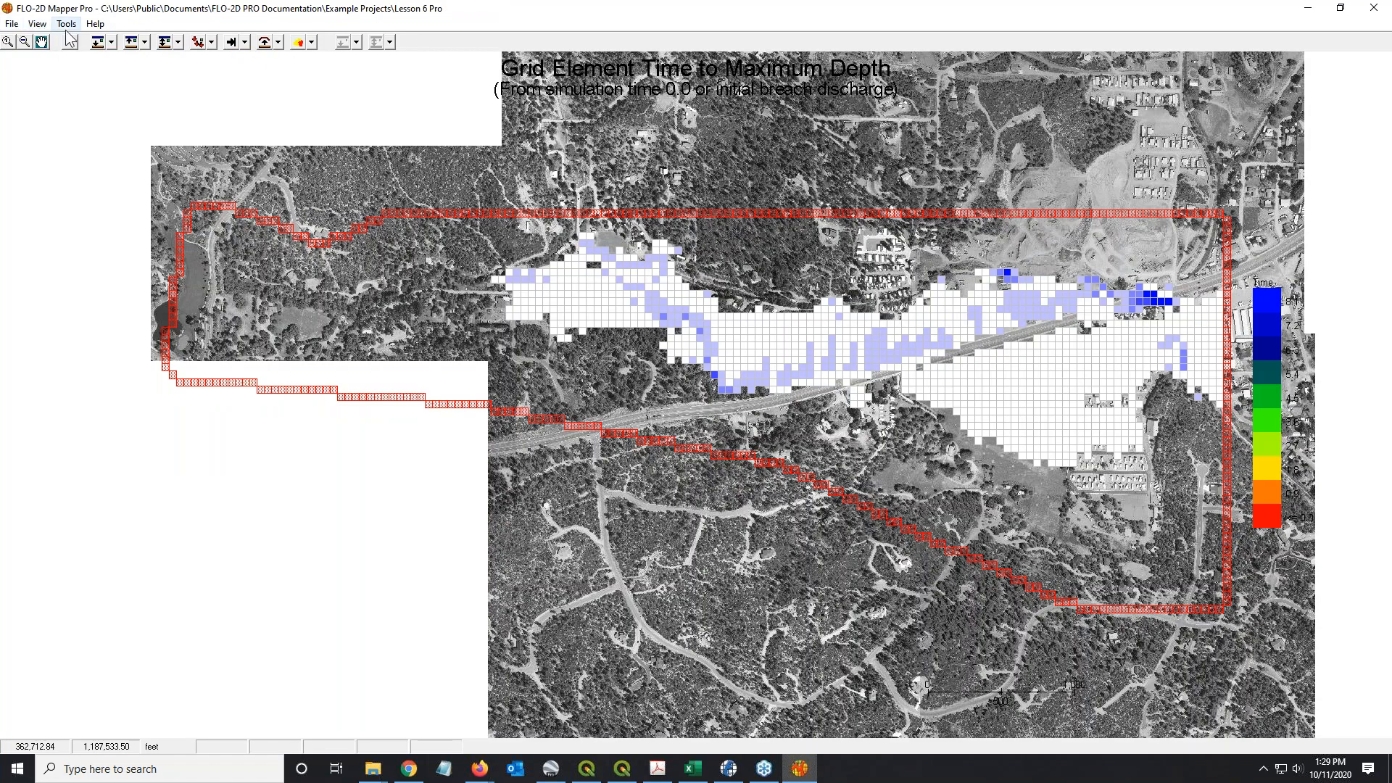
# Step: Plot a flow depth profile across the floodplain and view its surface elevation, then the ground surface plus max flow elevation
pyautogui.click(66, 23)
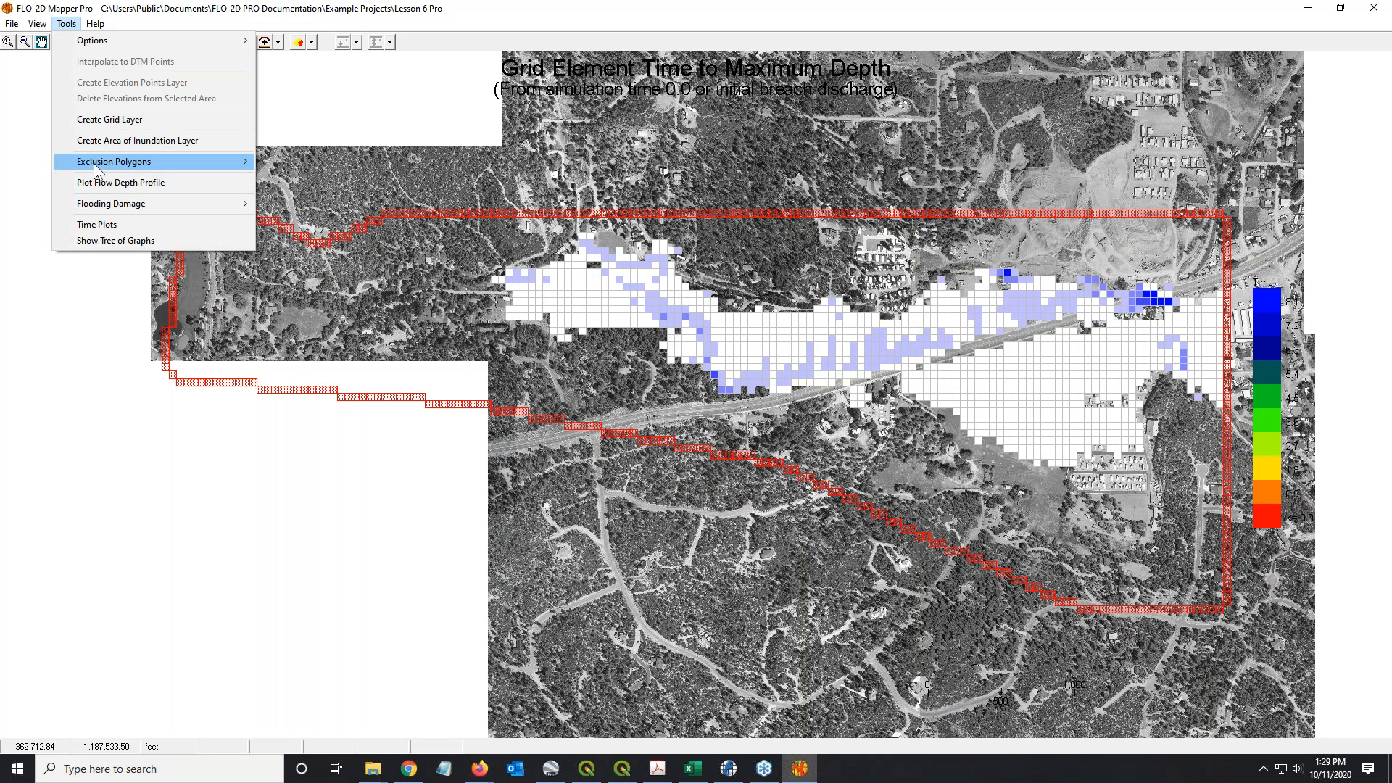
pyautogui.moveTo(94, 163)
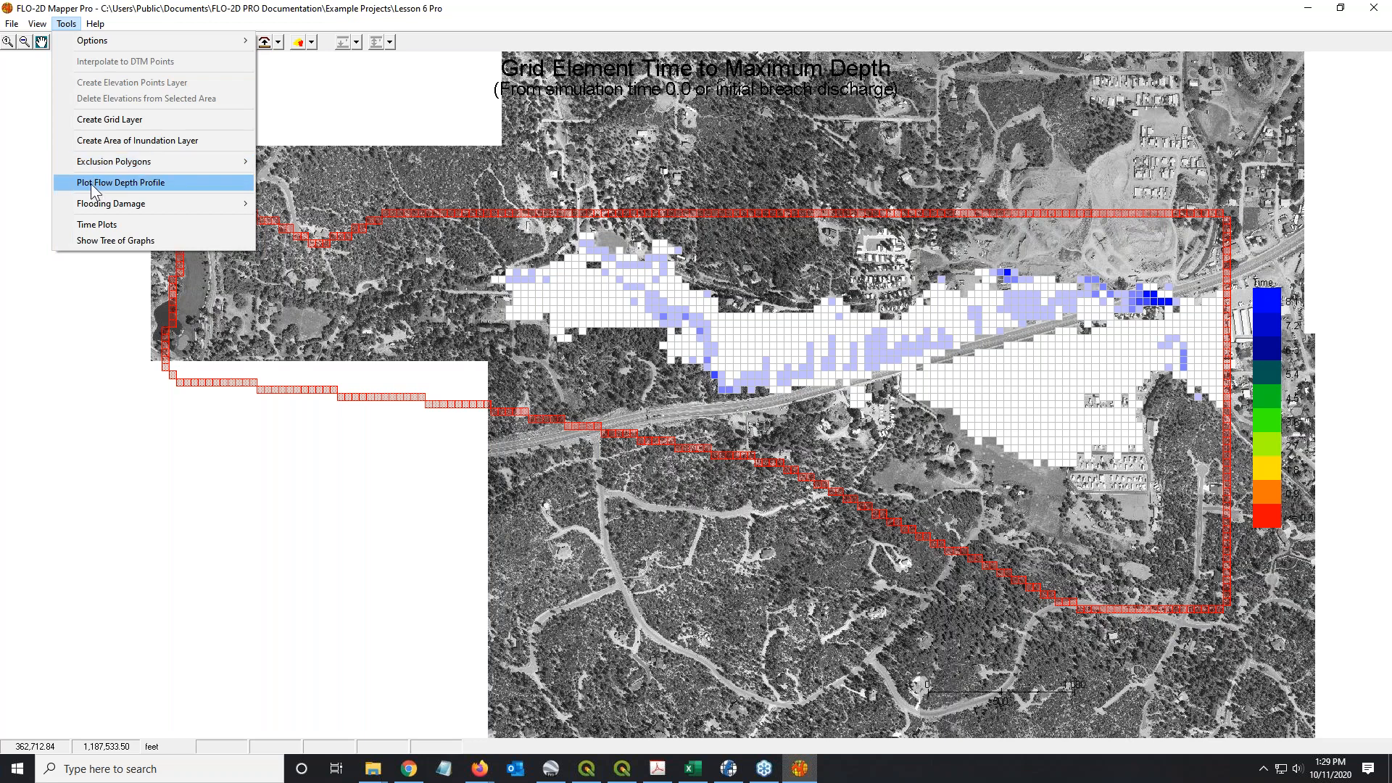
pyautogui.moveTo(100, 212)
pyautogui.click(94, 181)
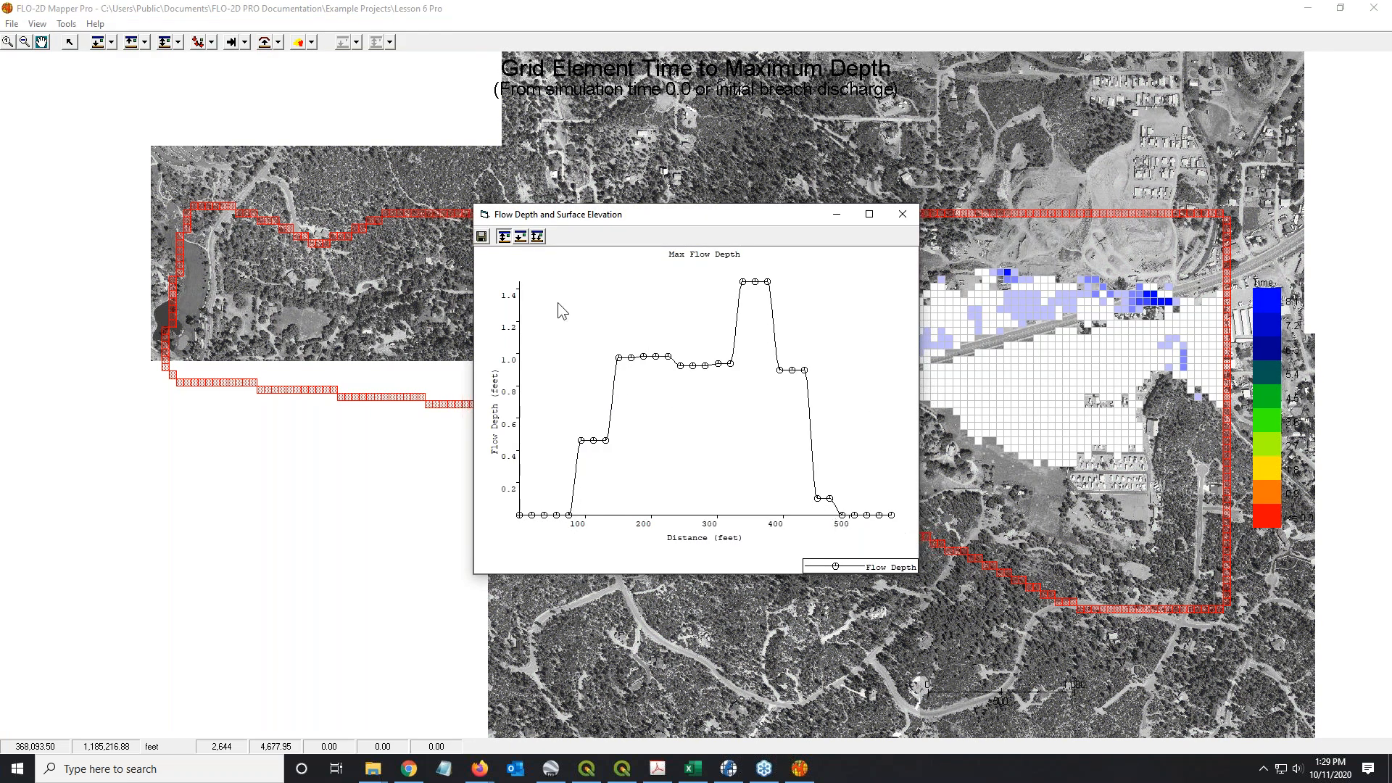
pyautogui.click(517, 240)
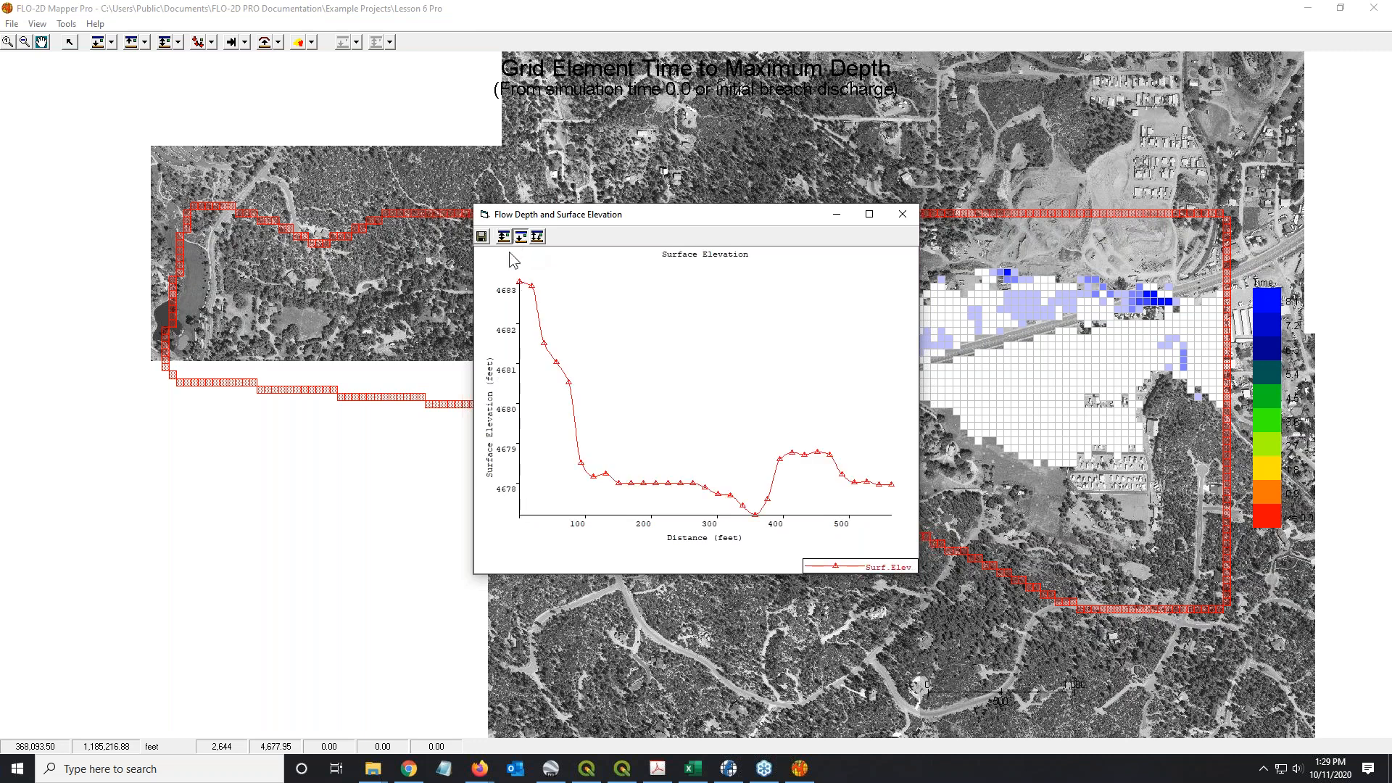
pyautogui.click(537, 237)
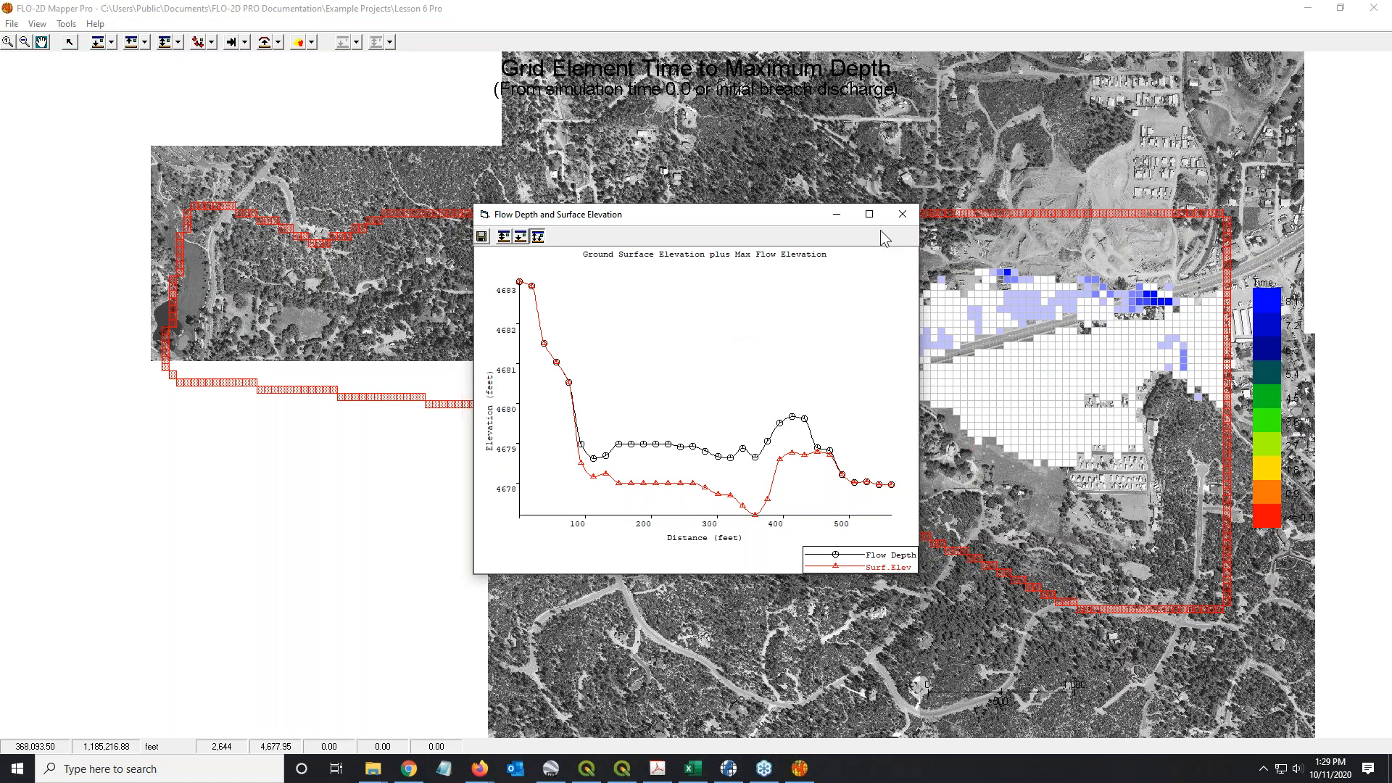
# Step: Save the profile's flow depth and elevation XY data as "profile plot 1" in the InOutFlow folder of Lesson 6 Pro
pyautogui.click(481, 237)
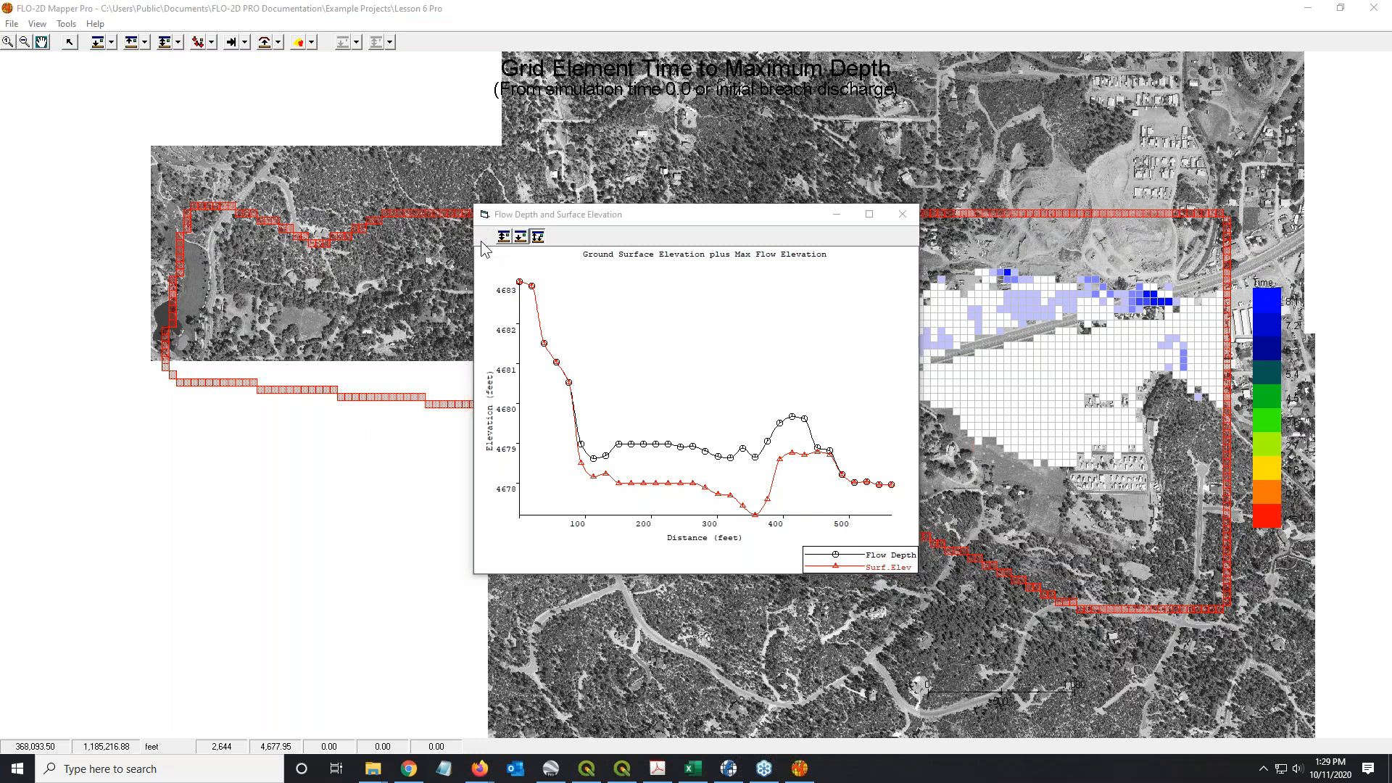
pyautogui.click(682, 513)
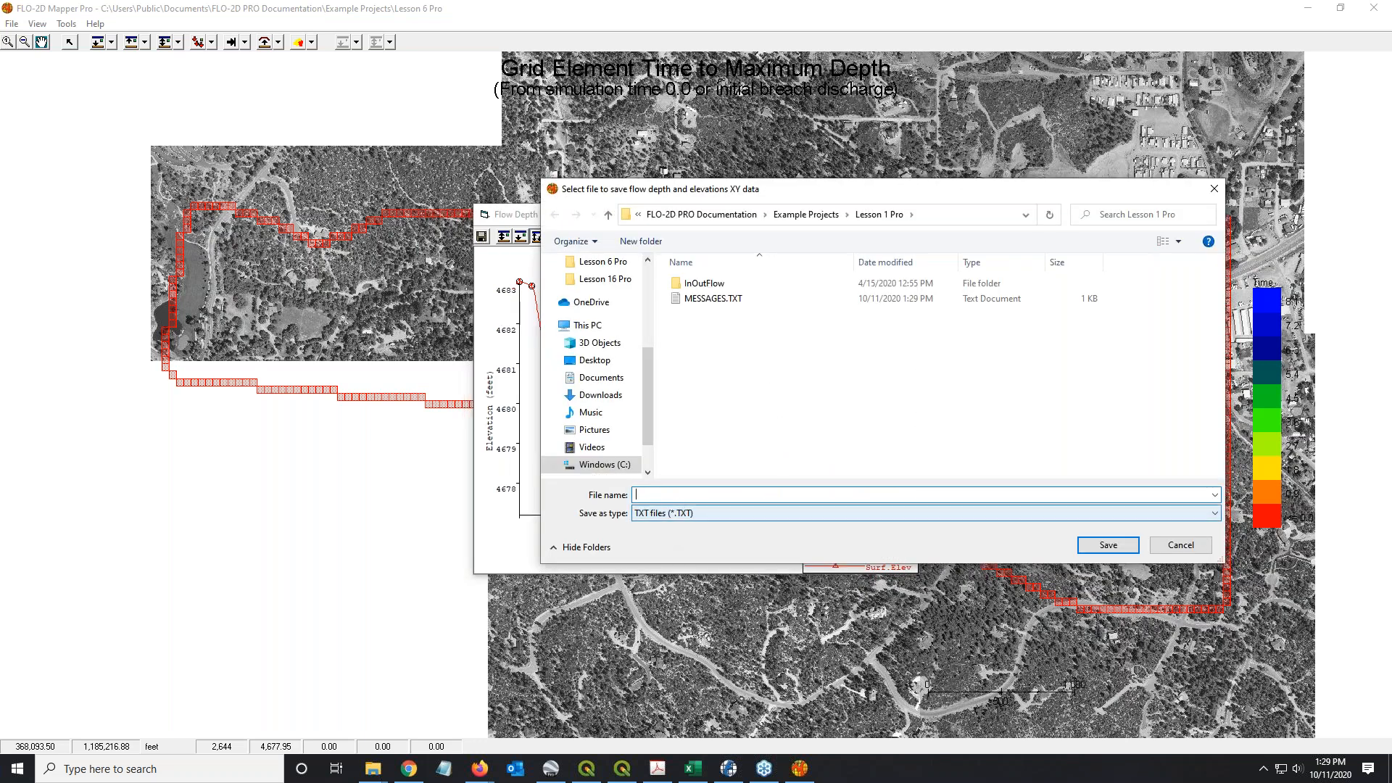
pyautogui.click(805, 215)
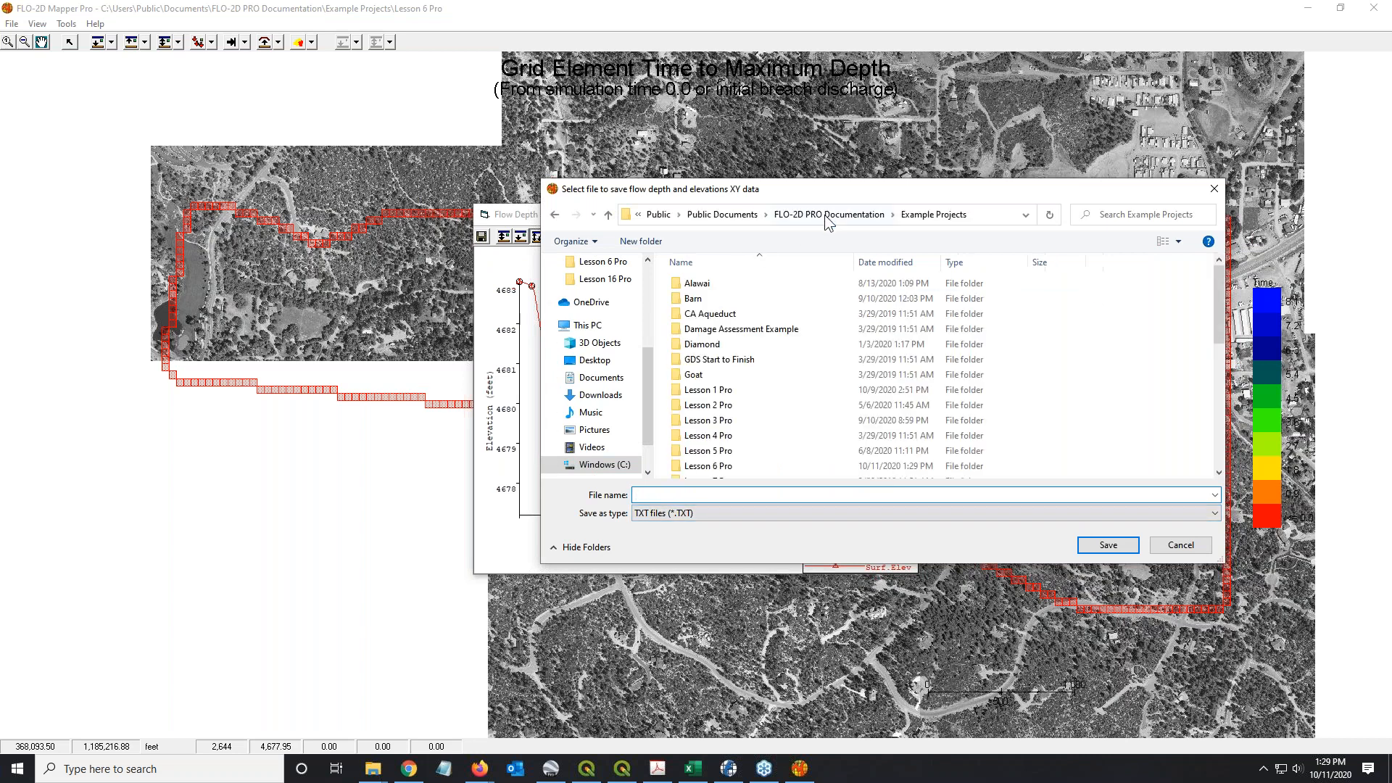
pyautogui.scroll(-2, 717, 425)
pyautogui.doubleClick(715, 377)
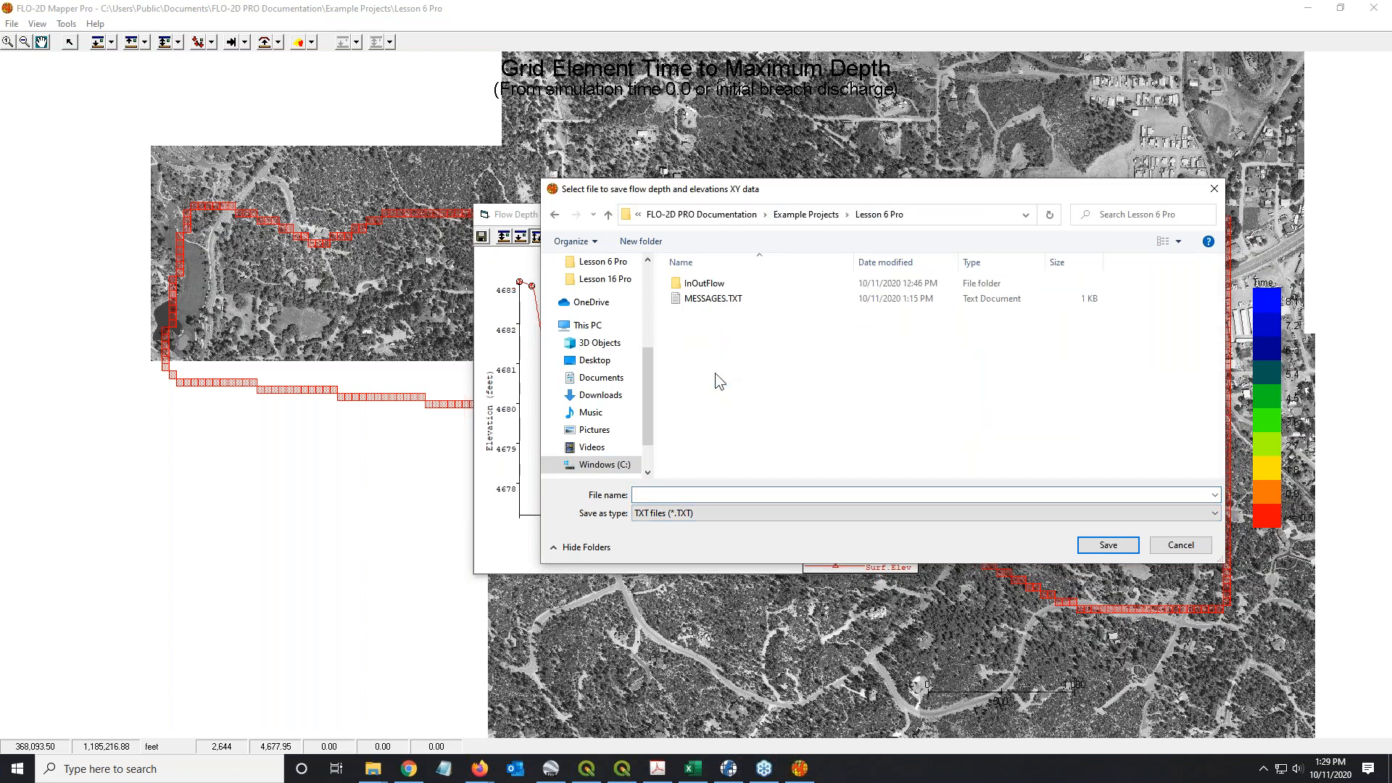
pyautogui.doubleClick(698, 283)
pyautogui.click(707, 496)
pyautogui.write('profile plot')
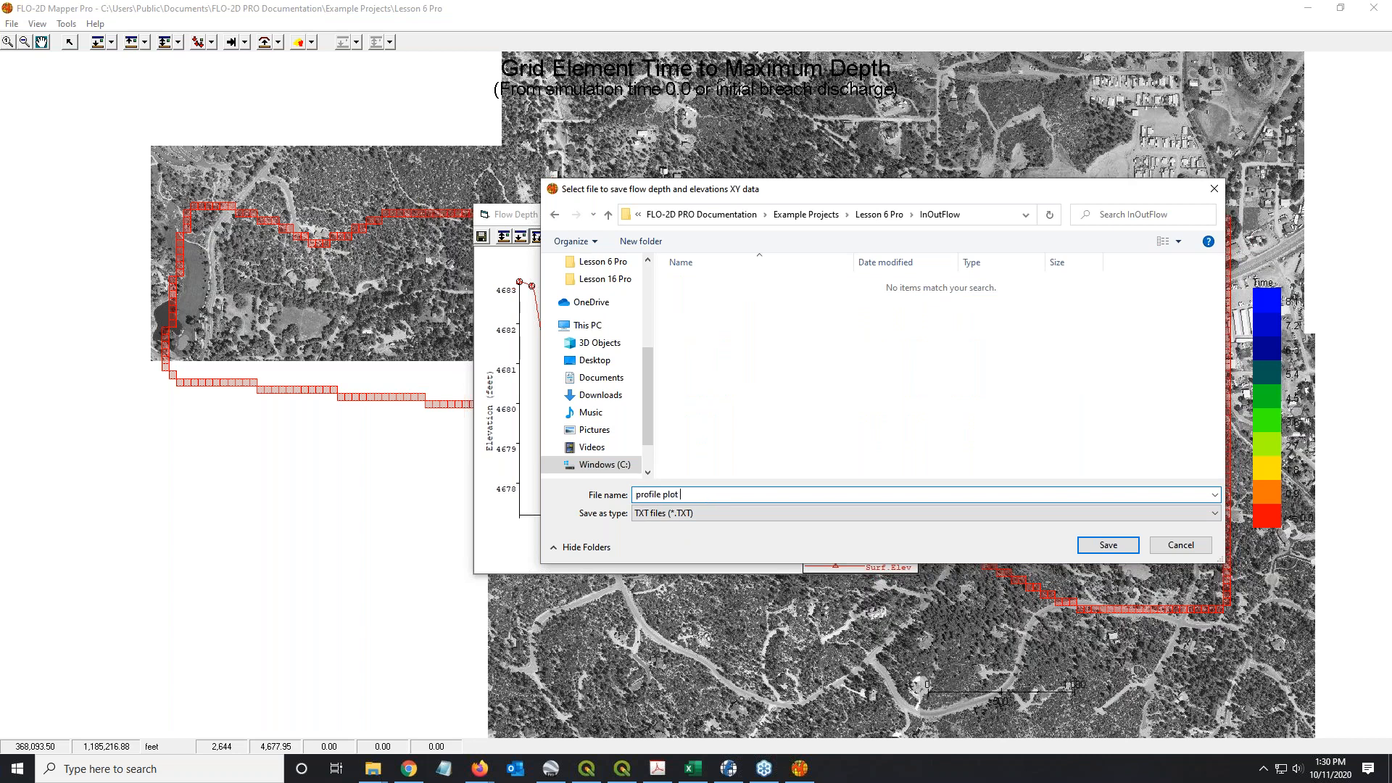
pyautogui.write(' 1')
pyautogui.press('Return')
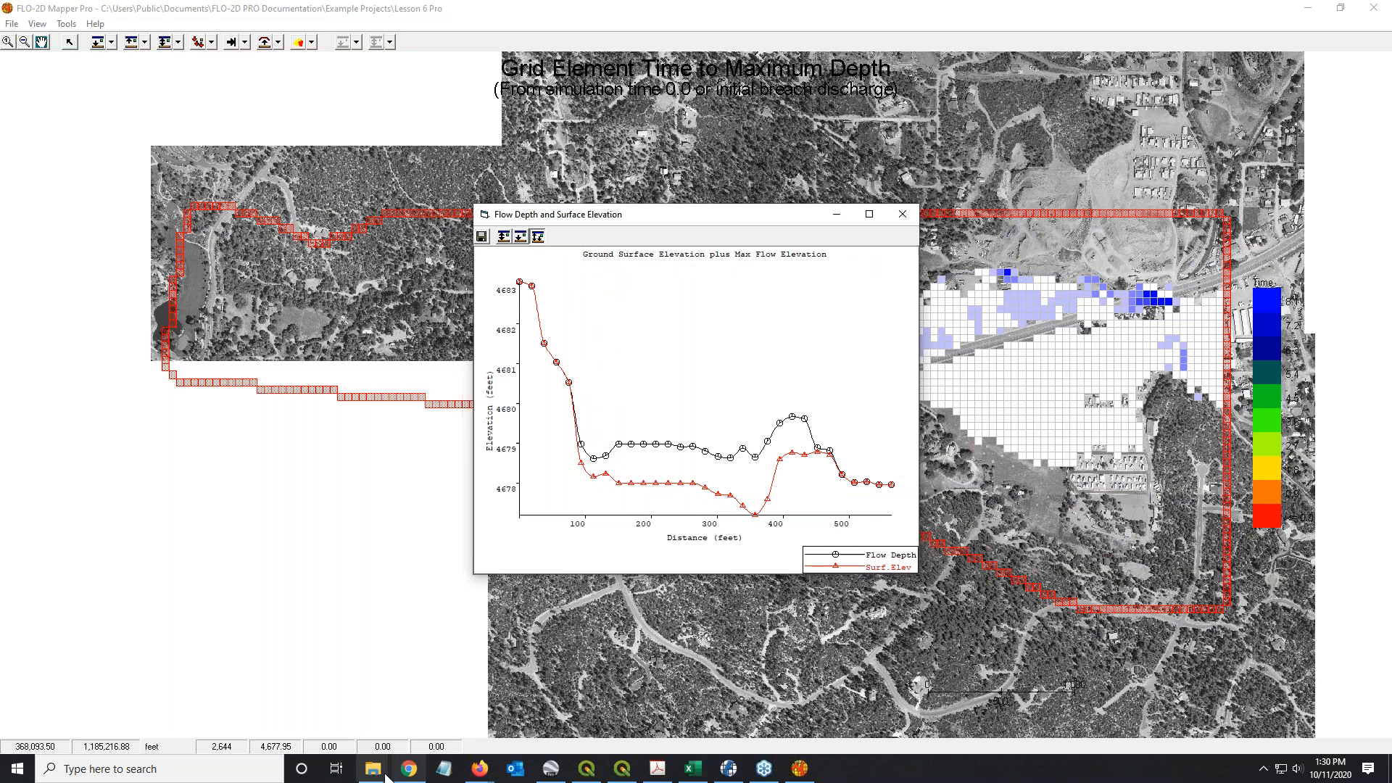
# Step: Open profile plot 1.TXT from Lesson 6 Pro's InOutFlow folder to examine the exported profile data, and close it and the profile plot
pyautogui.moveTo(386, 776)
pyautogui.click(305, 722)
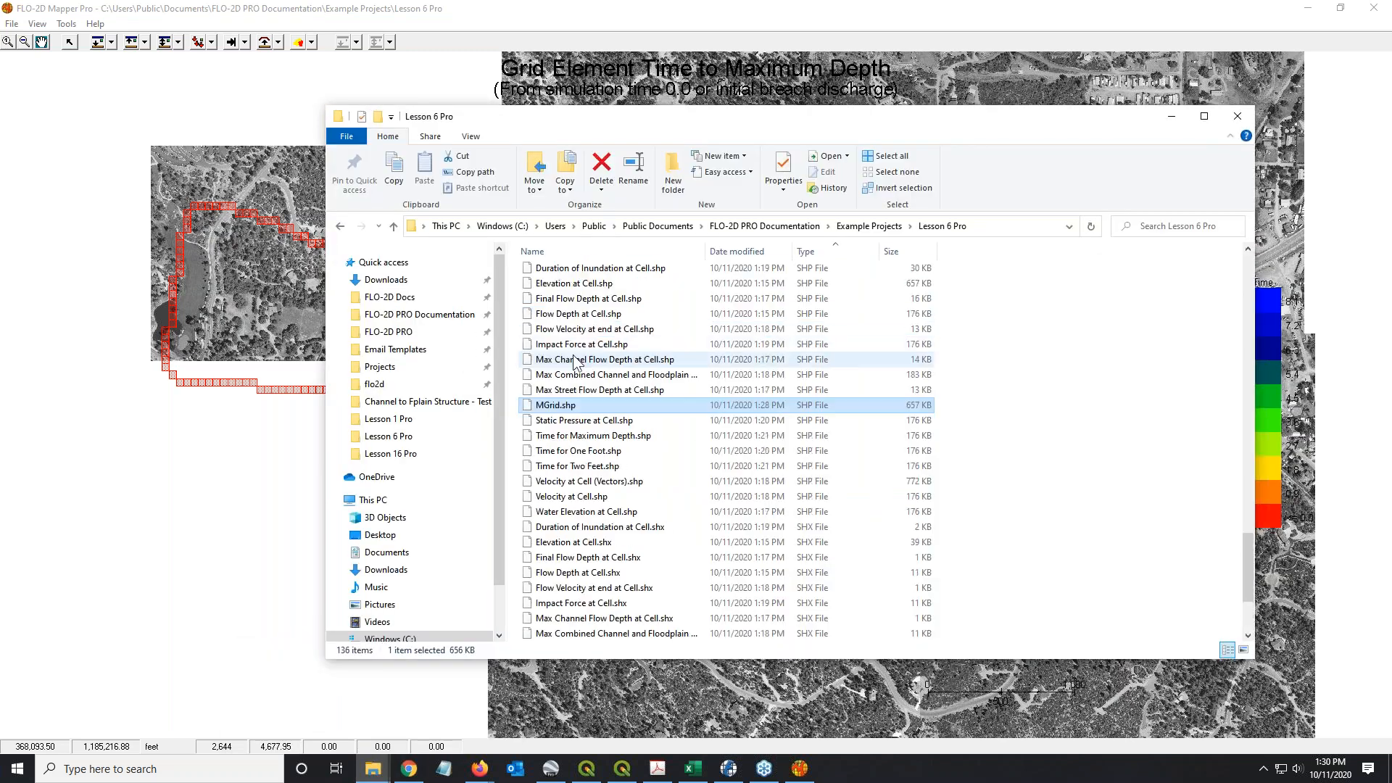
pyautogui.scroll(10, 912, 441)
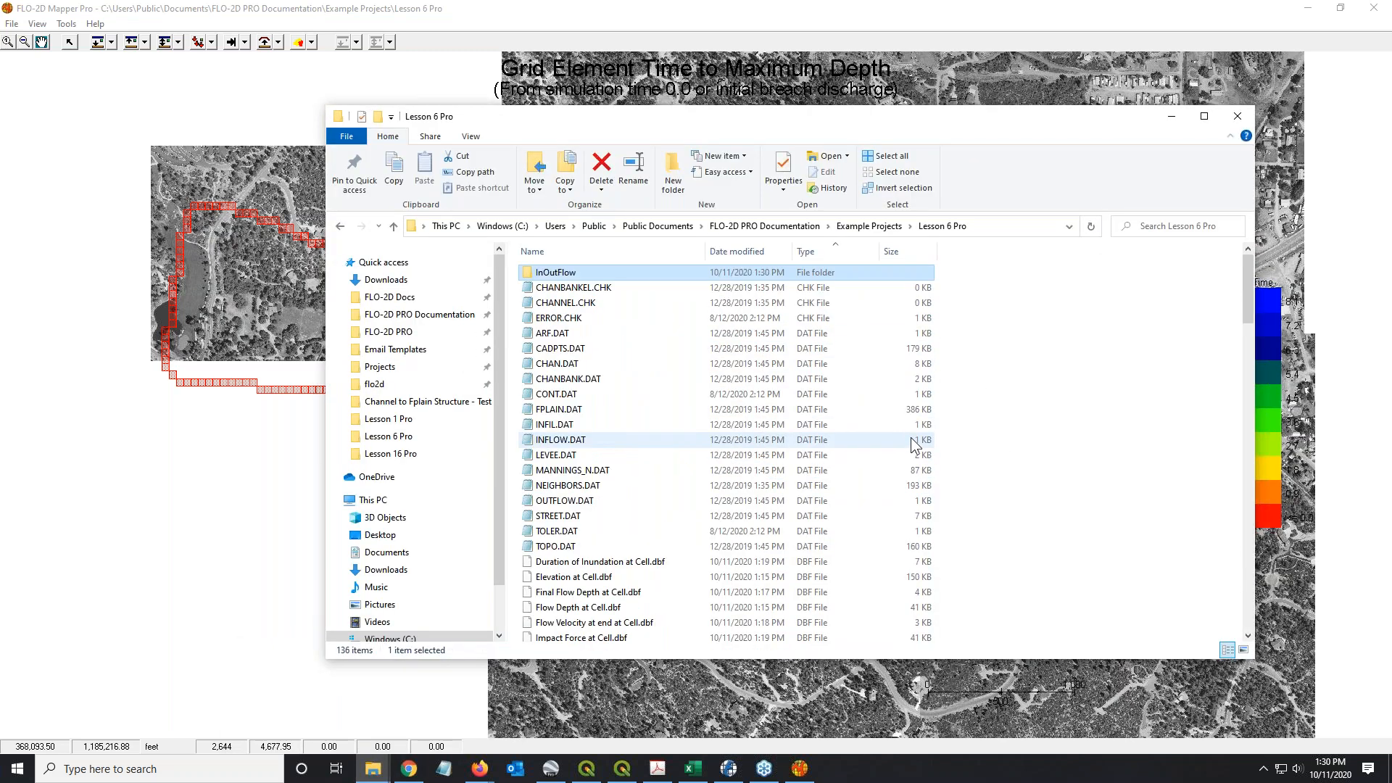
pyautogui.doubleClick(551, 276)
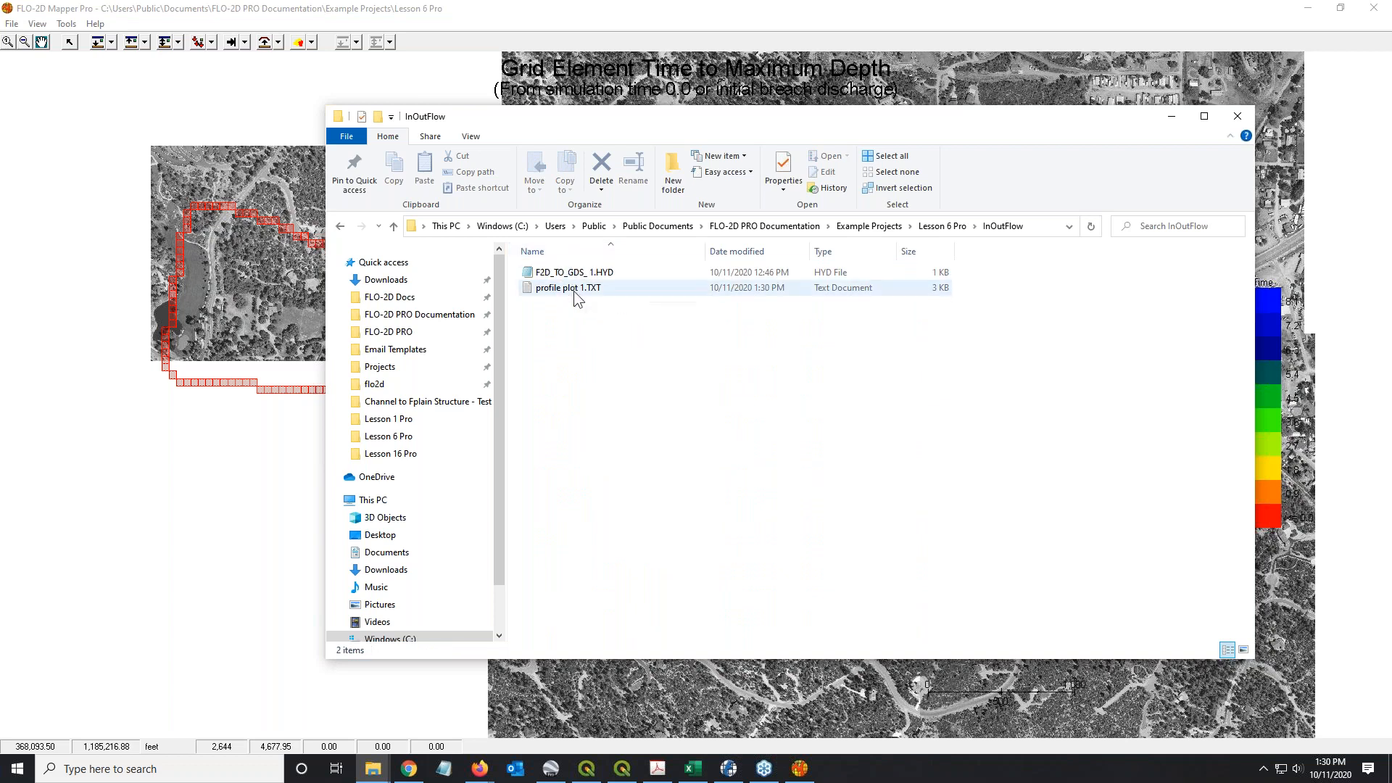
pyautogui.doubleClick(571, 286)
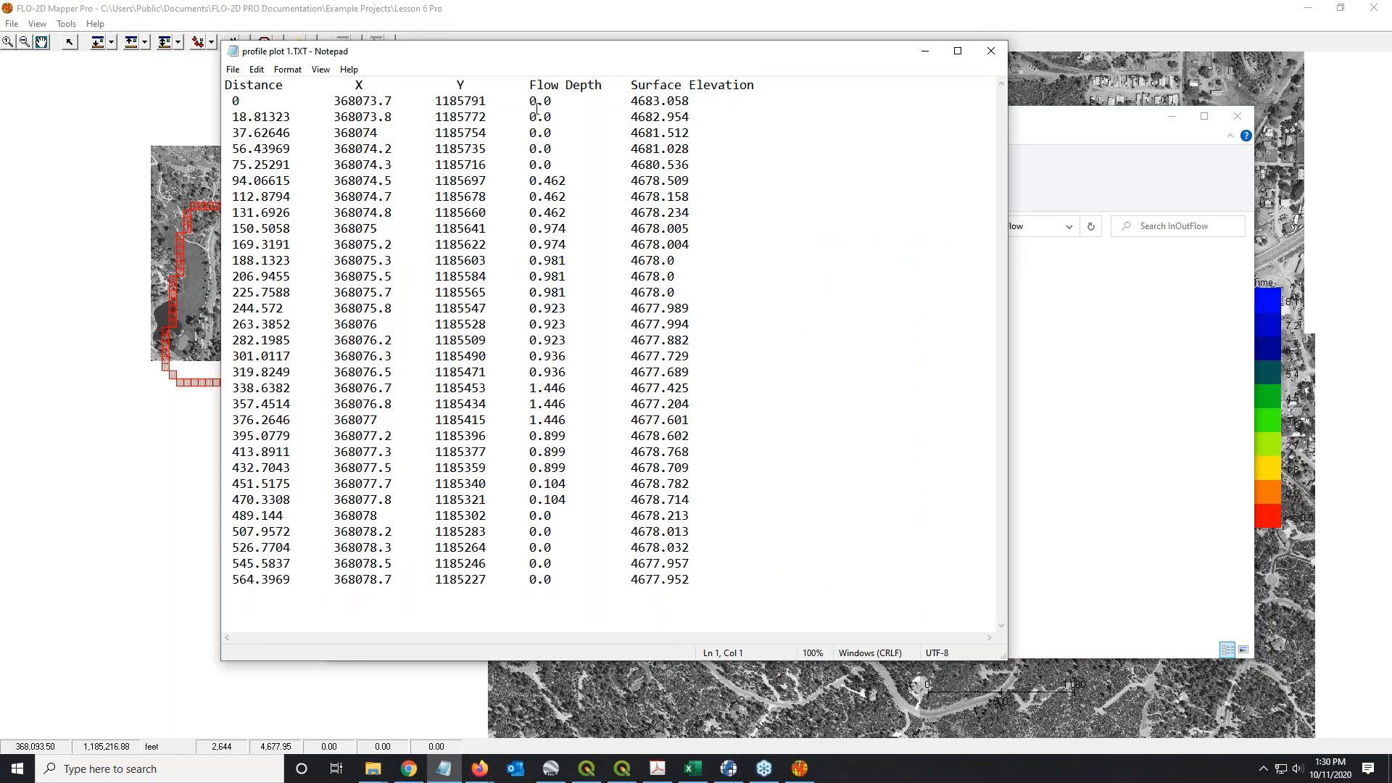
pyautogui.click(992, 53)
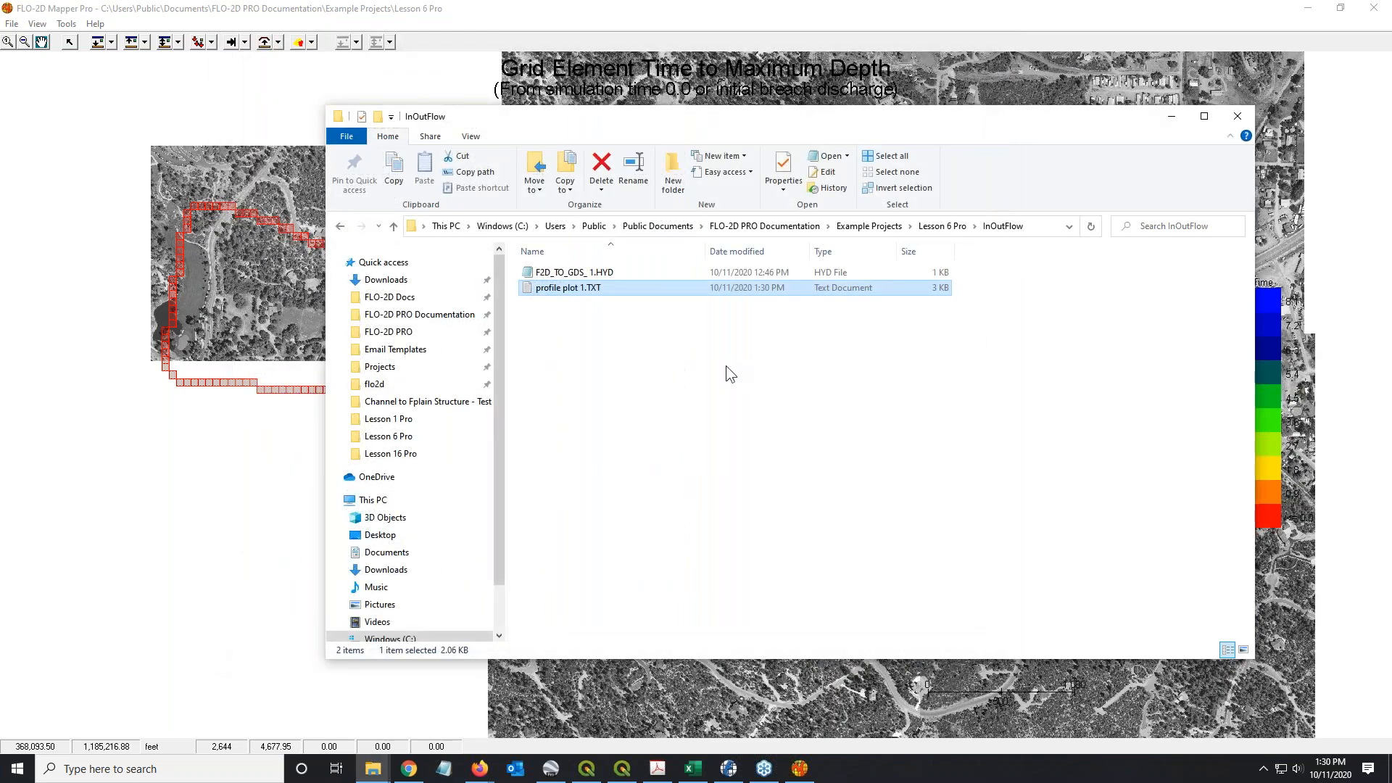
pyautogui.moveTo(1012, 129); pyautogui.dragTo(1391, 123)
pyautogui.moveTo(1391, 174)
pyautogui.mouseDown()
pyautogui.moveTo(1330, 233)
pyautogui.moveTo(1391, 163)
pyautogui.mouseUp()
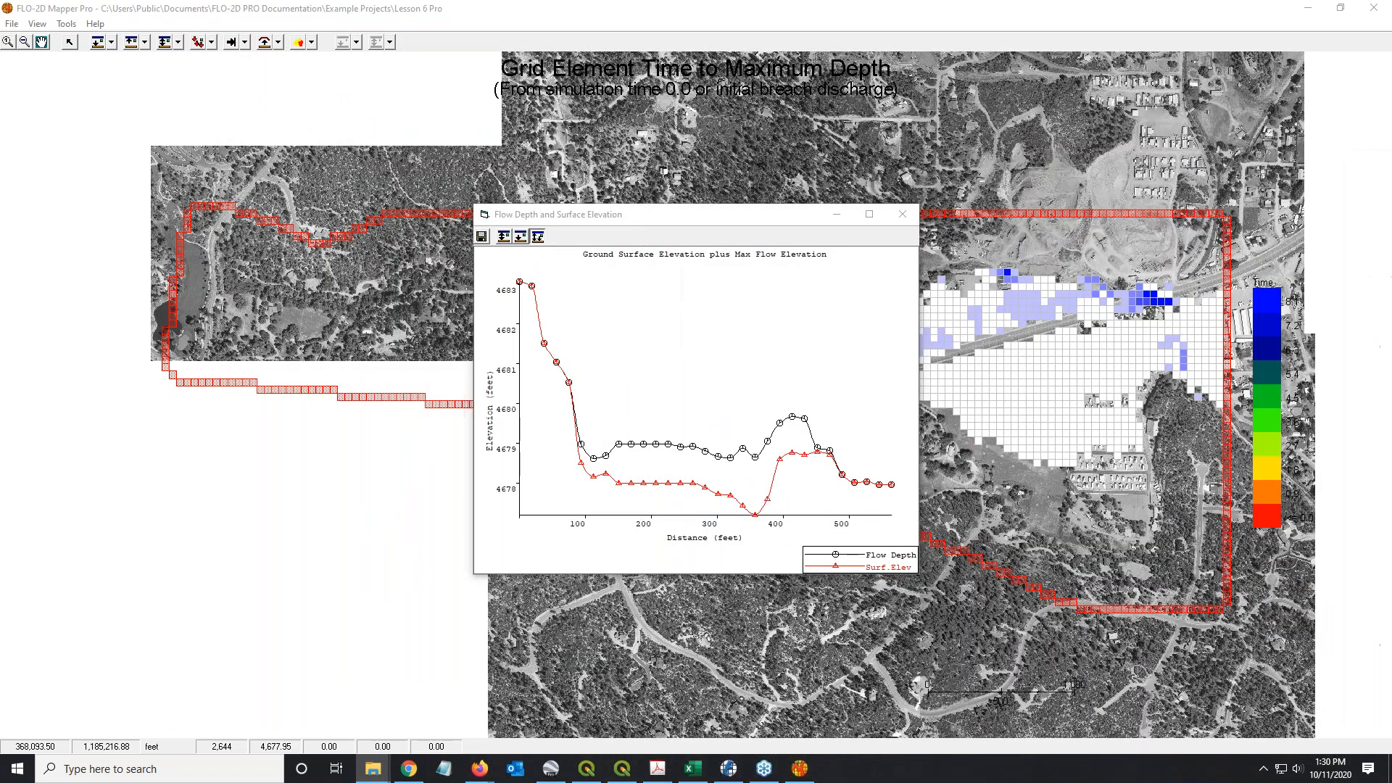
pyautogui.click(904, 213)
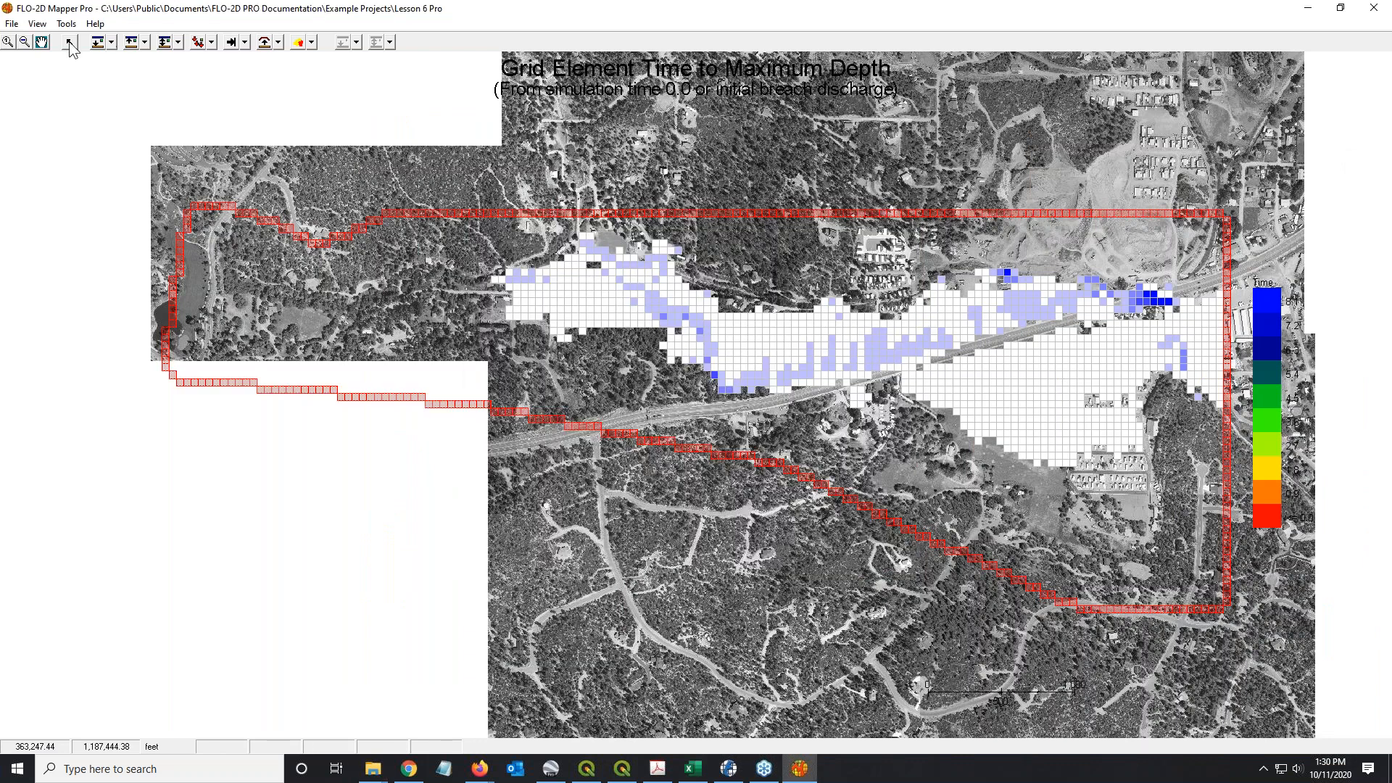
# Step: Create an area of inundation layer with a 0.01 contour, a contour resolution of 50 and a wider red line
pyautogui.click(67, 27)
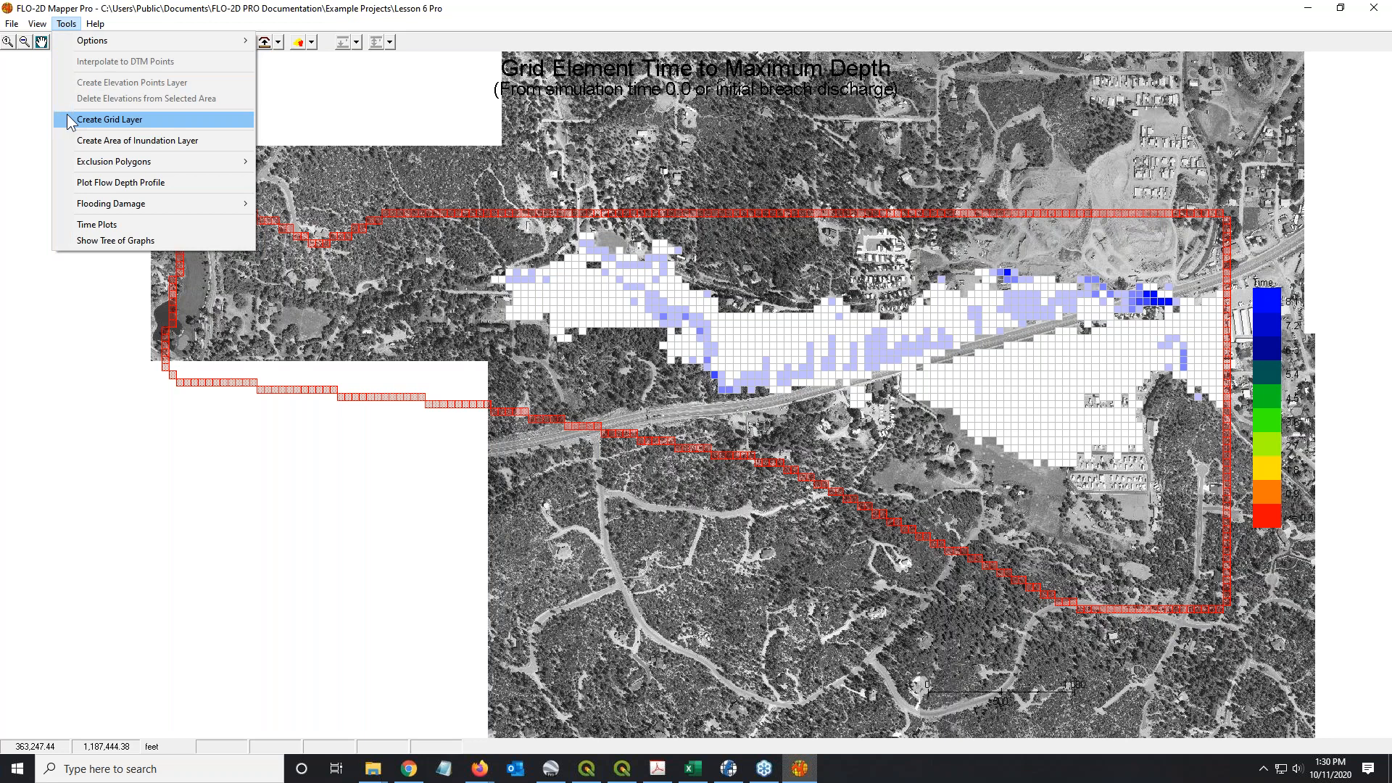
pyautogui.moveTo(67, 160)
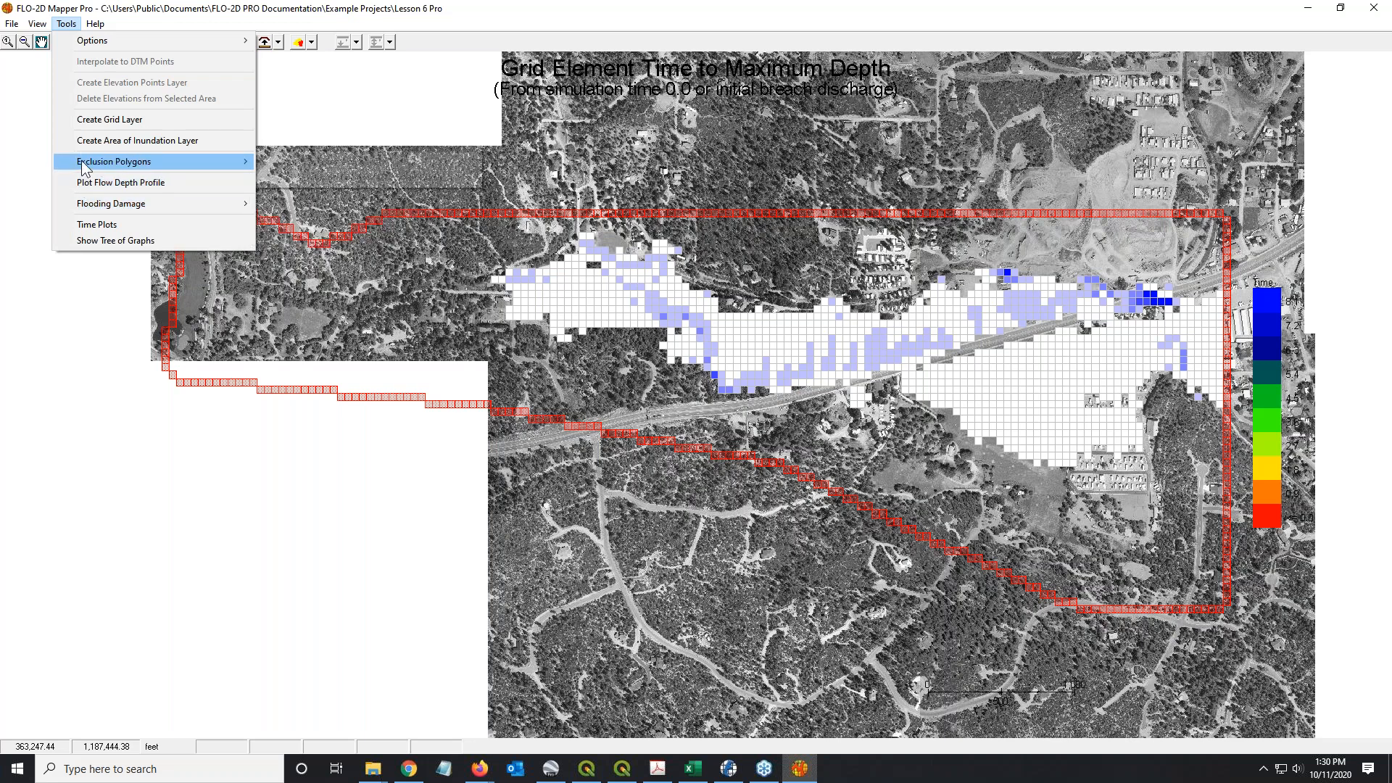
pyautogui.moveTo(72, 203)
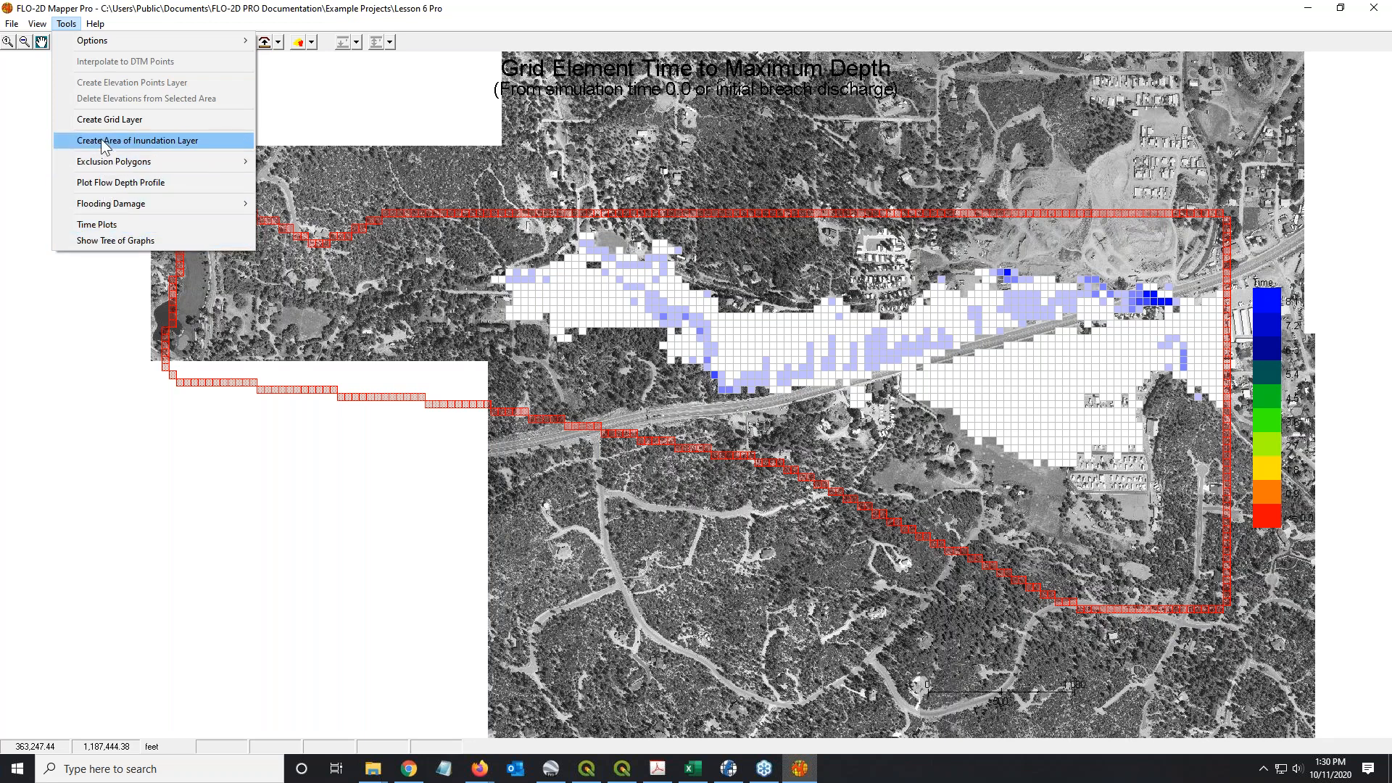
pyautogui.click(139, 141)
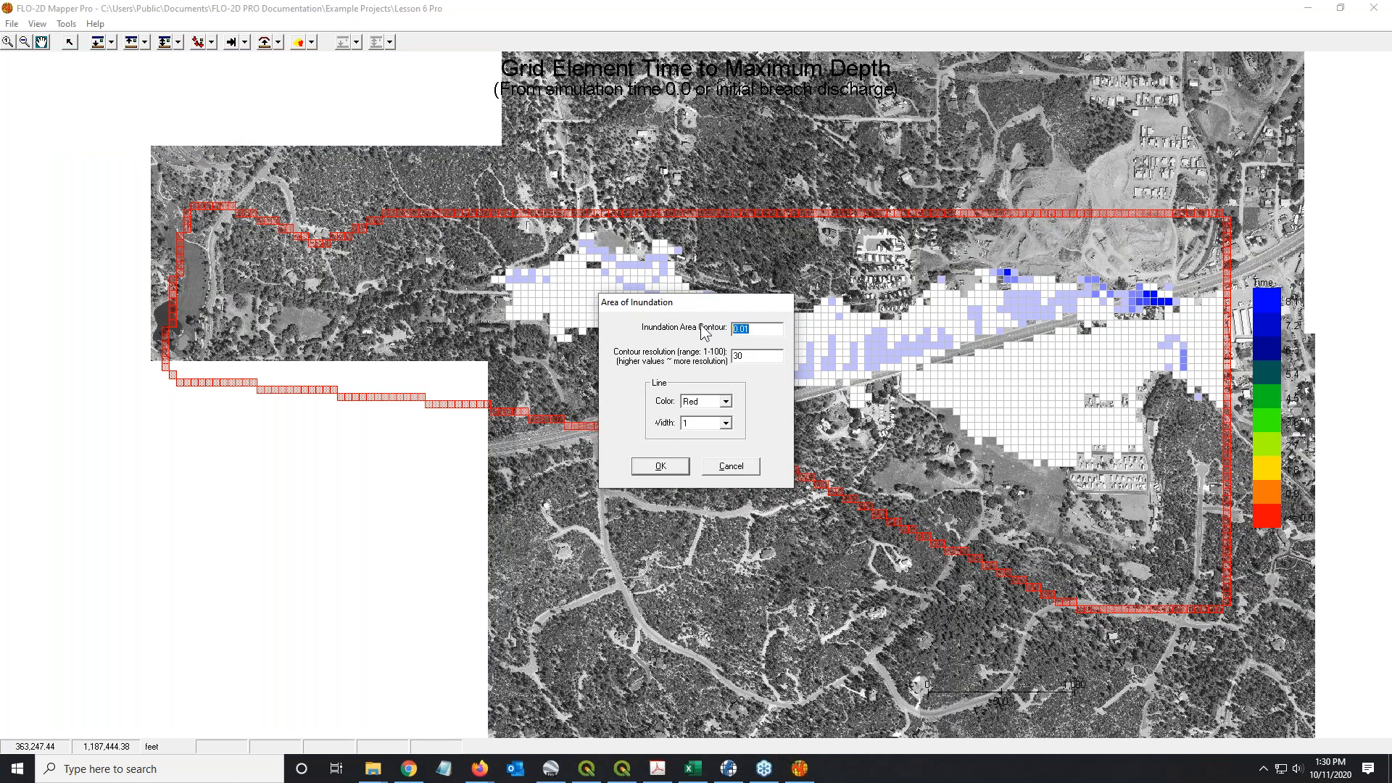
pyautogui.moveTo(707, 304); pyautogui.dragTo(568, 254)
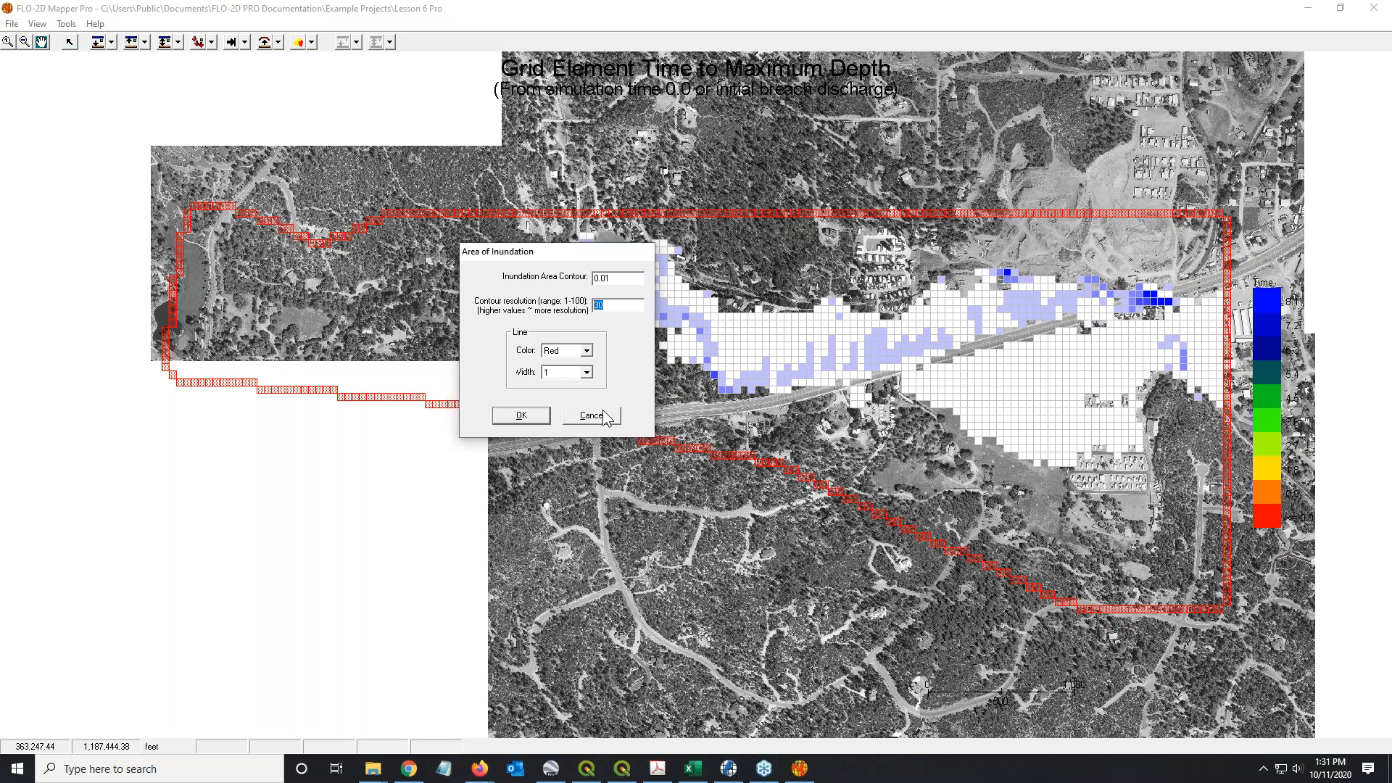
pyautogui.write('50')
pyautogui.click(555, 373)
pyautogui.click(556, 394)
pyautogui.click(540, 415)
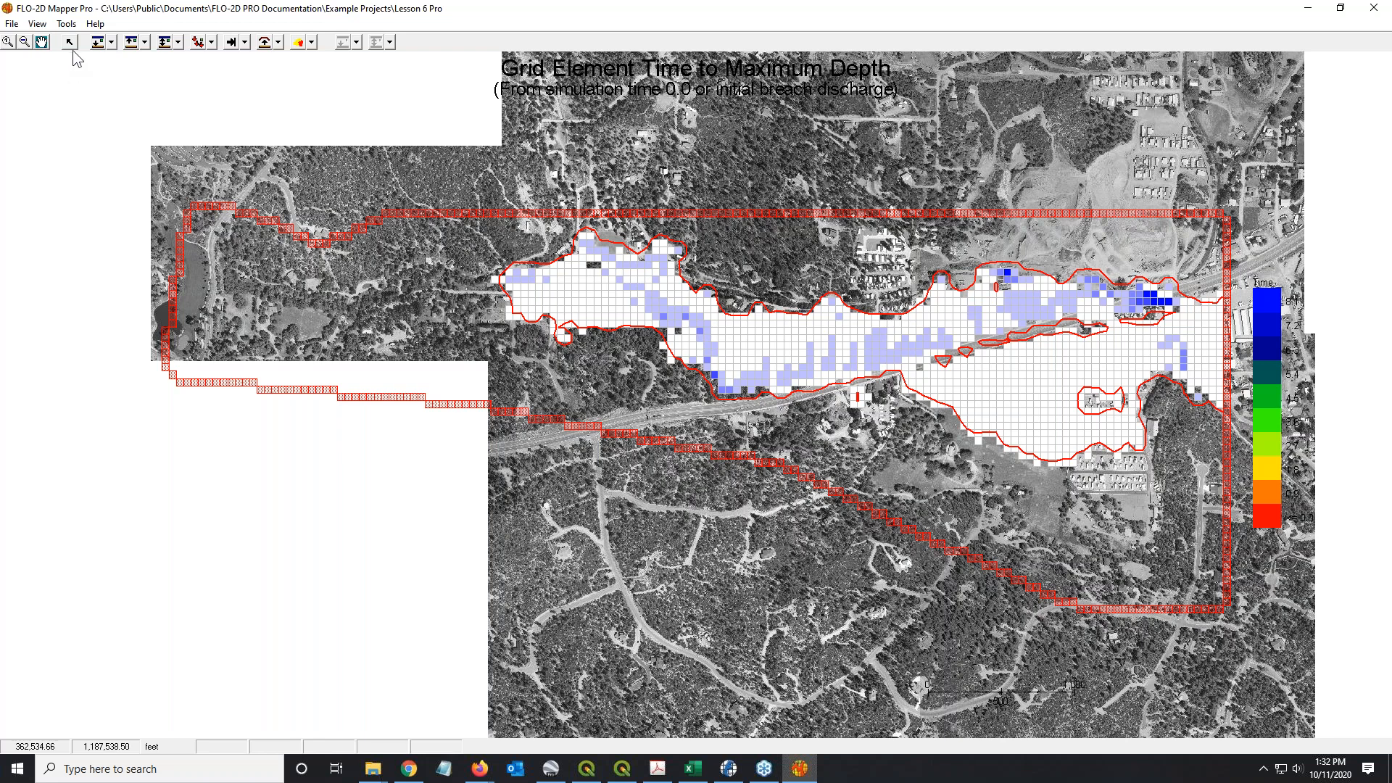
pyautogui.click(111, 42)
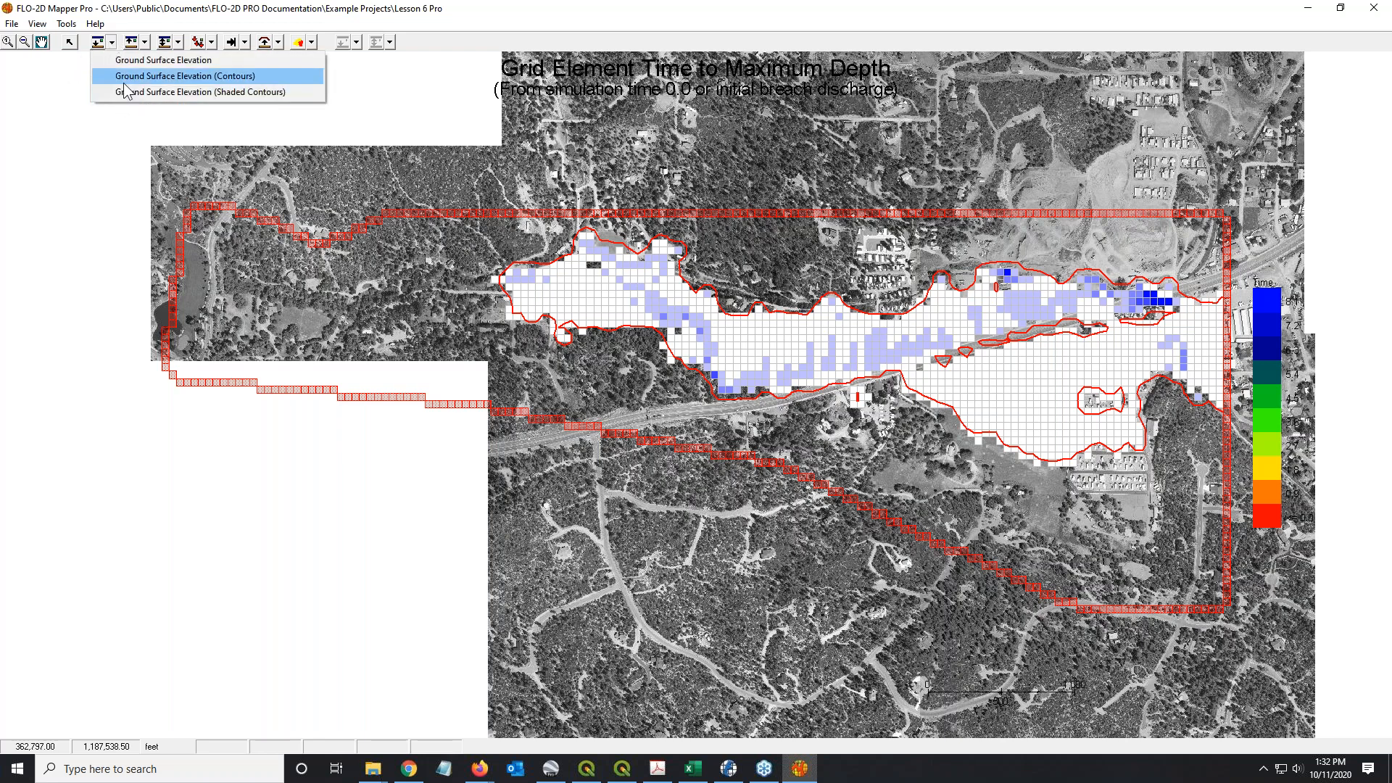
pyautogui.click(145, 43)
pyautogui.click(145, 42)
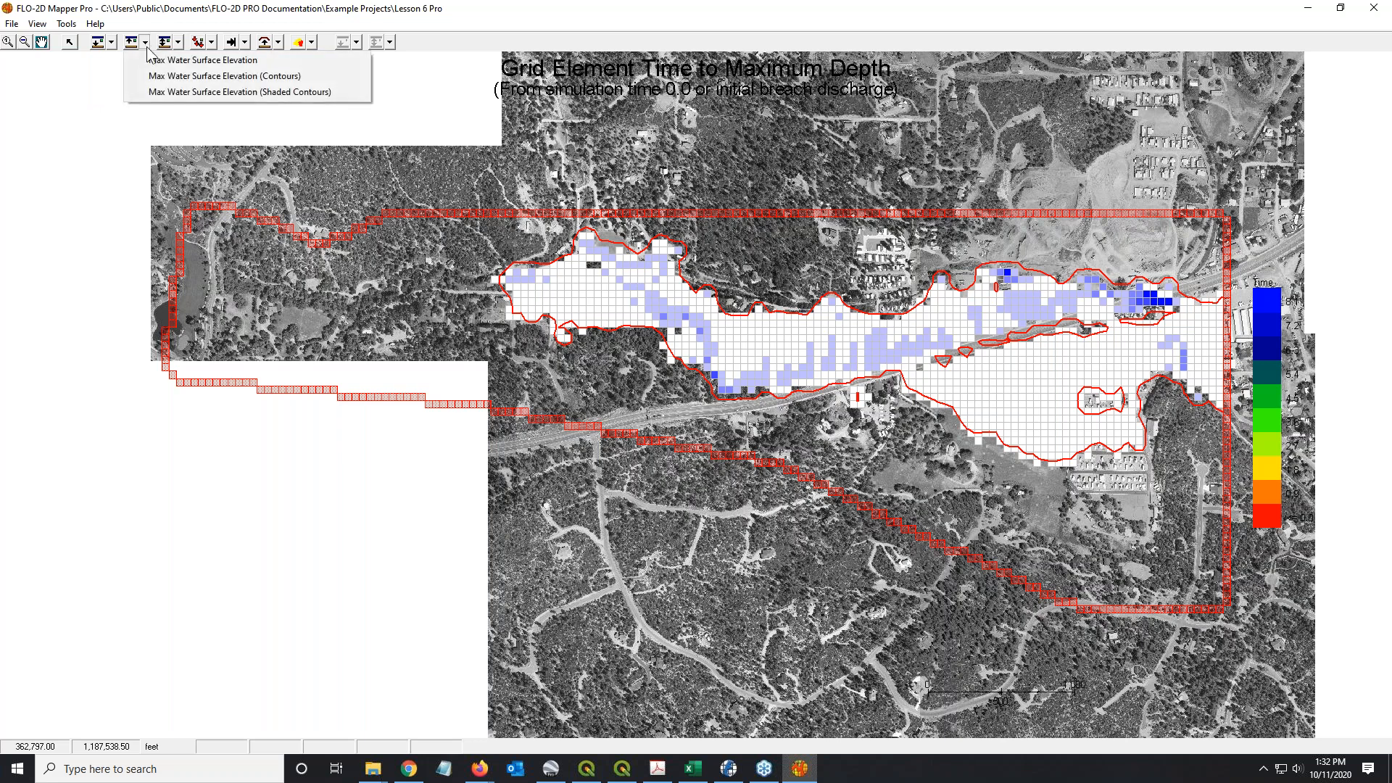
pyautogui.click(127, 159)
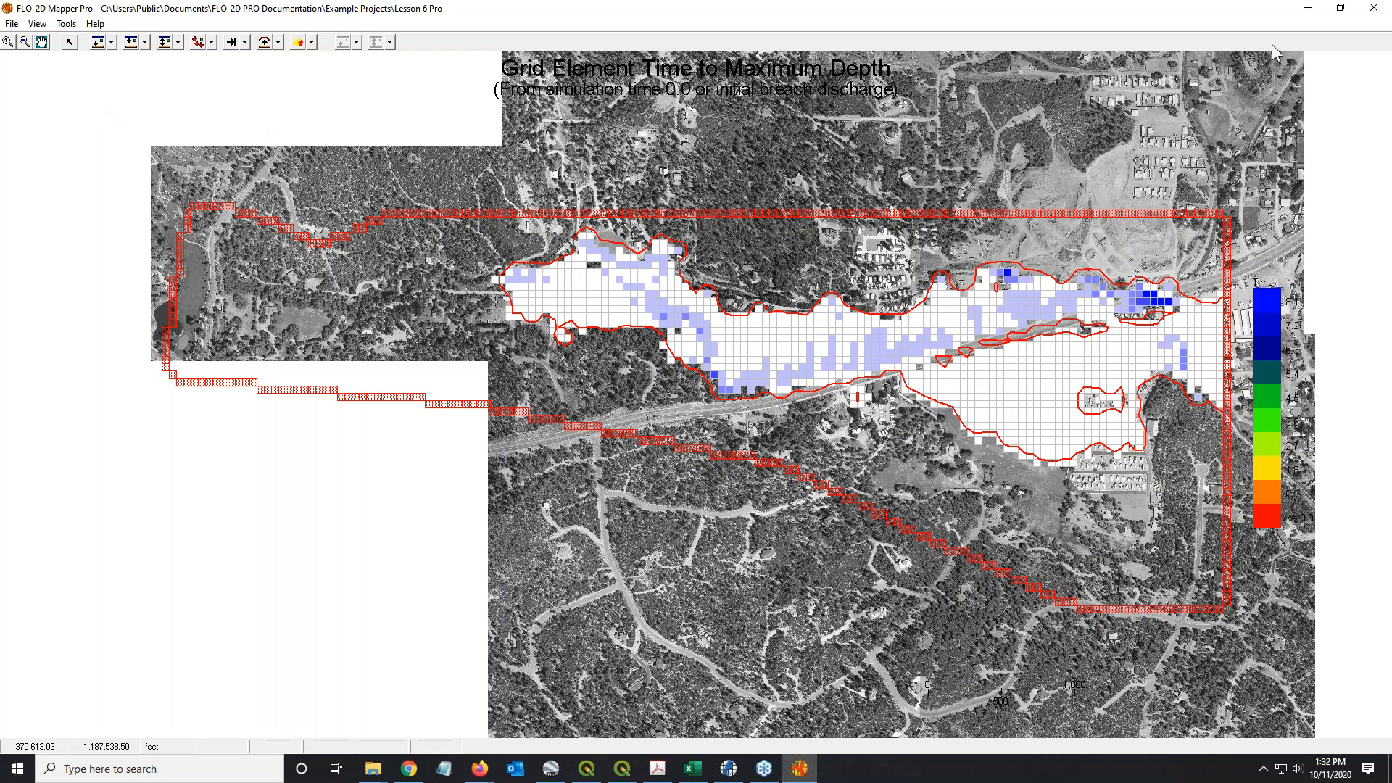
# Step: Find the exported shapefiles in the Lesson 6 Pro folder and select Area of Inundation.shp through Water Elevation at Cell.shp
pyautogui.click(1309, 9)
pyautogui.moveTo(378, 771)
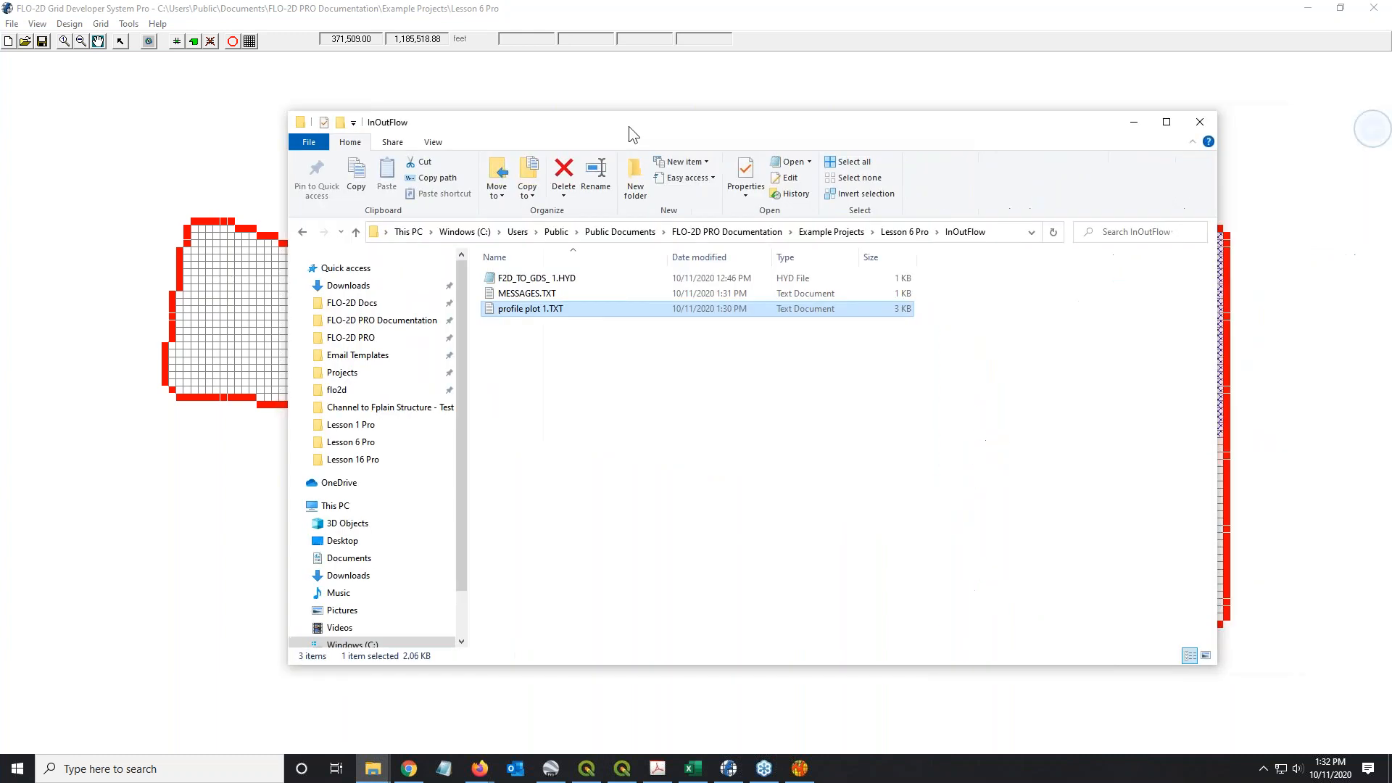
pyautogui.click(898, 232)
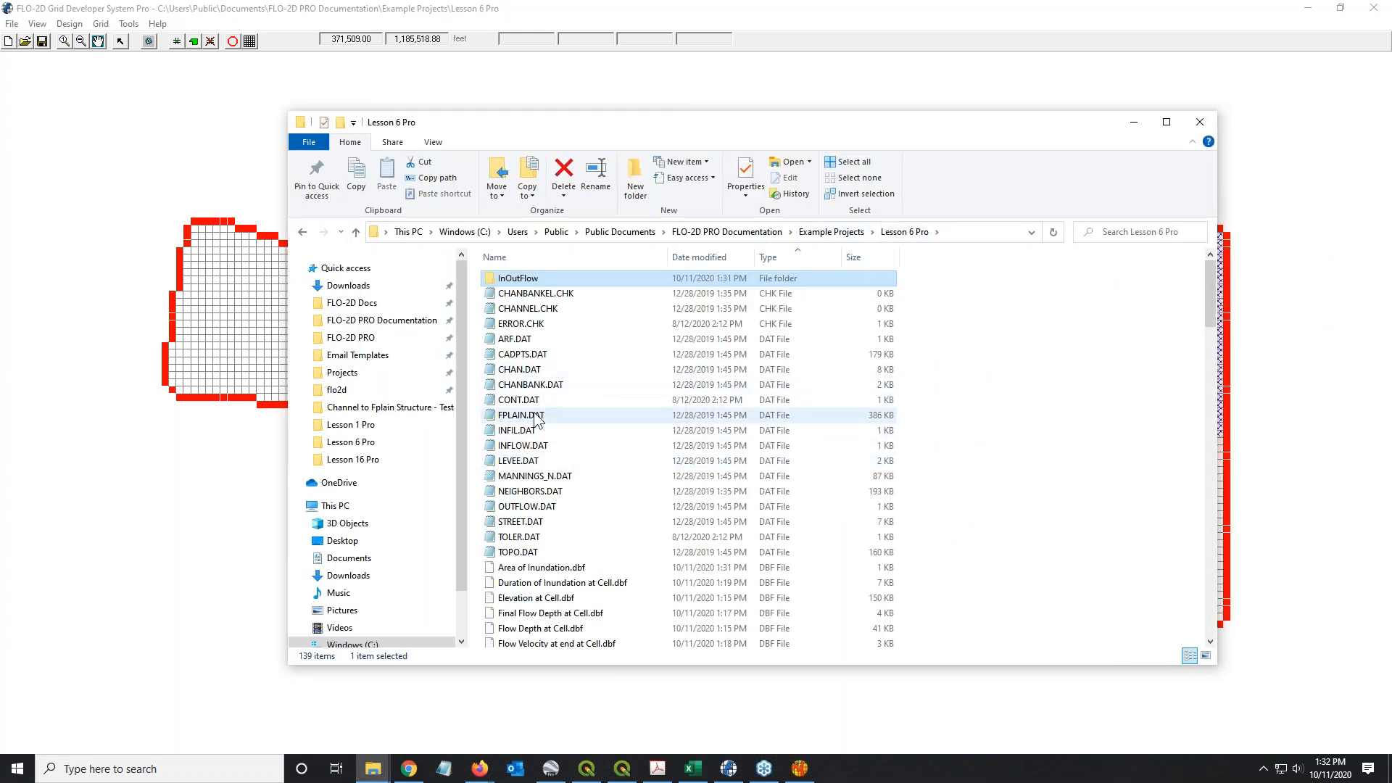
pyautogui.scroll(-3, 515, 542)
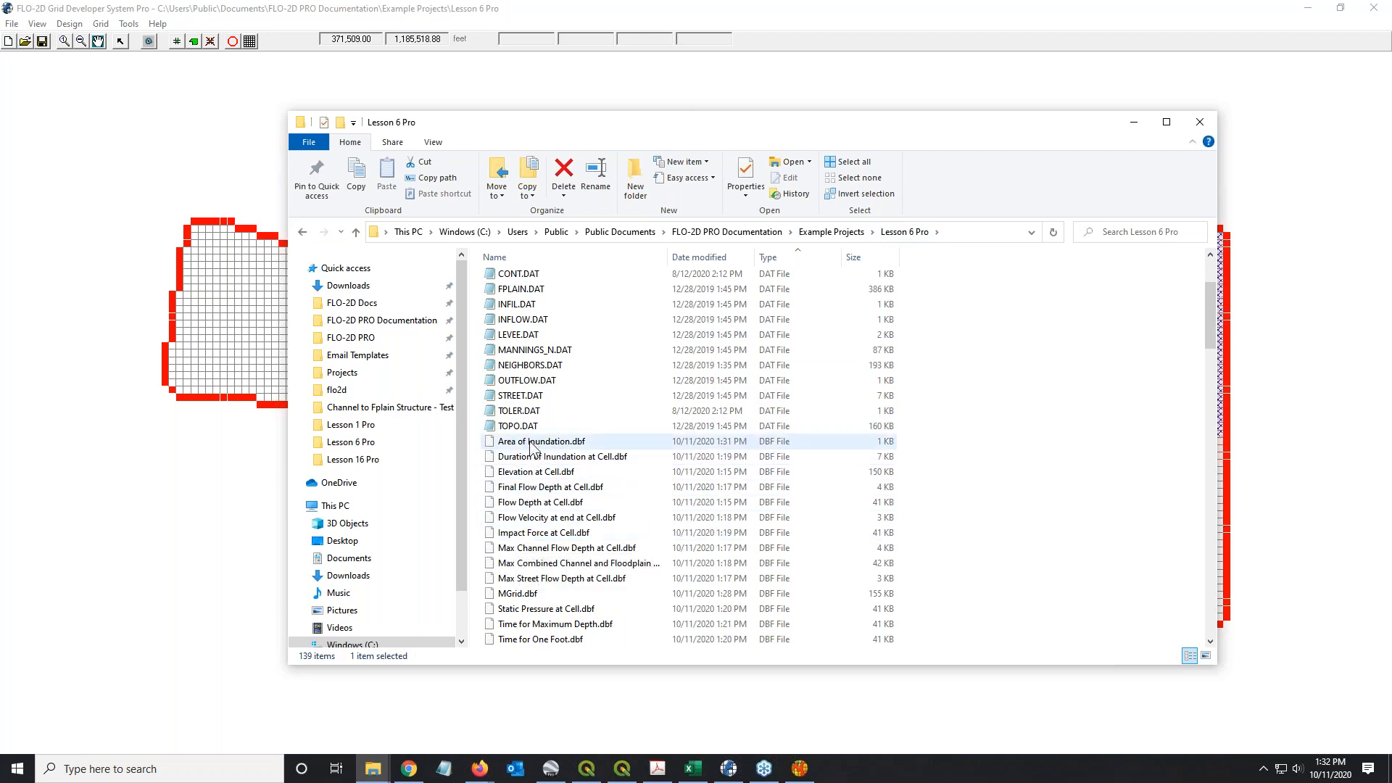
pyautogui.scroll(-20, 537, 507)
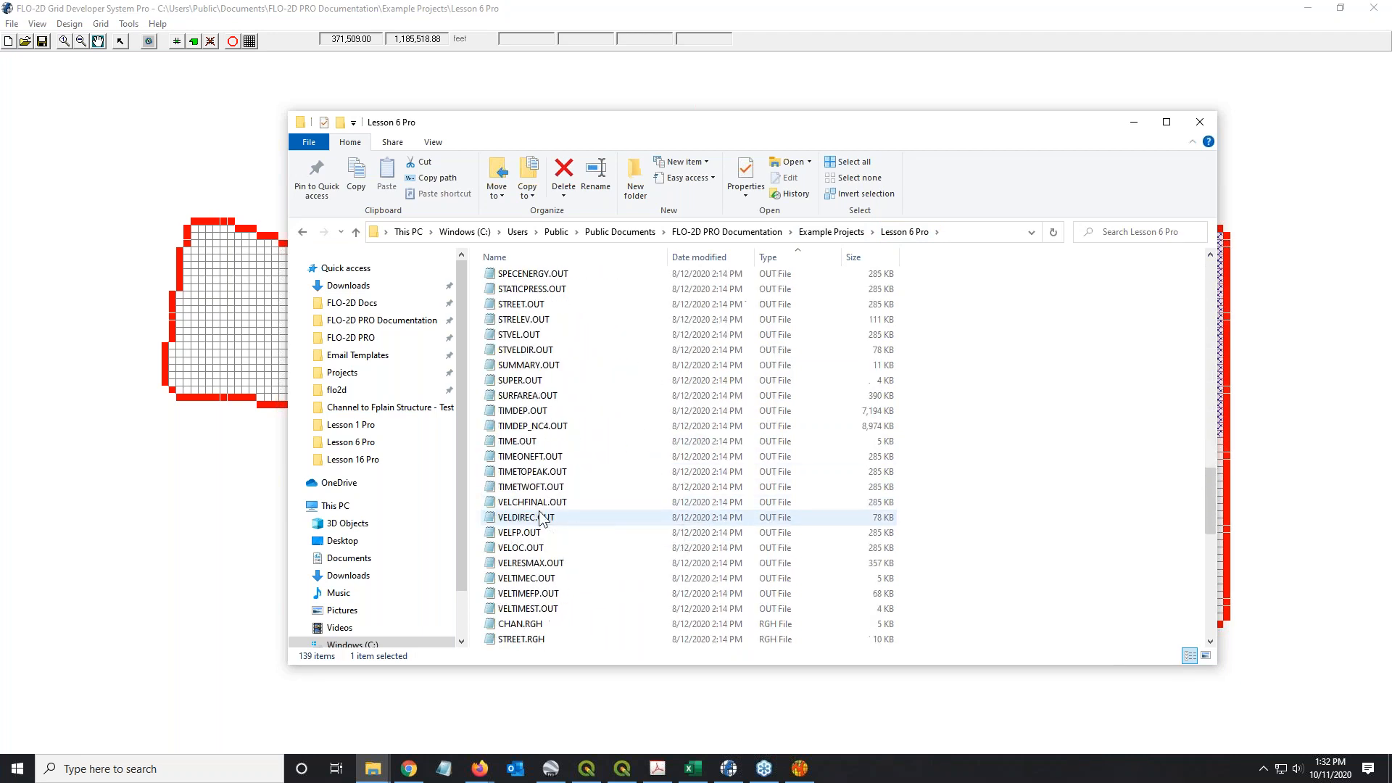
pyautogui.scroll(-11, 540, 517)
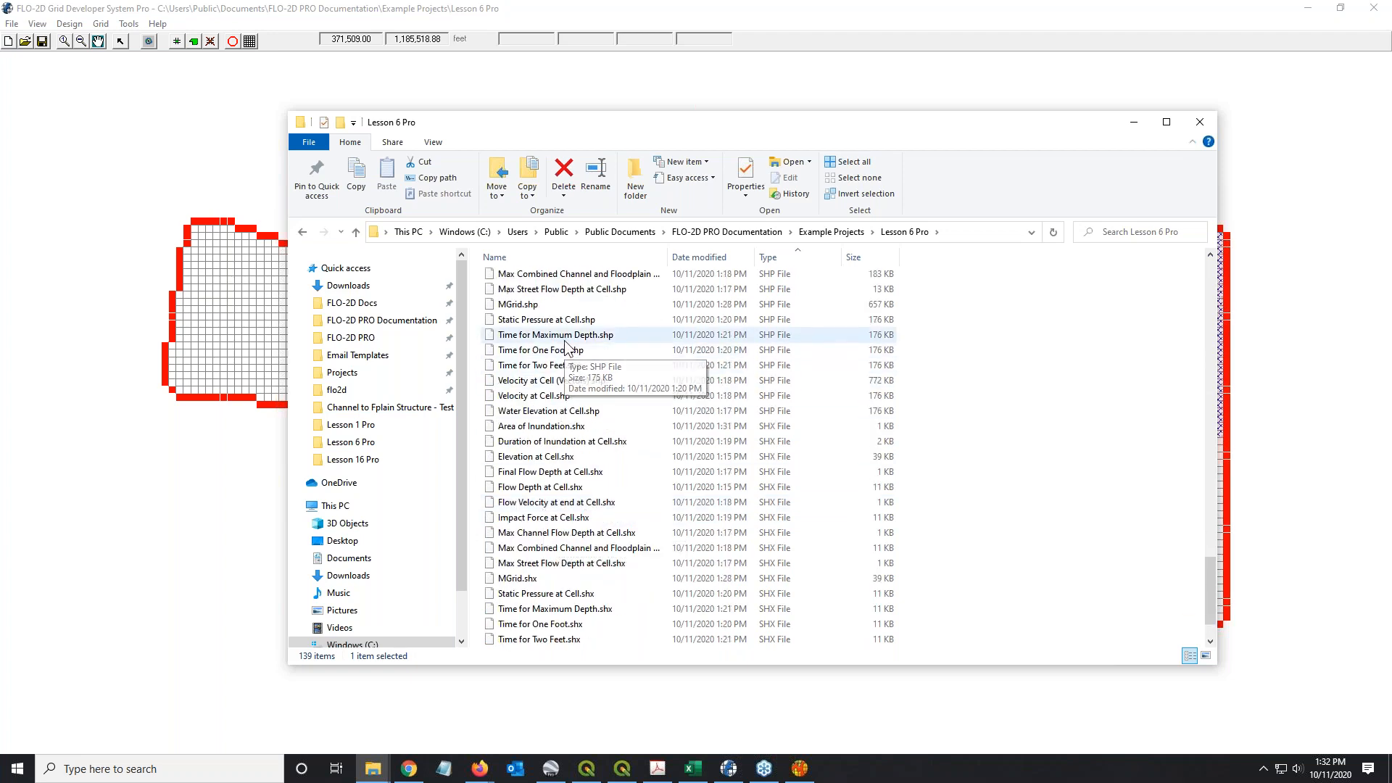
pyautogui.click(573, 289)
pyautogui.scroll(3, 606, 427)
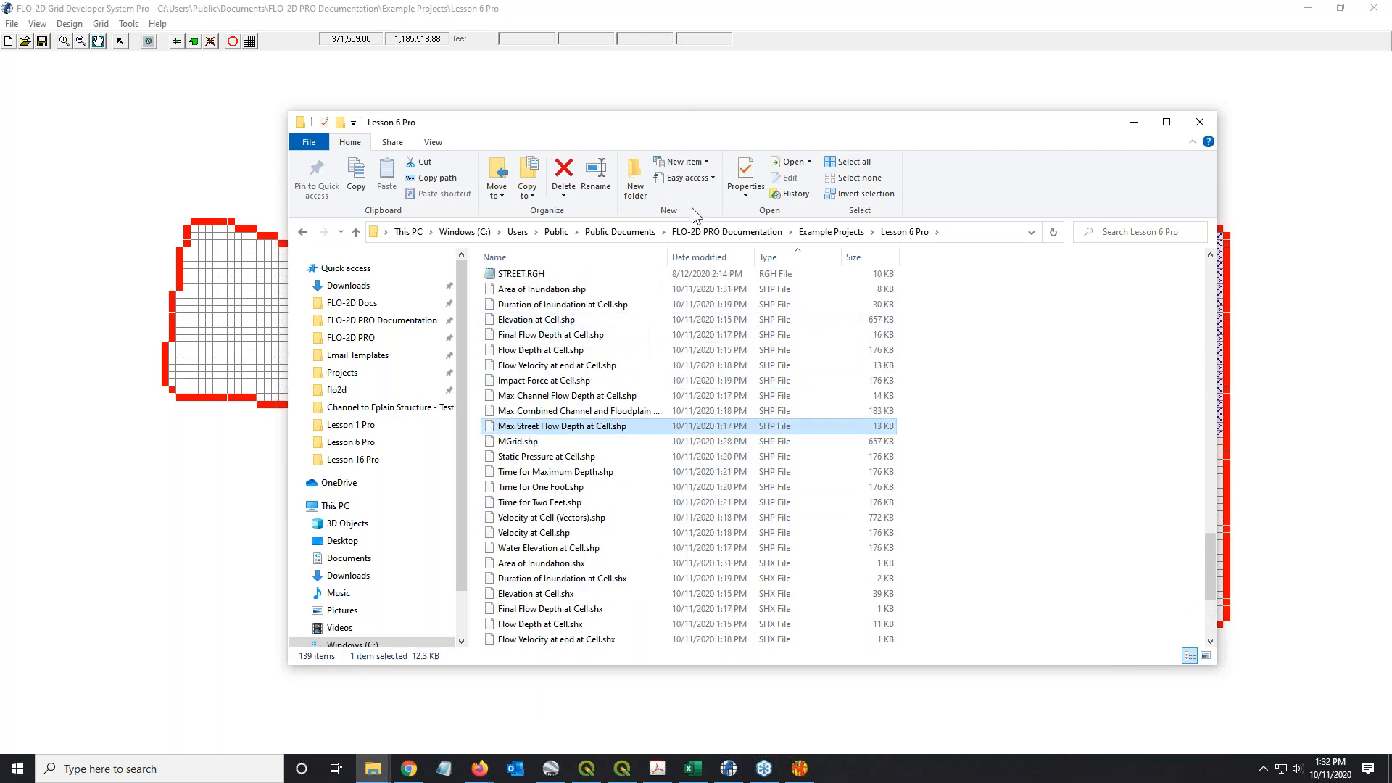
pyautogui.moveTo(667, 257); pyautogui.dragTo(775, 254)
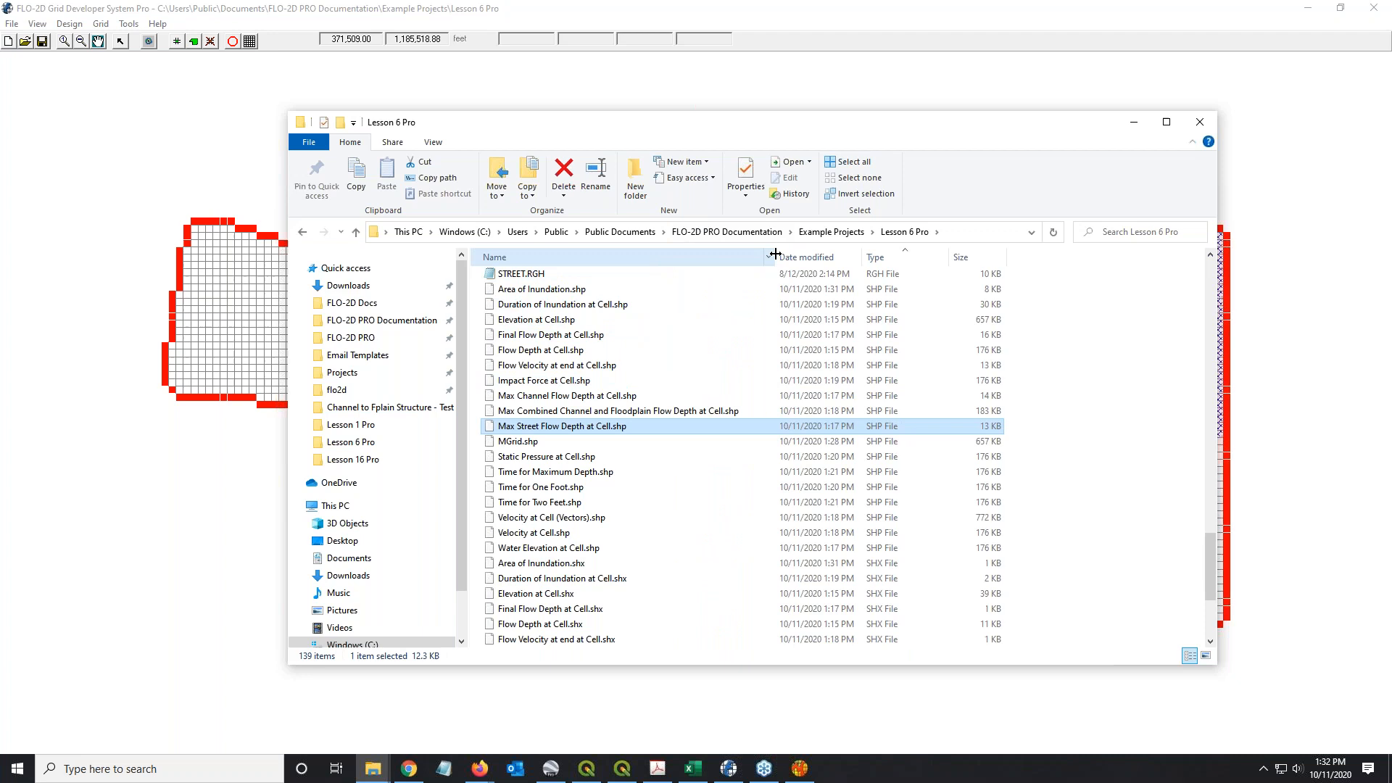
pyautogui.click(508, 290)
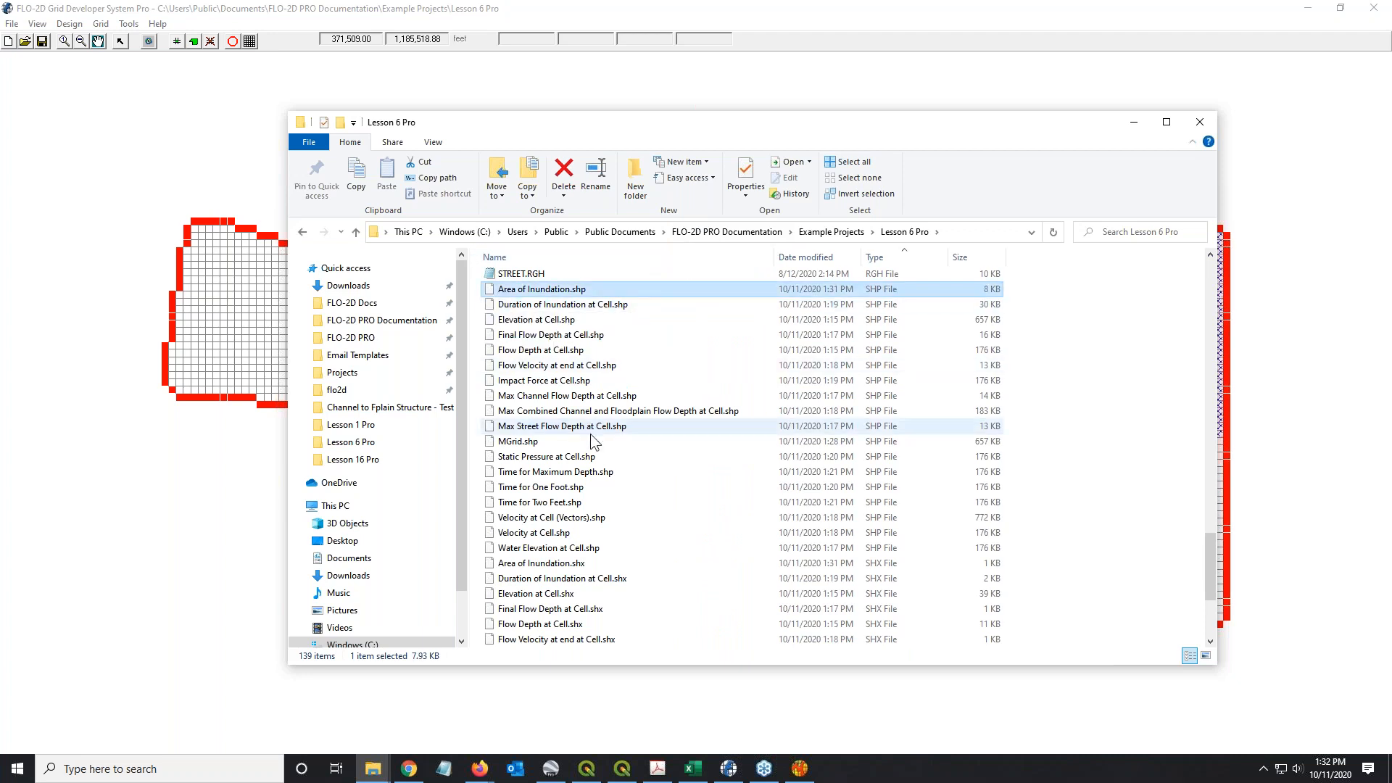
pyautogui.keyDown('shift'); pyautogui.click(569, 549); pyautogui.keyUp('shift')
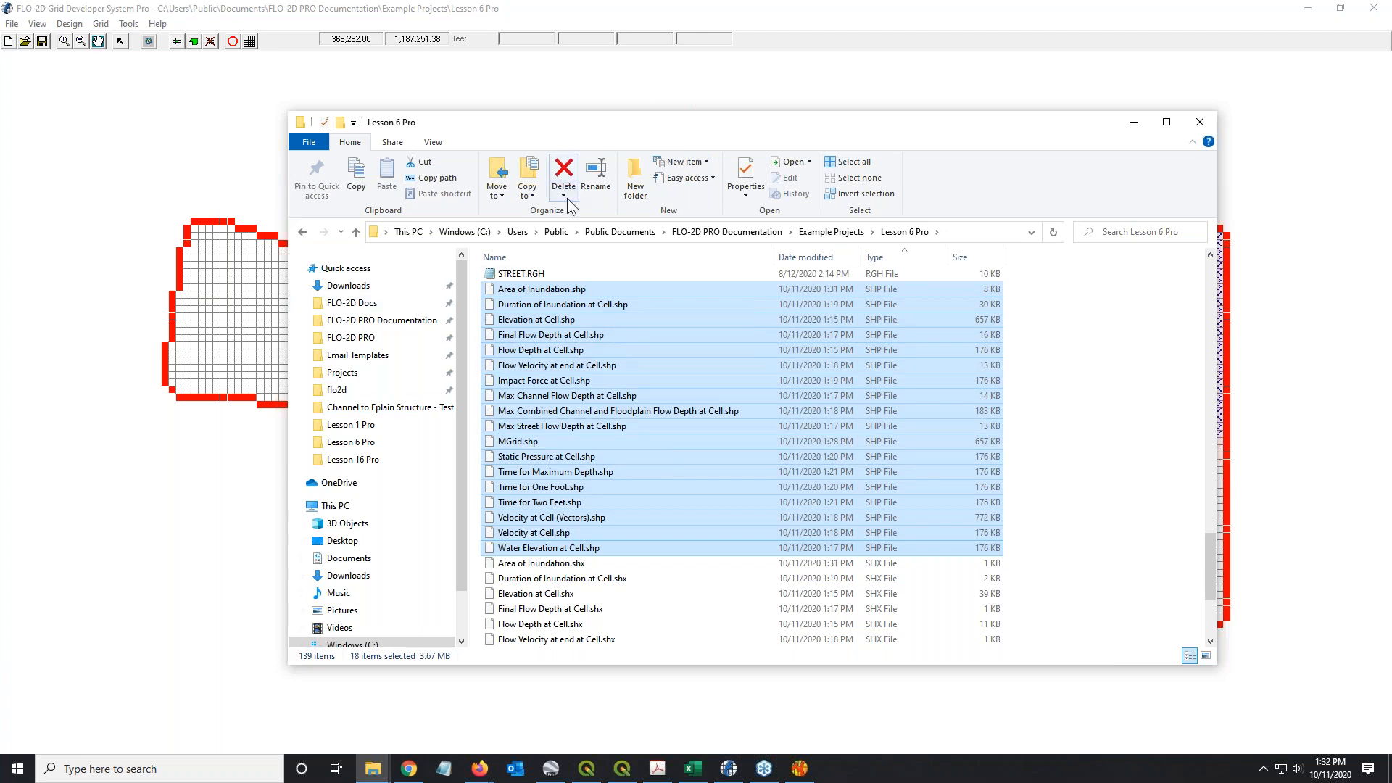
pyautogui.moveTo(559, 125); pyautogui.dragTo(1391, 142)
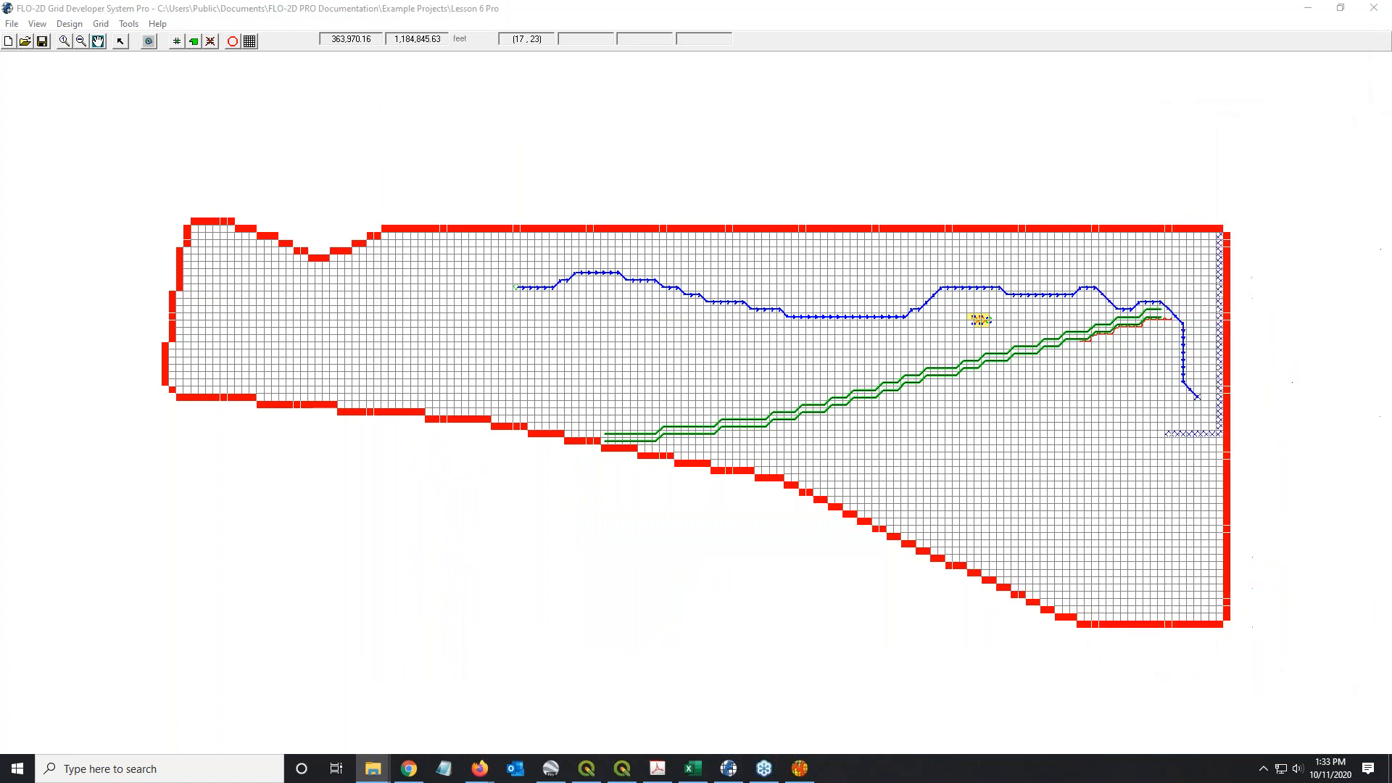
# Step: In FLO-2D Grid Developer System Pro, import Flow Depth at Cell.shp using the Var field and 10 colors
pyautogui.click(12, 24)
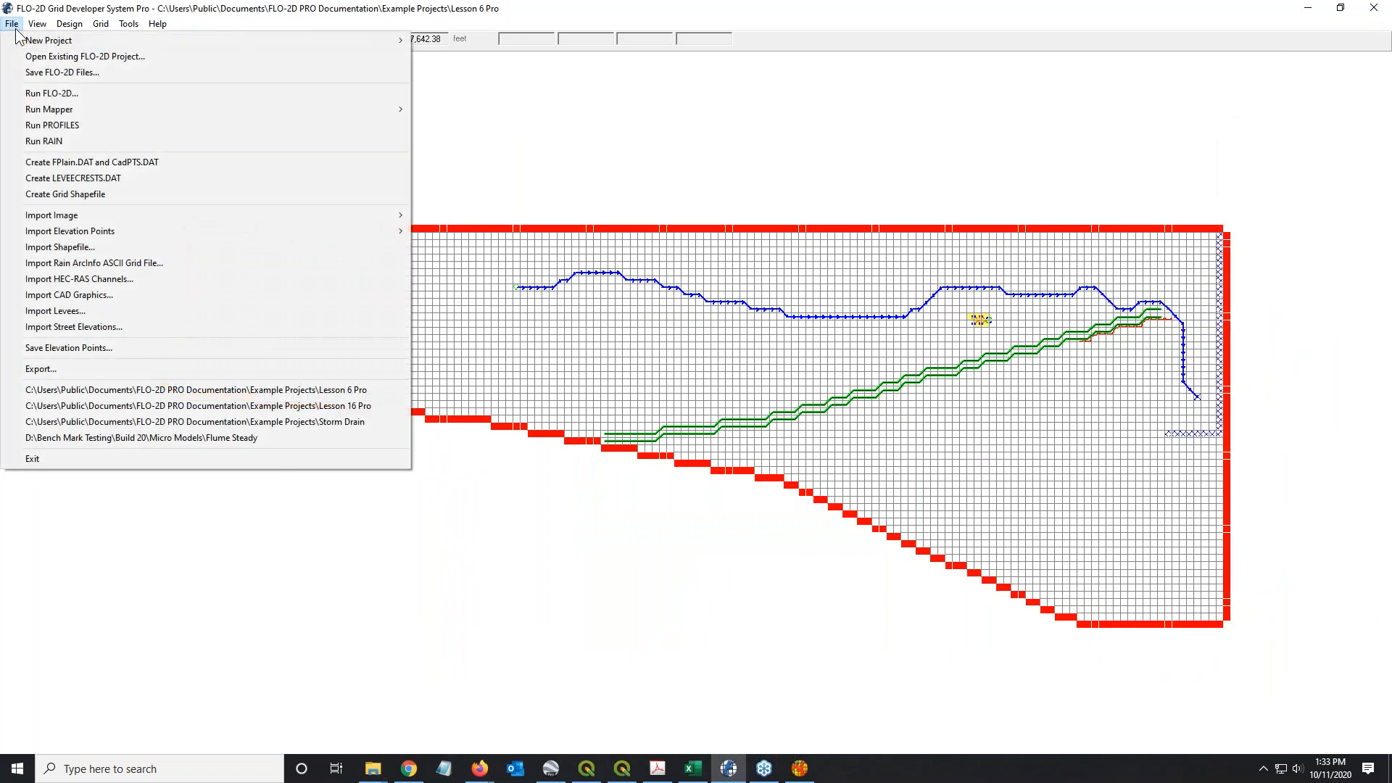
pyautogui.click(14, 248)
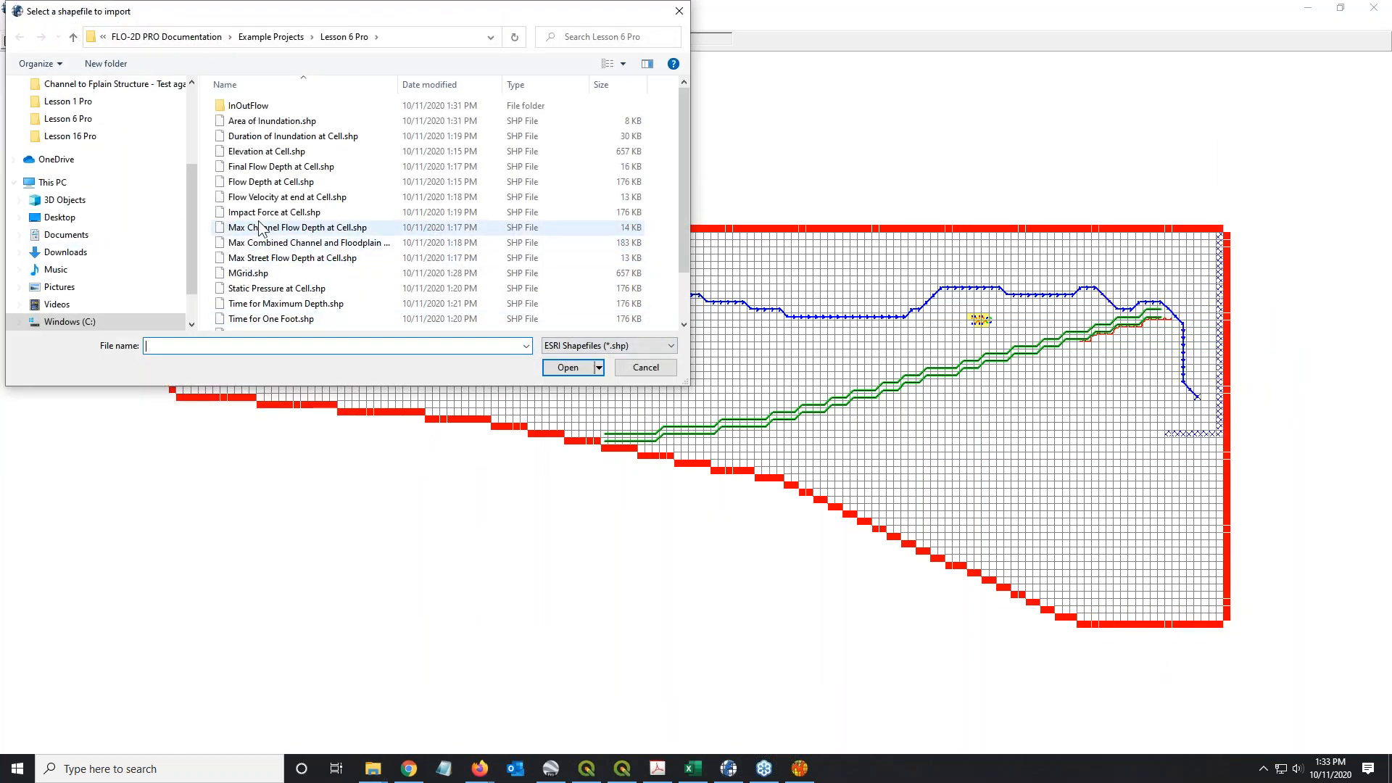
pyautogui.click(272, 182)
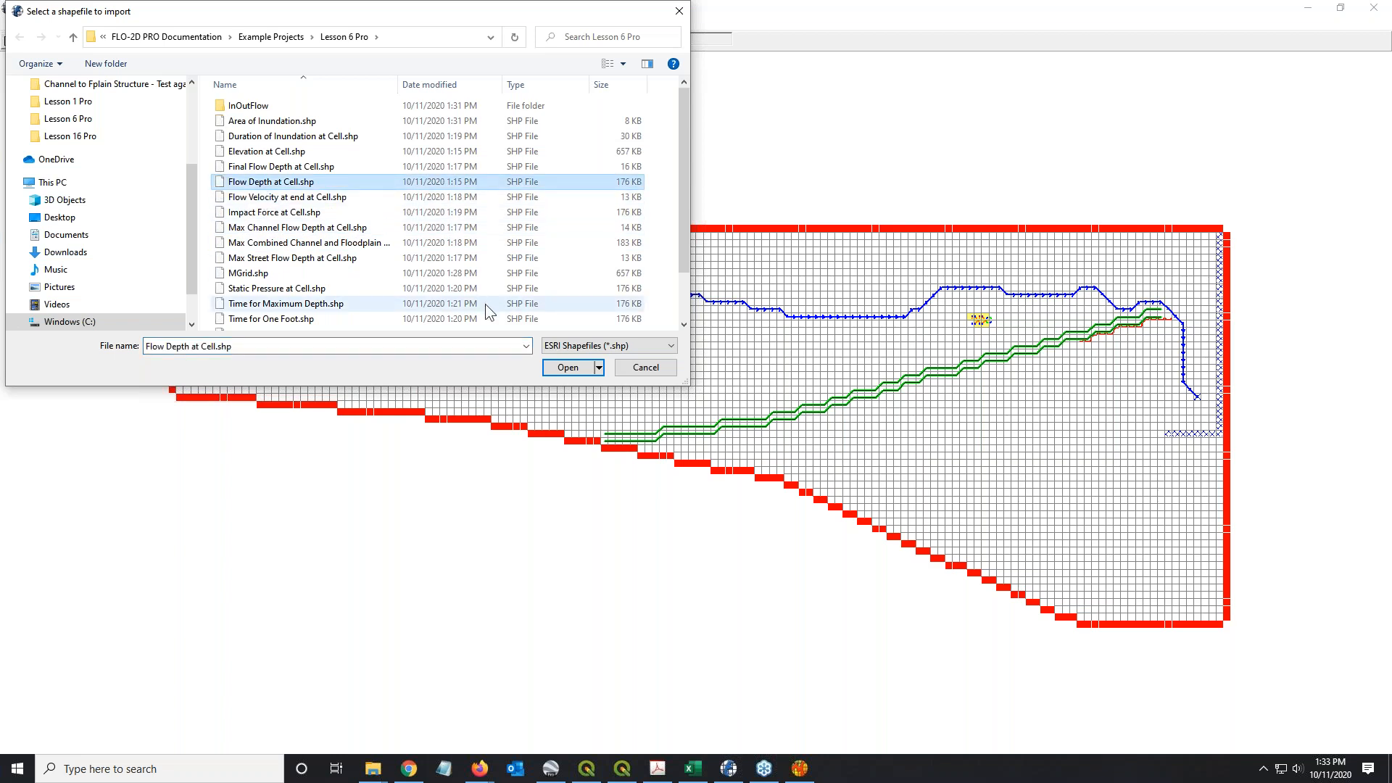
pyautogui.click(567, 368)
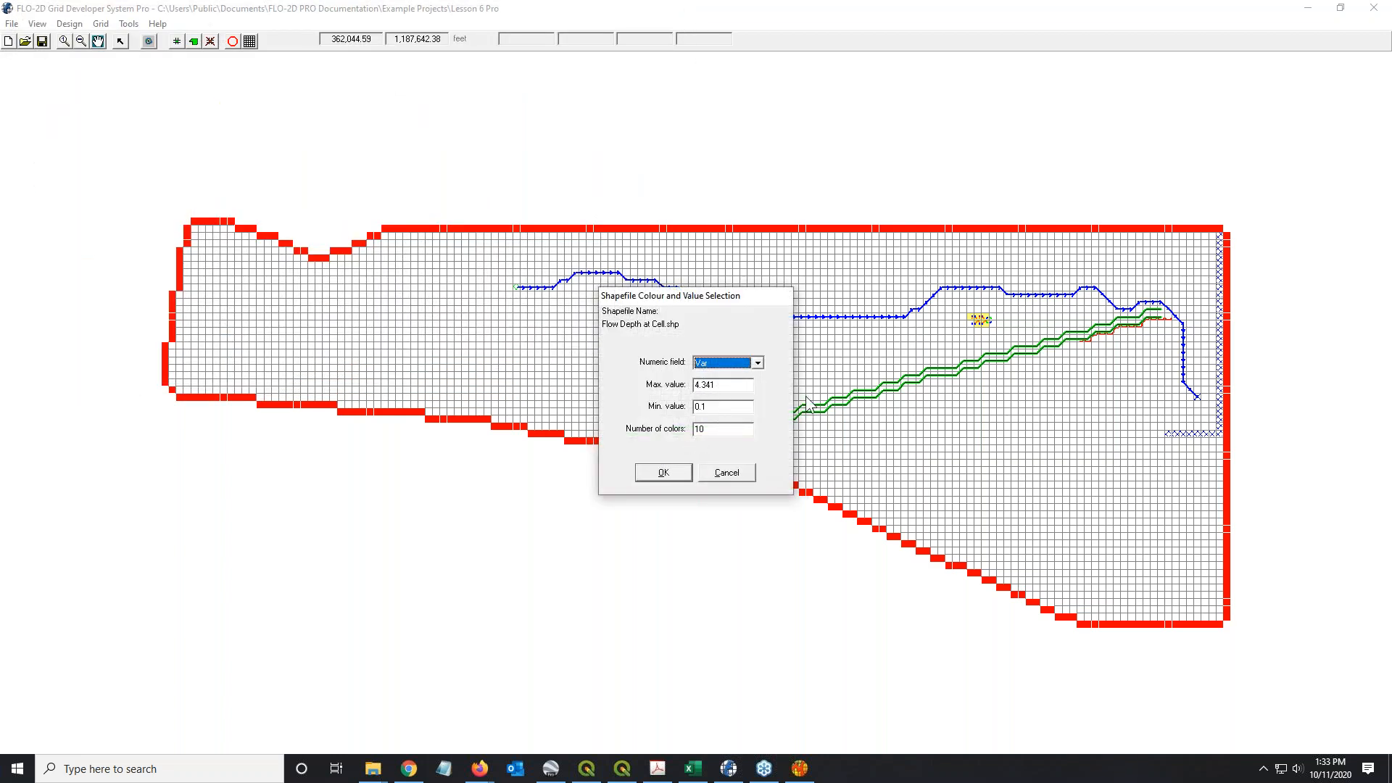
pyautogui.click(663, 472)
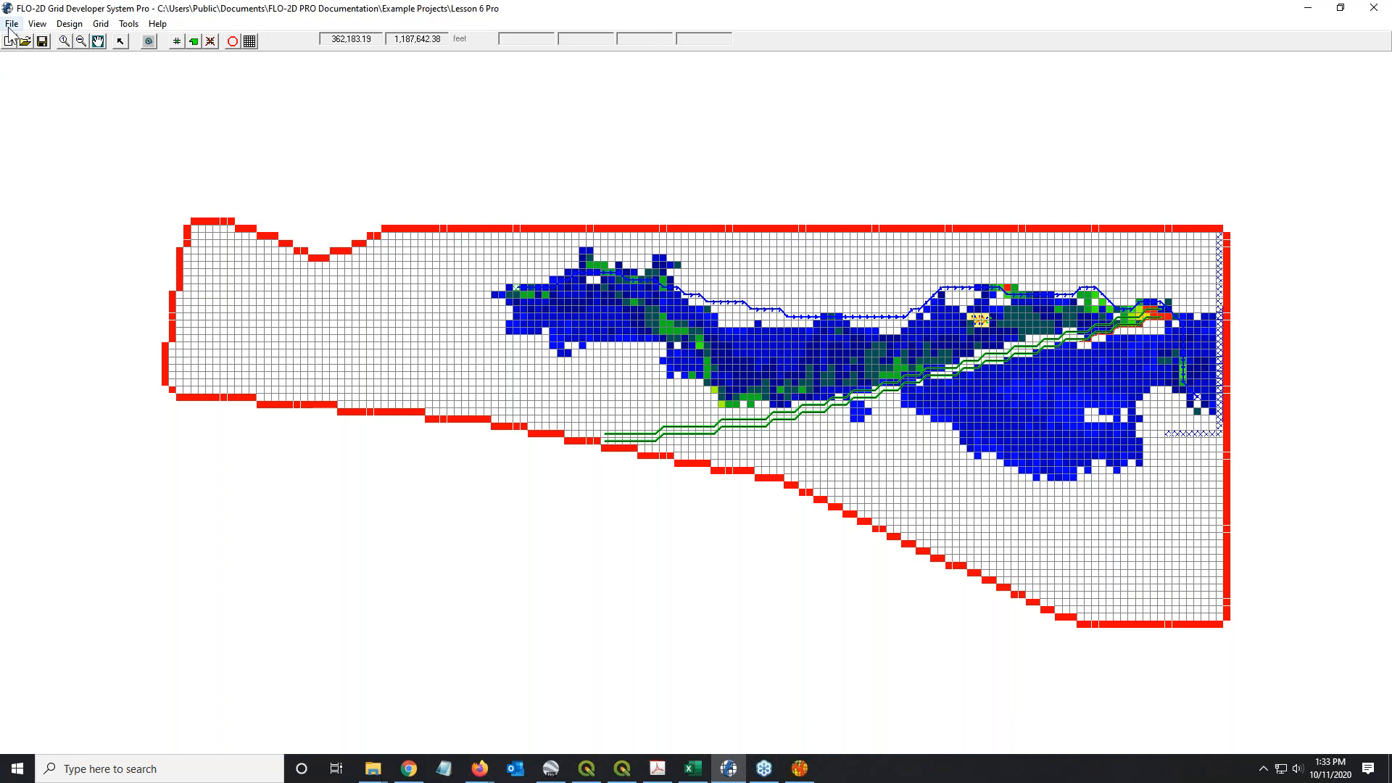
# Step: Take the imported Flow Depth at Cell layer off the grid map using the layers list
pyautogui.click(37, 24)
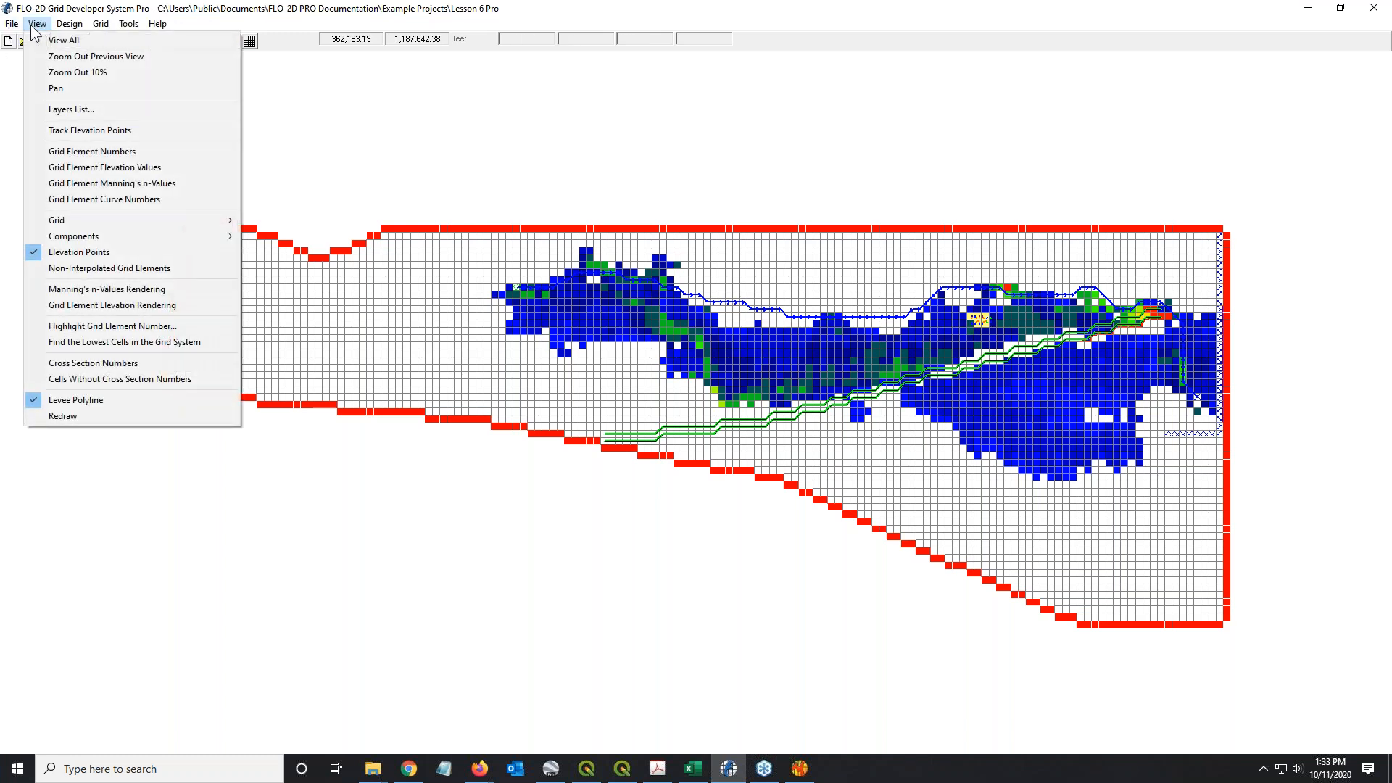
pyautogui.click(45, 110)
pyautogui.click(221, 208)
pyautogui.click(186, 235)
pyautogui.click(145, 237)
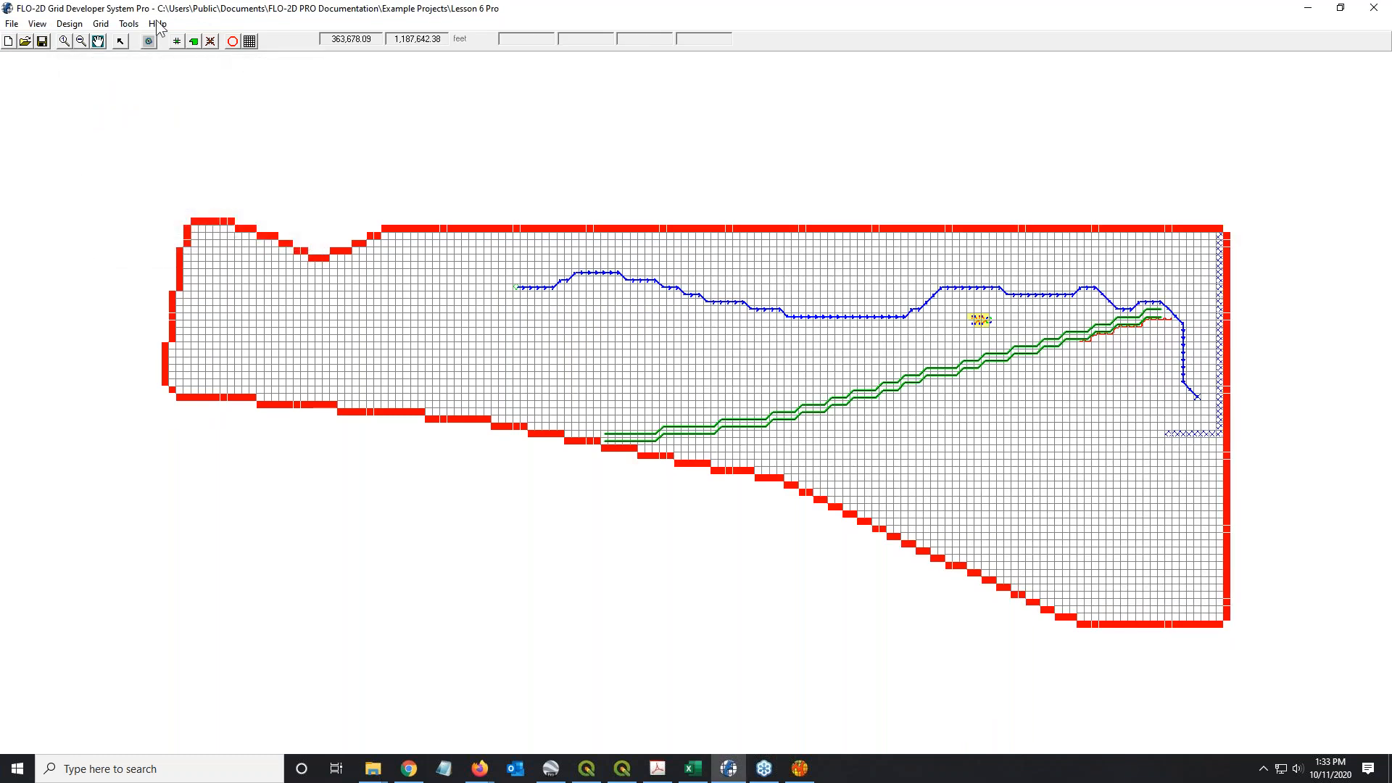
# Step: Switch back to FLO-2D Mapper Pro and return to the time to maximum depth map
pyautogui.click(800, 769)
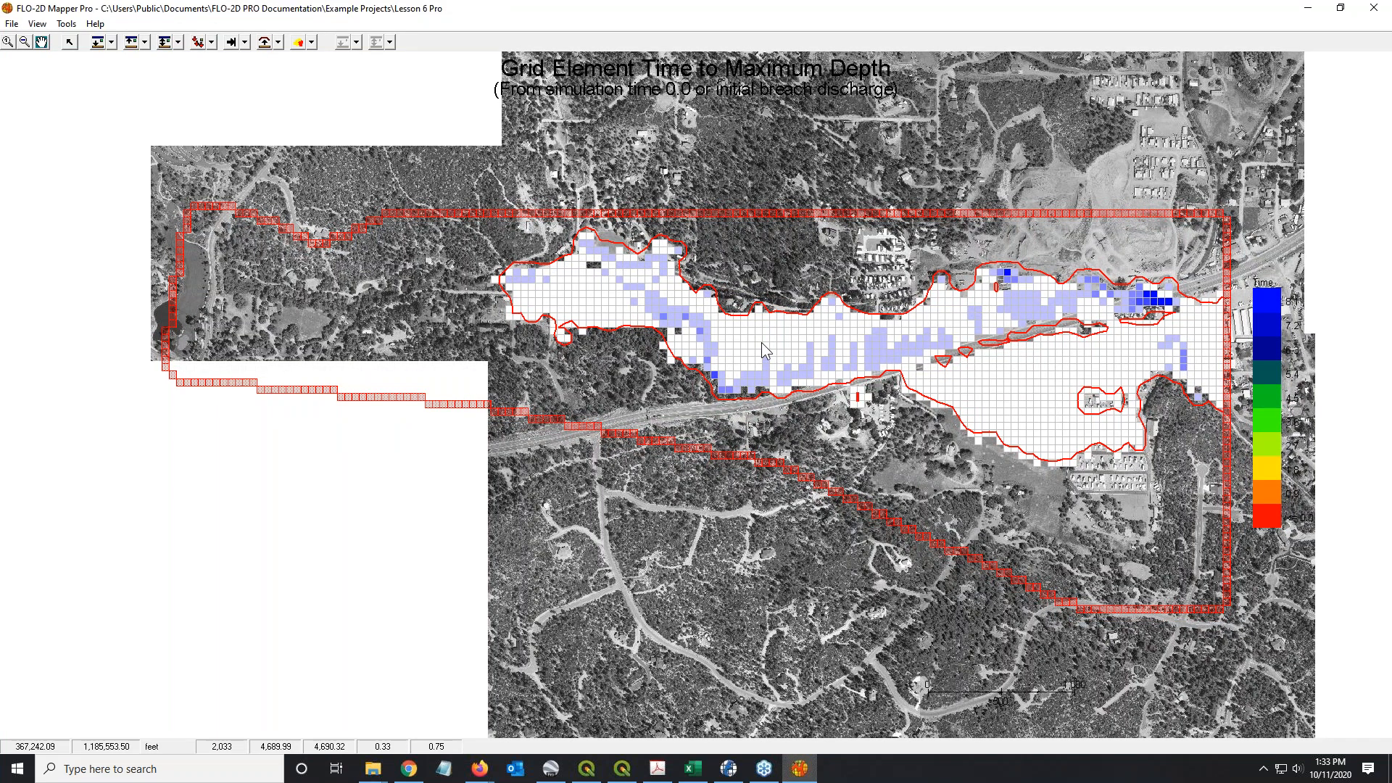
pyautogui.doubleClick(773, 344)
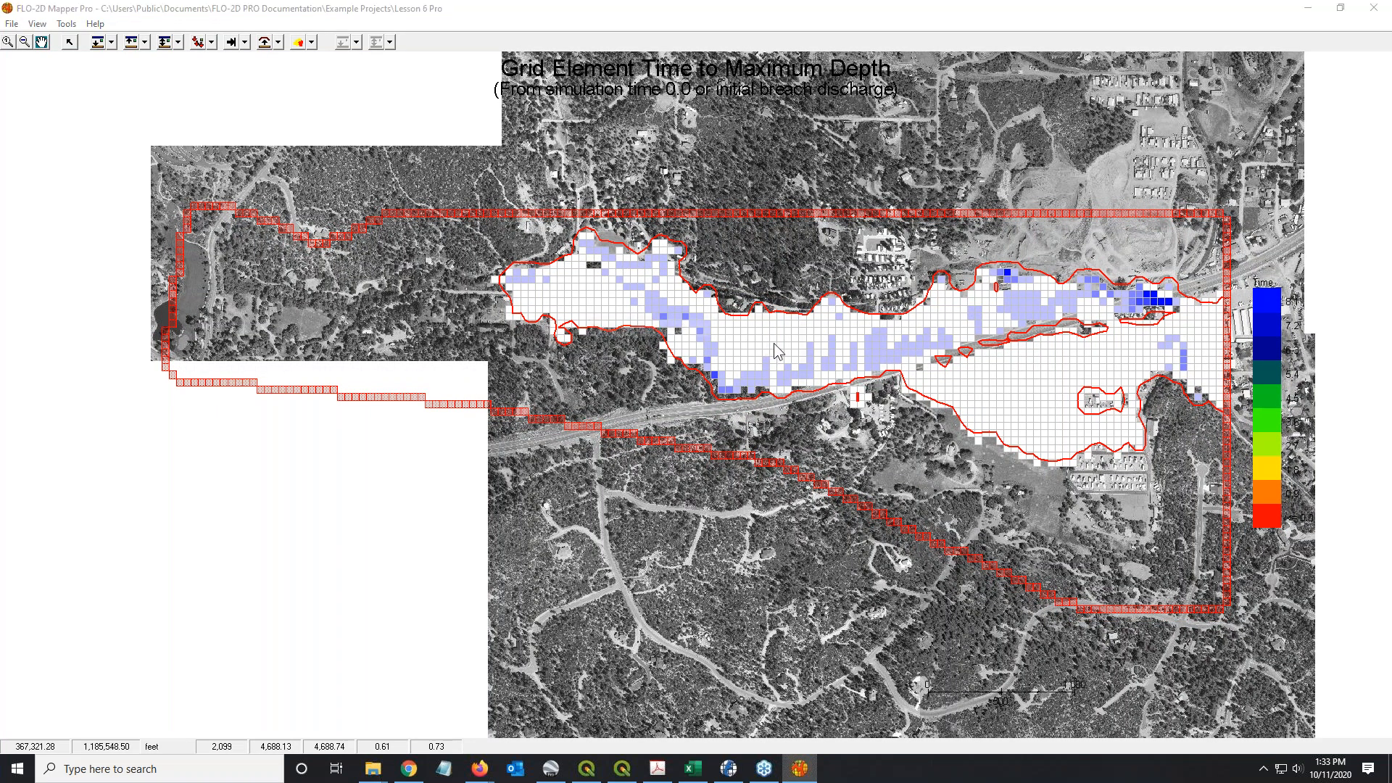
# Step: Plot the time to maximum depth with a minimum value of 0.2 and accept the creation of its shapefile
pyautogui.moveTo(718, 382); pyautogui.dragTo(678, 373)
pyautogui.write('0.2')
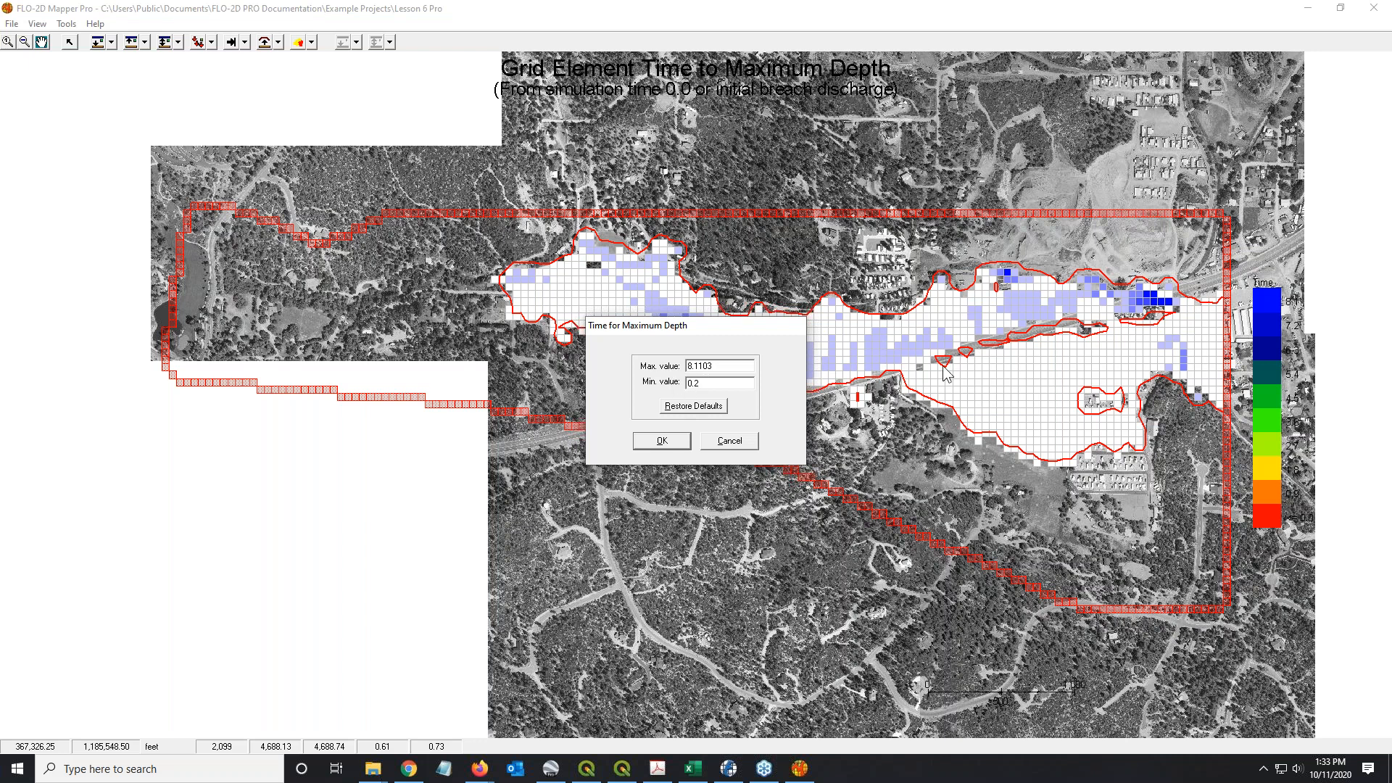
pyautogui.click(664, 441)
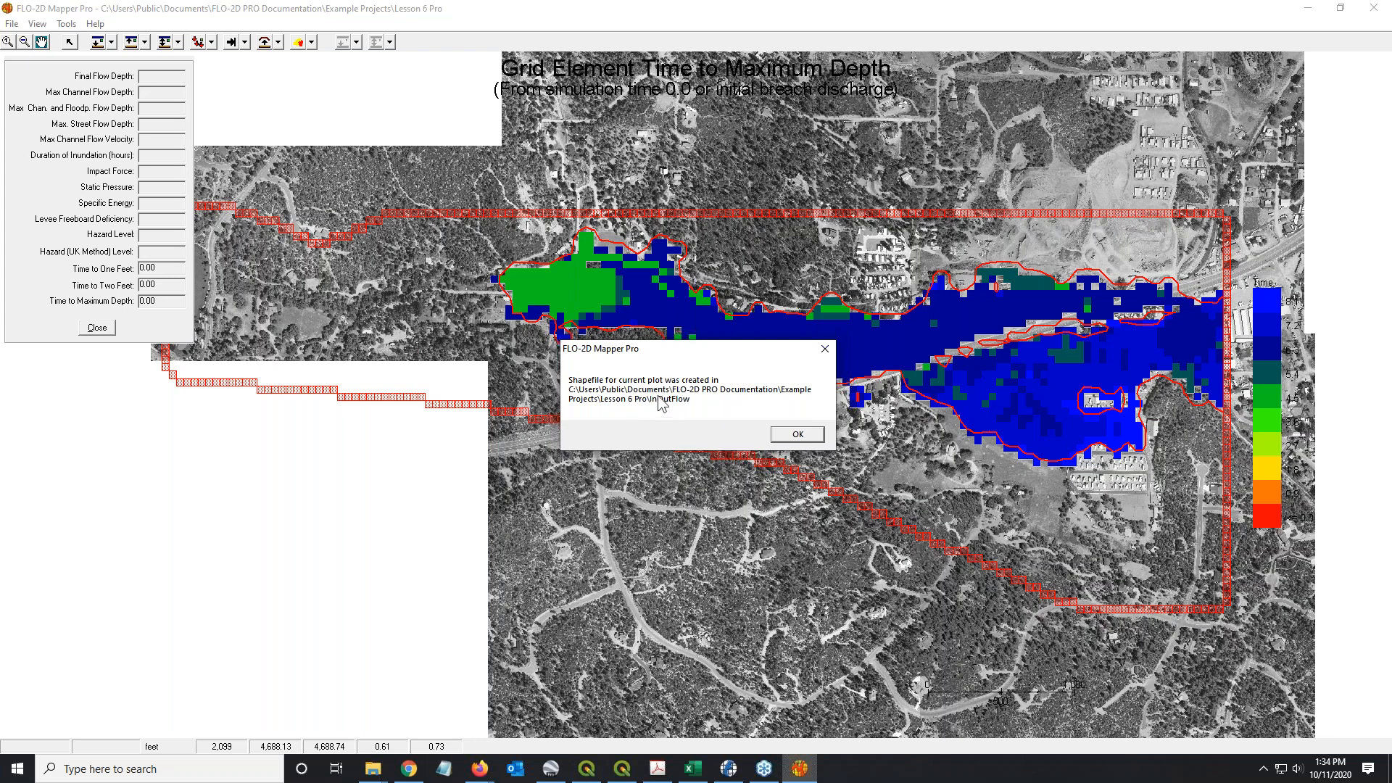
pyautogui.click(802, 440)
pyautogui.click(802, 439)
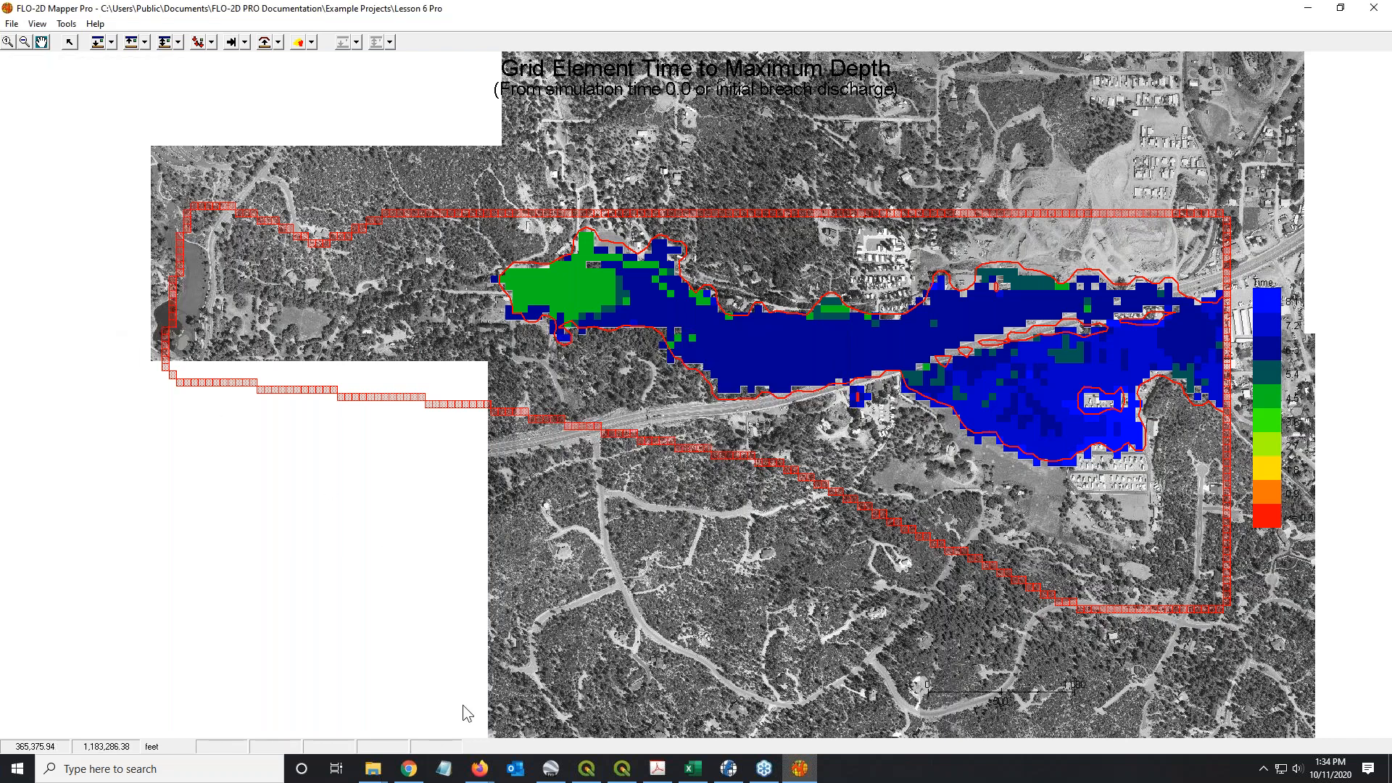
# Step: Check the current, temporary and project folders in the Global Paths settings, then close them unchanged
pyautogui.click(370, 770)
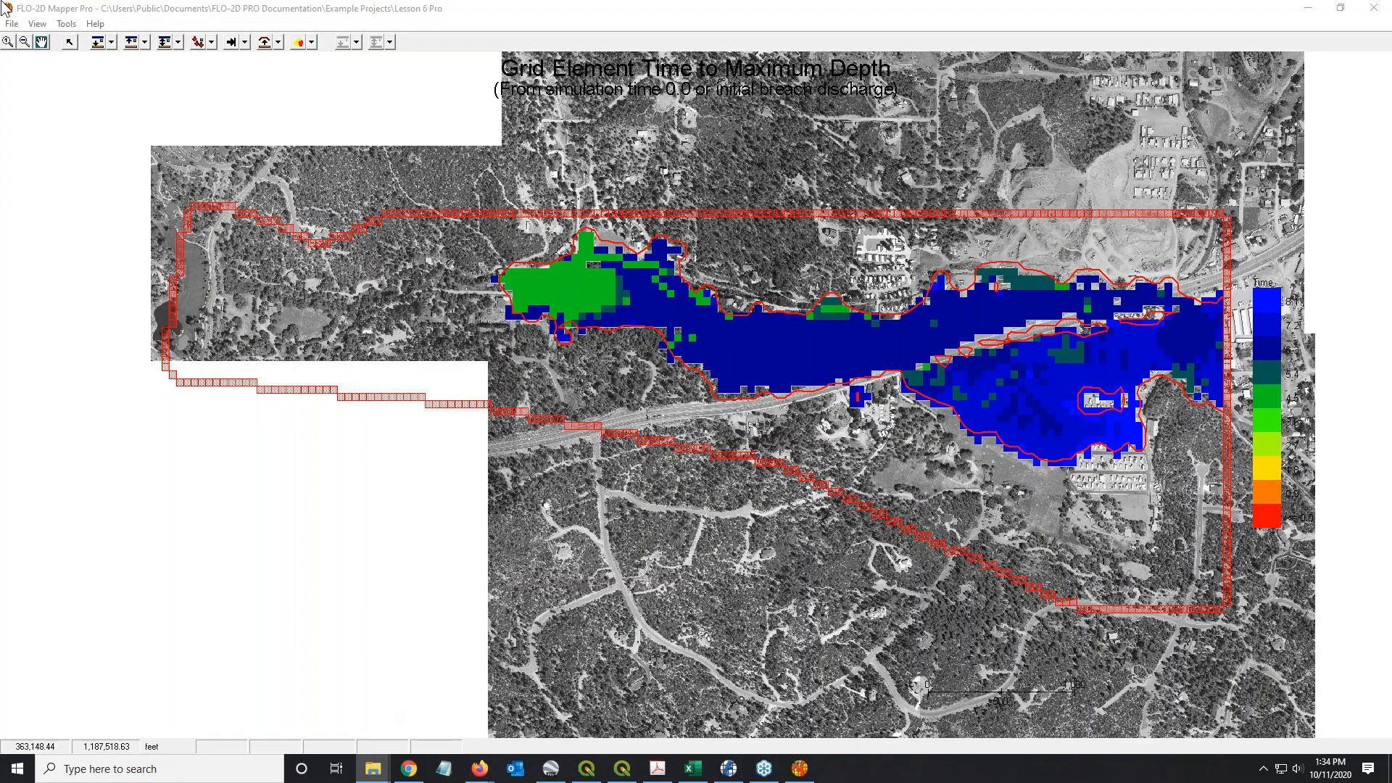
pyautogui.click(71, 25)
pyautogui.moveTo(218, 42)
pyautogui.click(354, 44)
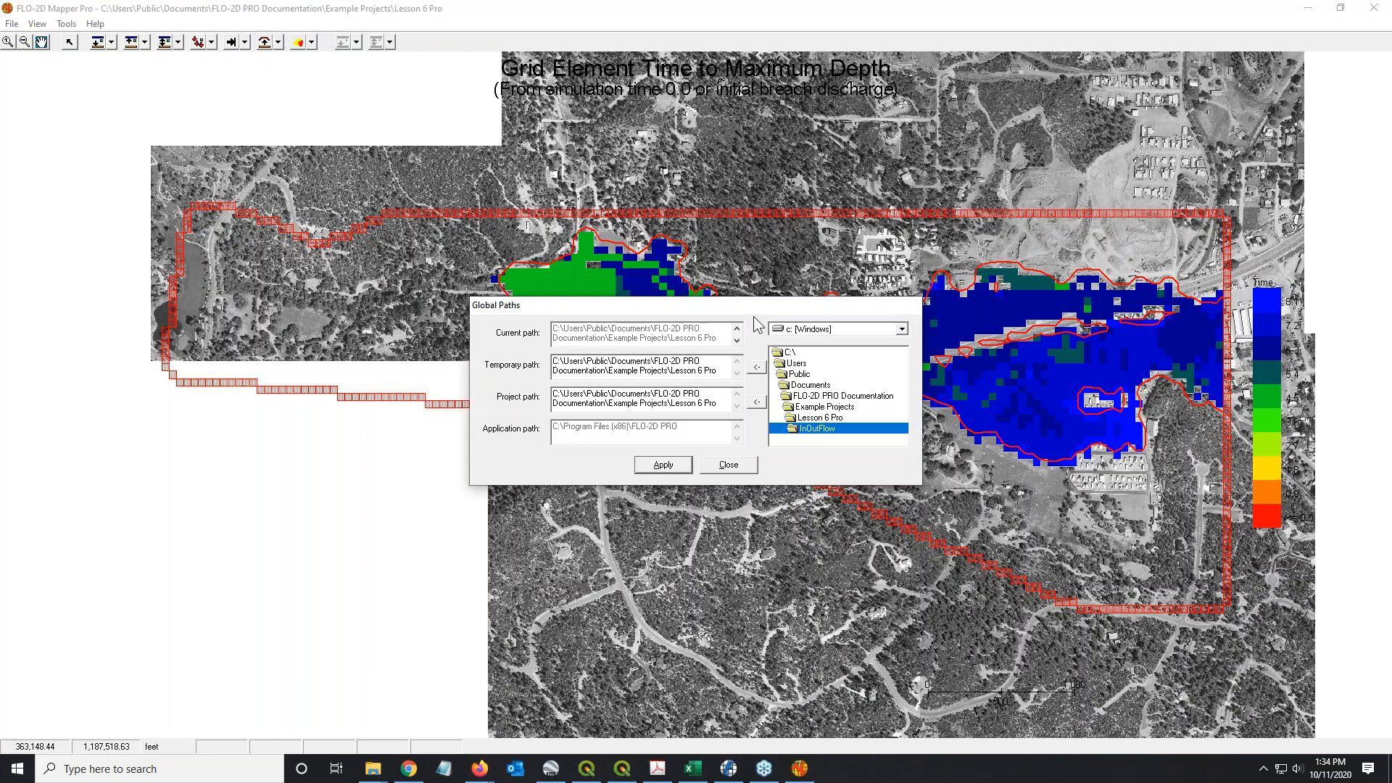
pyautogui.click(731, 468)
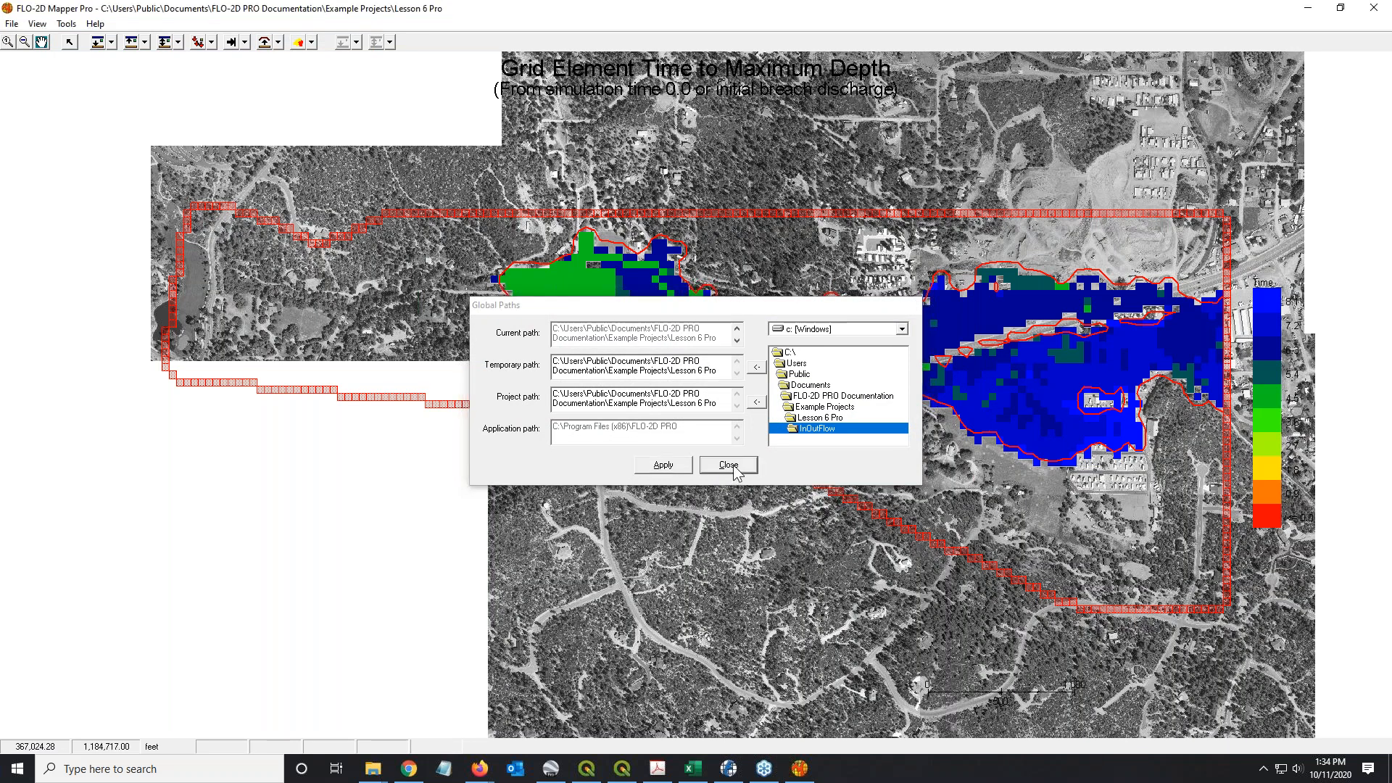
# Step: In File Explorer, look inside the InOutFlow subfolder of Lesson 6 Pro for the exported shapefile and return to the parent folder
pyautogui.hotkey('alt', 'Tab')
pyautogui.moveTo(697, 45); pyautogui.dragTo(700, 80)
pyautogui.scroll(12, 503, 419)
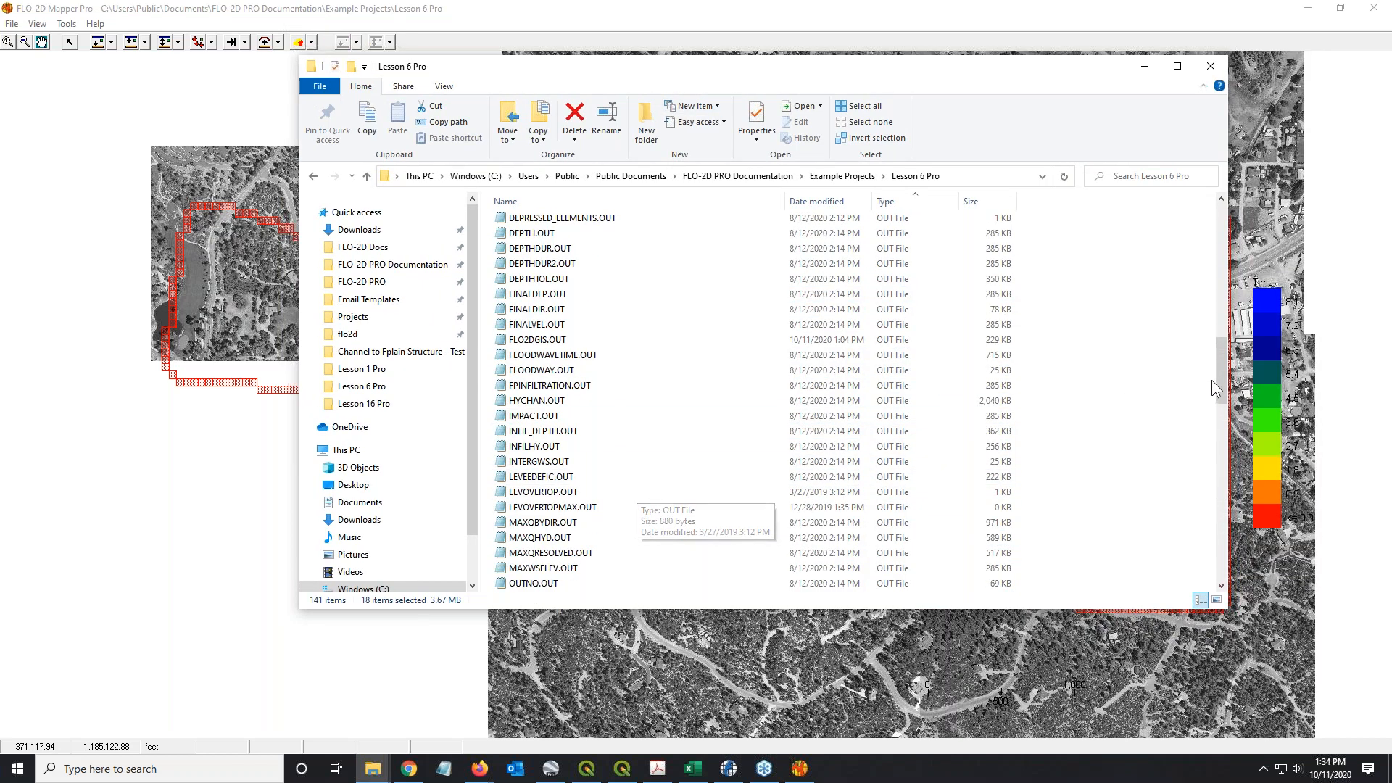
pyautogui.scroll(15, 1212, 380)
pyautogui.doubleClick(518, 223)
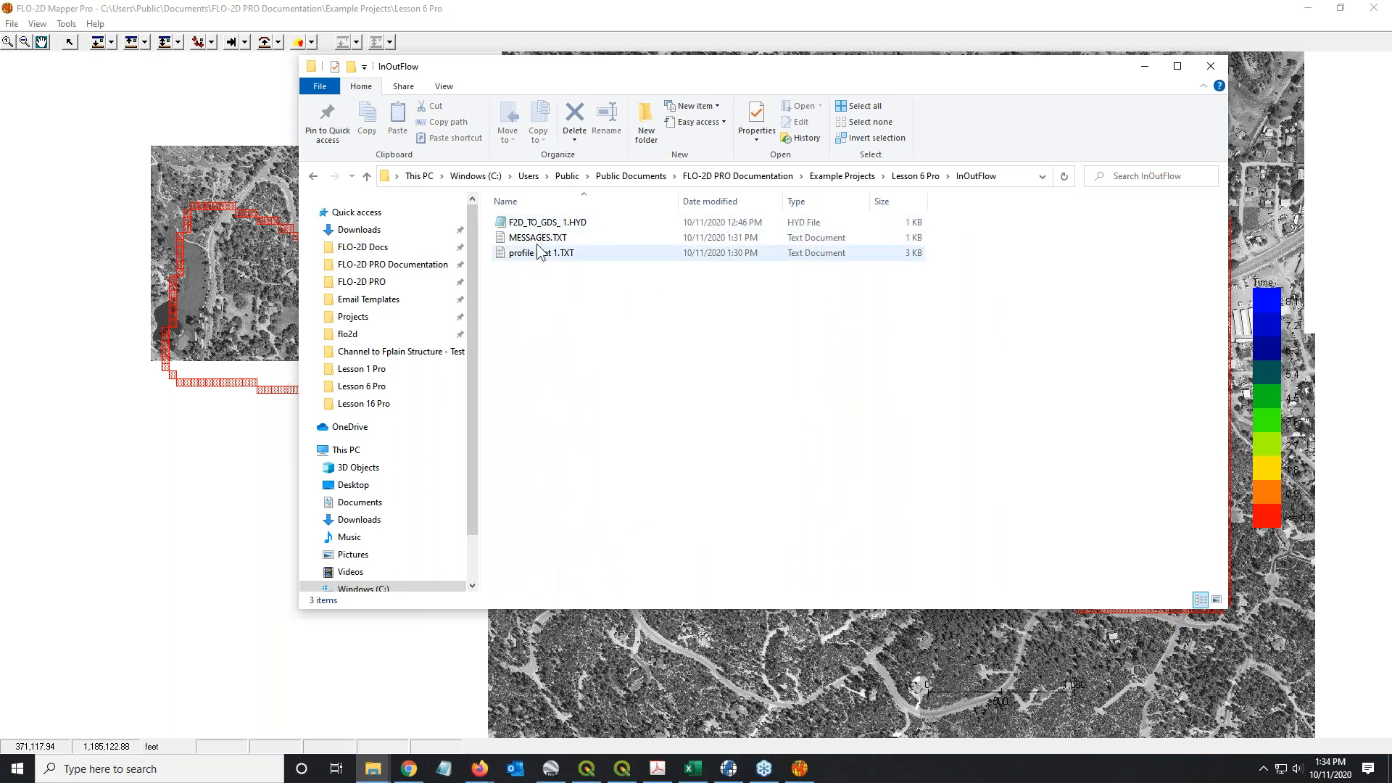
pyautogui.click(910, 177)
# Step: Examine the exported SHP and SHX files in the Lesson 6 Pro folder and move the file window aside
pyautogui.click(555, 333)
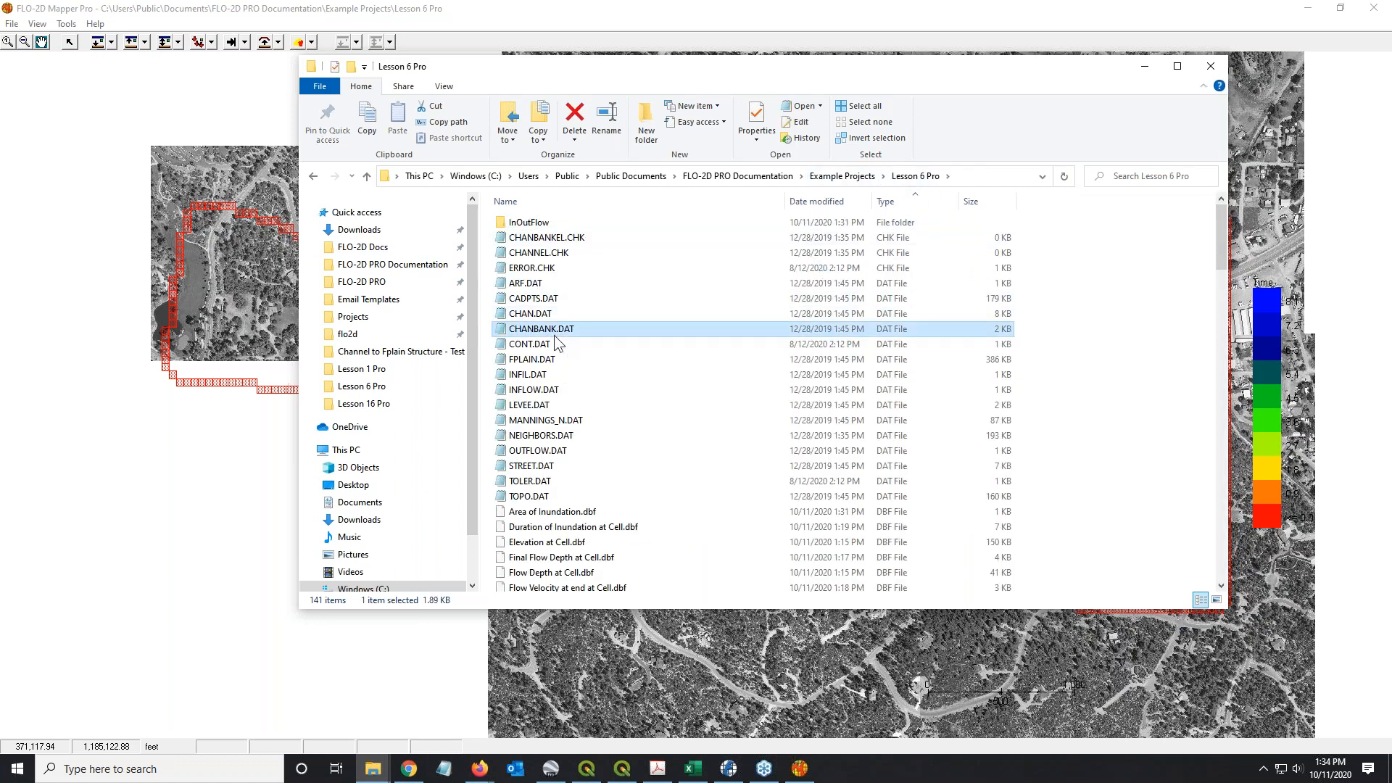
pyautogui.scroll(-4, 556, 344)
pyautogui.scroll(-20, 556, 359)
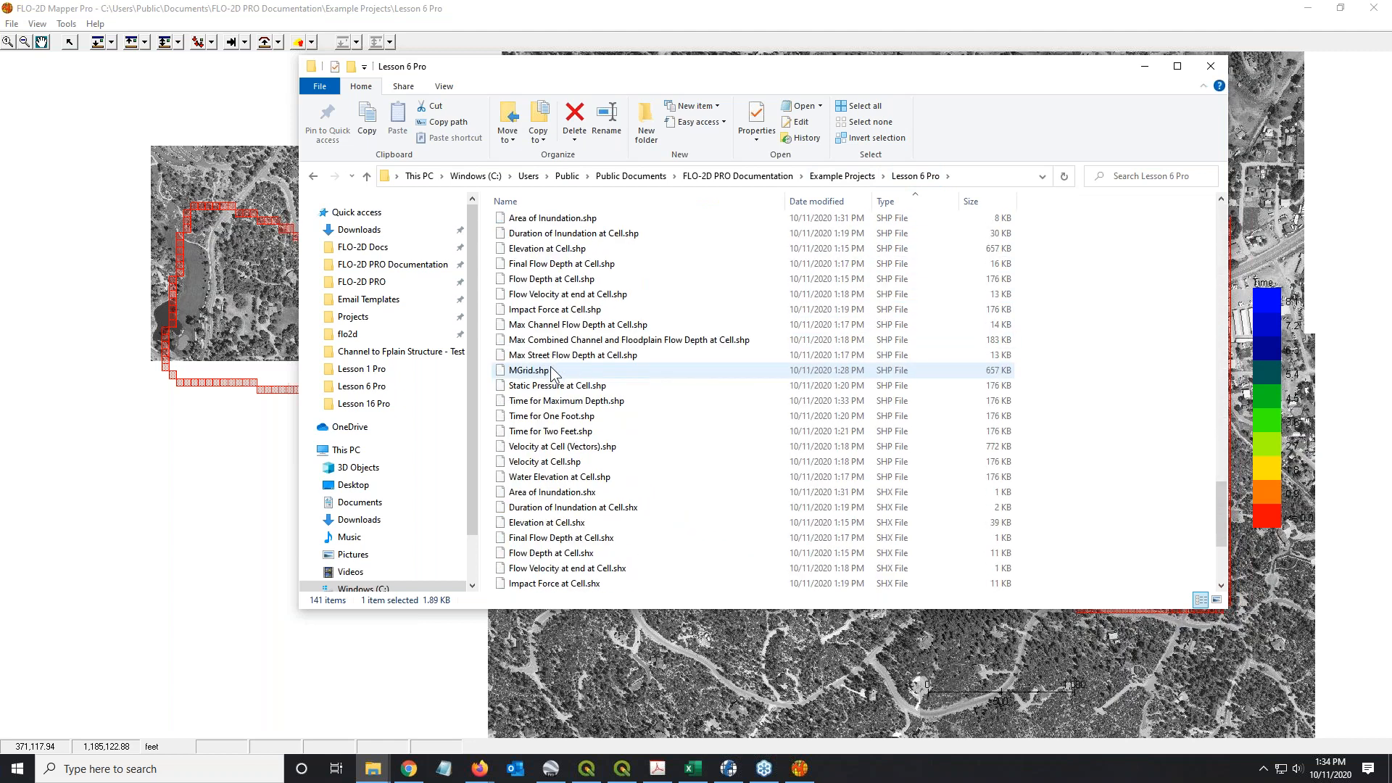
pyautogui.click(550, 367)
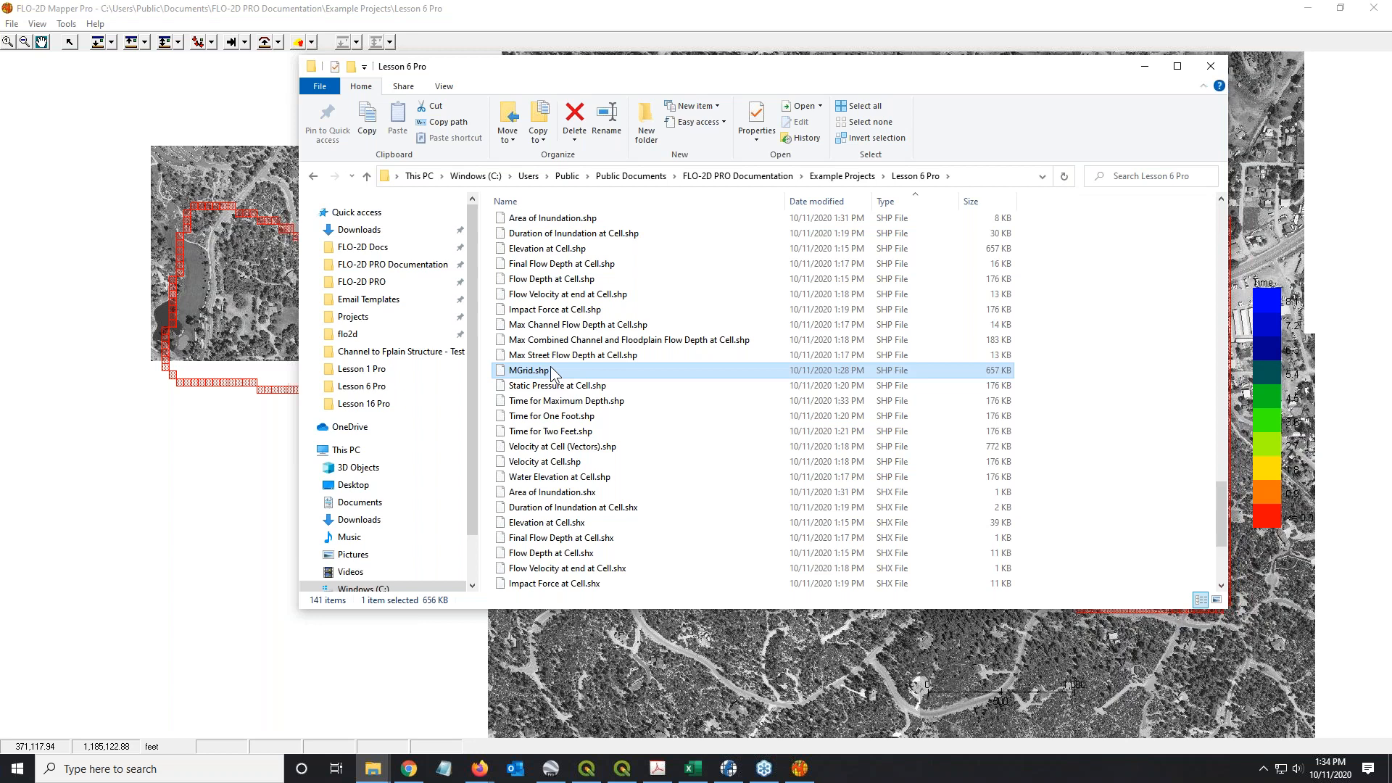
pyautogui.click(569, 556)
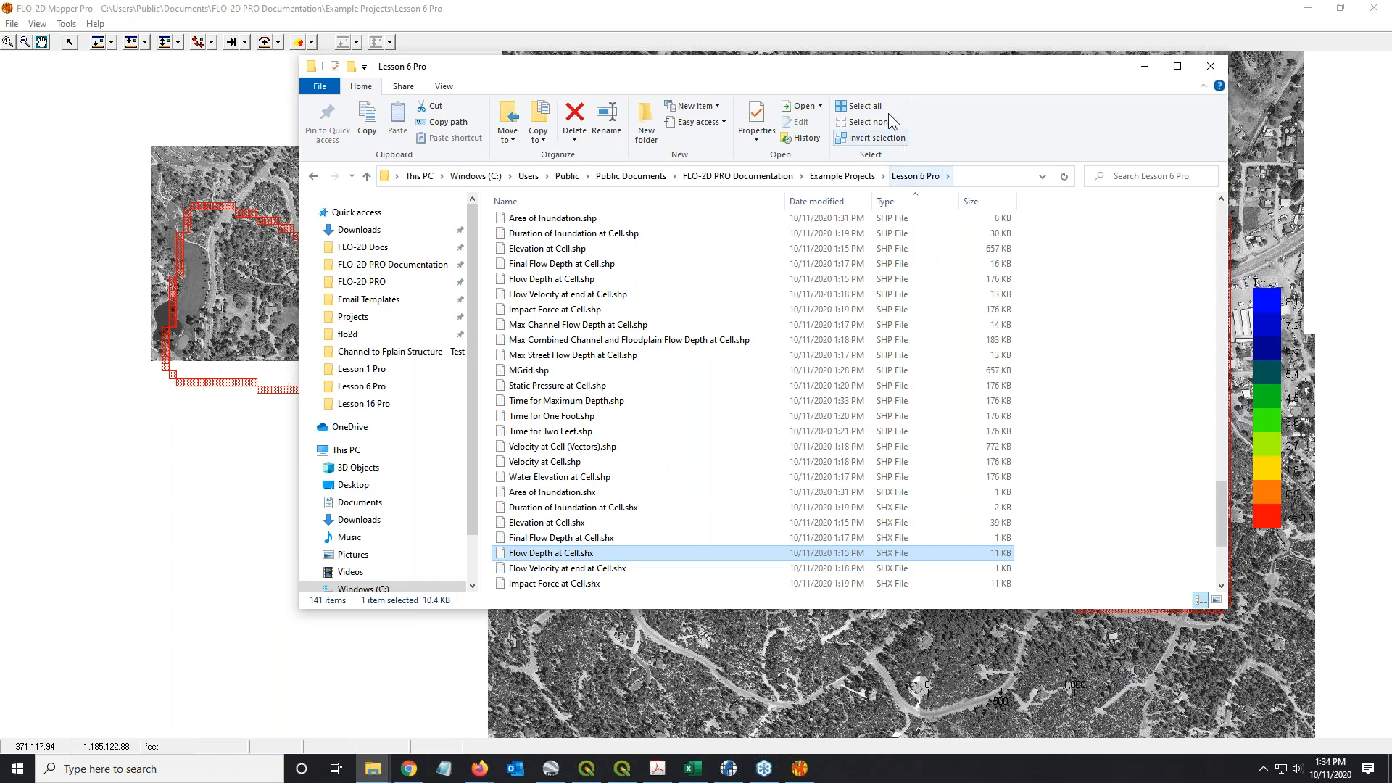
pyautogui.moveTo(818, 69); pyautogui.dragTo(1391, 156)
pyautogui.click(844, 206)
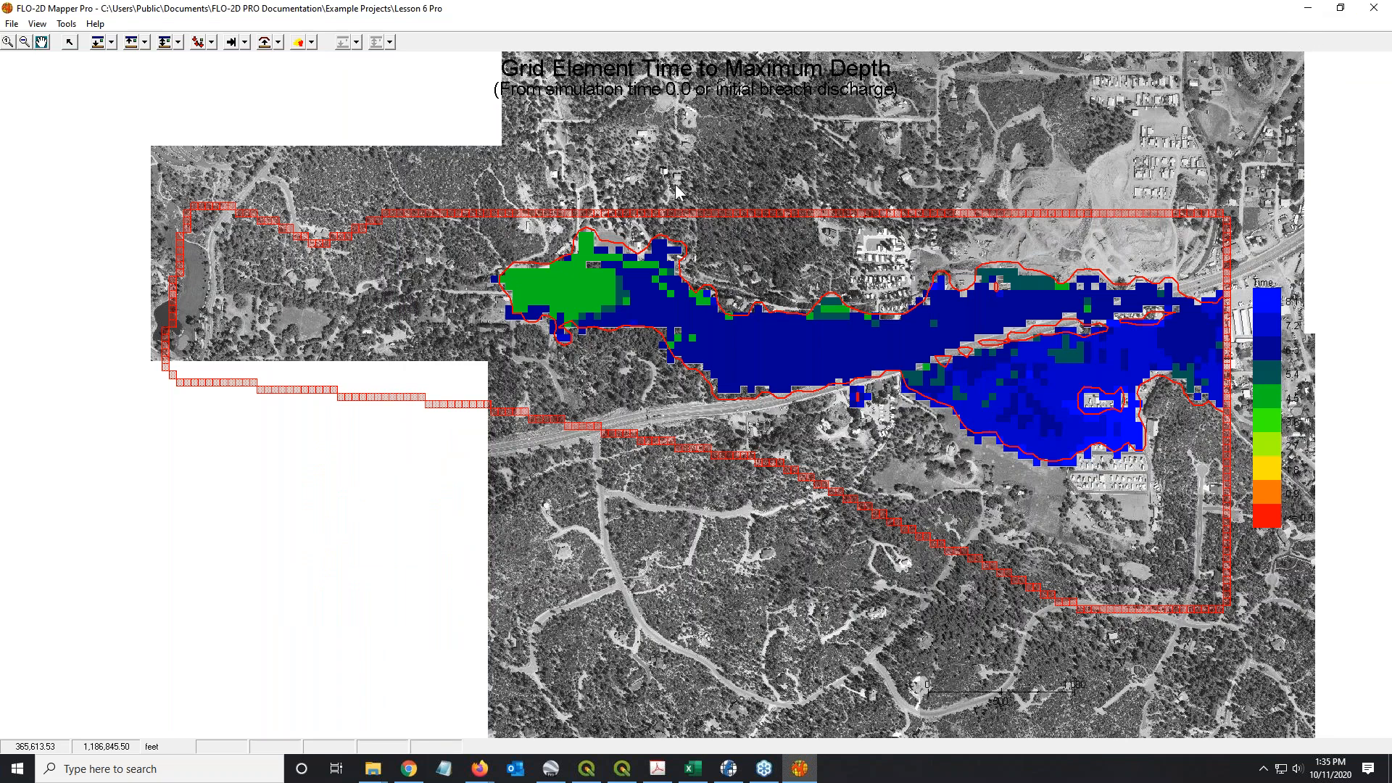
# Step: Try to plot the maximum flow depth in FLO-2D Mapper Pro with a minimum value of 0.2
pyautogui.click(37, 24)
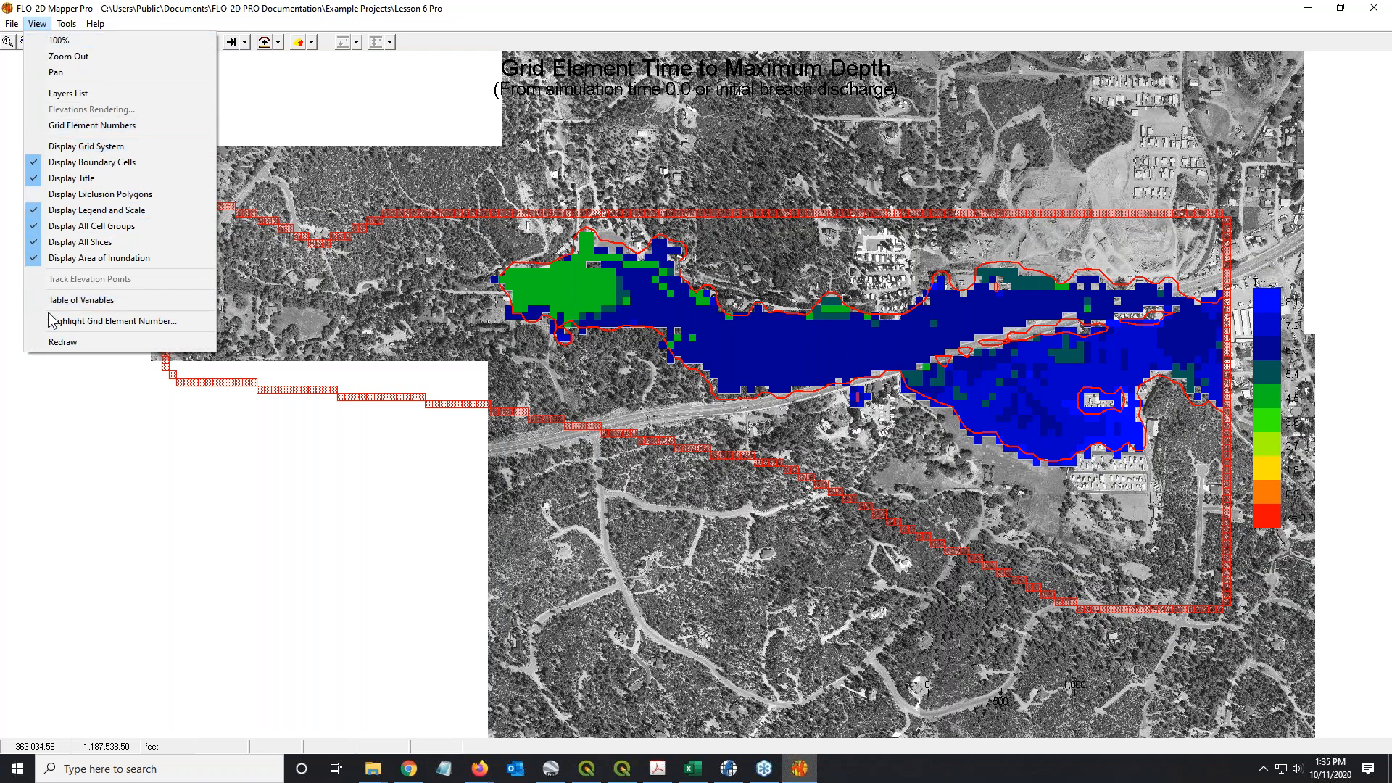
pyautogui.click(45, 26)
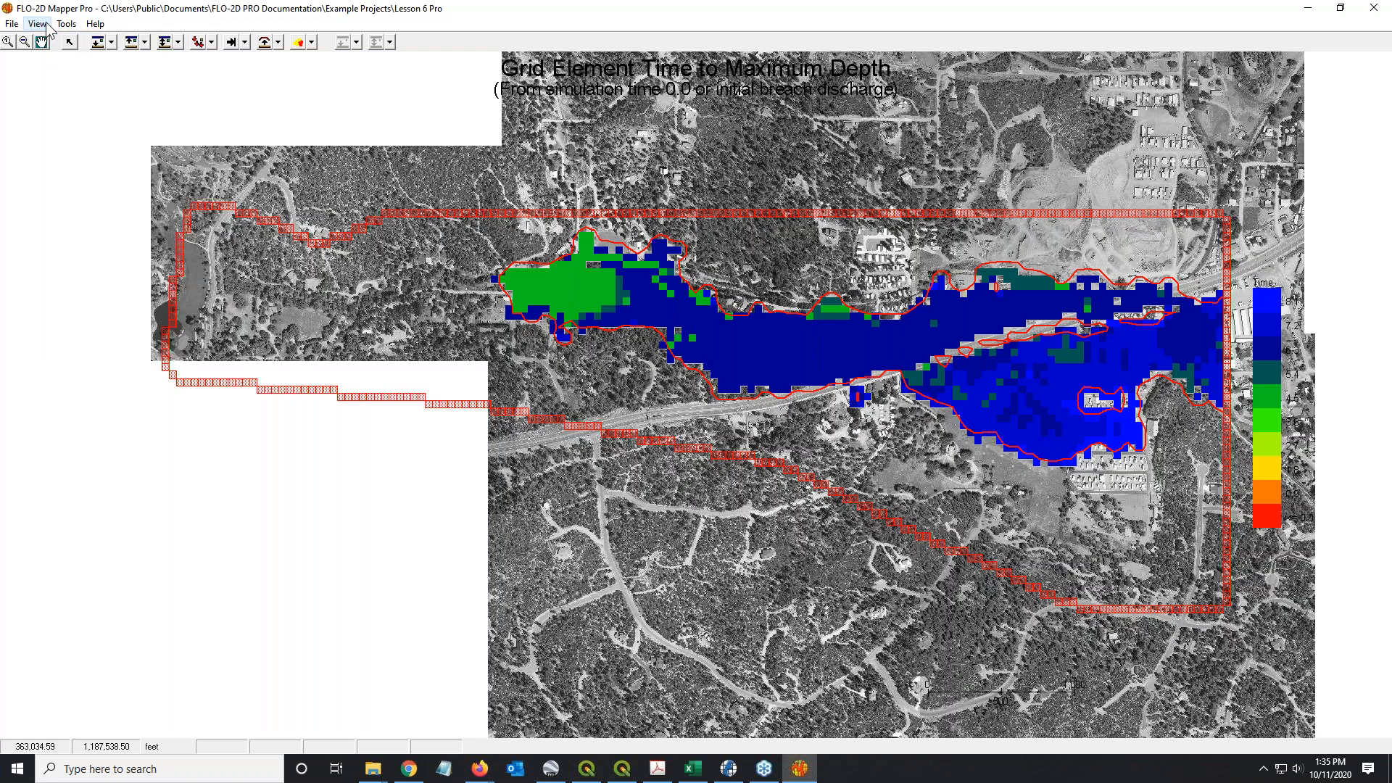
pyautogui.click(145, 43)
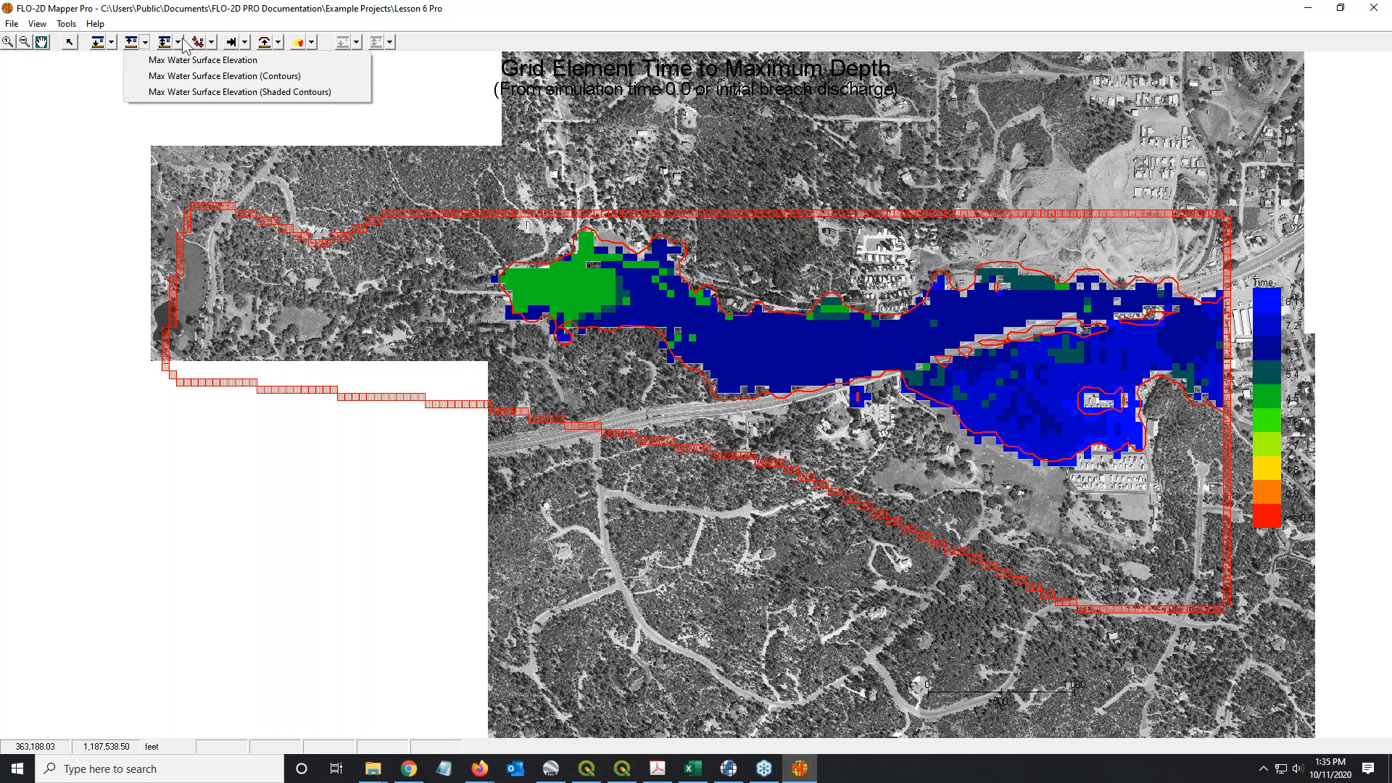
pyautogui.click(176, 52)
pyautogui.click(177, 43)
pyautogui.click(203, 55)
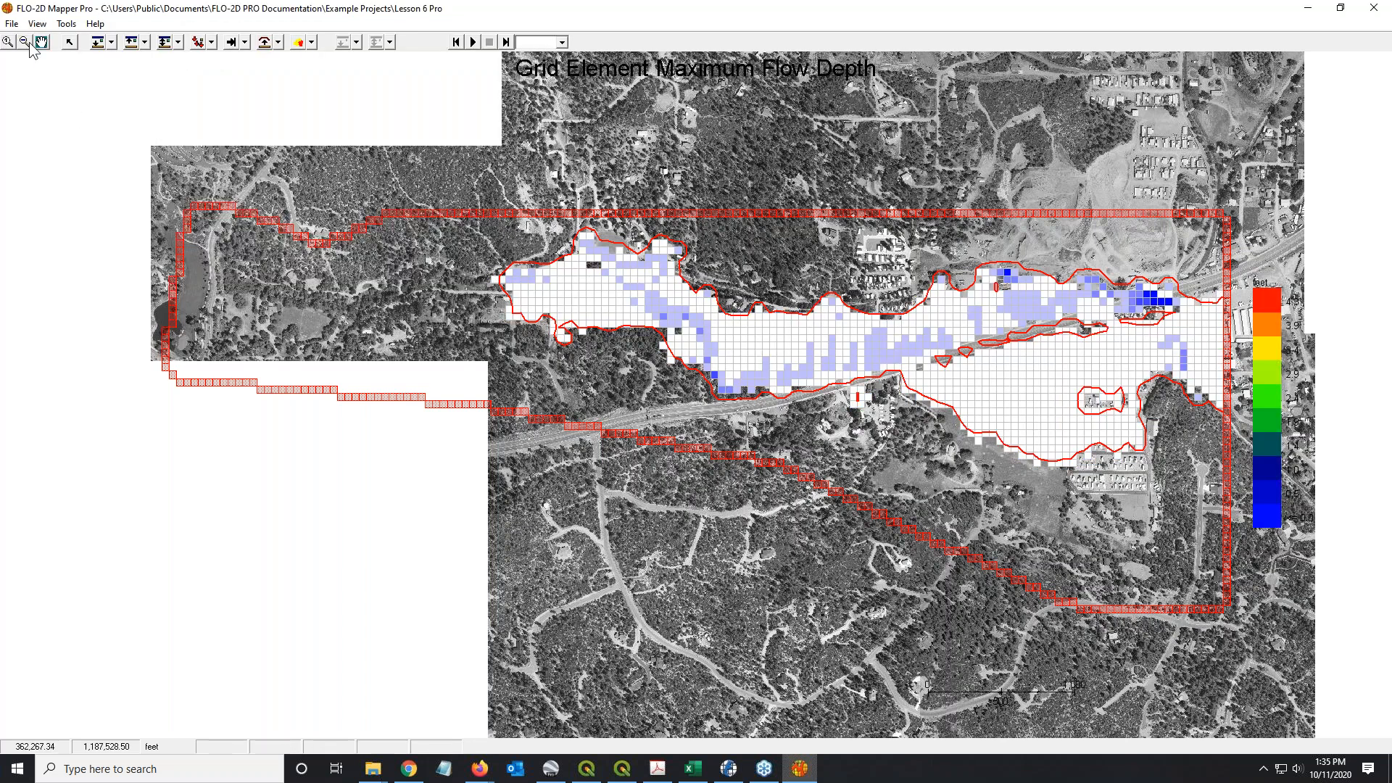
pyautogui.press('Tab')
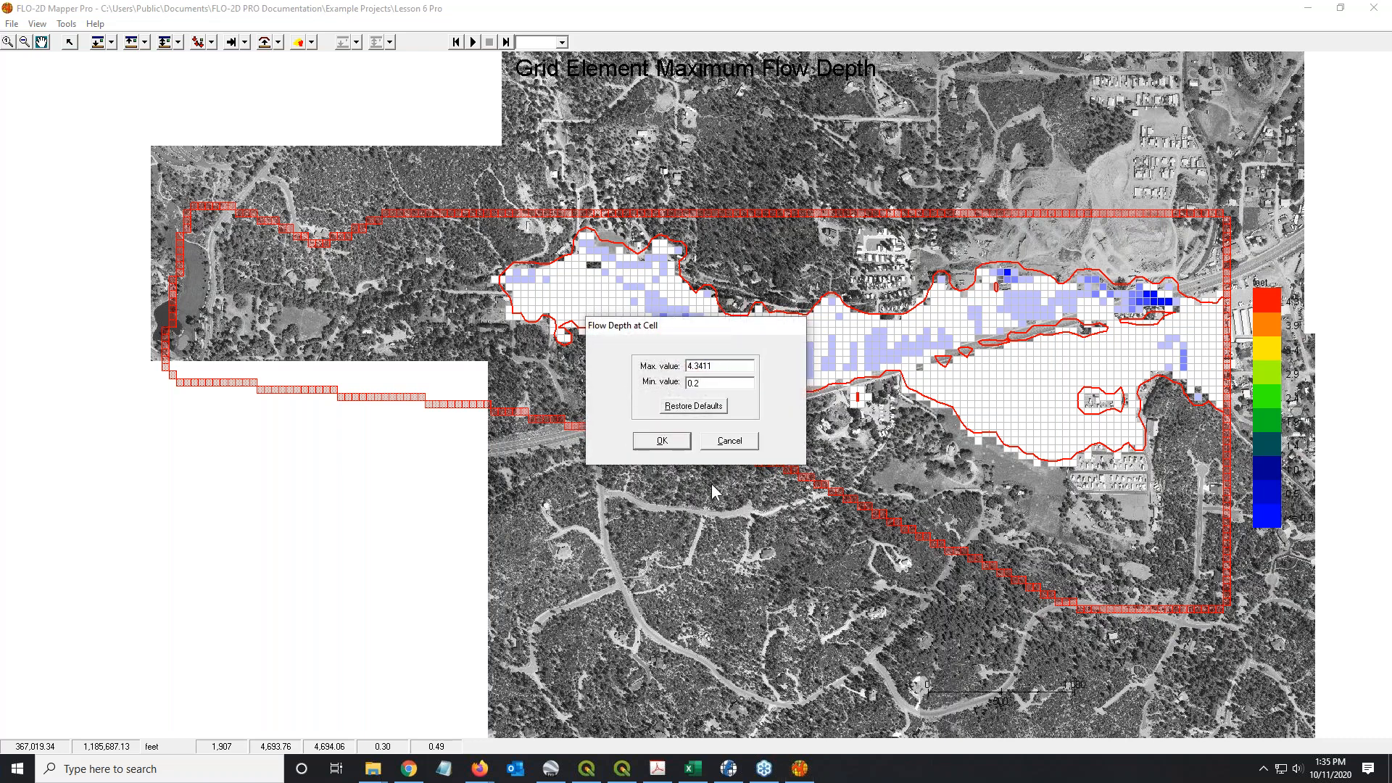
pyautogui.write('0.2')
pyautogui.click(661, 441)
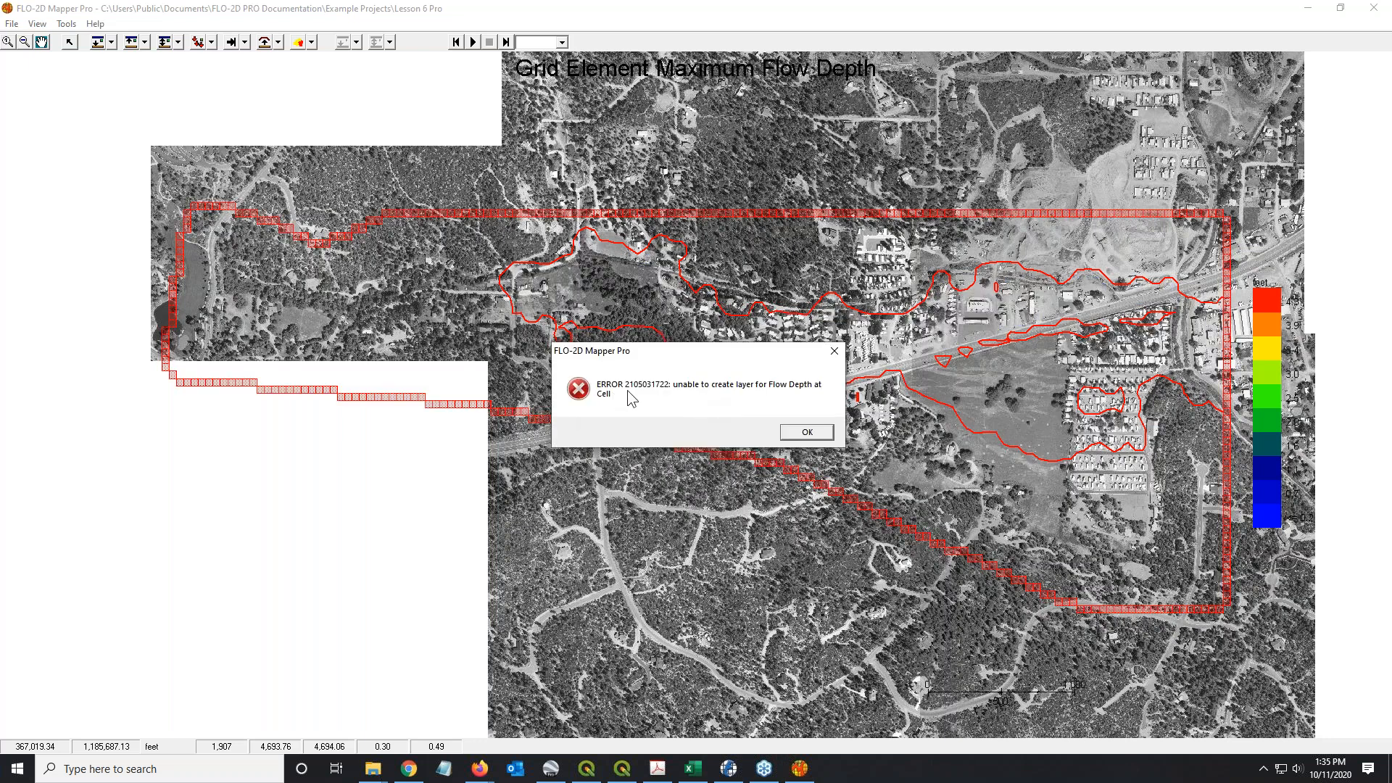
pyautogui.click(797, 432)
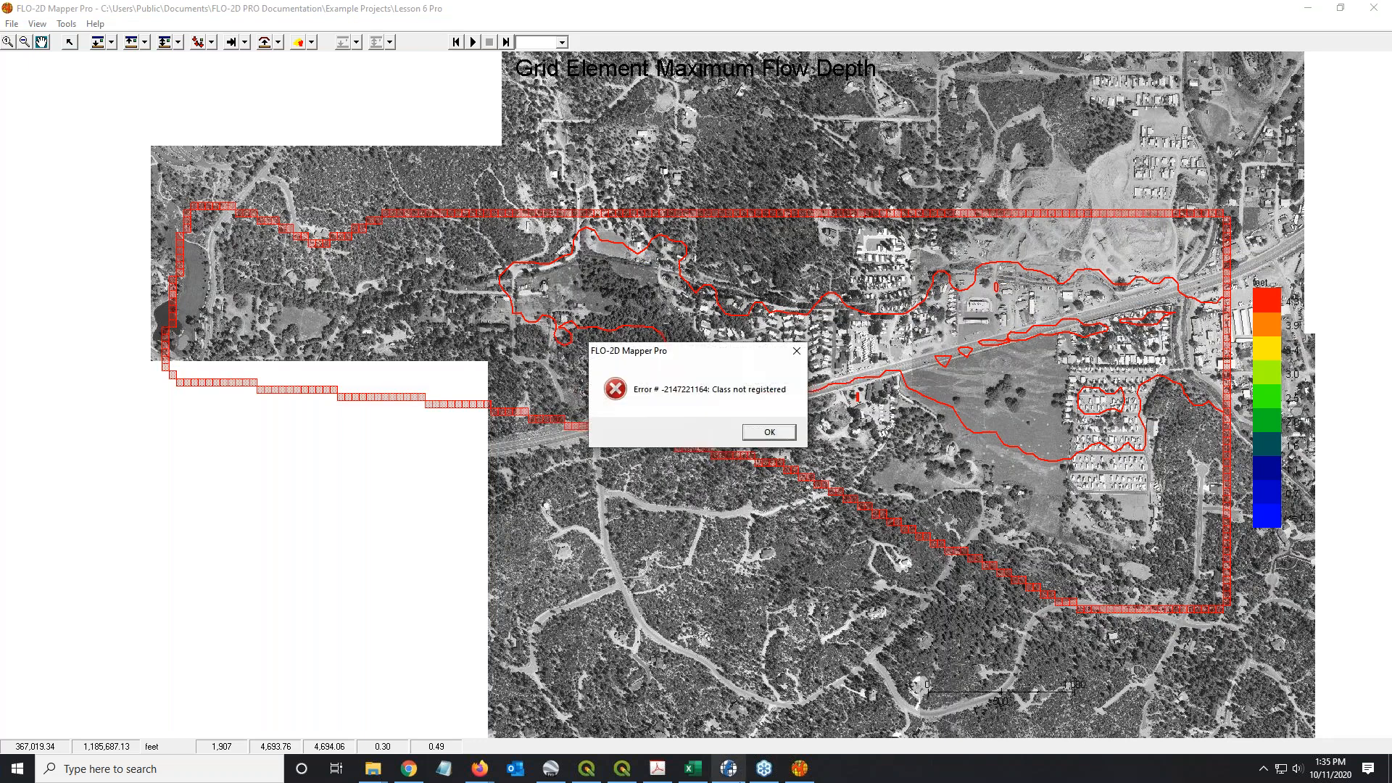
pyautogui.click(770, 433)
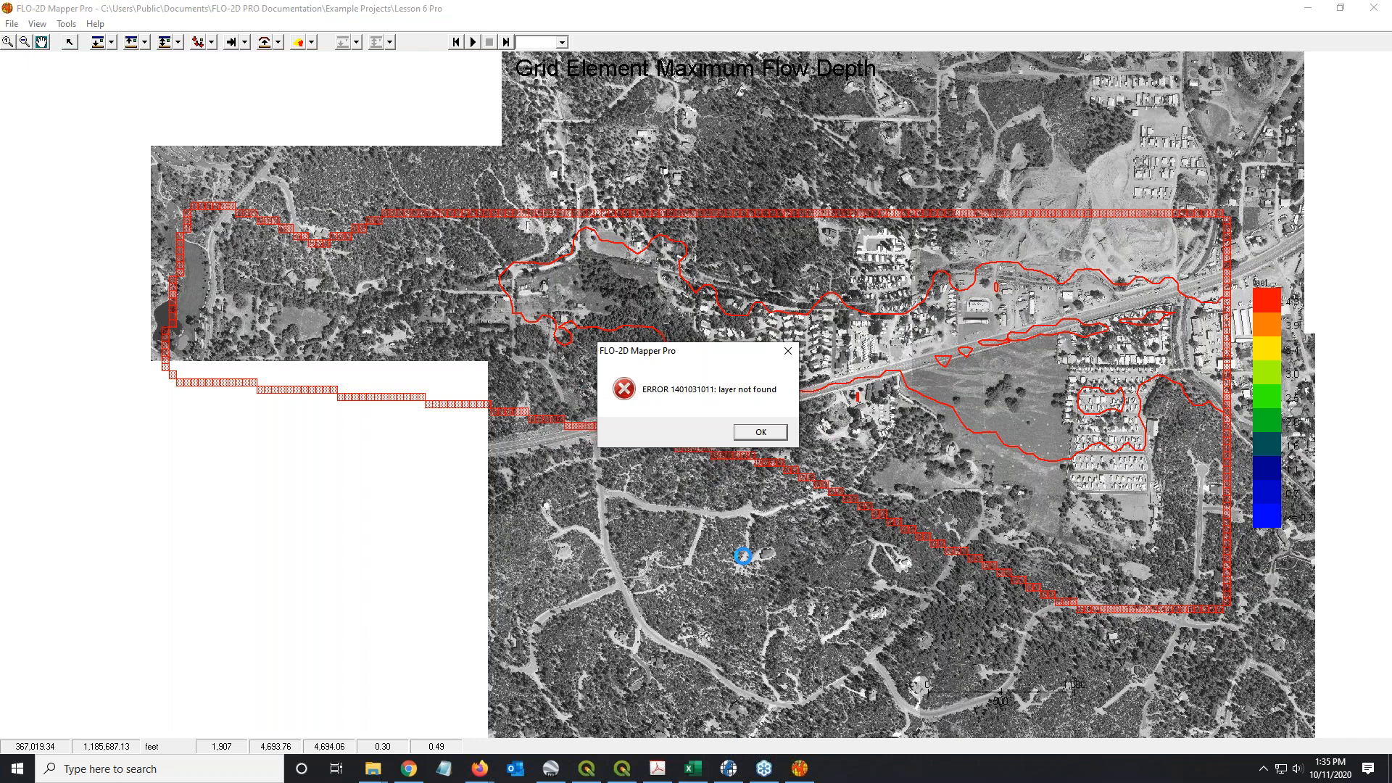
pyautogui.click(797, 433)
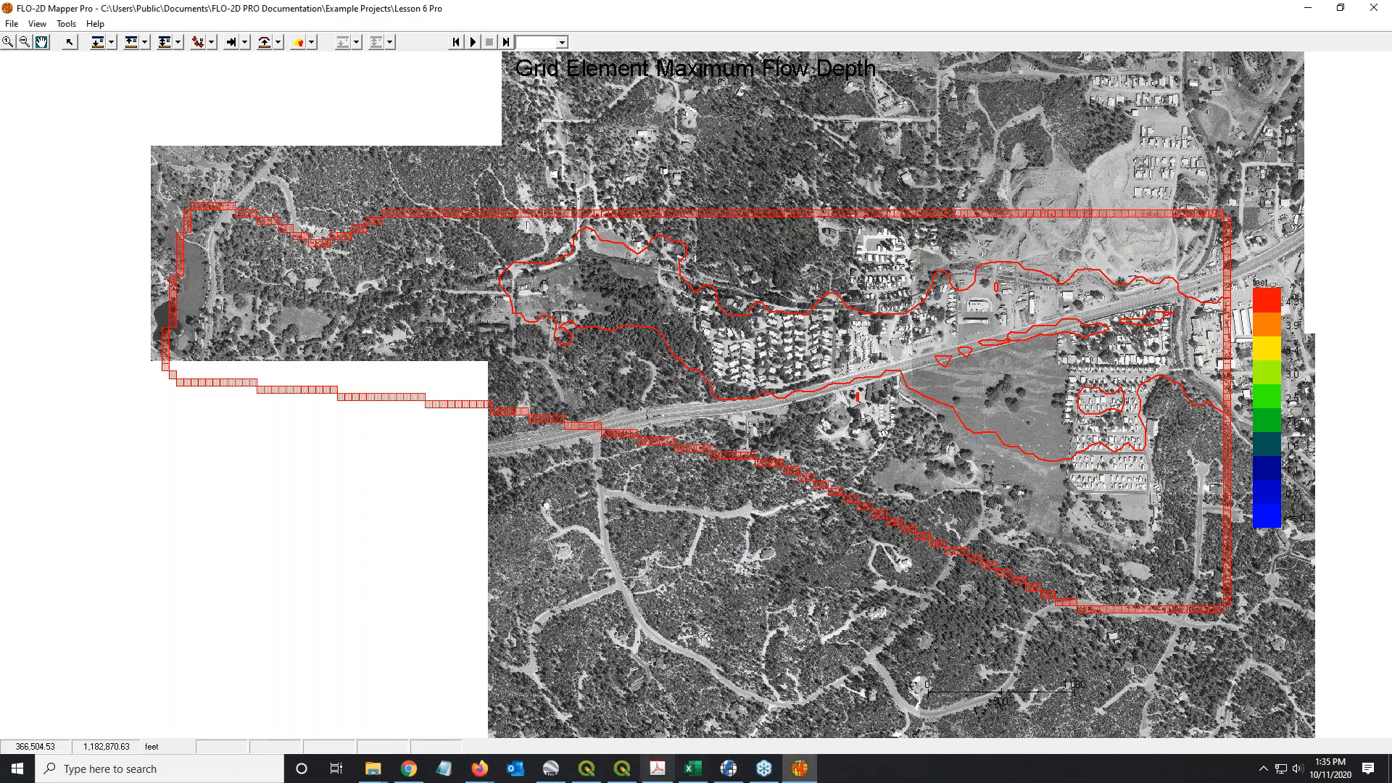
# Step: Switch to FLO-2D Grid Developer System Pro and close it
pyautogui.click(733, 770)
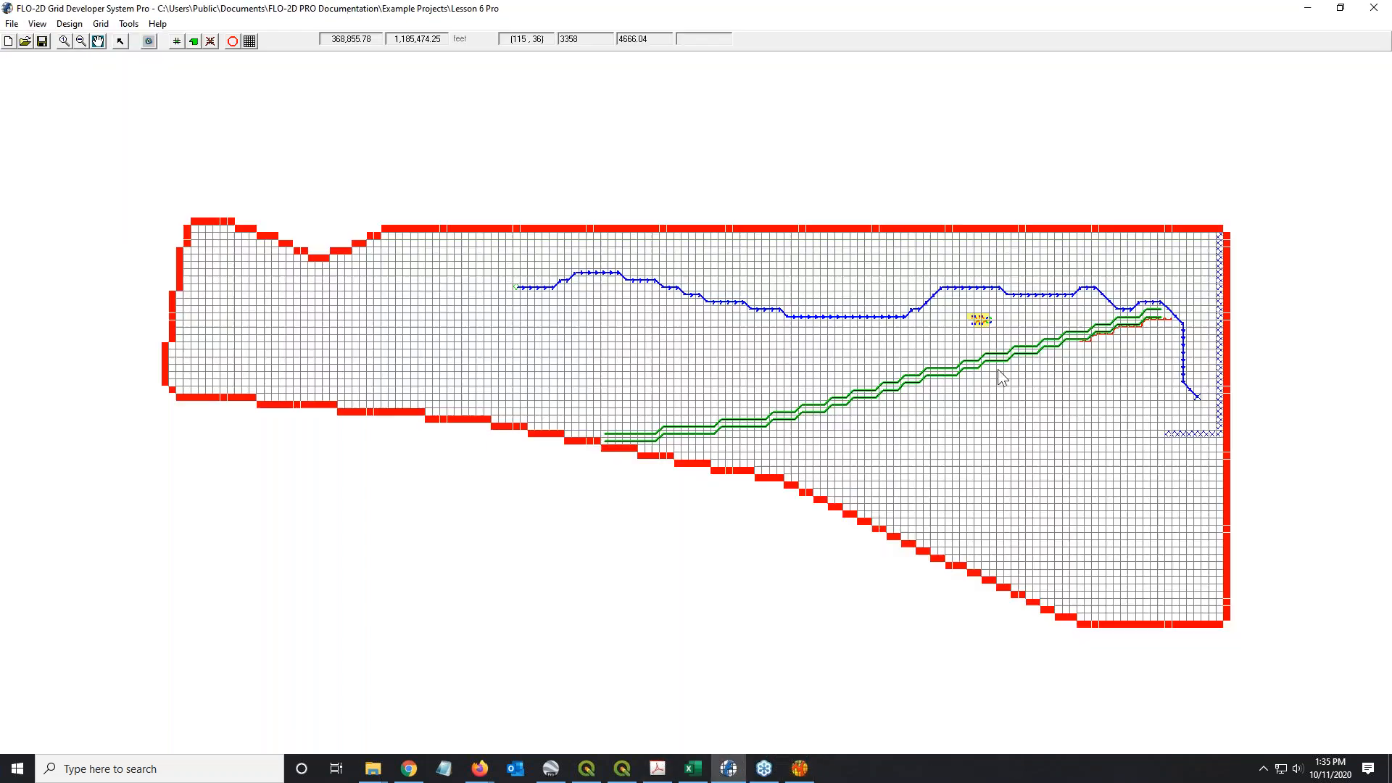
pyautogui.click(1375, 7)
pyautogui.click(707, 435)
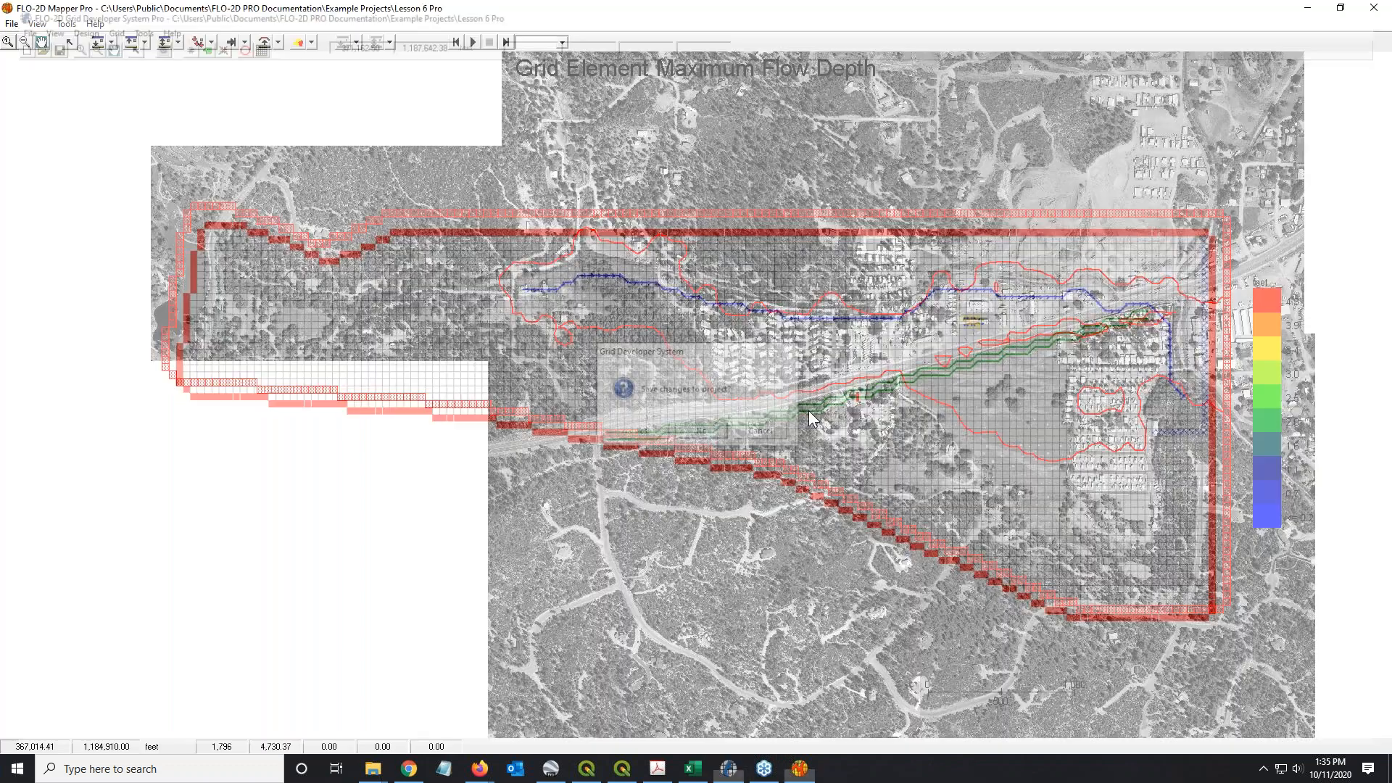
# Step: Plot the maximum flow depth again in FLO-2D Mapper Pro with a minimum value of 0.2
pyautogui.click(178, 41)
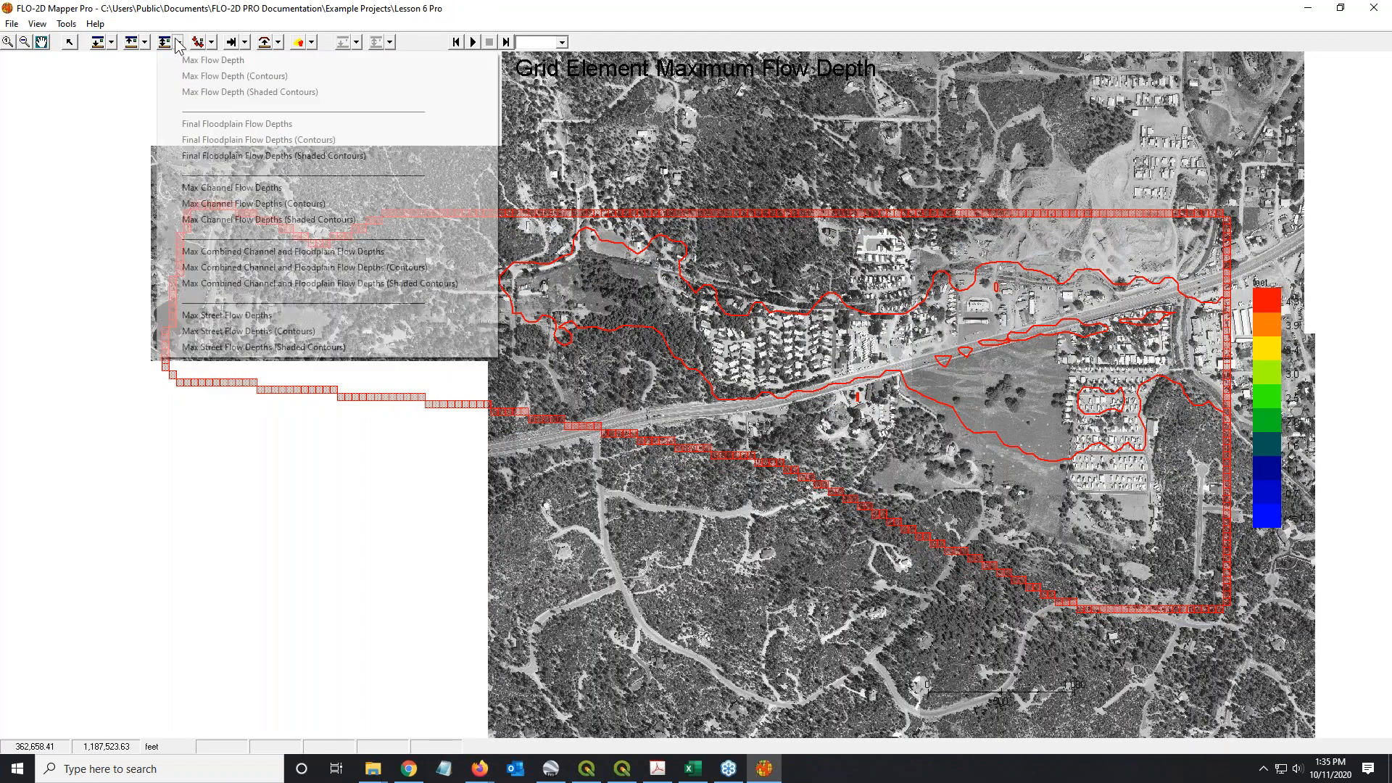
pyautogui.click(203, 56)
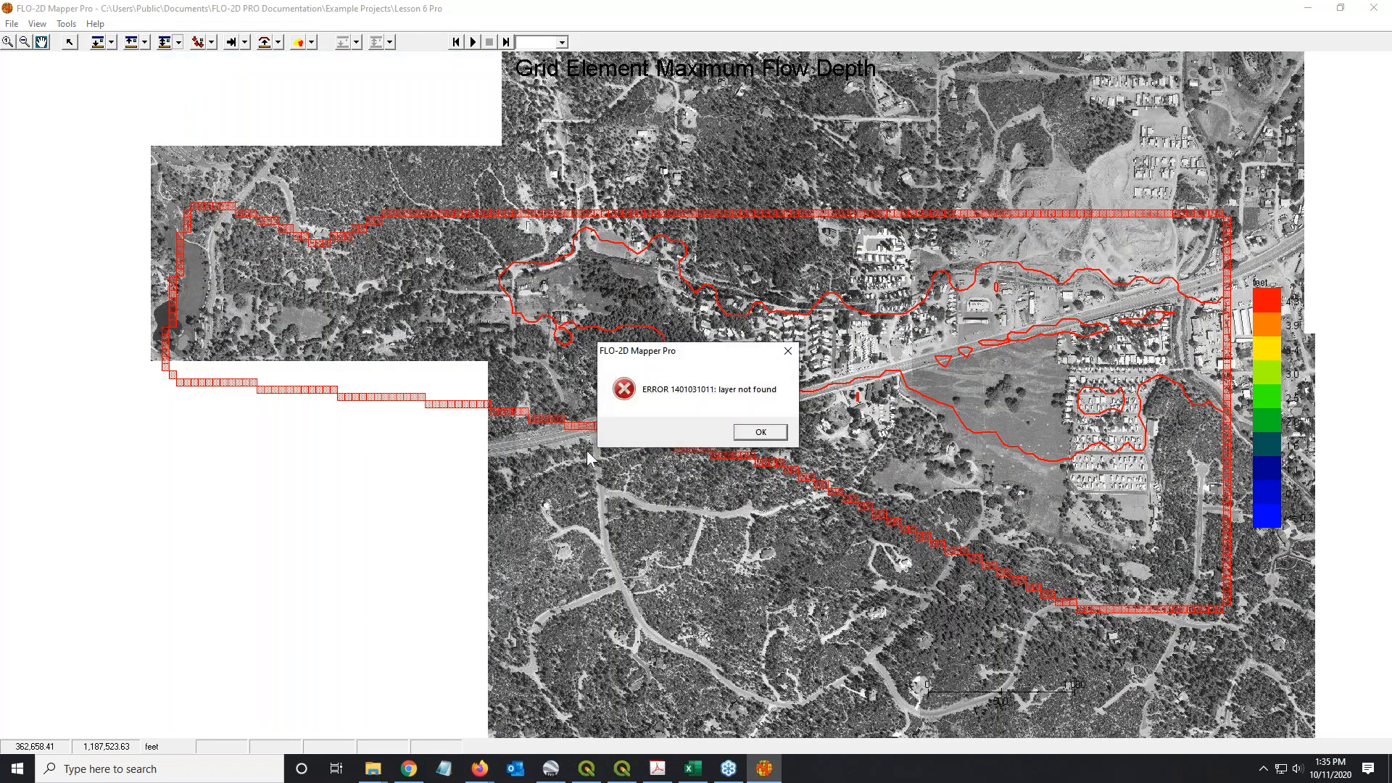
pyautogui.press('Return')
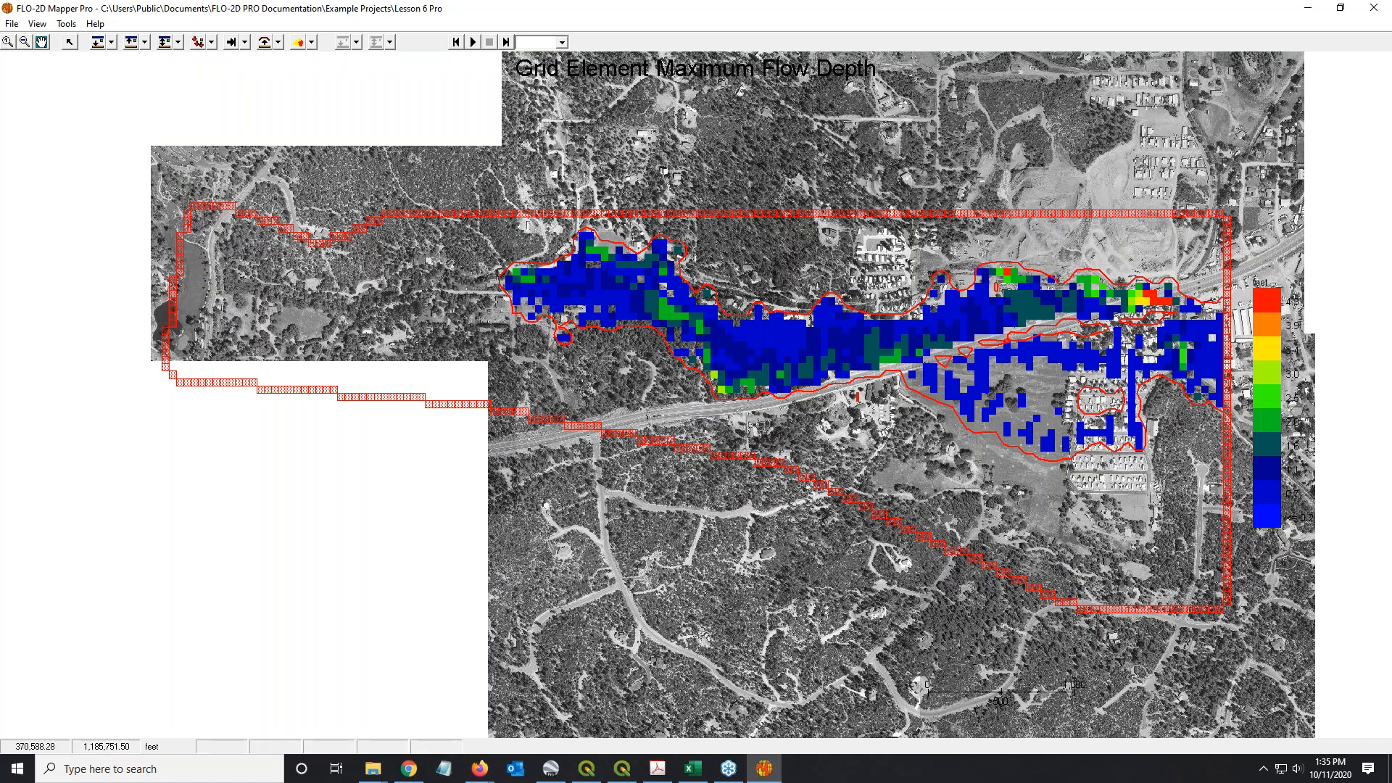
# Step: Bring the Lesson 6 Pro folder window into view and check the modified time of Flow Depth at Cell.shx
pyautogui.moveTo(1391, 110); pyautogui.dragTo(696, 120)
pyautogui.click(538, 577)
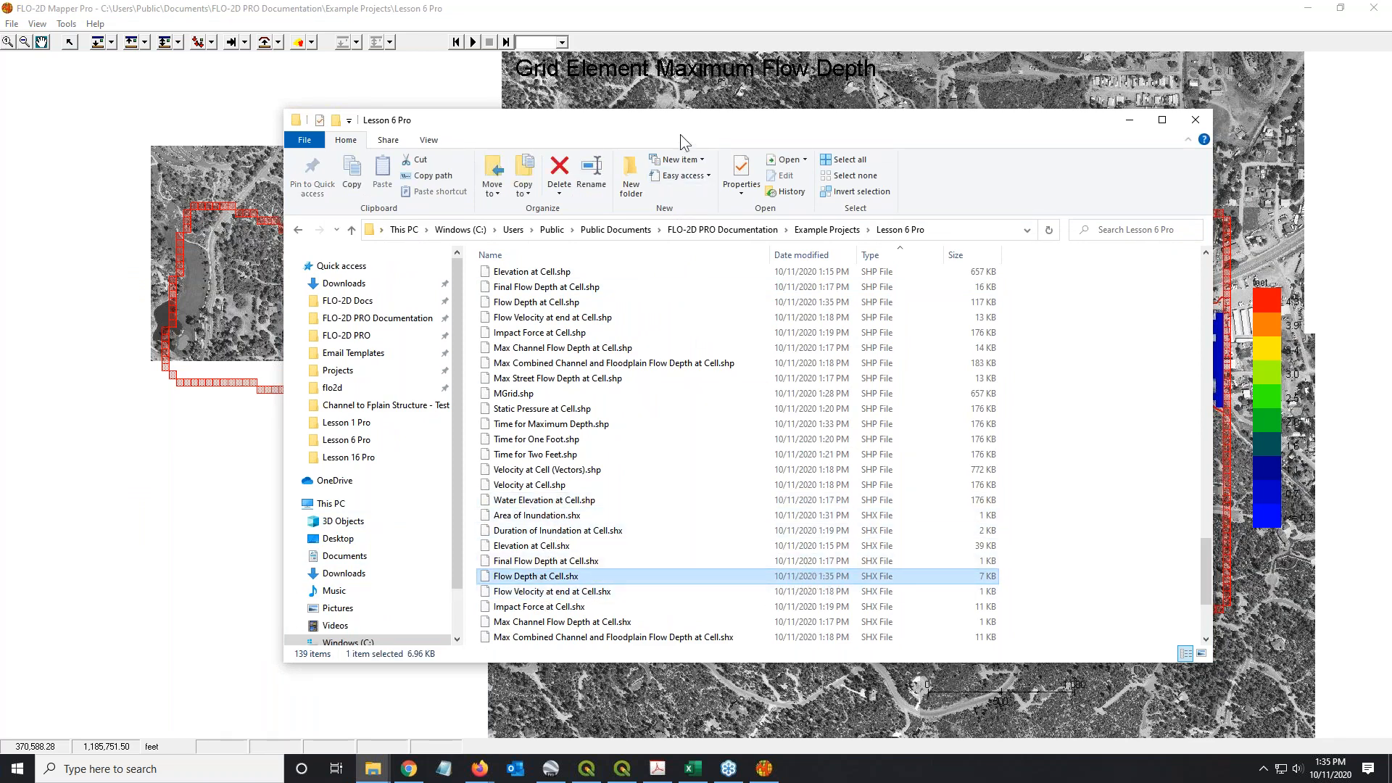
pyautogui.moveTo(687, 123); pyautogui.dragTo(1391, 123)
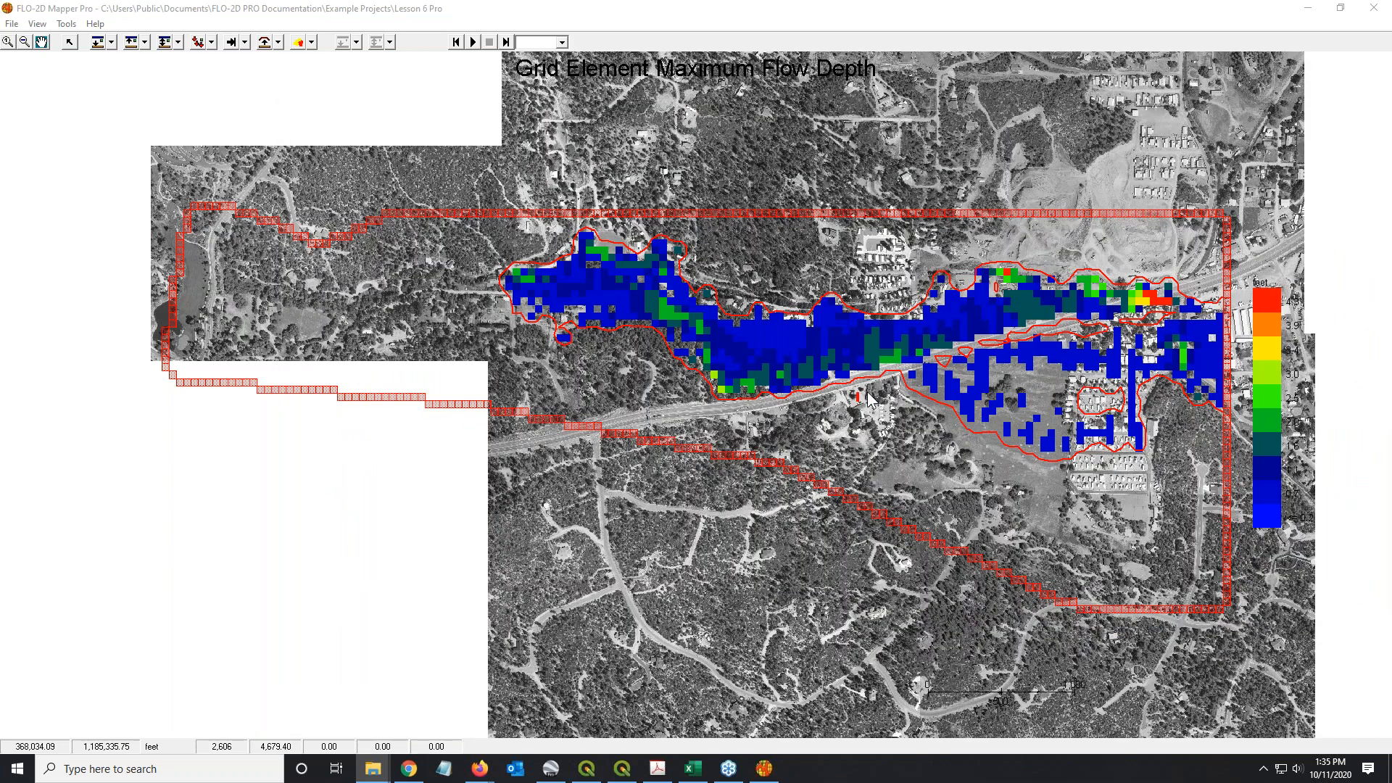
# Step: Relaunch FLO-2D Grid Developer System Pro and open FPLAIN.DAT from the Lesson 6 Pro folder with its components loaded
pyautogui.click(1315, 13)
pyautogui.doubleClick(1294, 96)
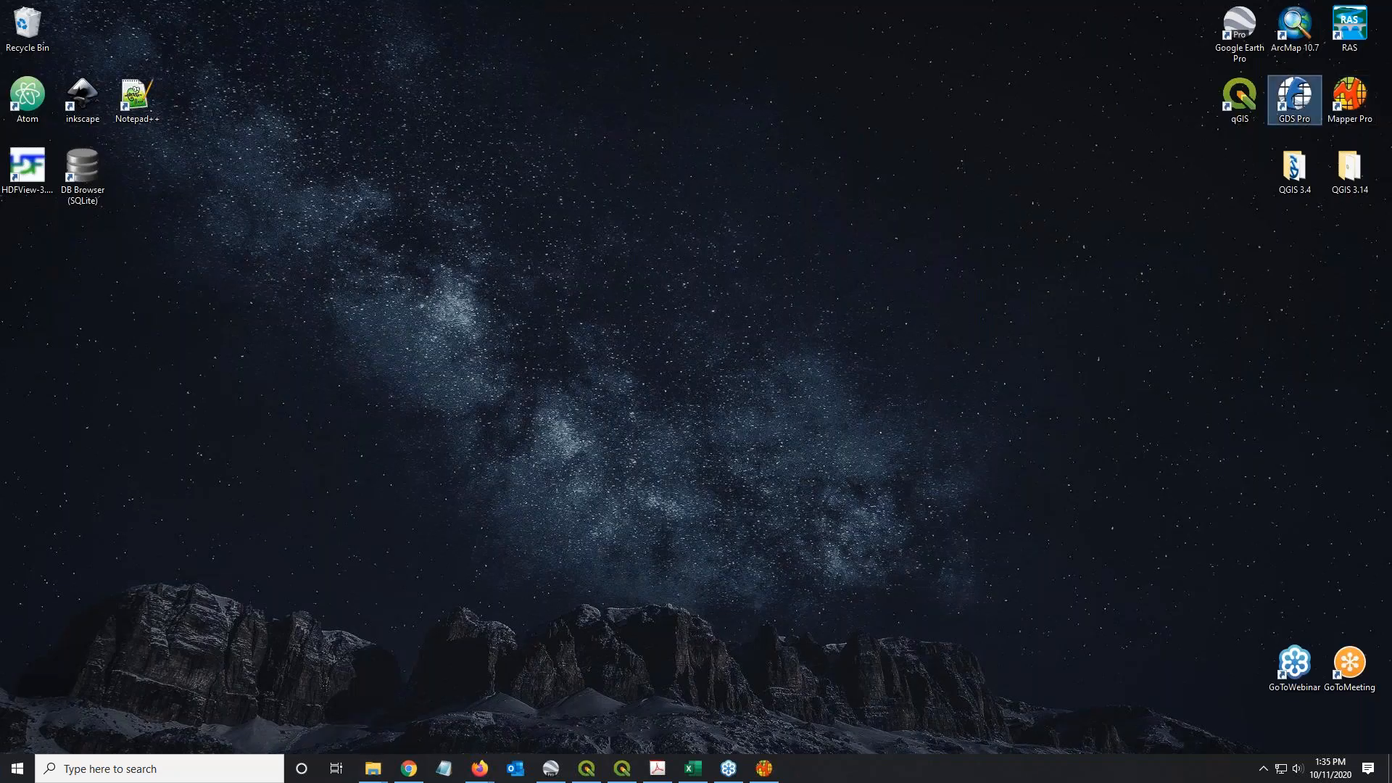
pyautogui.click(10, 24)
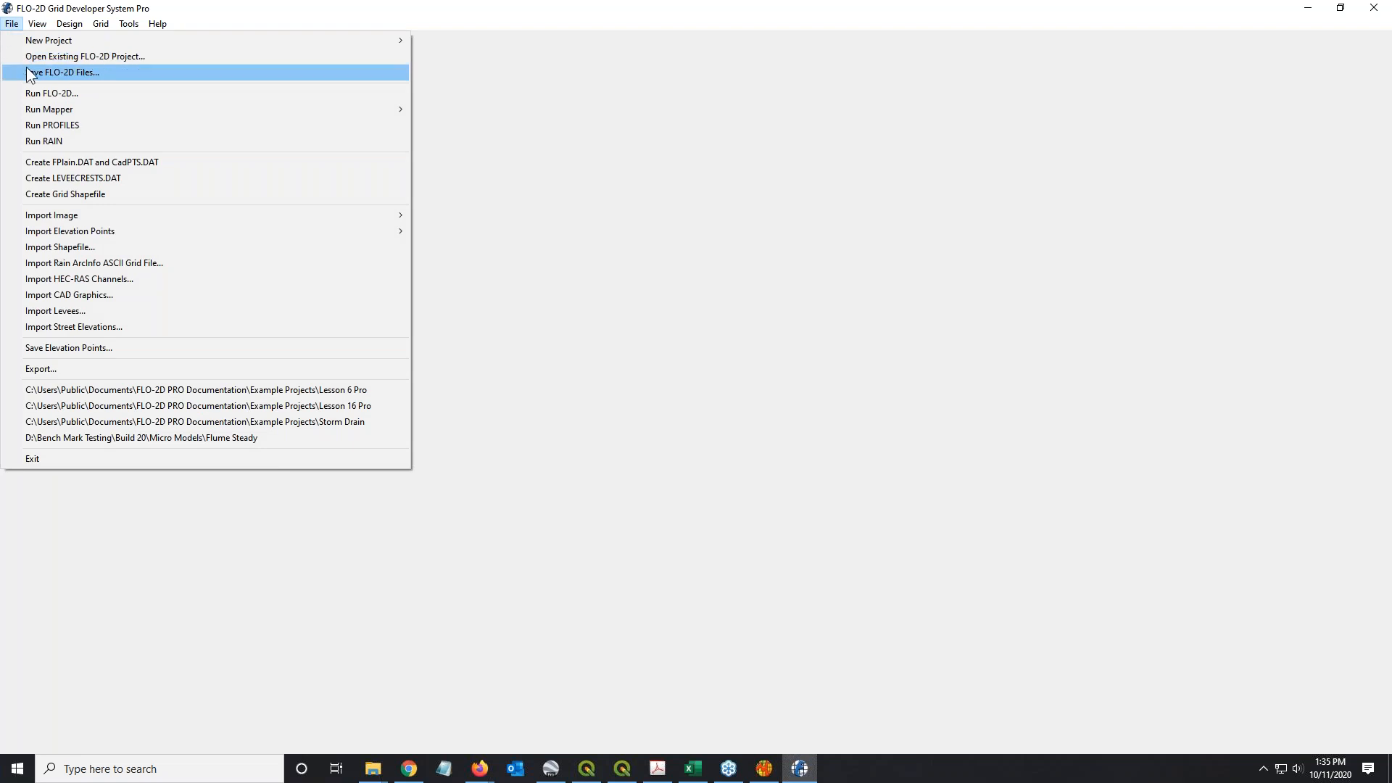
pyautogui.click(32, 68)
pyautogui.click(744, 433)
pyautogui.click(11, 24)
pyautogui.click(55, 53)
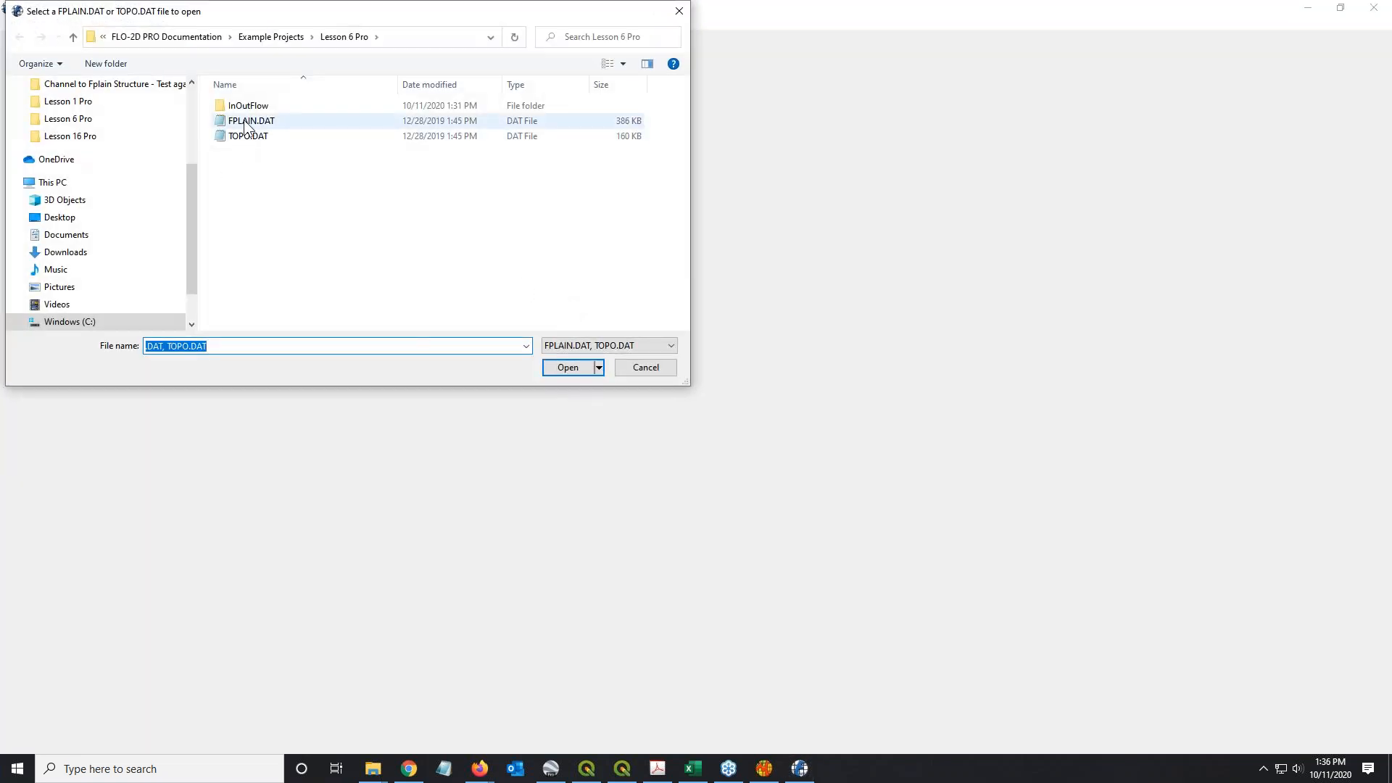
pyautogui.doubleClick(245, 123)
pyautogui.press('Return')
pyautogui.press('Return')
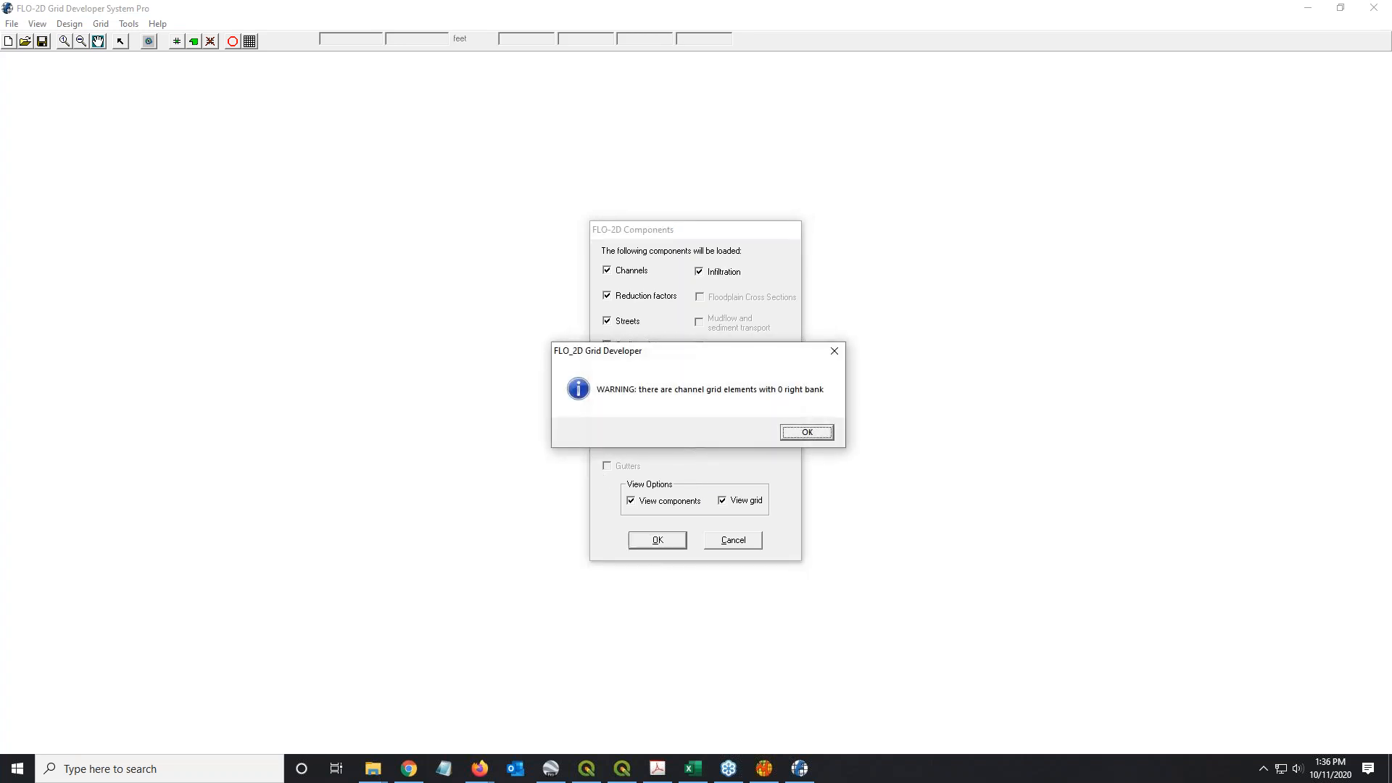
# Step: Import Flow Depth at Cell.shp using the Var field, minimum 0.2 and 10 colors, and return to FLO-2D Mapper Pro
pyautogui.click(12, 24)
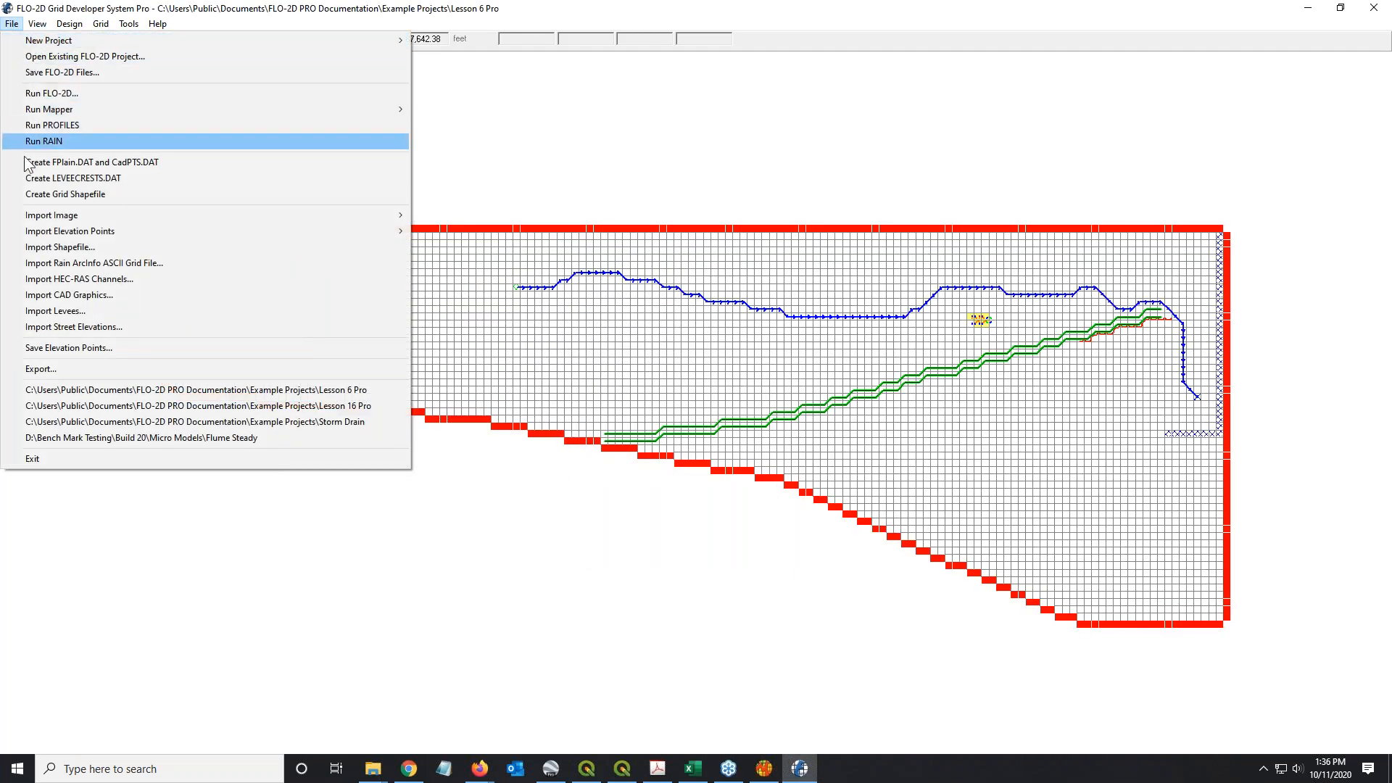
pyautogui.click(60, 248)
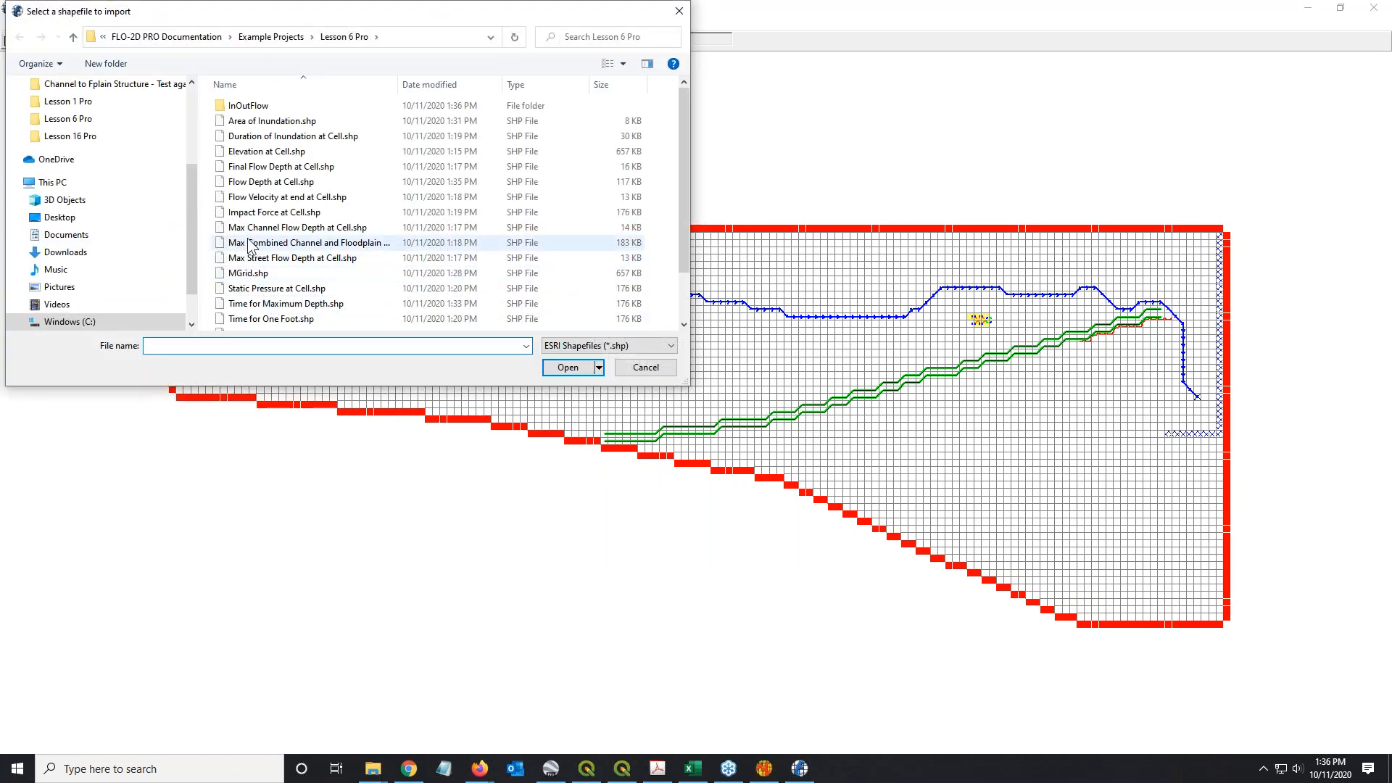
pyautogui.click(249, 244)
pyautogui.press('f')
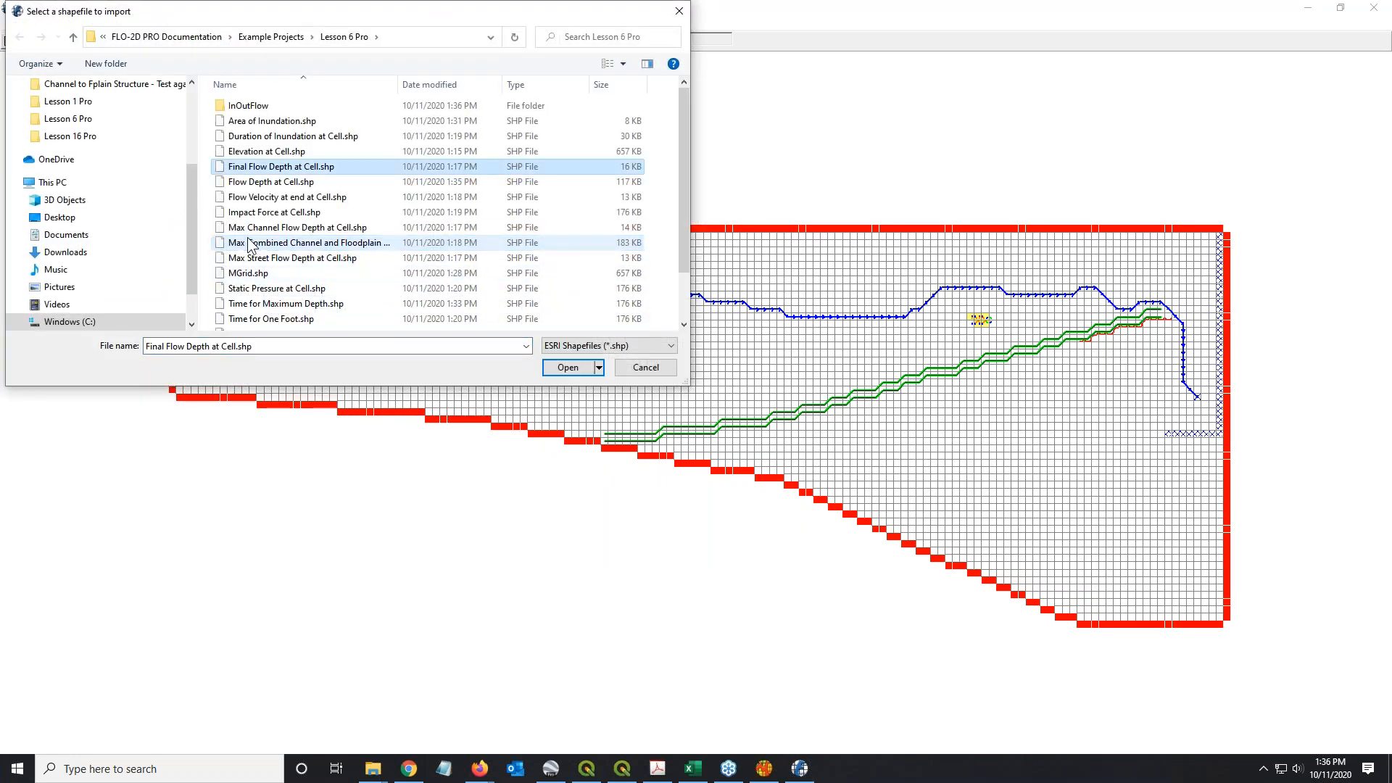
pyautogui.click(258, 183)
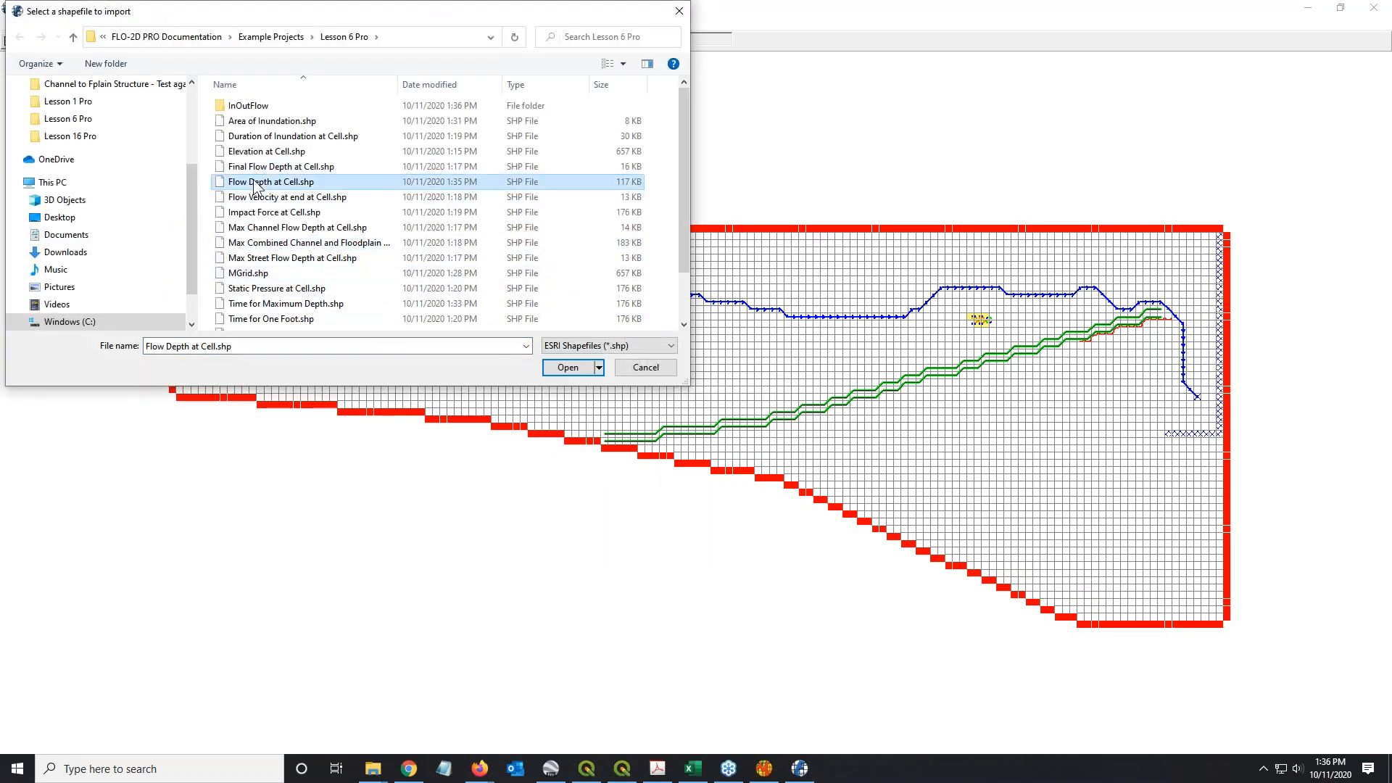
pyautogui.click(568, 367)
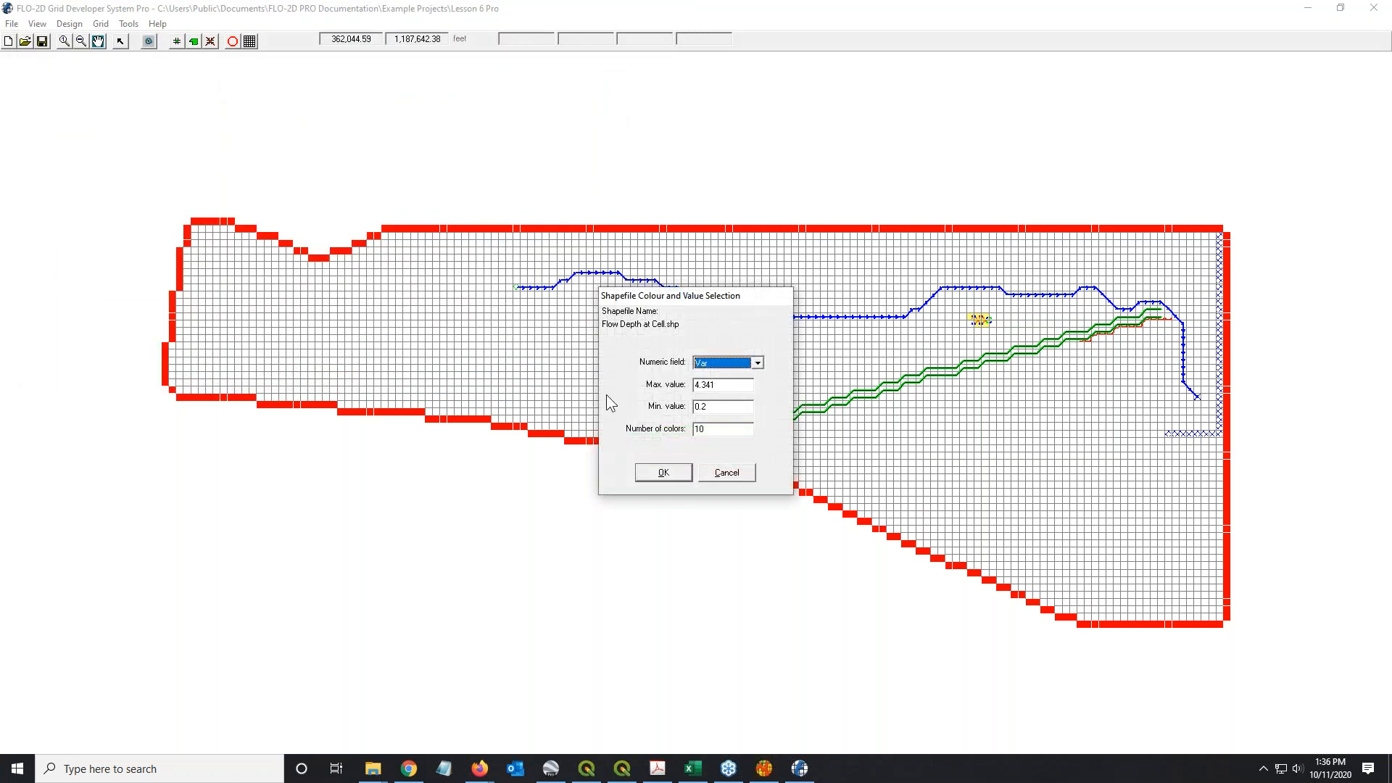
pyautogui.click(717, 406)
pyautogui.click(661, 473)
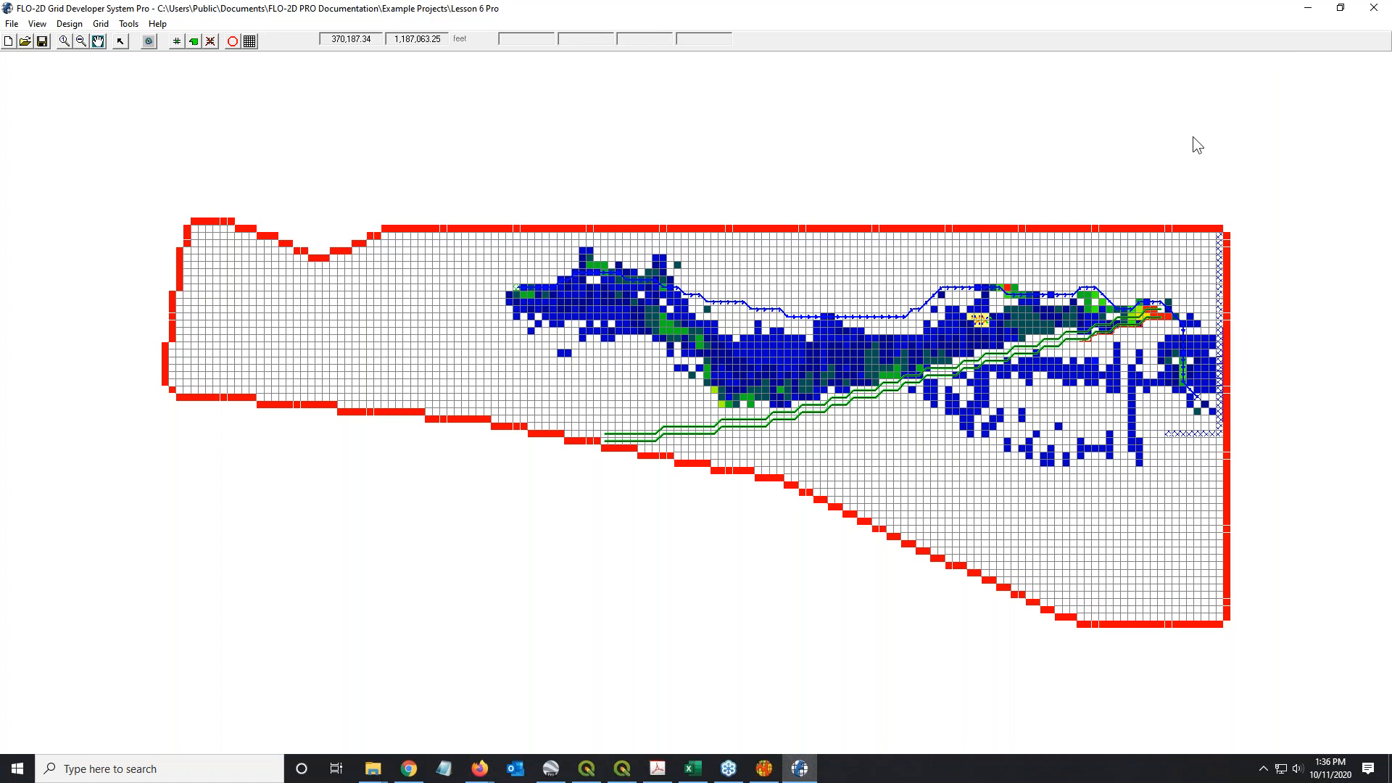
pyautogui.click(764, 769)
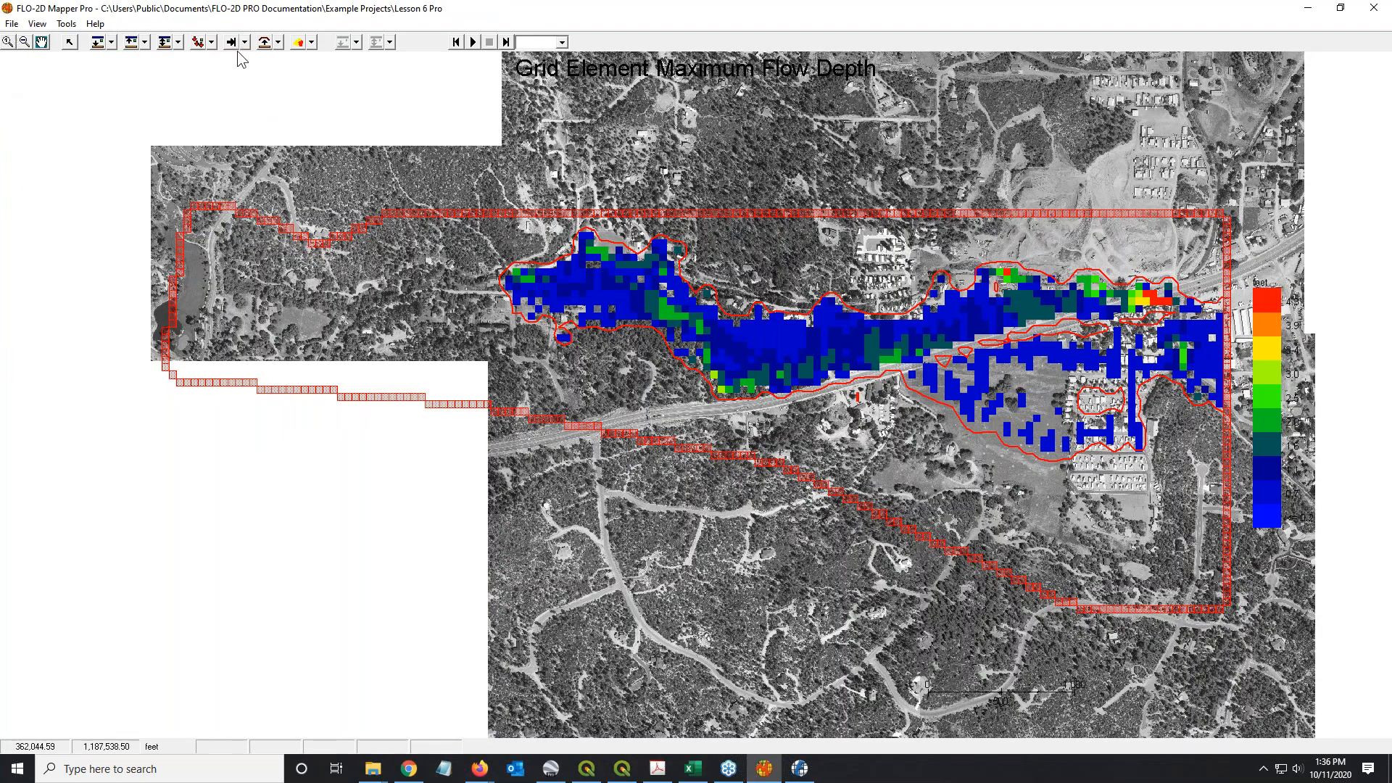